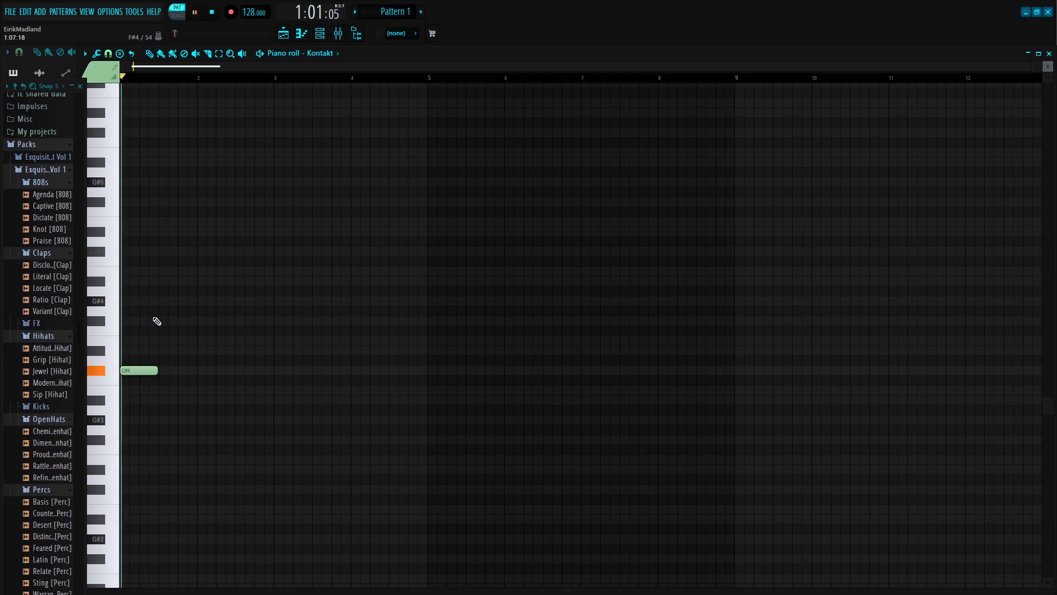
Add a second note above the C#4 note and place it on G#4 starting at 1:03:00.
click(157, 321)
scroll(168, 85, up, 3)
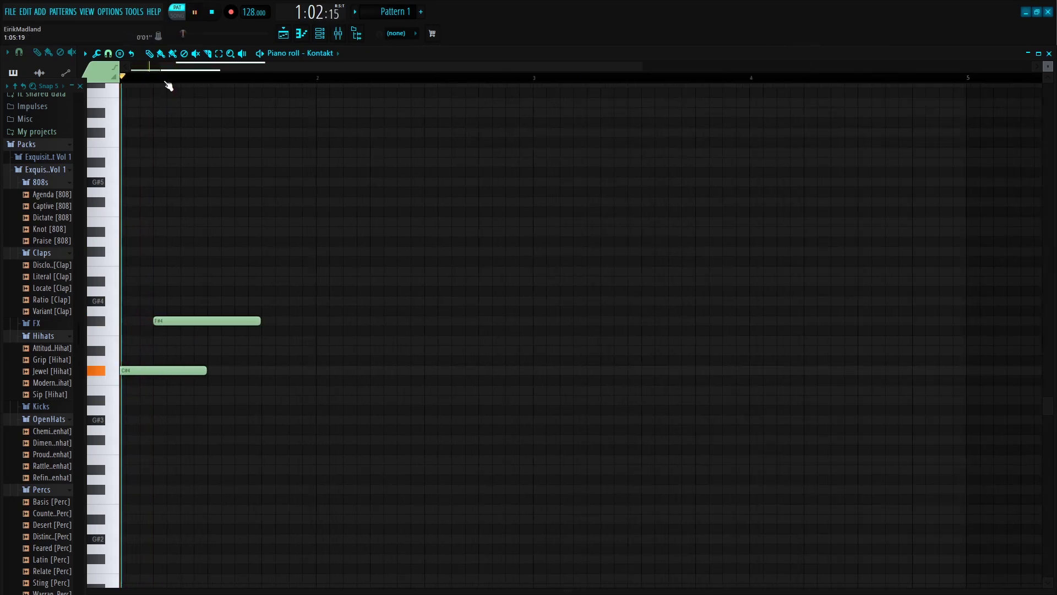
scroll(168, 86, up, 2)
drag(245, 319, 205, 298)
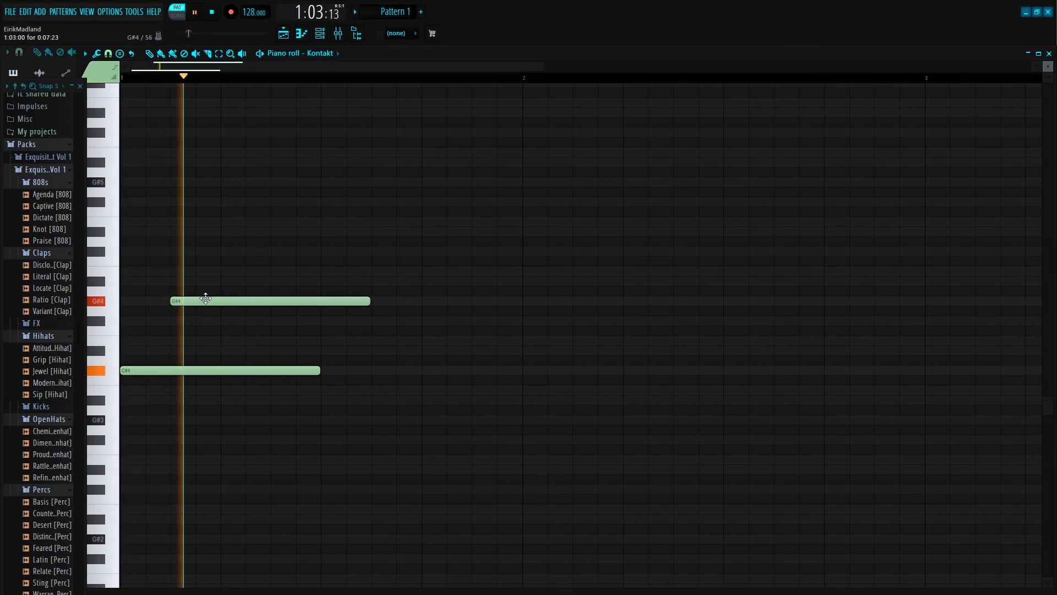
key(space)
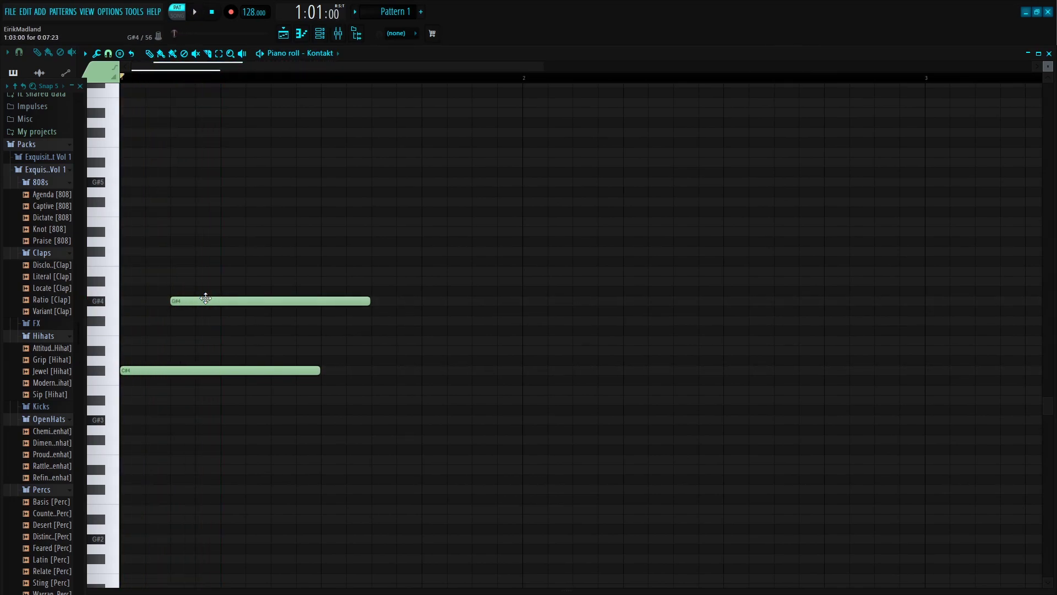
Stack a C#5 note at 1:03:12 and an E5 note at 1:04:06 above the G#4 note.
drag(199, 262, 195, 249)
key(space)
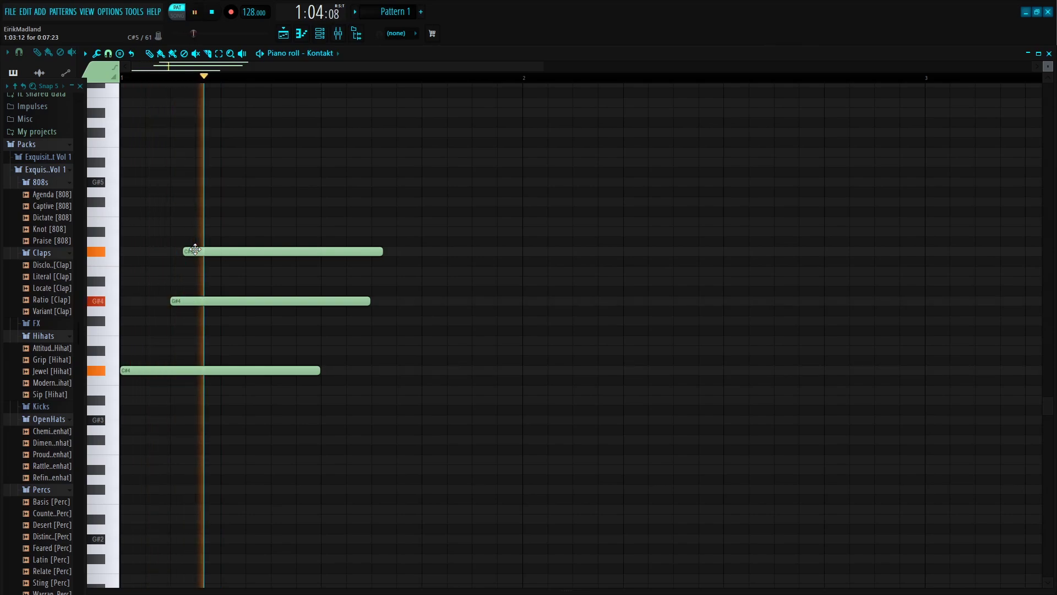
drag(193, 210, 203, 227)
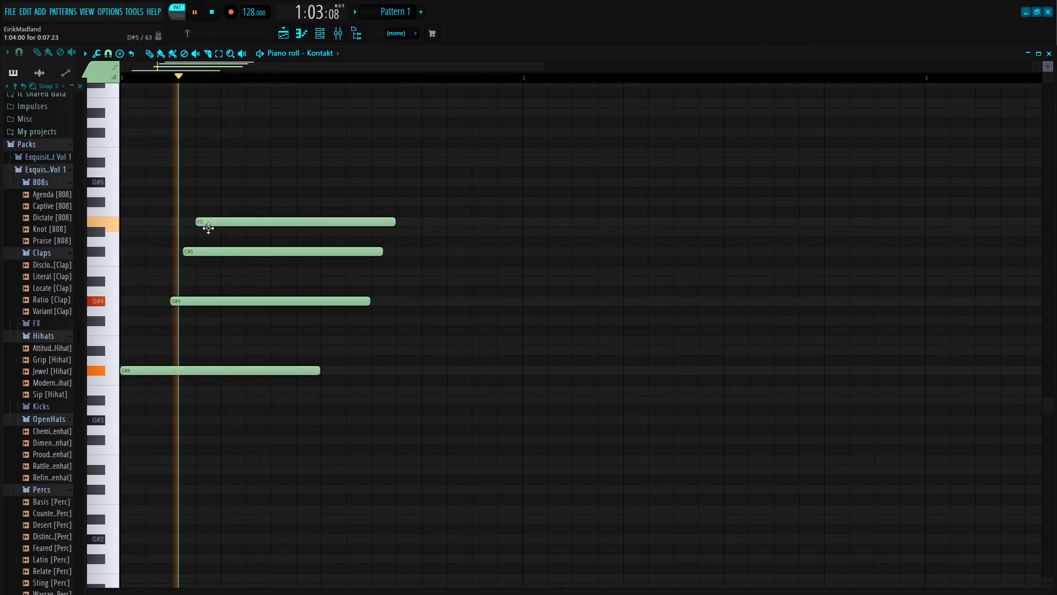
key(space)
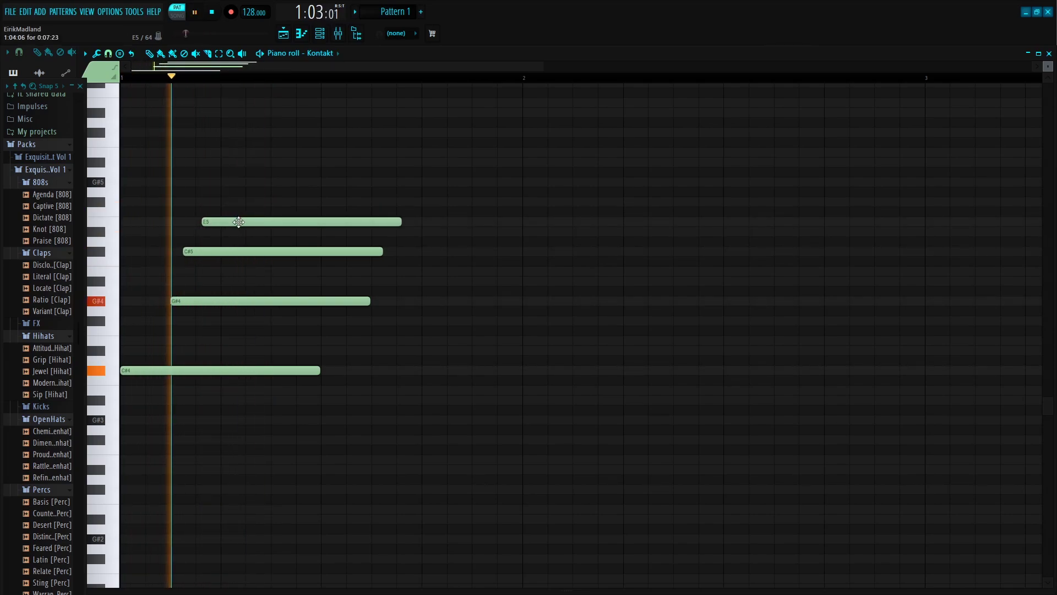
key(space)
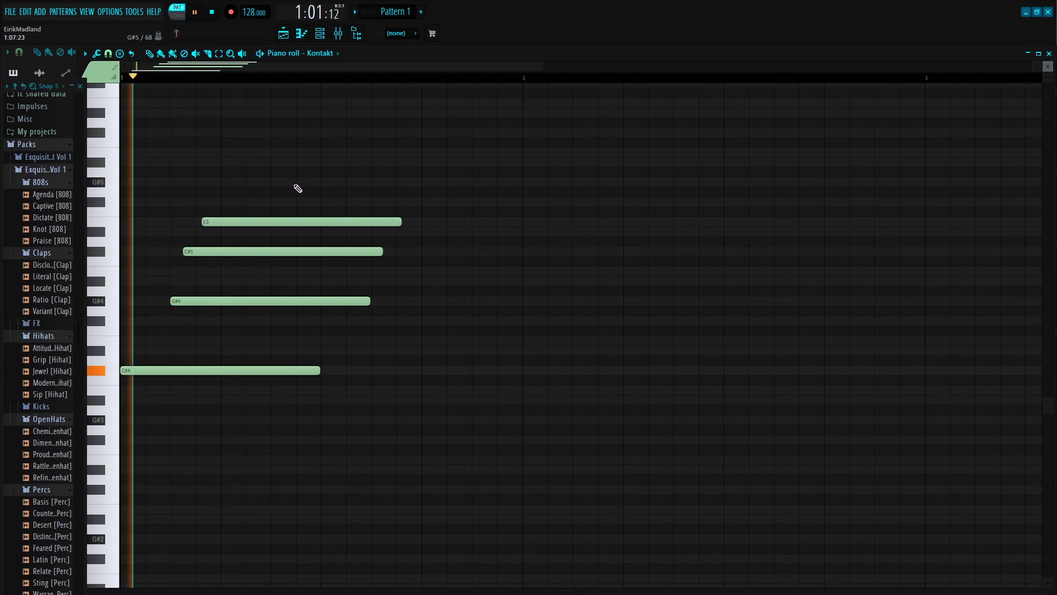
Add a G#5 note above the stack, starting at 1:09:00.
click(303, 181)
key(space)
drag(307, 181, 363, 181)
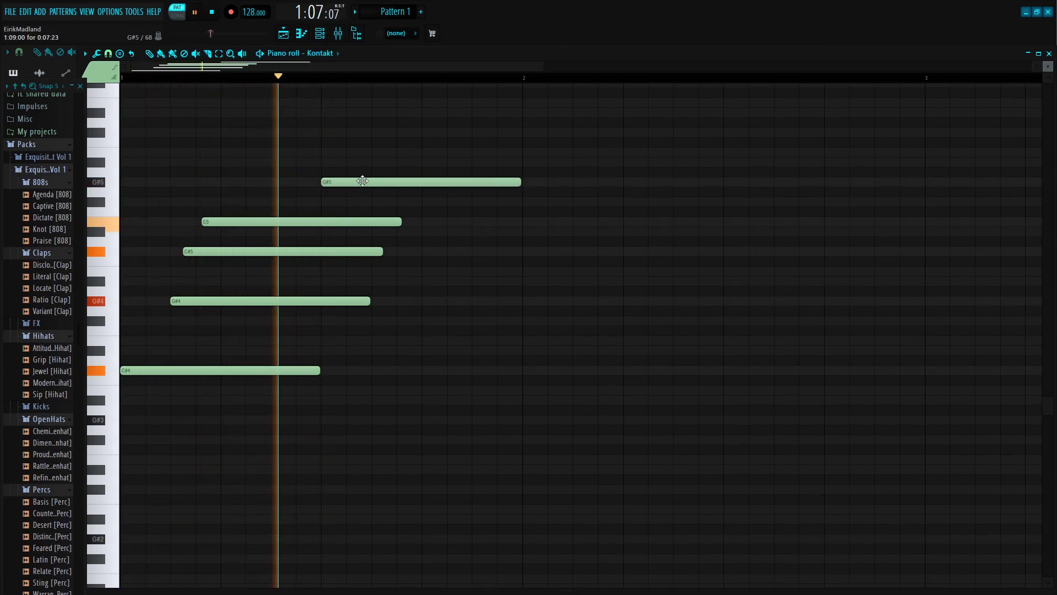
key(space)
Shorten the G#4, C#5 and E5 notes together to a length of 0:04:18.
drag(406, 314, 300, 217)
key(space)
ctrl+click(342, 212)
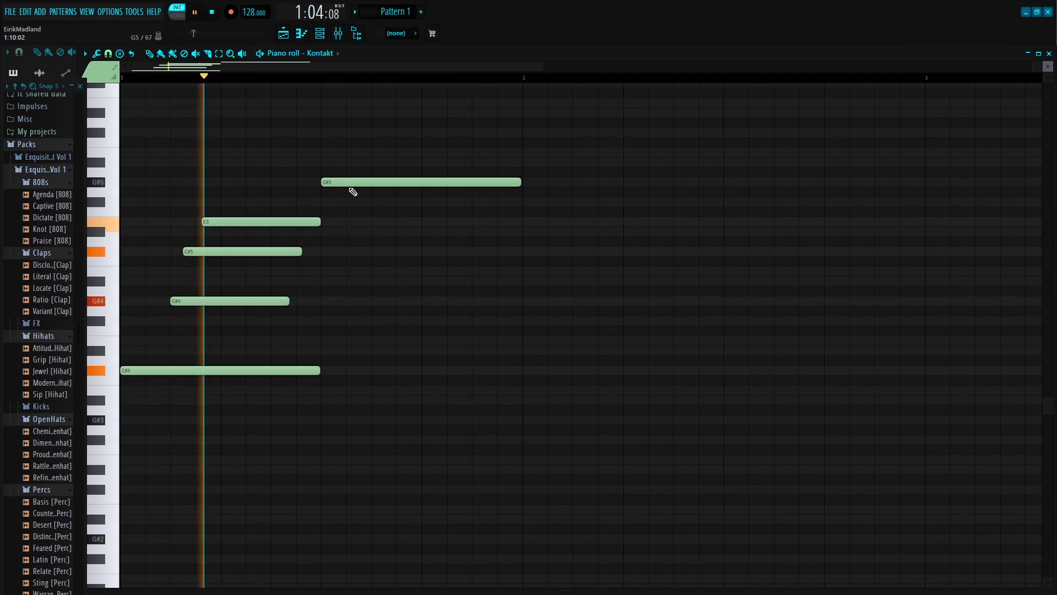
key(space)
Move the G#5 note to start at 1:07:00 and shorten it to a length of 0:01:23.
drag(349, 184, 295, 185)
key(space)
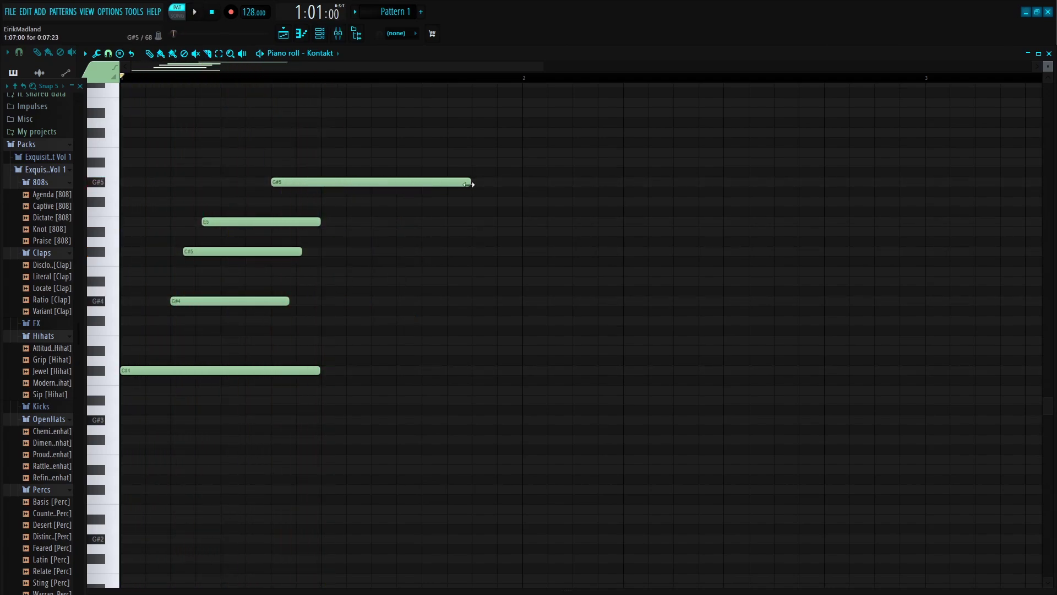
key(space)
drag(474, 185, 415, 193)
key(space)
right_click(477, 194)
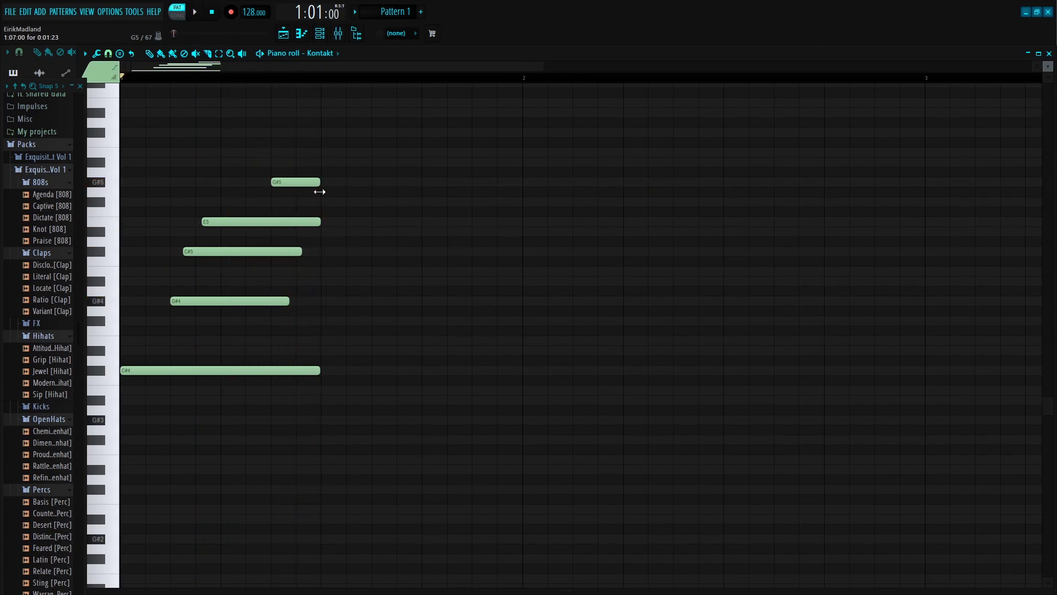
Toggle Guitar mode in the Kontakt nylon guitar, close its window and play the pattern.
click(320, 34)
click(321, 80)
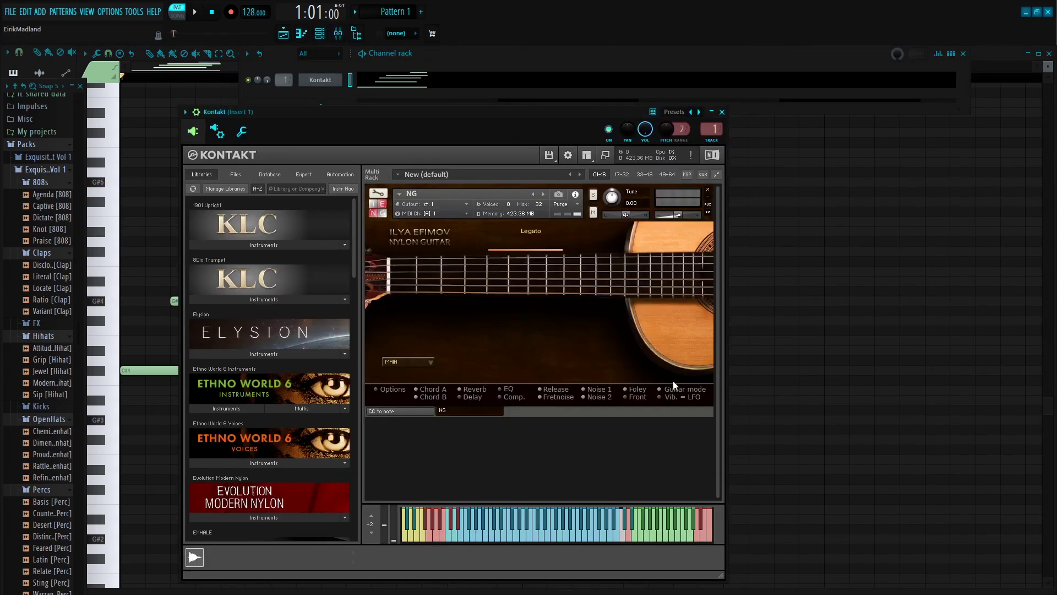
click(661, 388)
click(769, 361)
key(space)
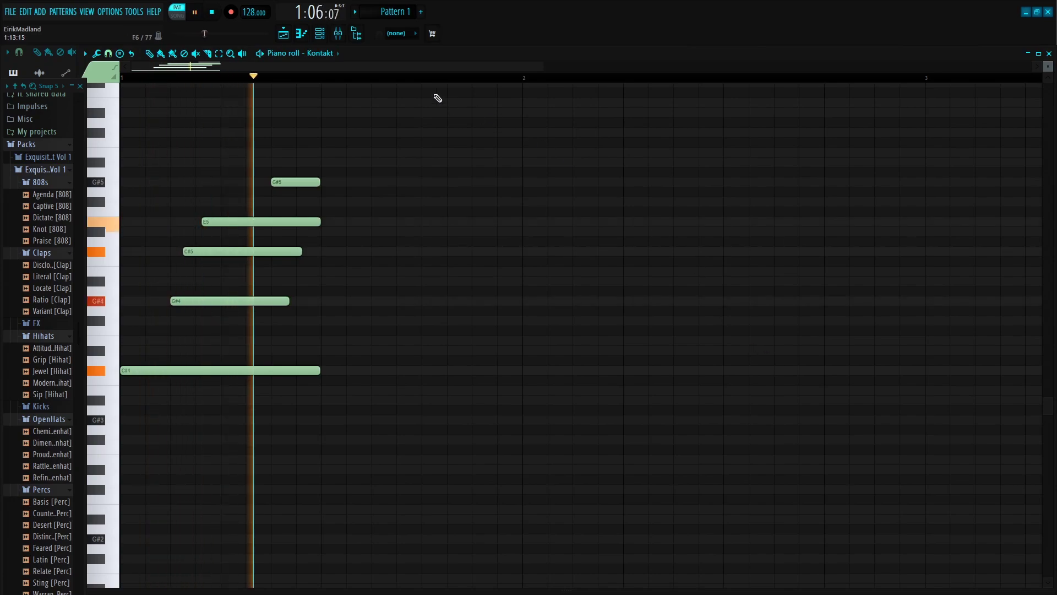
Nudge the C#5 and E5 notes of the first chord slightly earlier, checking the timing by playback.
key(space)
key(space)
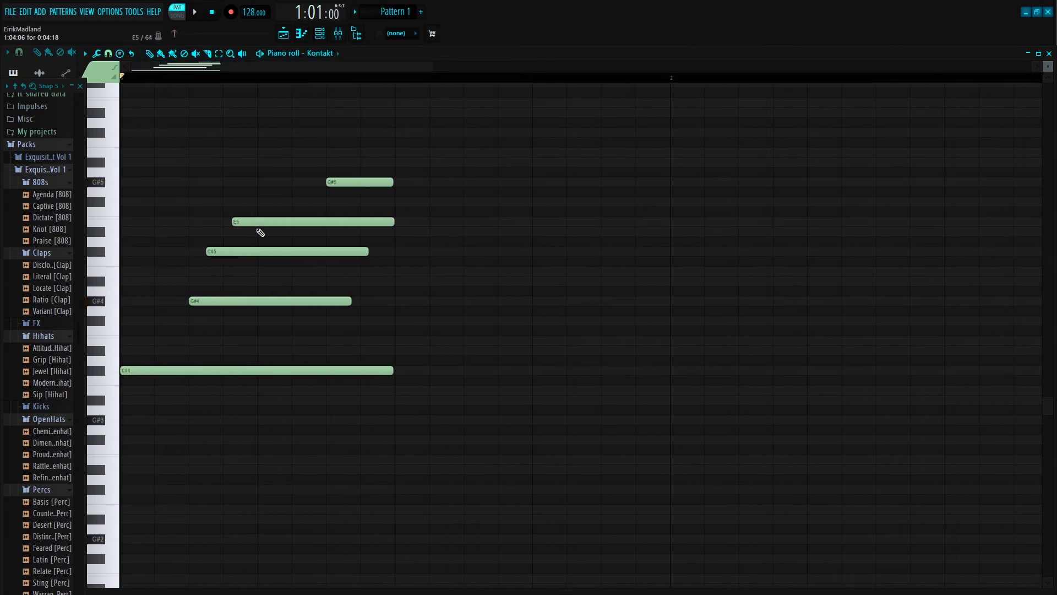
key(space)
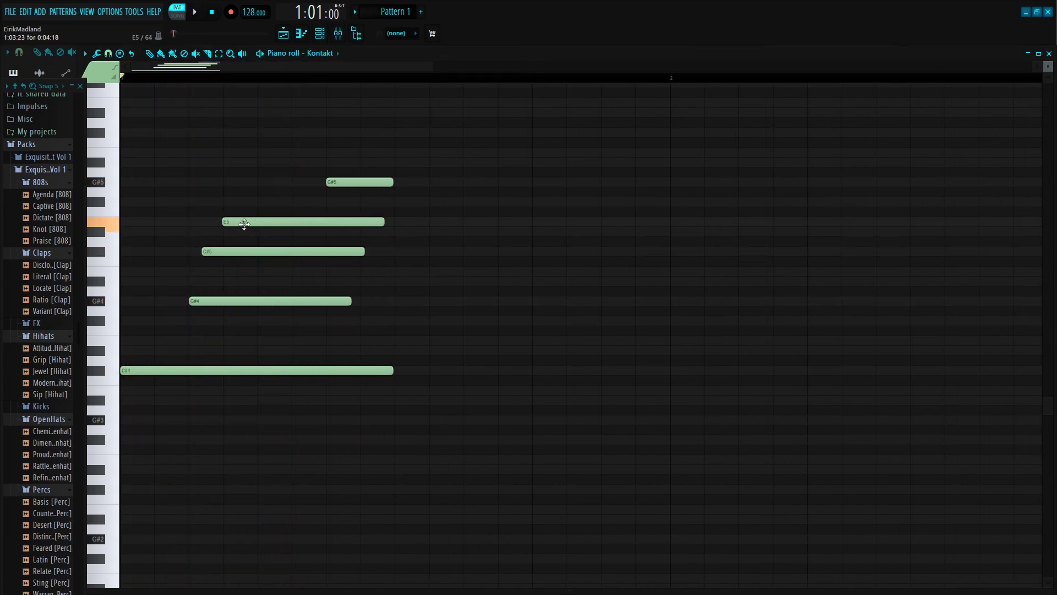
key(space)
key(space)
key(space)
key(space)
key(space)
Shorten the E5 note to a length of 0:02:23 so it ends just before the G#5 note starts.
drag(382, 223, 319, 231)
key(space)
key(space)
Add an F#5 note of length 0:02:23 at 1:09:00, right after the G#5 note.
click(421, 215)
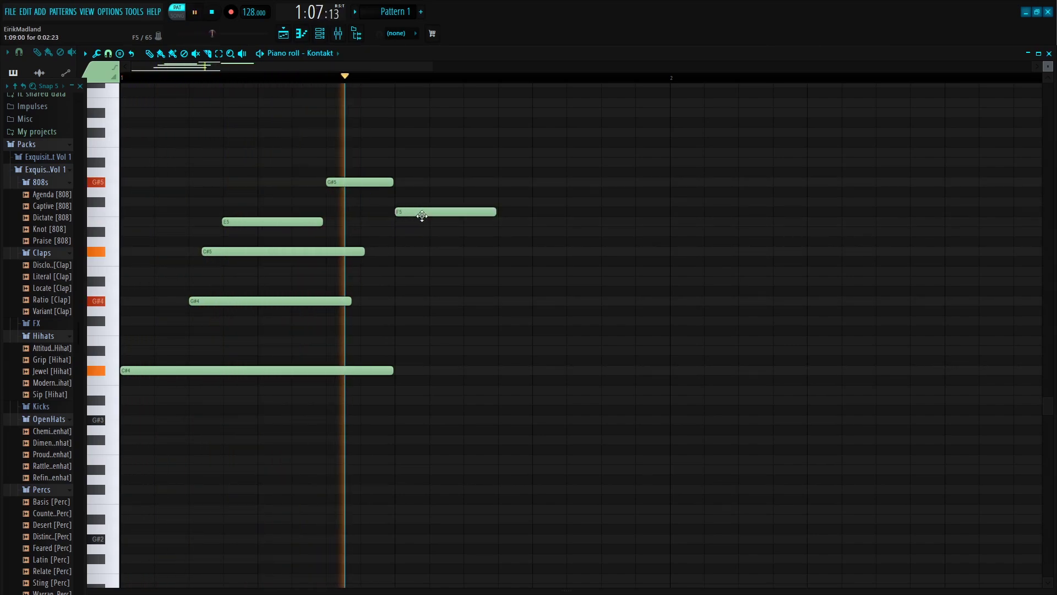
key(space)
drag(425, 215, 424, 203)
key(space)
key(space)
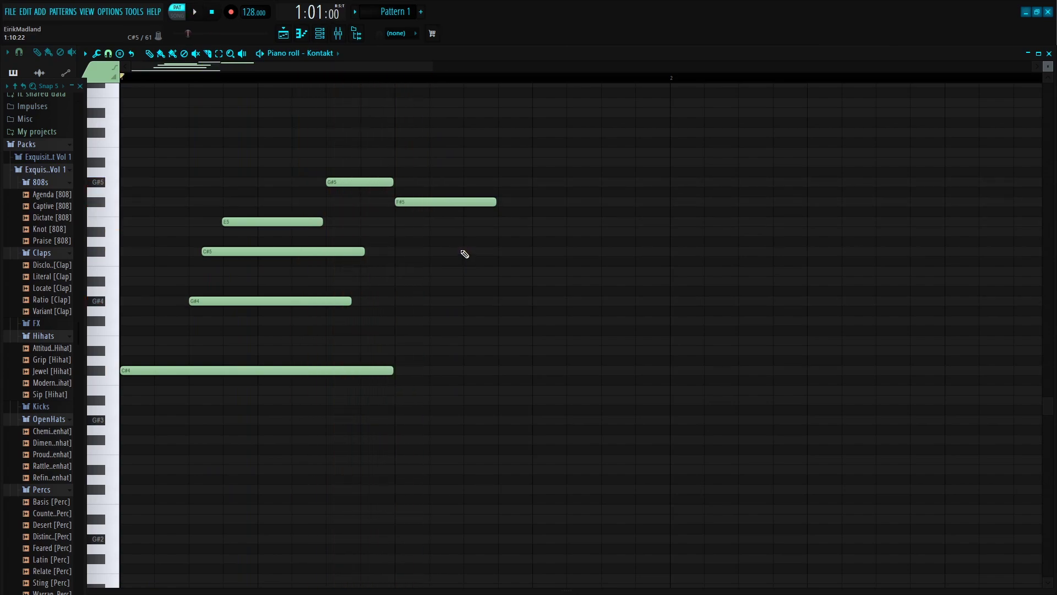
Add an A4 note just before 1:09:00 and an F#4 note at 1:09:04, both ending together beneath the F#5 note.
key(space)
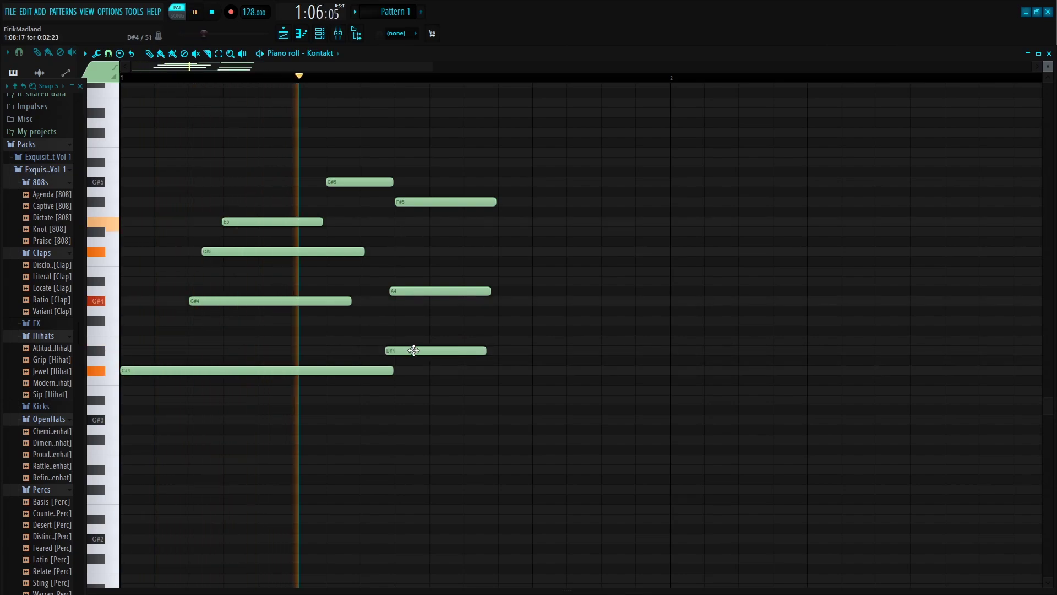
right_click(413, 351)
key(space)
key(space)
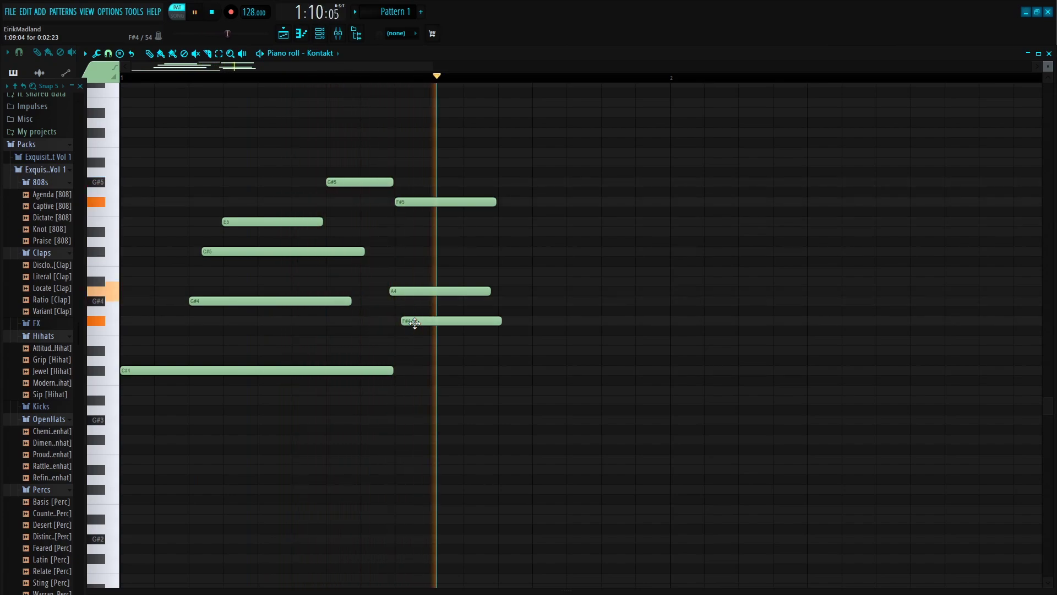
drag(411, 322, 421, 318)
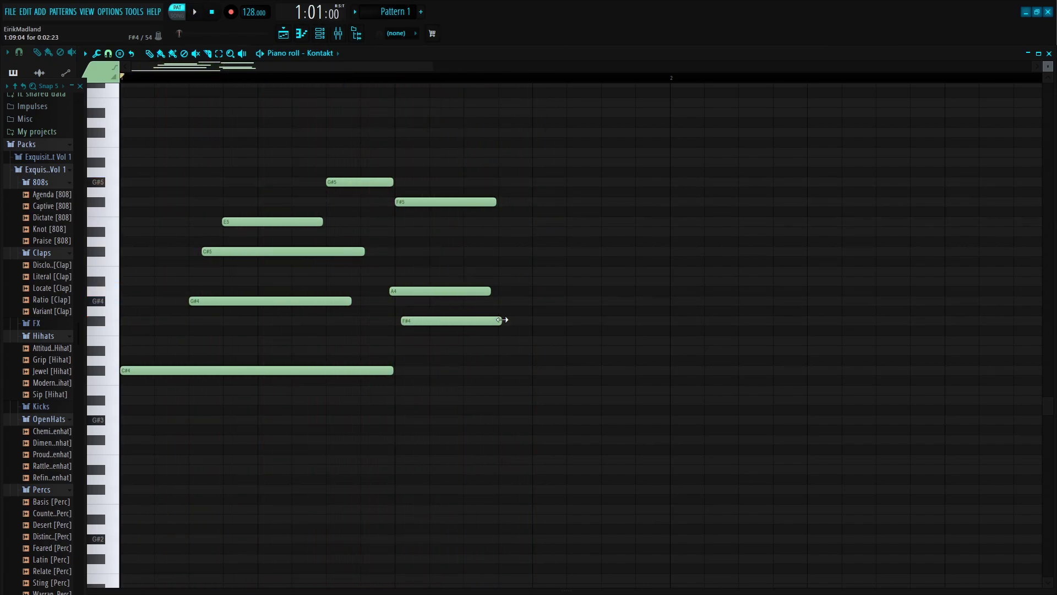
drag(502, 320, 491, 326)
key(space)
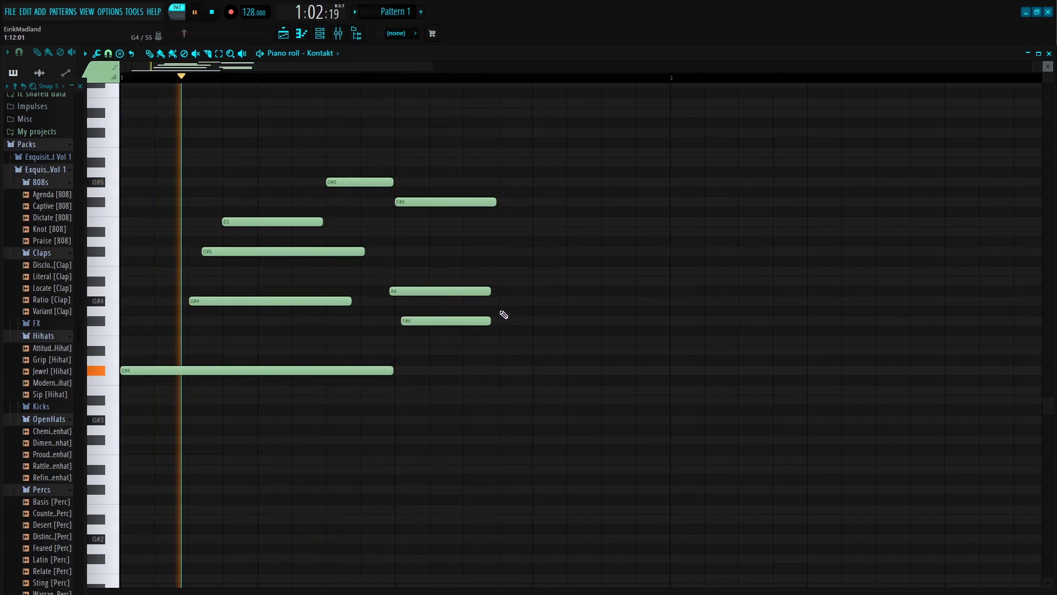
Build a new stack of A4, C#5, D#5 and F#5 notes, each 0:02:15 long, with staggered starts after 1:12:00.
click(523, 290)
key(space)
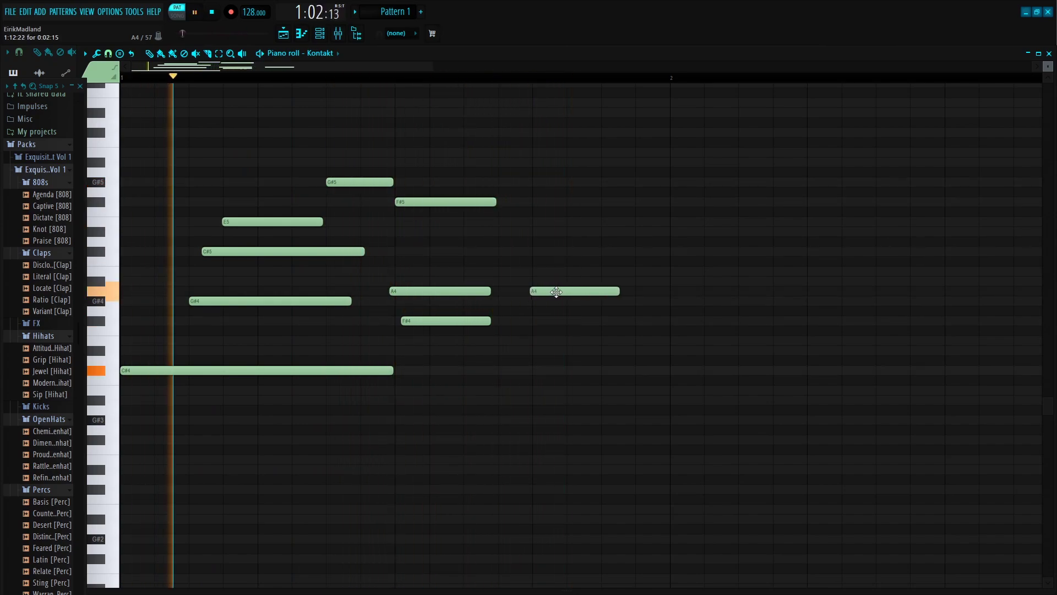
drag(556, 292, 544, 252)
key(space)
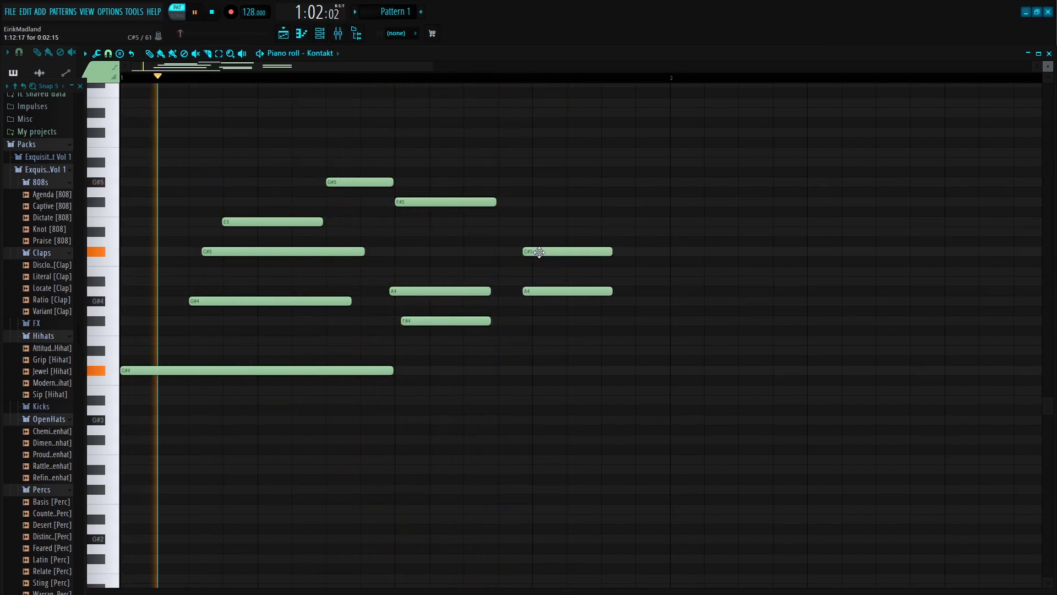
key(space)
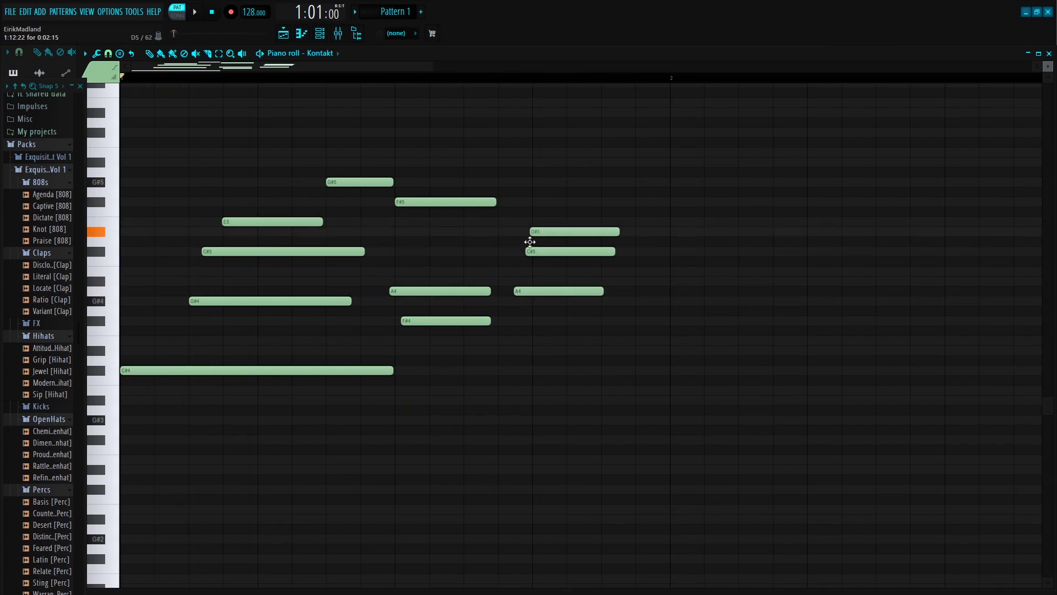
key(space)
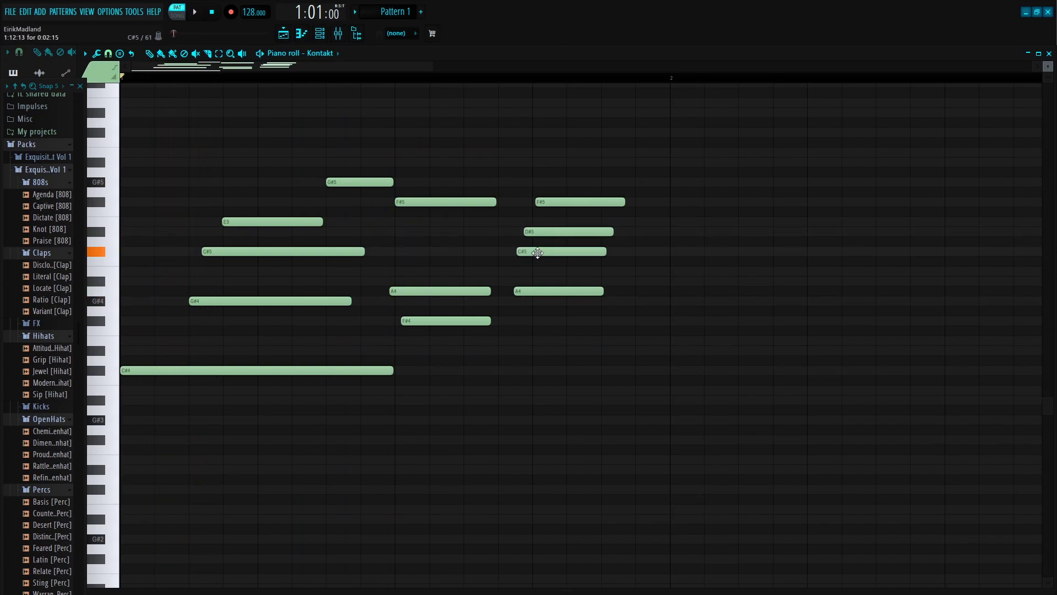
Move the new stack's A4 note to 1:12:04 and add an F#4 note starting just before it.
key(space)
drag(527, 290, 523, 290)
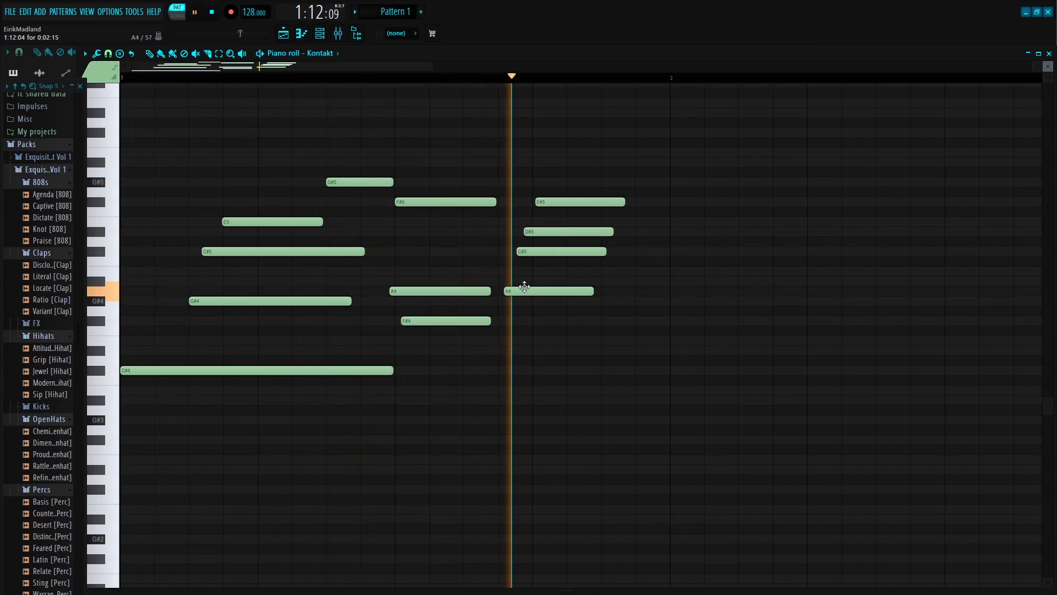
click(504, 321)
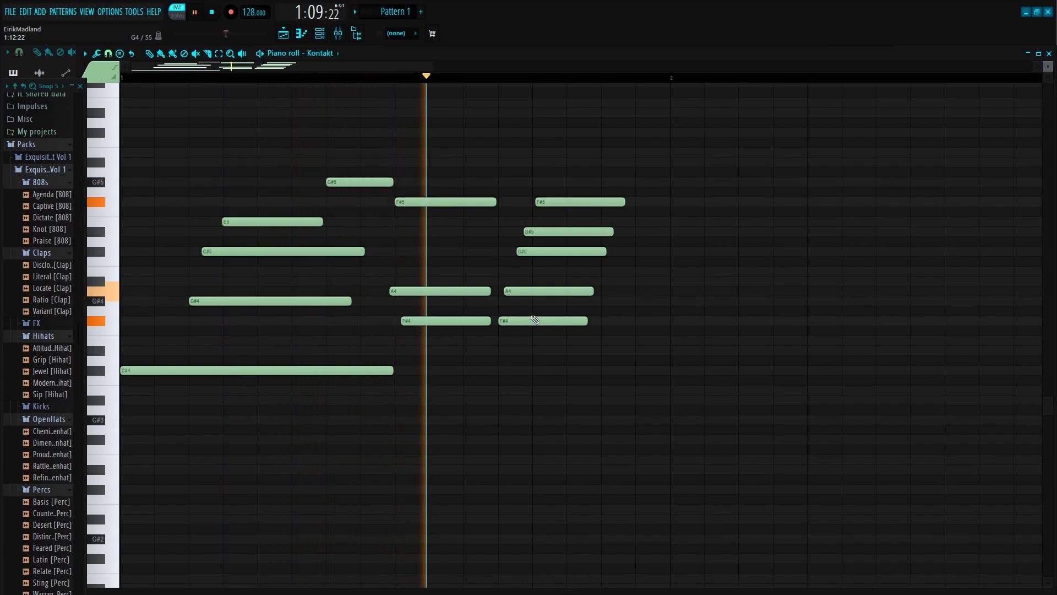
Add a closing A4 note at 1:15:00 and trim it to a length of 0:02:00, ending at bar 2.
click(624, 251)
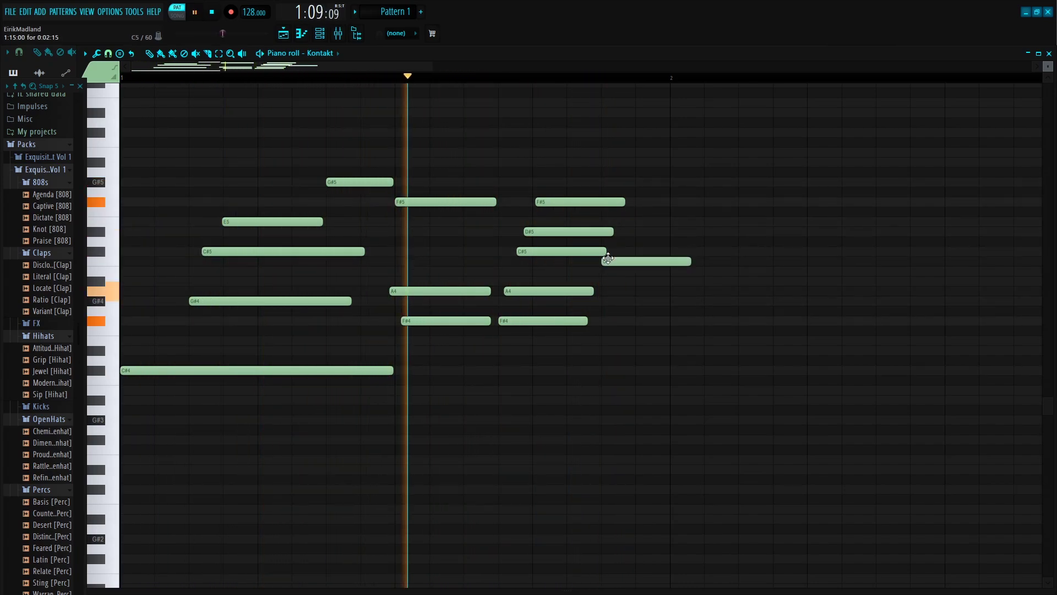
key(space)
key(space)
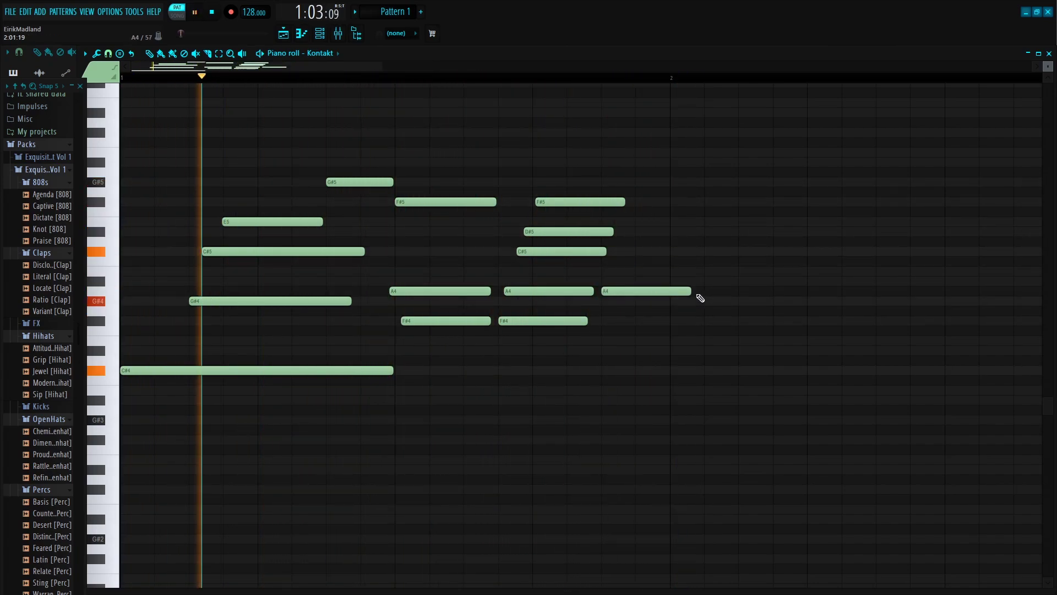
drag(691, 292, 669, 303)
Lengthen the last stack's C#5 note towards the bar's end and its D#5 note to 0:03:12.
key(space)
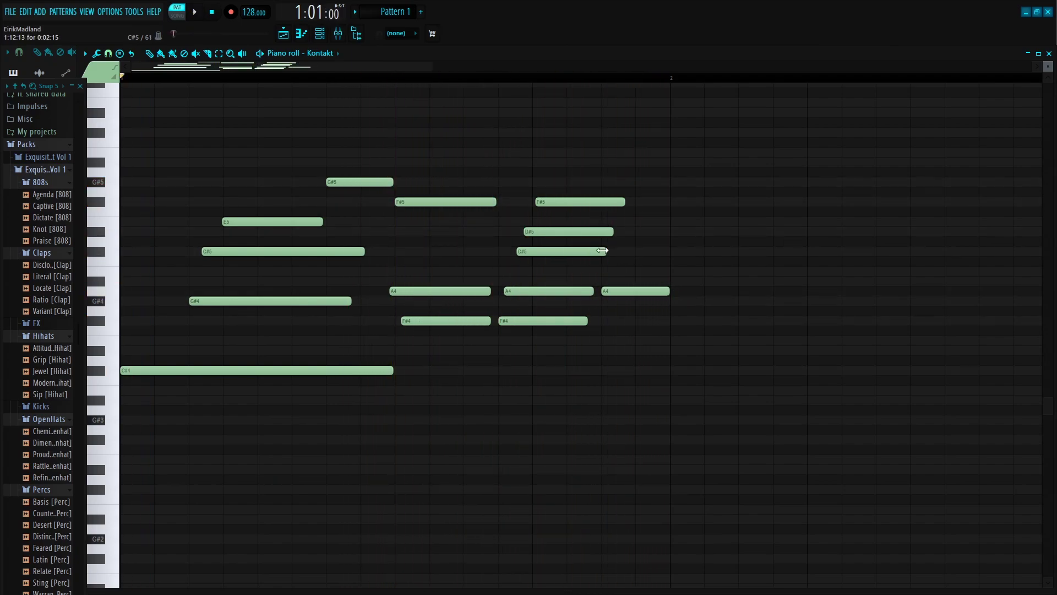
key(space)
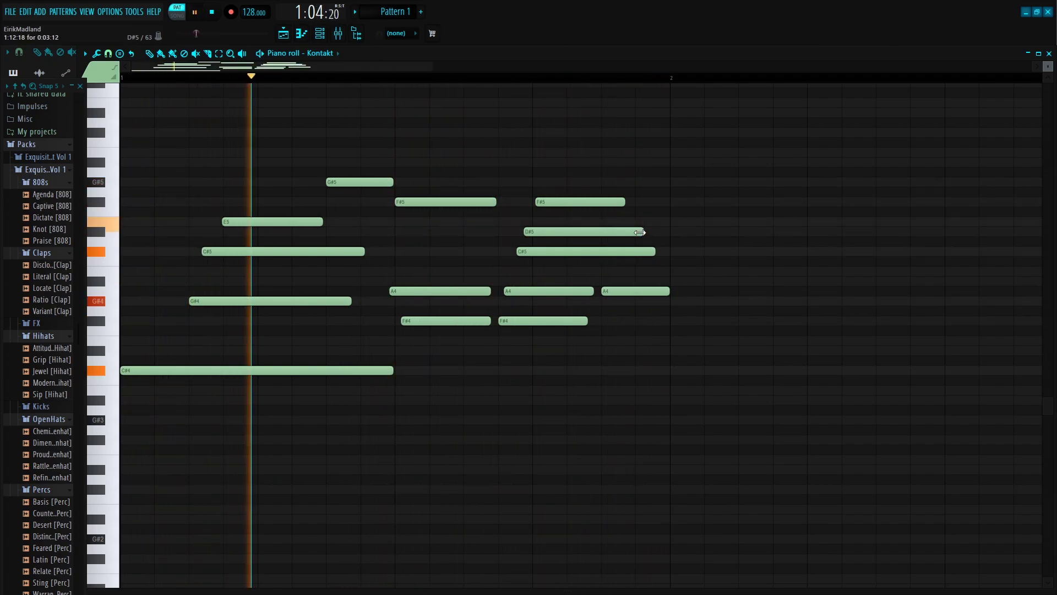
key(space)
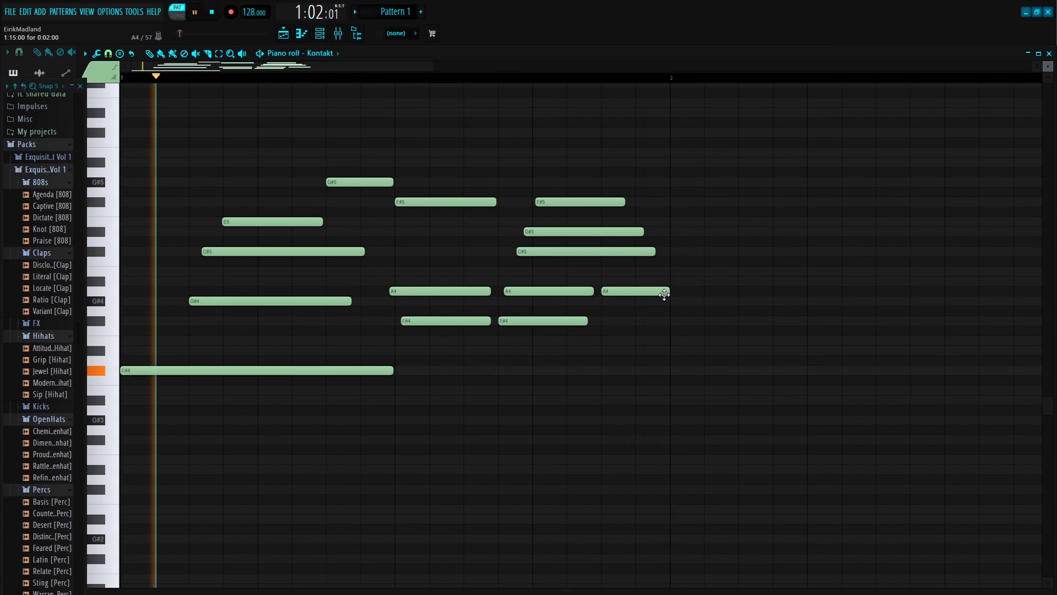
Select all notes of the first bar and duplicate them into bar 2.
scroll(613, 82, down, 4)
key(ctrl+a)
key(ctrl+b)
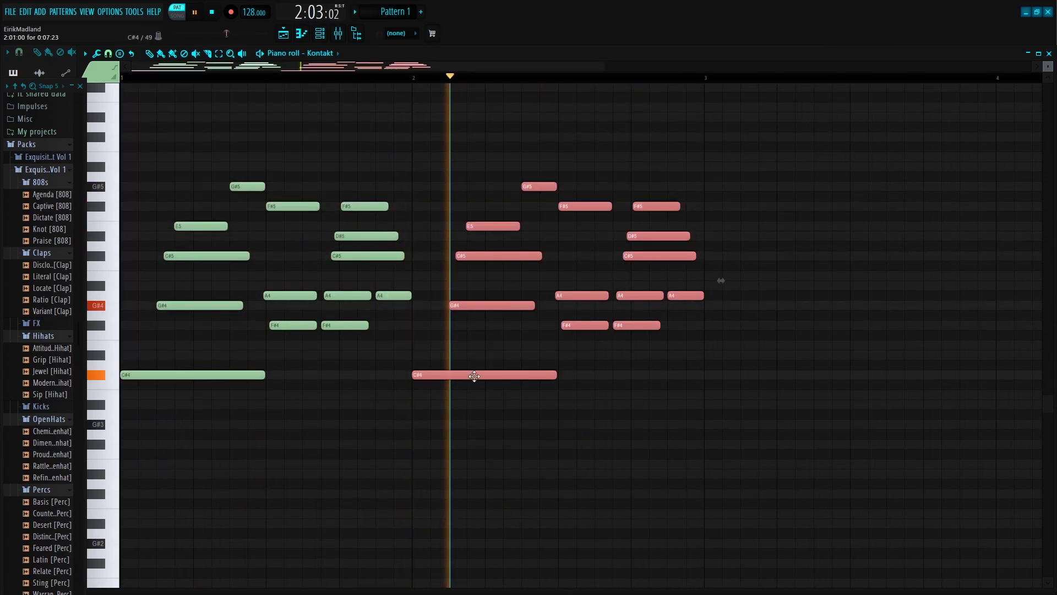
Deselect the duplicated notes and lower the C#4 bass note at the start of bar 2 to G#3.
key(space)
click(725, 390)
drag(452, 374, 452, 424)
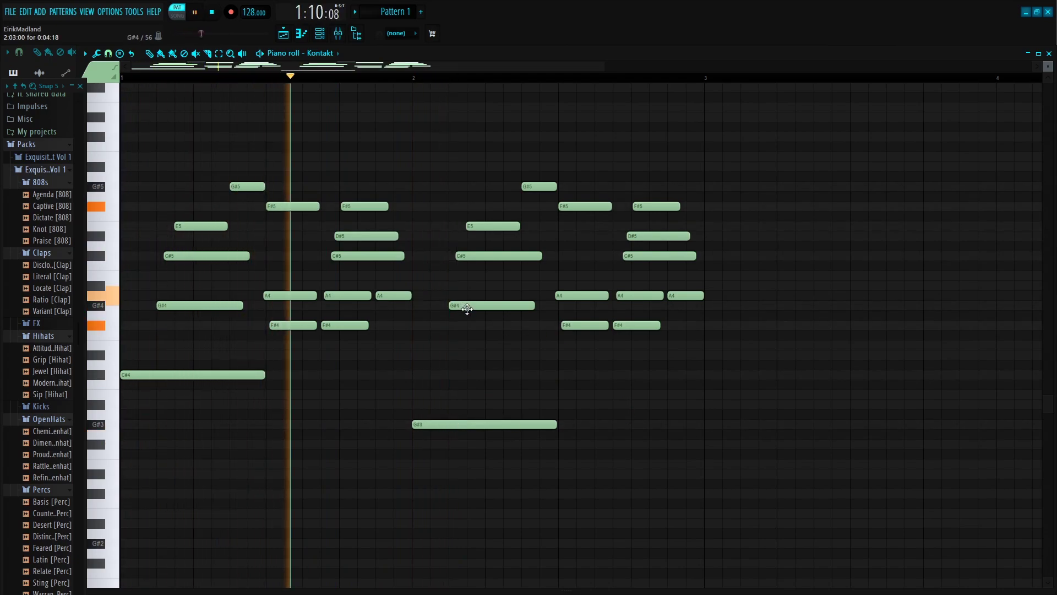
scroll(523, 84, up, 2)
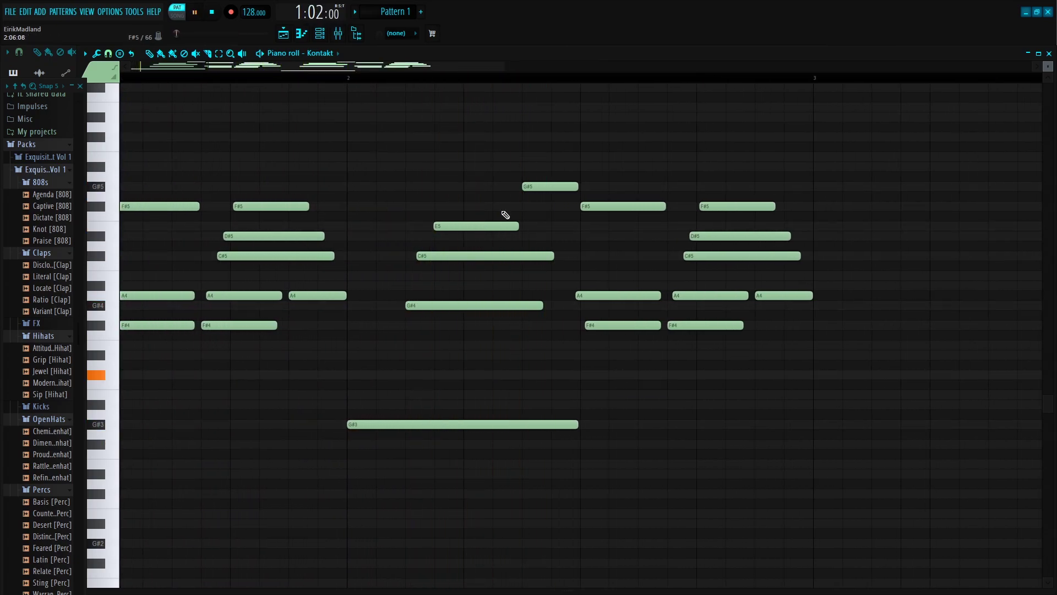
Revoice bar 2's first chord as D#4, G#4 and C5 with staggered starts, and lower the following G#5 to D#5.
drag(428, 306, 431, 333)
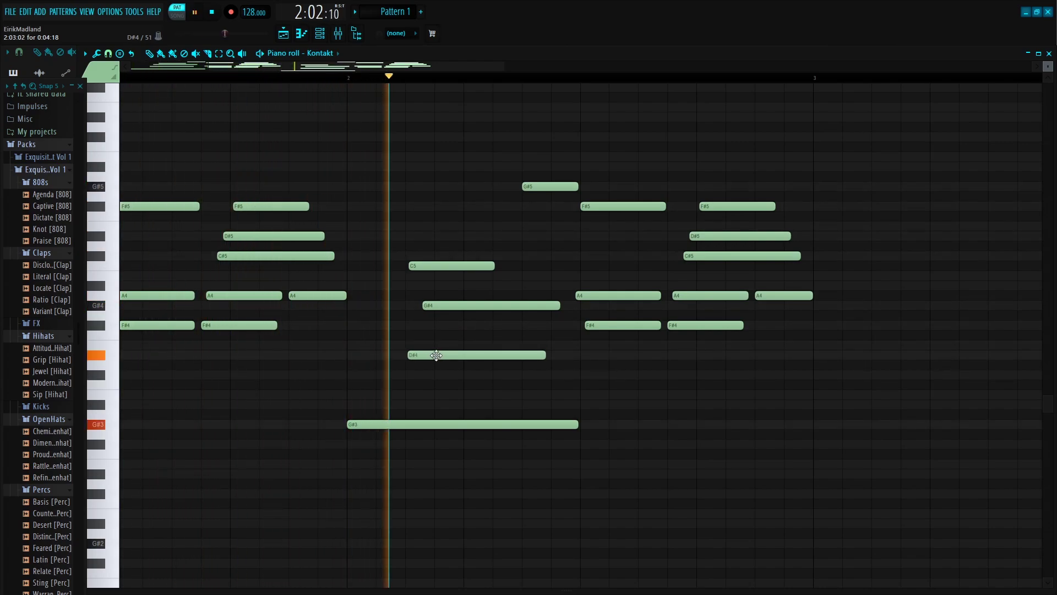
drag(436, 355, 465, 351)
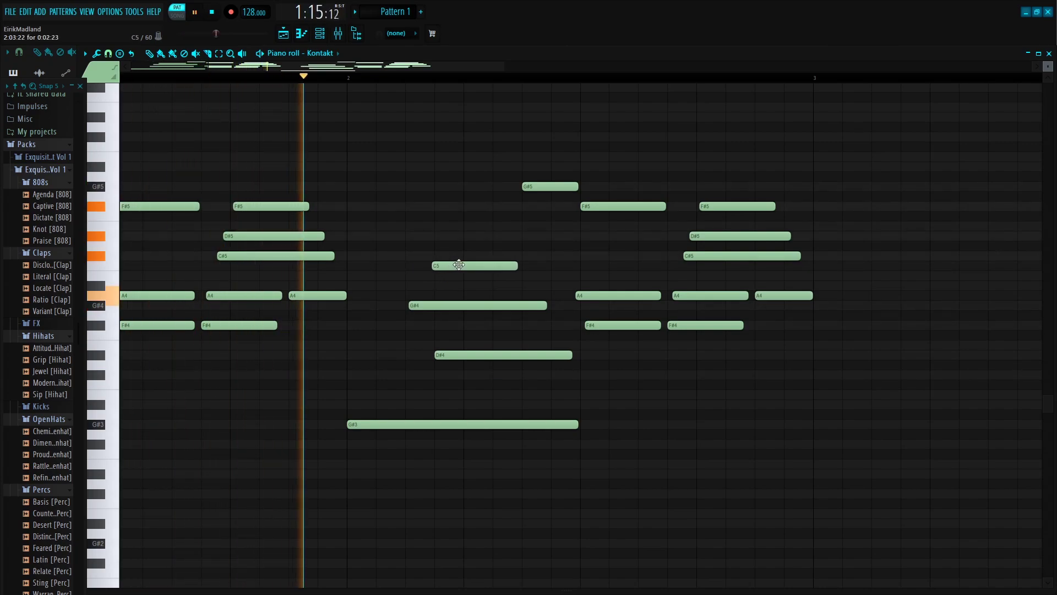
drag(459, 265, 471, 265)
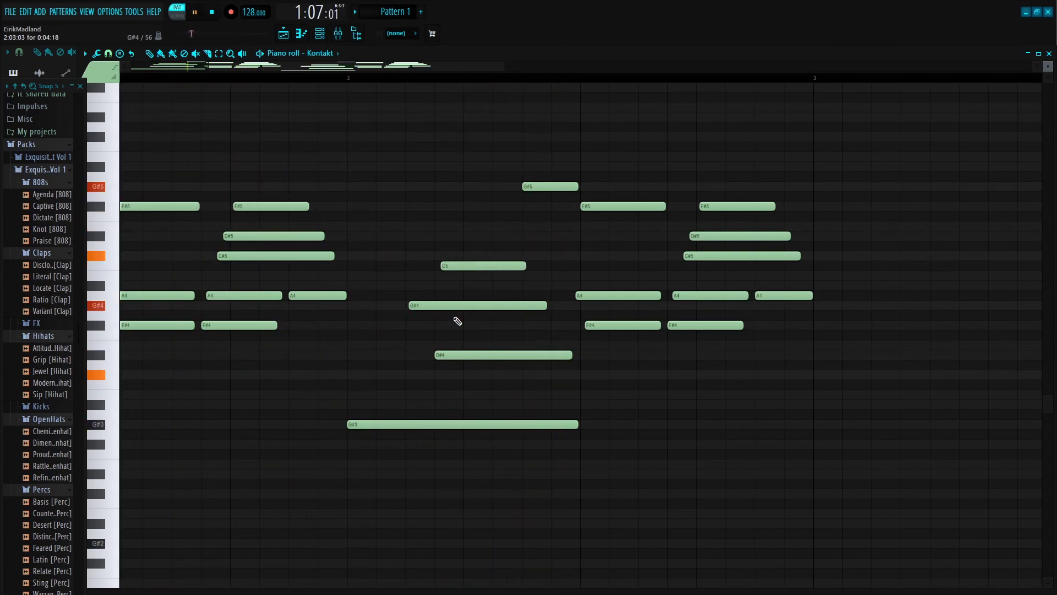
drag(453, 356, 451, 355)
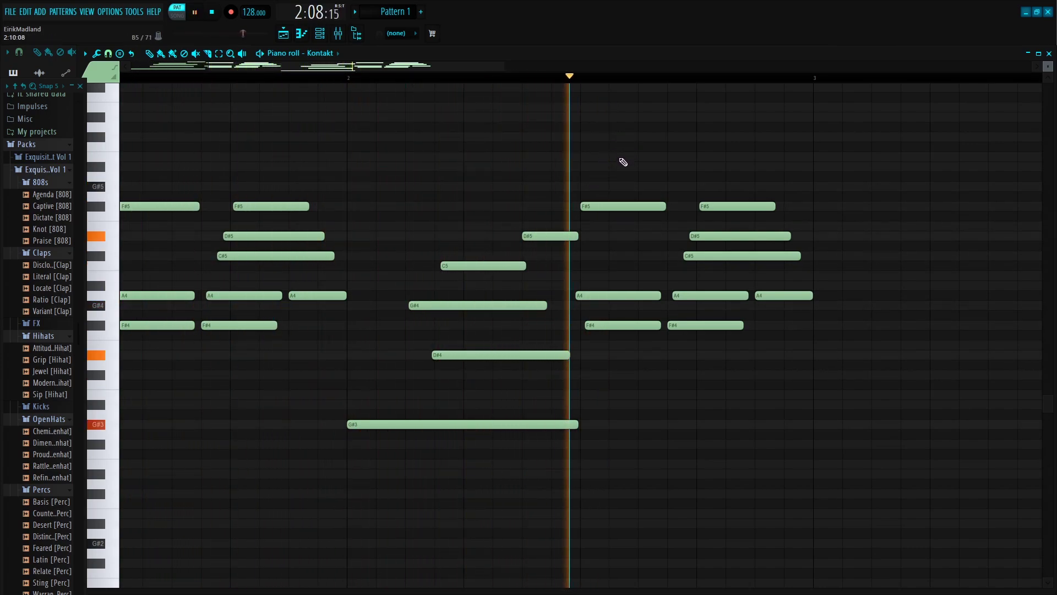
Lower both F#5 notes in the second half of bar 2 to E5 and play the pattern.
drag(606, 209, 601, 228)
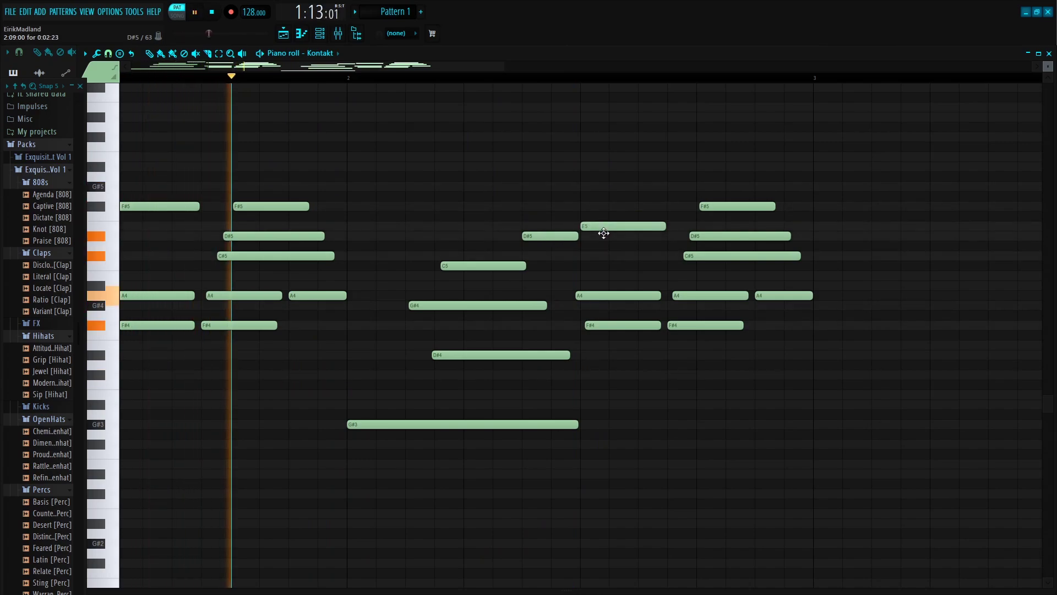
drag(708, 209, 716, 230)
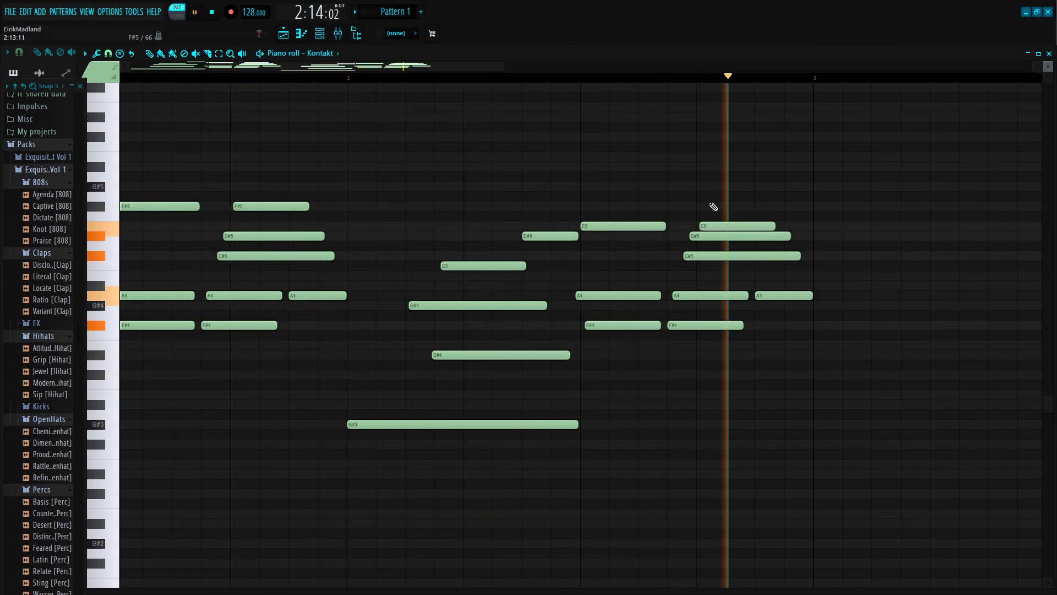
key(space)
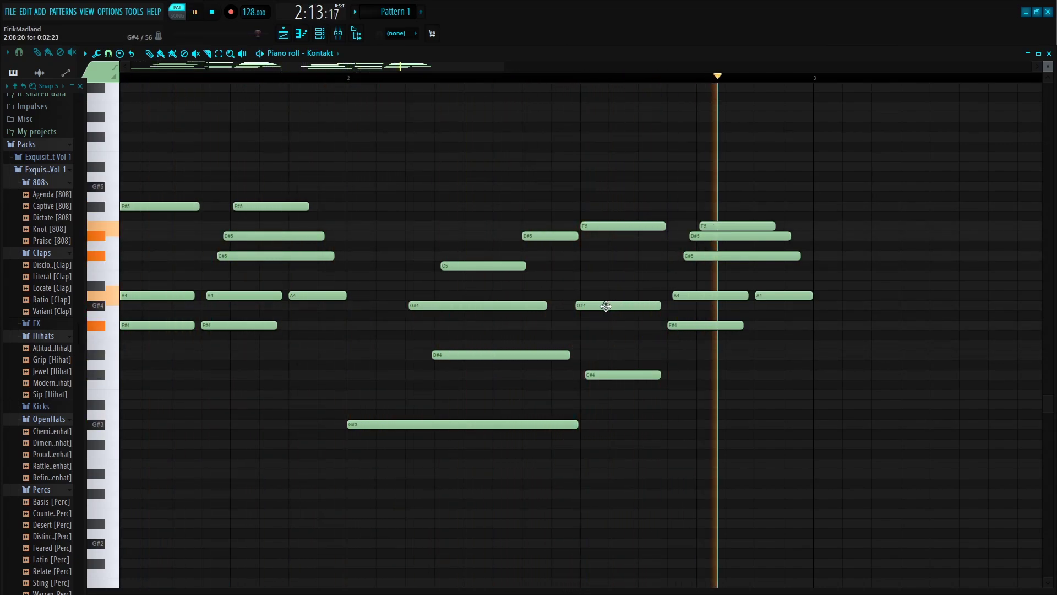
Lower the A4 and F#4 notes at the middle of bar 2 to E4 and C#4, and set playback to start at bar 2.
drag(604, 306, 607, 340)
key(space)
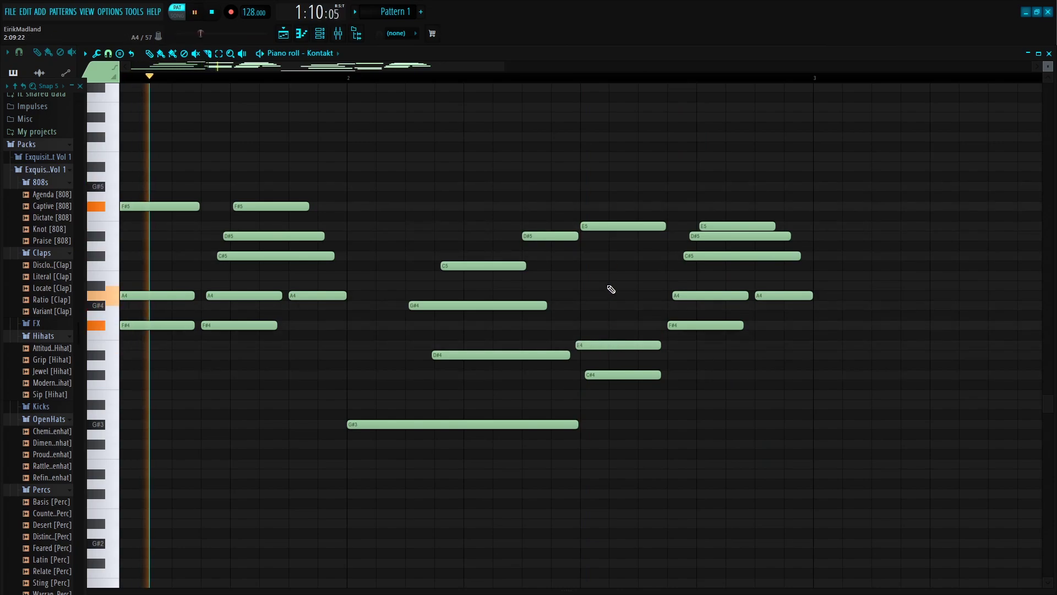
click(479, 77)
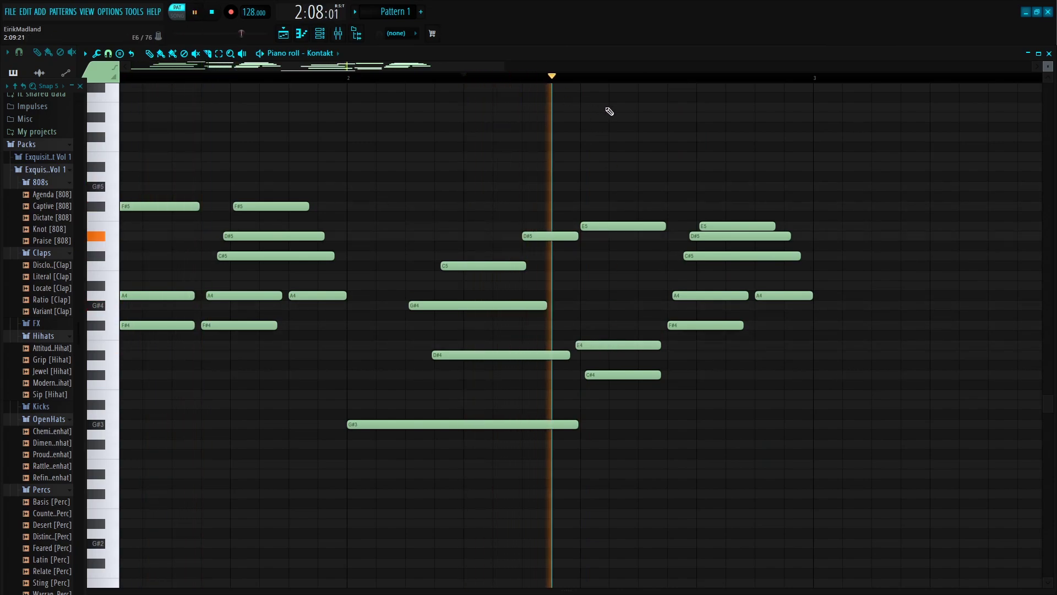
click(346, 77)
key(space)
key(space)
key(space)
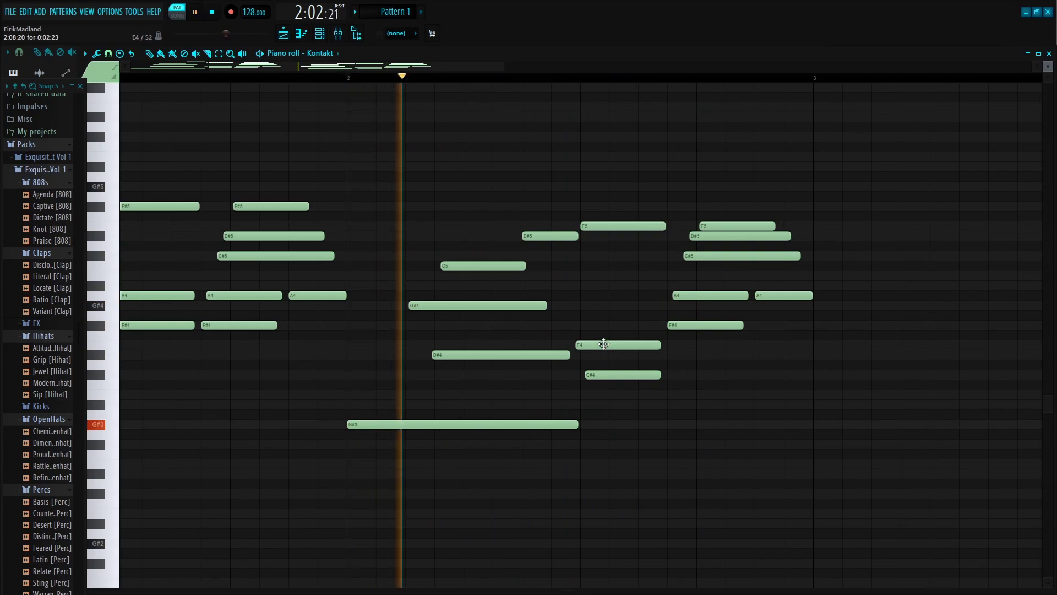
Adjust the starts of the E4 and C#4 notes mid-bar 2 so E4 sounds slightly before C#4.
key(space)
drag(603, 344, 610, 377)
key(space)
key(space)
key(space)
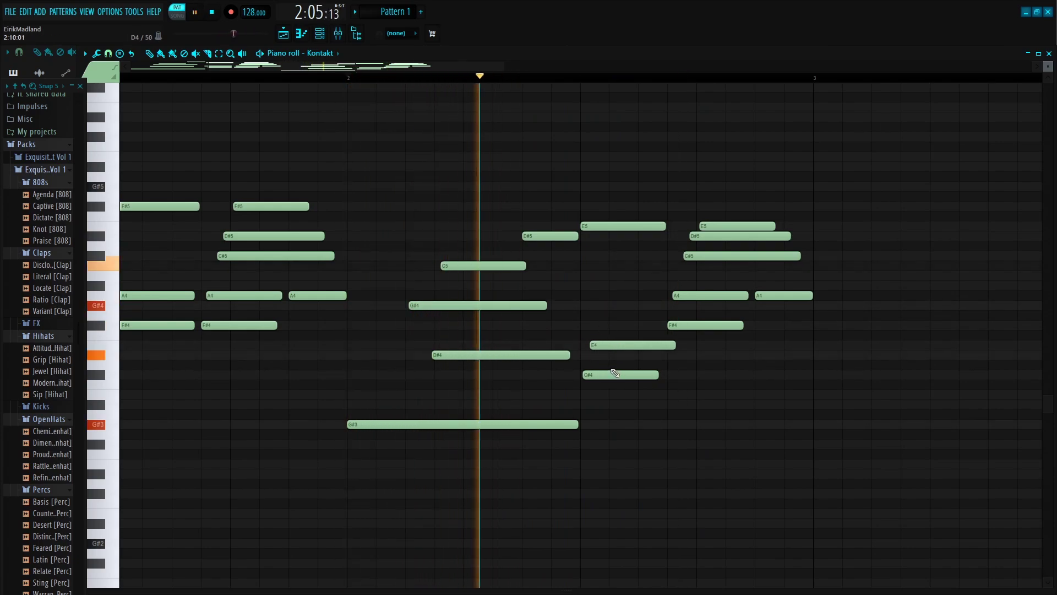
key(space)
drag(618, 336, 587, 346)
key(space)
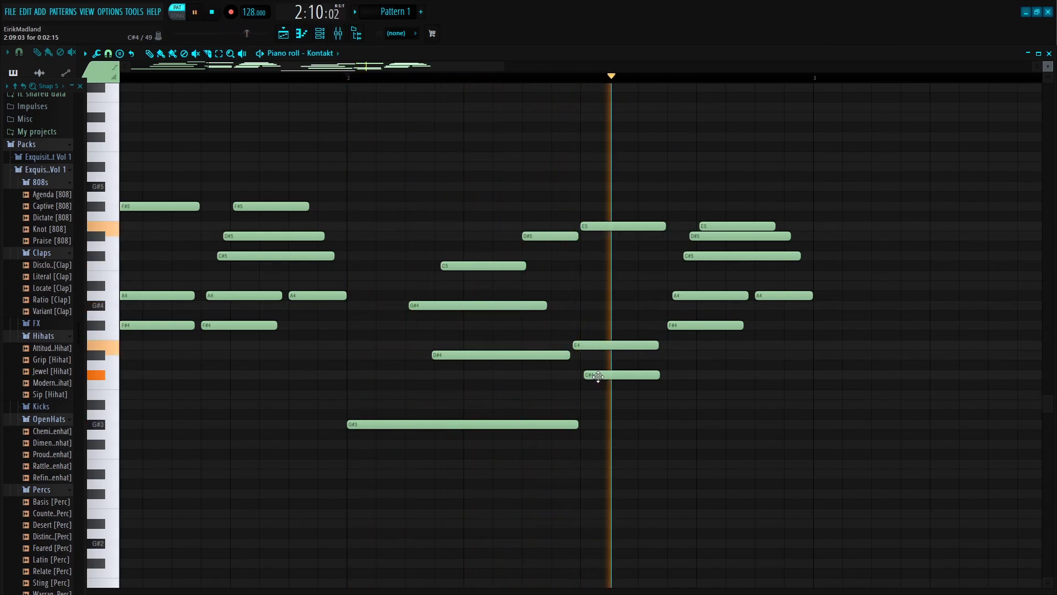
Shift the mid-bar 2 E5 note to 2:09:07 and add a C#5 note beneath it at 2:09:02.
key(space)
key(space)
key(space)
drag(593, 226, 601, 227)
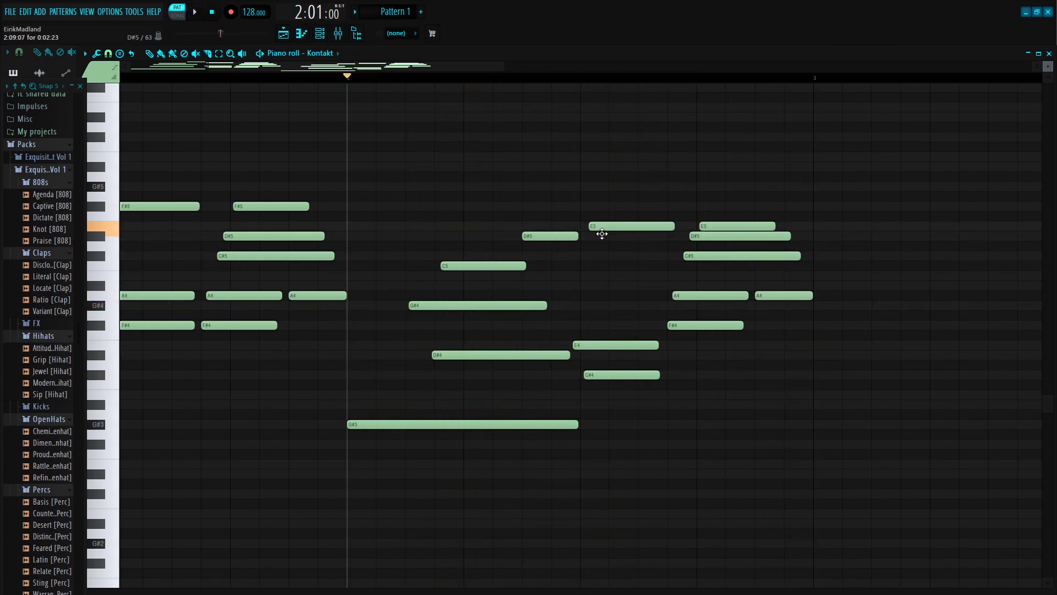
key(space)
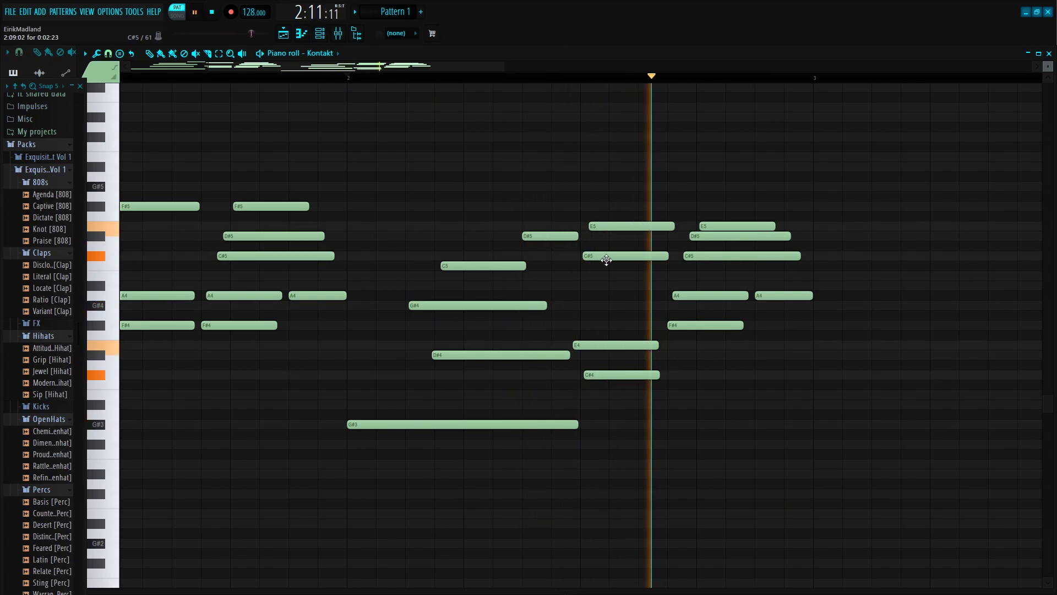
key(space)
key(space)
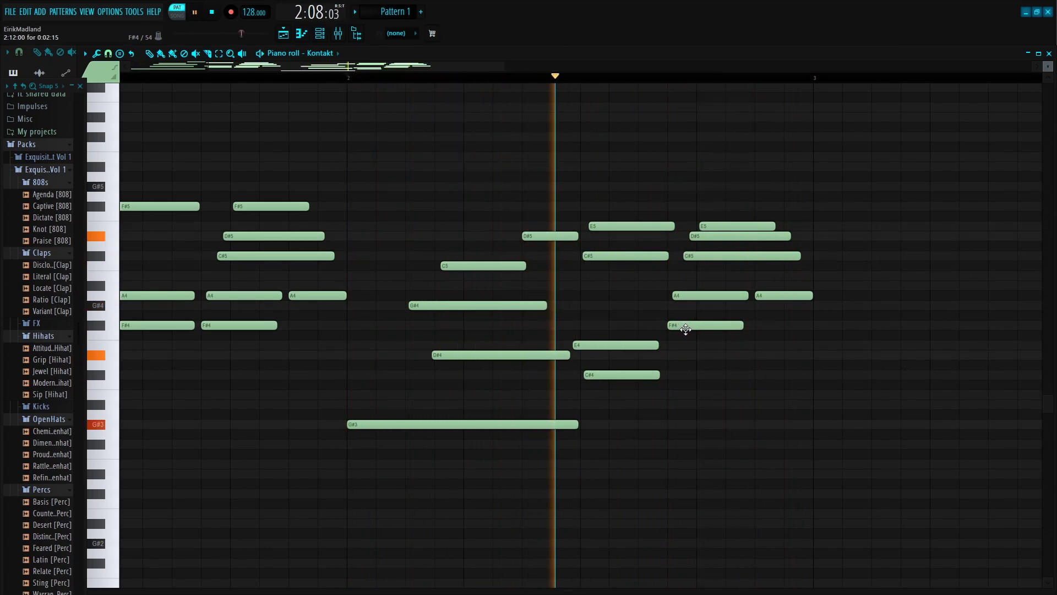
Revoice bar 2's last chord as D#4, G#4, C5 and a slightly delayed D#5, delete its top note, and lower the closing A4 to D#4.
key(space)
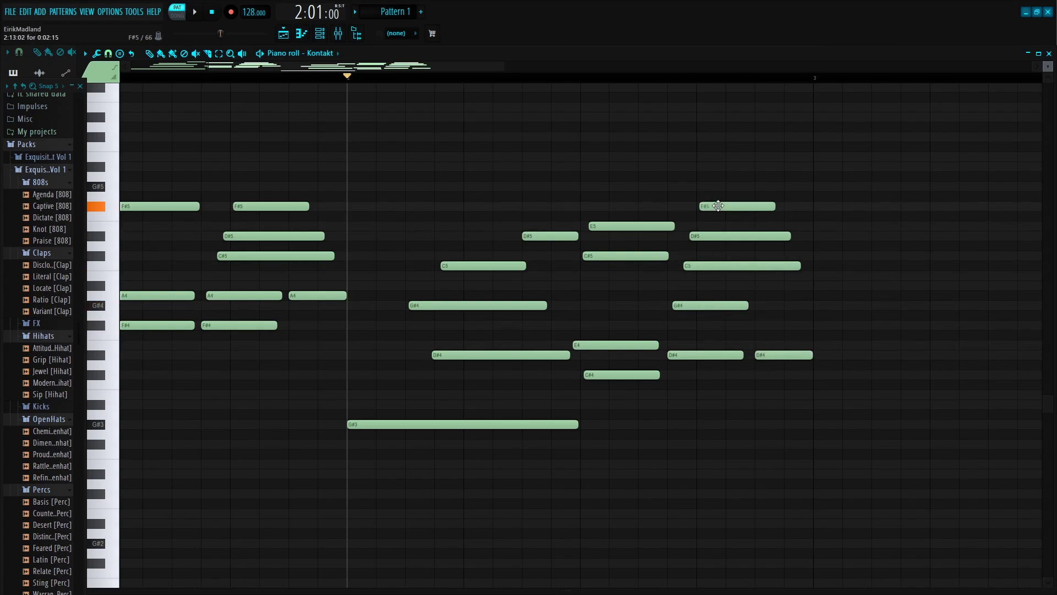
key(space)
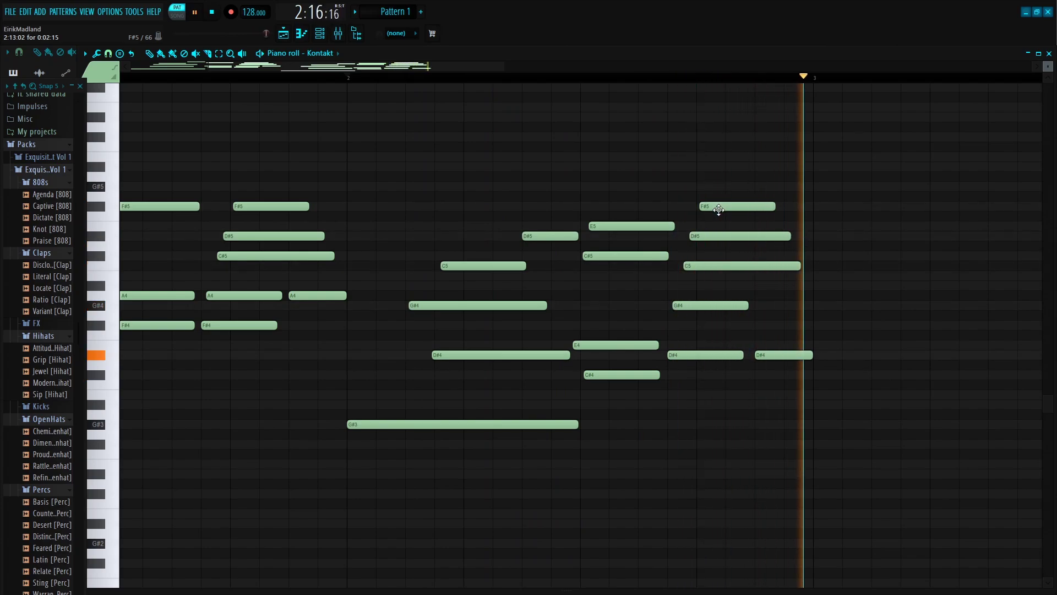
right_click(732, 210)
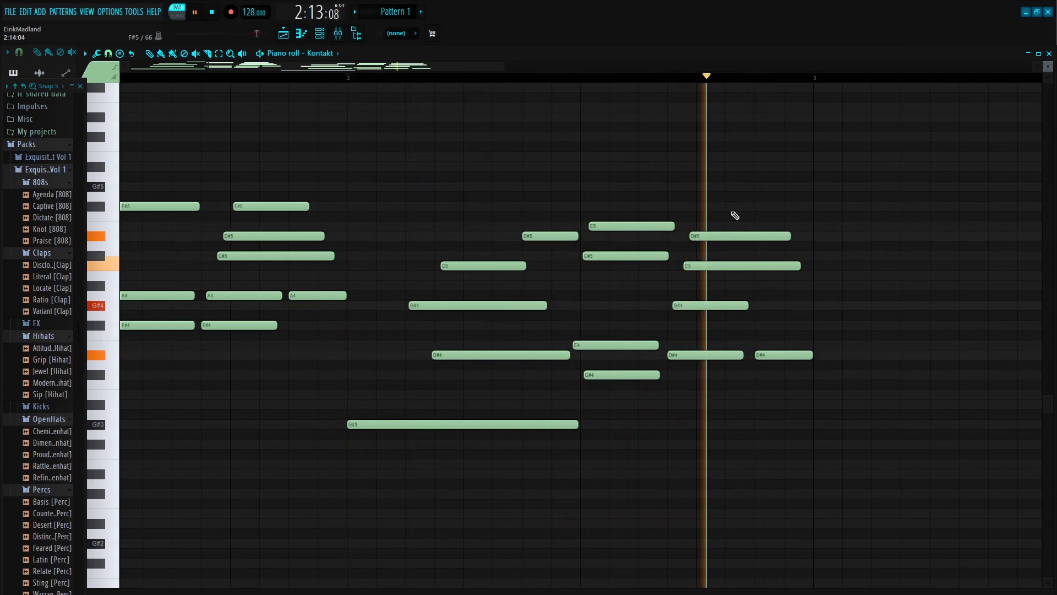
drag(717, 236, 727, 236)
key(space)
key(space)
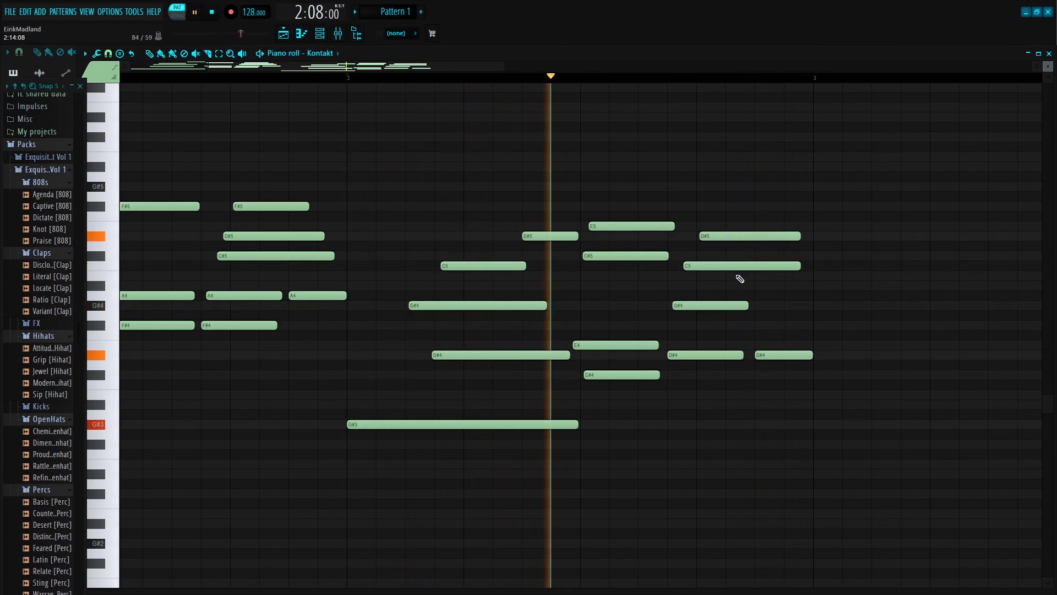
Add a G#3 bass note just before bar 2's last chord and extend it to the end of the bar.
key(space)
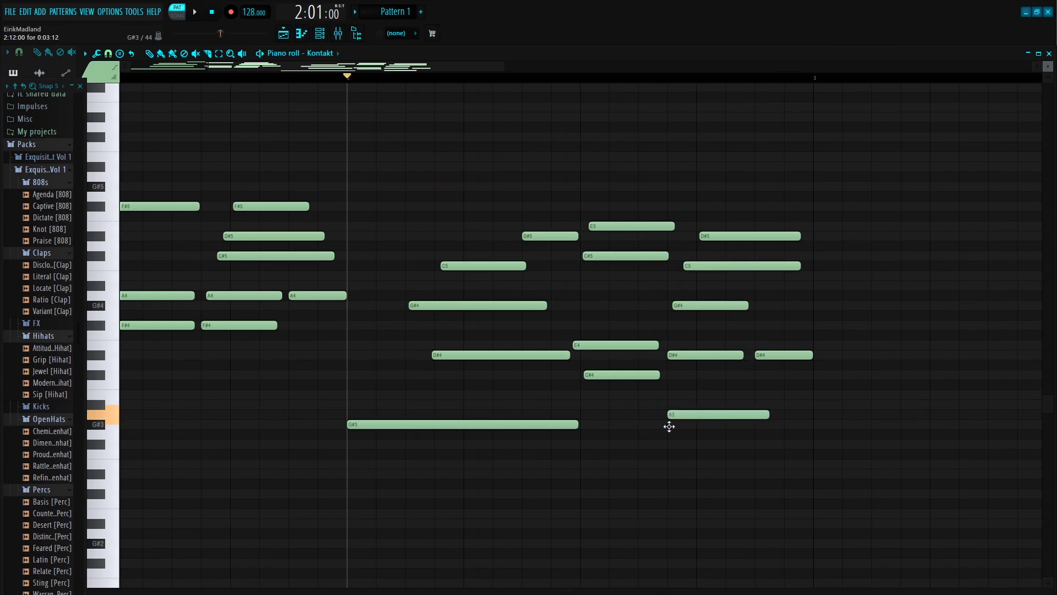
drag(669, 426, 653, 444)
key(space)
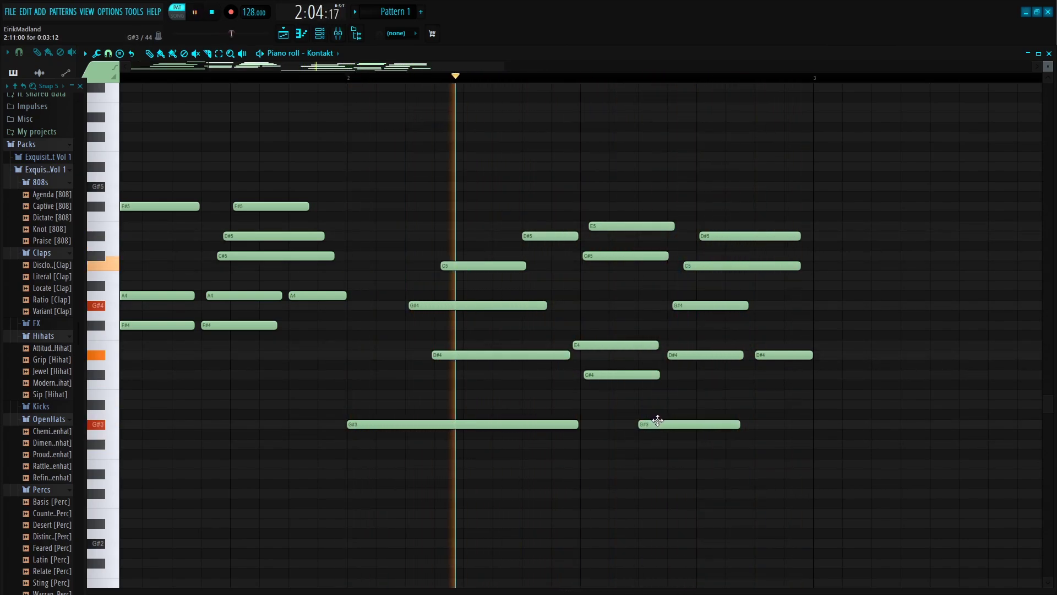
drag(654, 420, 671, 422)
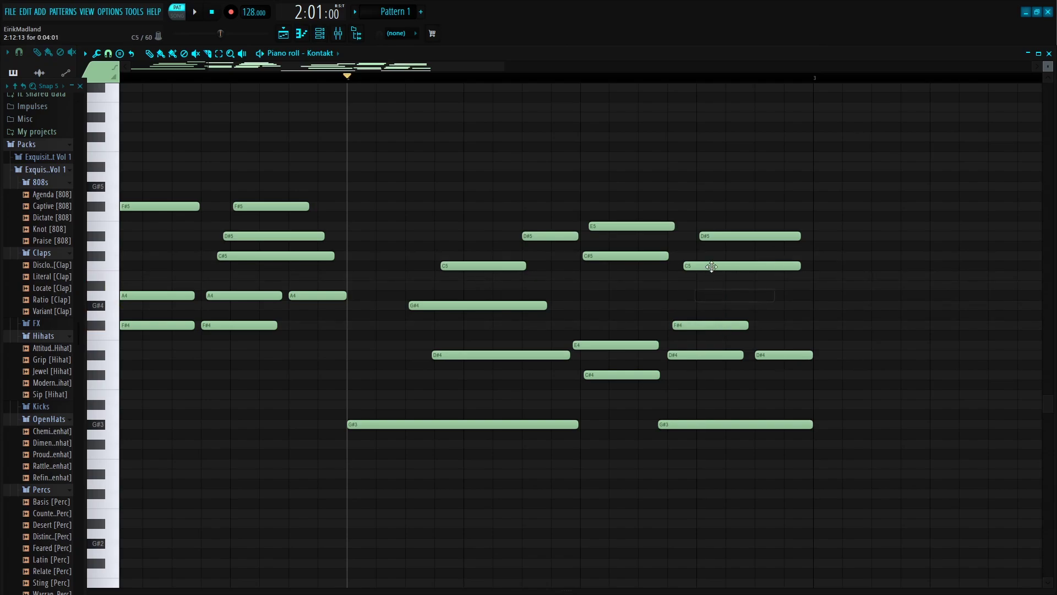
Lower the last chord's G#4 note to F#4 and its C5 note to G#4, and play bar 2.
drag(711, 300, 710, 310)
key(space)
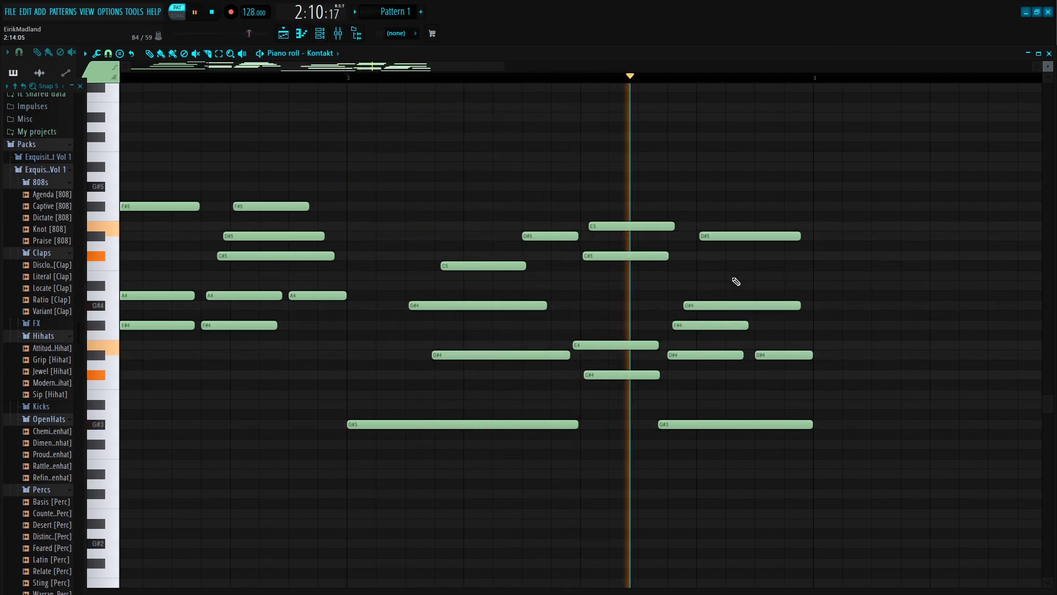
Select all notes of both bars, enlarge the velocity lane, and stop playback.
scroll(831, 86, down, 3)
scroll(830, 85, up, 4)
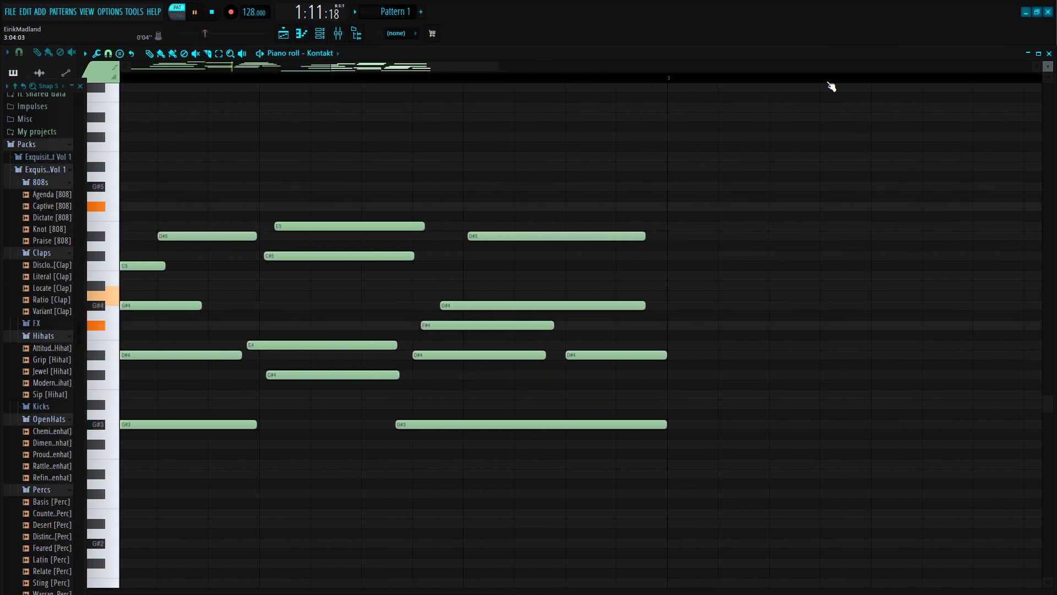
scroll(831, 85, down, 4)
scroll(831, 86, down, 2)
drag(798, 467, 129, 82)
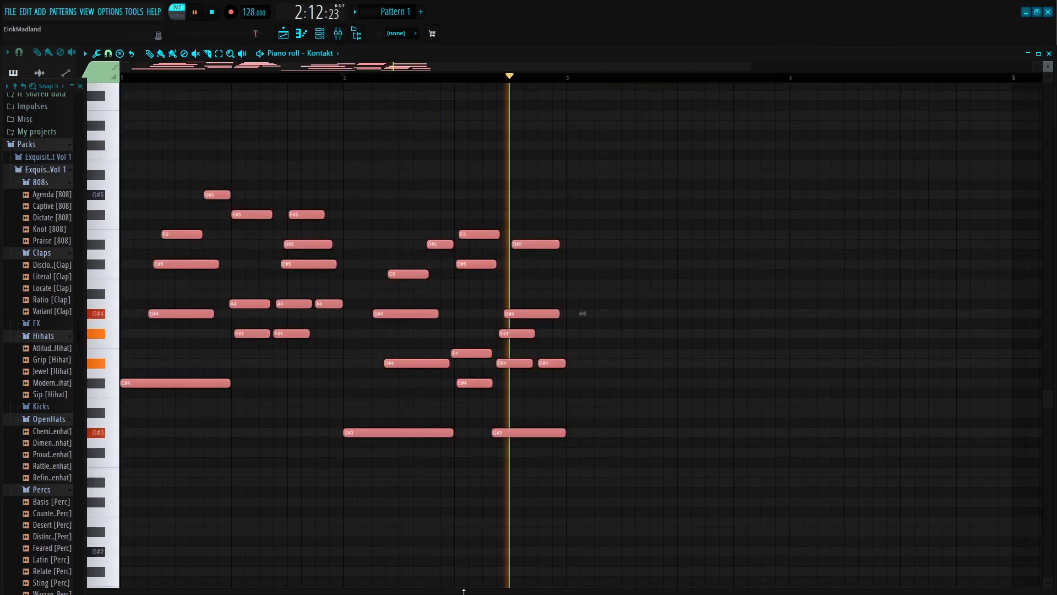
drag(467, 590, 387, 234)
key(space)
Randomize the selected notes' velocity with a level of 30% and accept it.
key(alt+r)
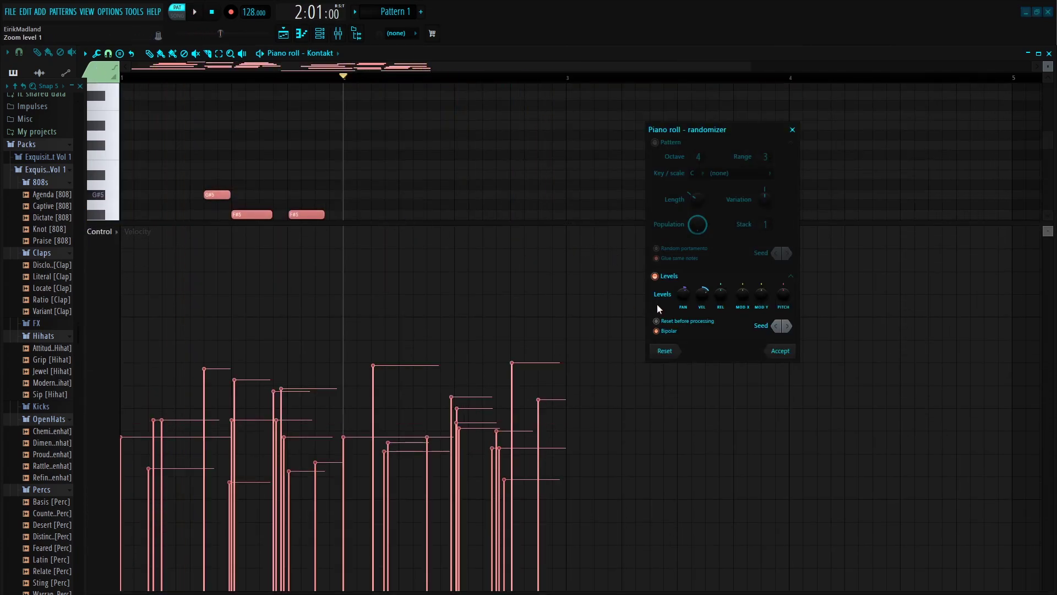
drag(702, 293, 702, 298)
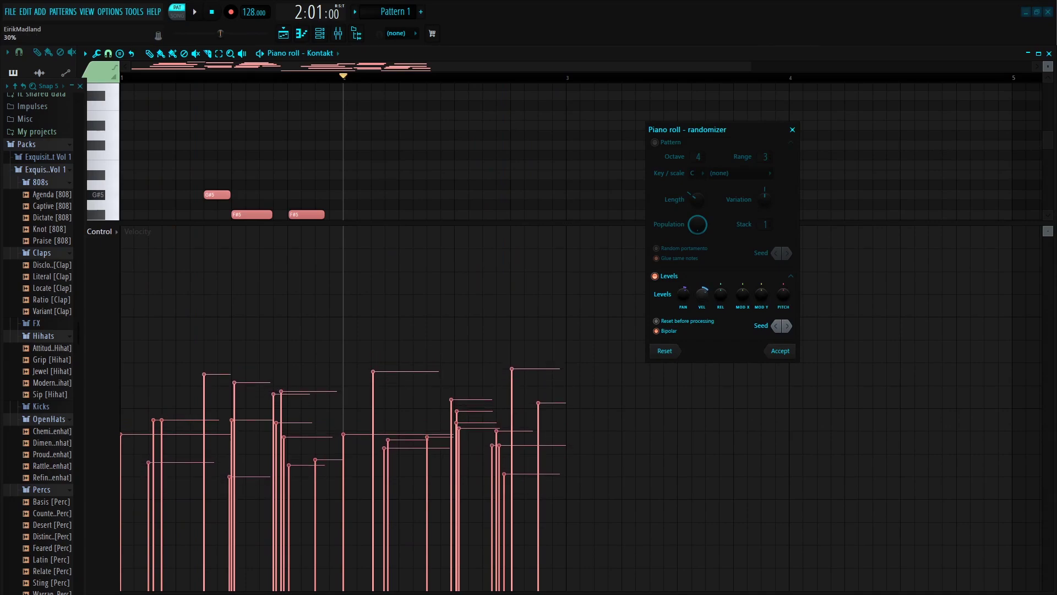
click(793, 353)
Play the pattern from the start, reduce the height of the velocity lane, and deselect all notes.
scroll(332, 129, down, 4)
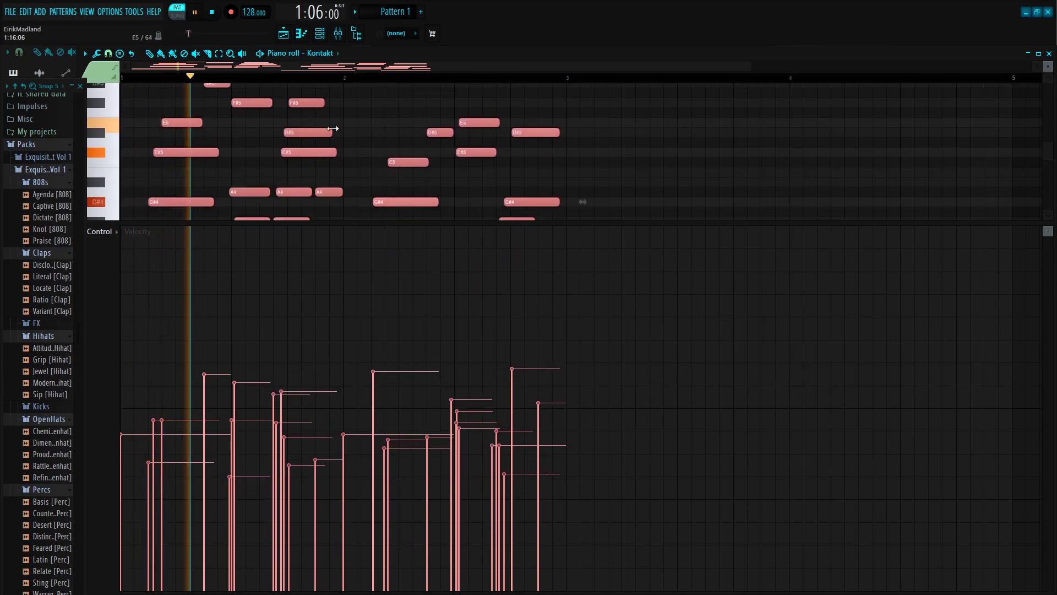
key(space)
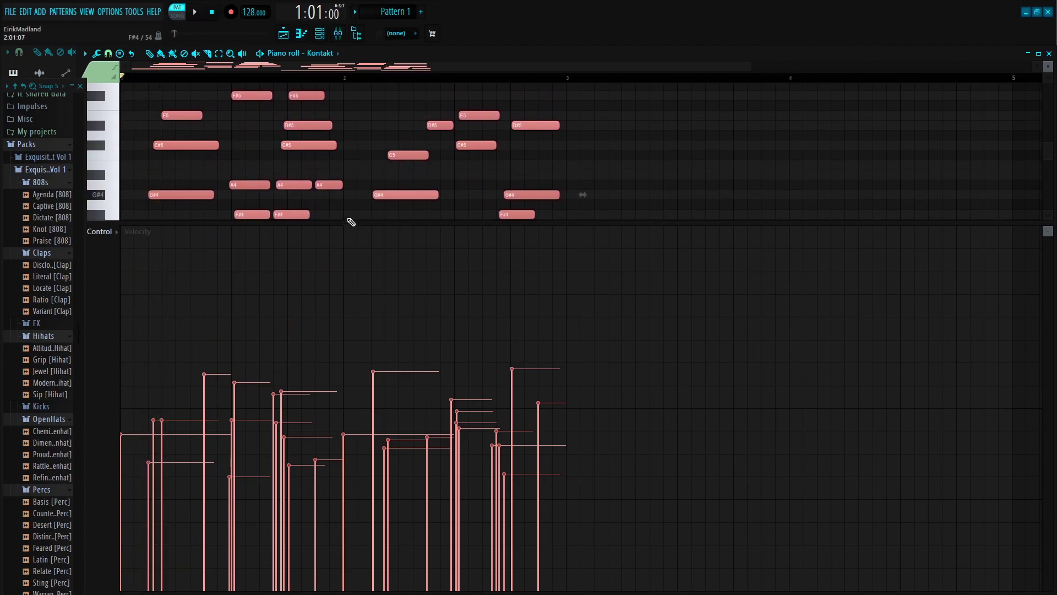
drag(350, 221, 349, 349)
key(space)
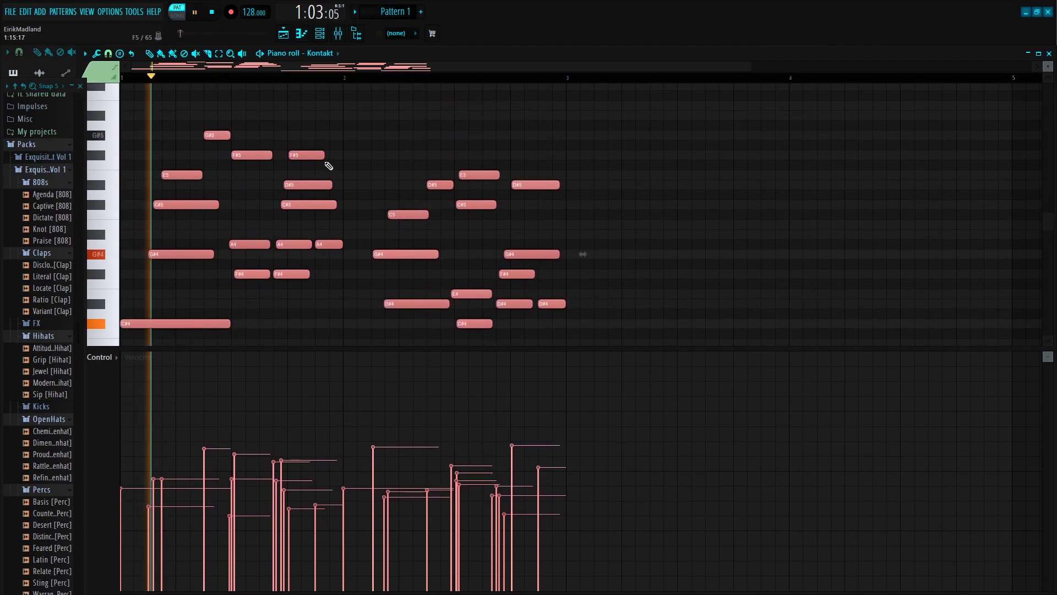
key(space)
key(ctrl+d)
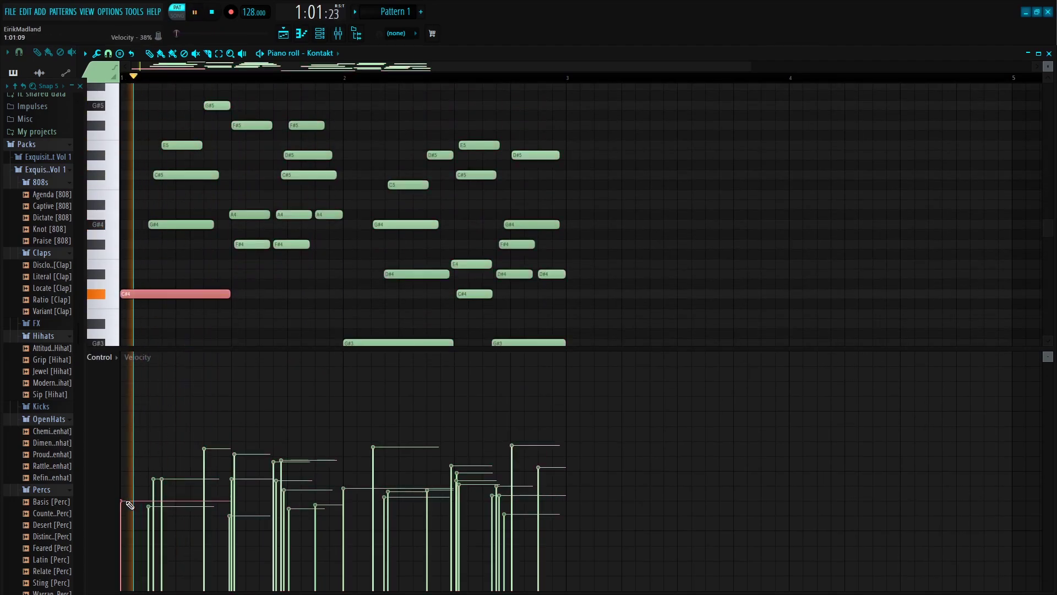
Set the velocity of the opening C#4 bass note to 50%.
key(space)
key(space)
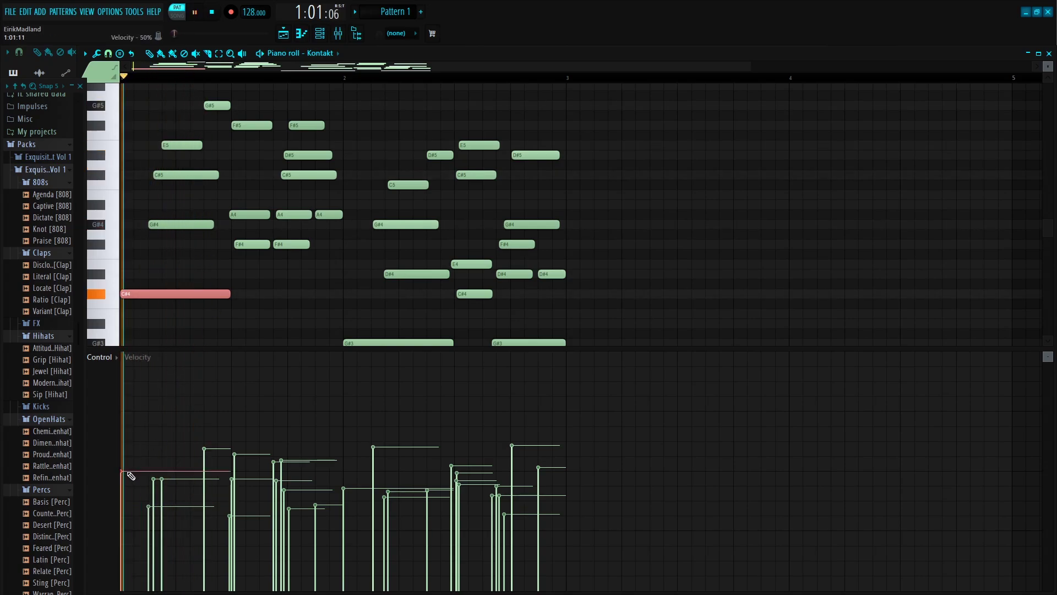
key(space)
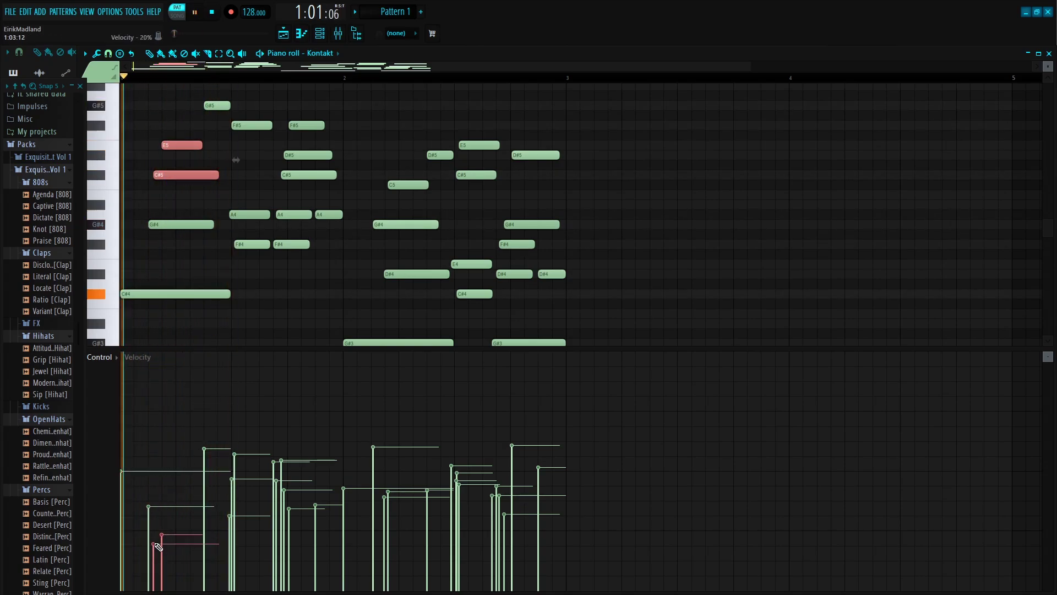
Adjust the velocities of the first chord's C#5 and E5 notes and lower the following G#5's velocity to 36%.
drag(158, 547, 168, 472)
key(space)
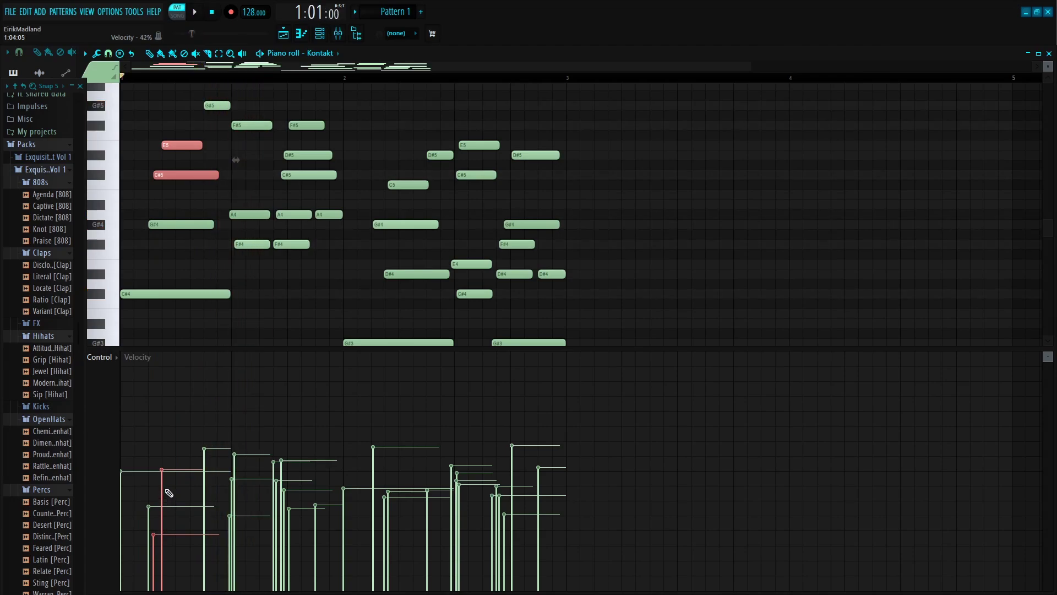
drag(207, 449, 206, 505)
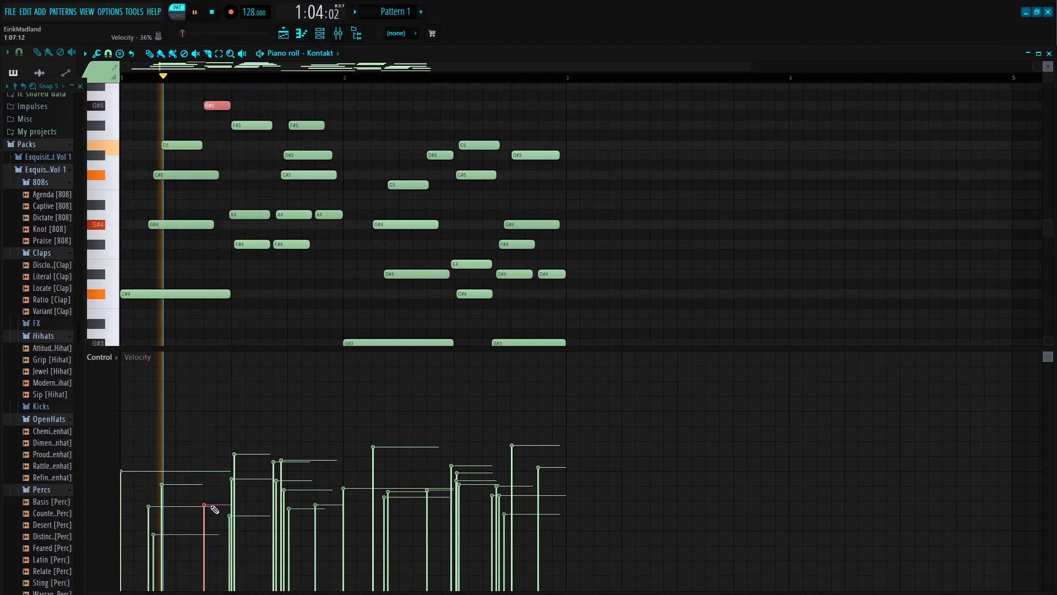
Lengthen the first chord's E5 note and lower the velocity of the second chord's F#4 note during playback.
key(space)
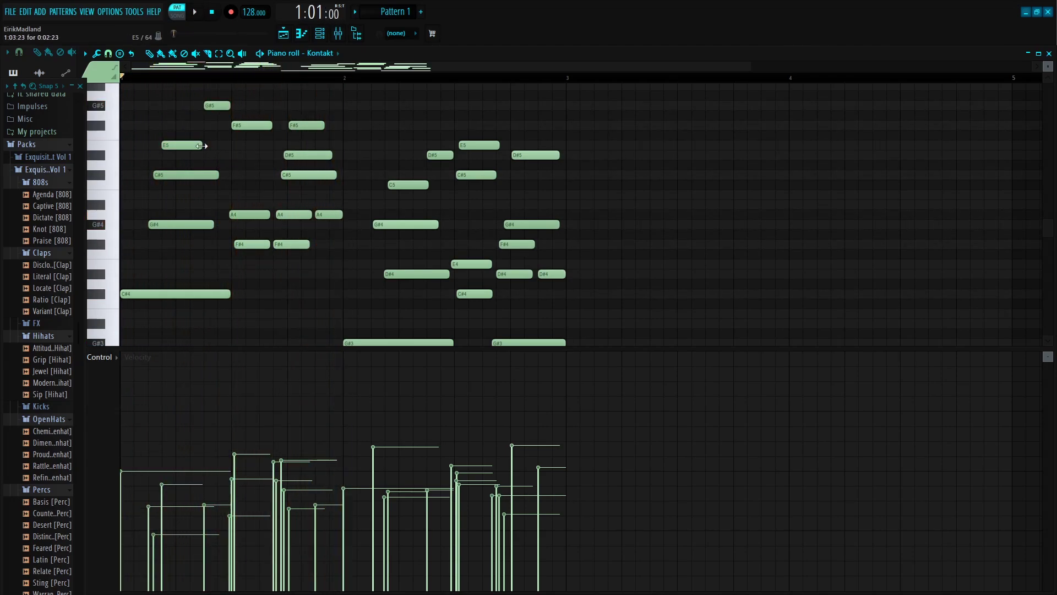
key(space)
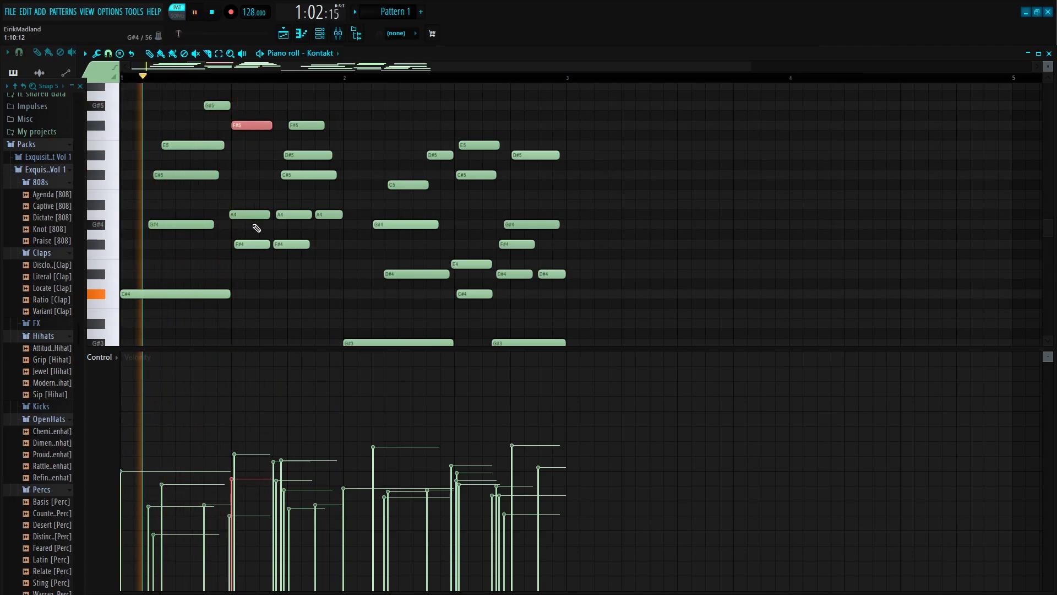
key(space)
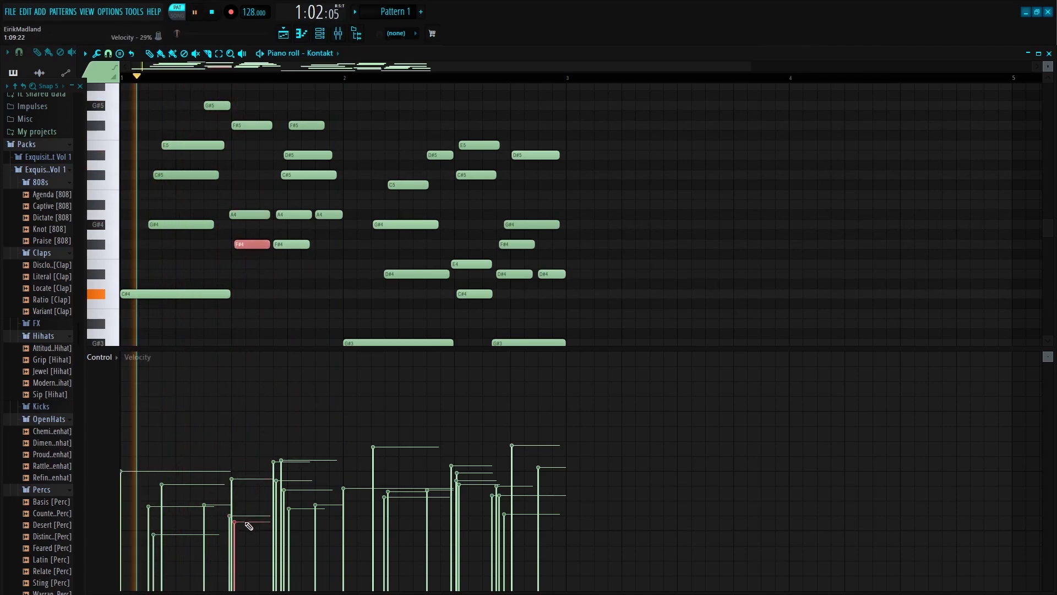
drag(249, 526, 243, 546)
key(space)
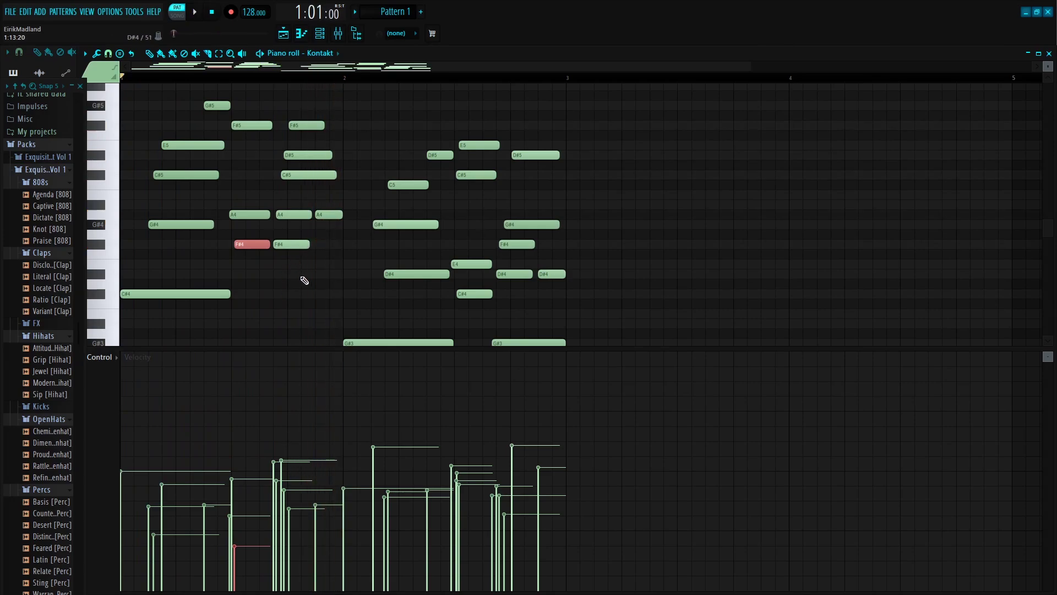
Select the third chord's notes, vary and reduce their velocities, and slightly lower the velocity of the bar's last A4 note.
drag(305, 278, 302, 113)
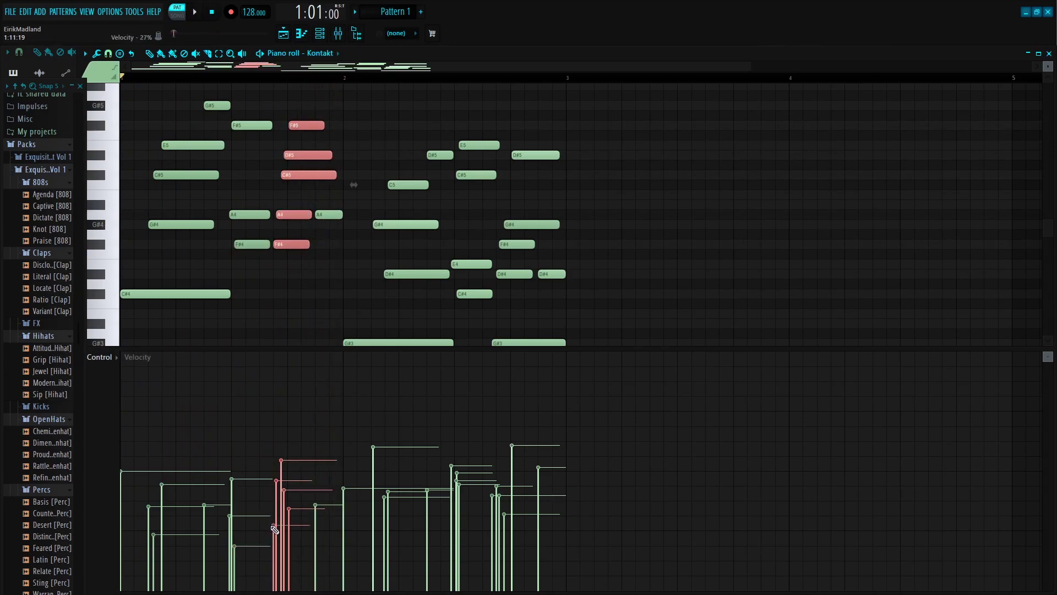
drag(276, 493, 284, 467)
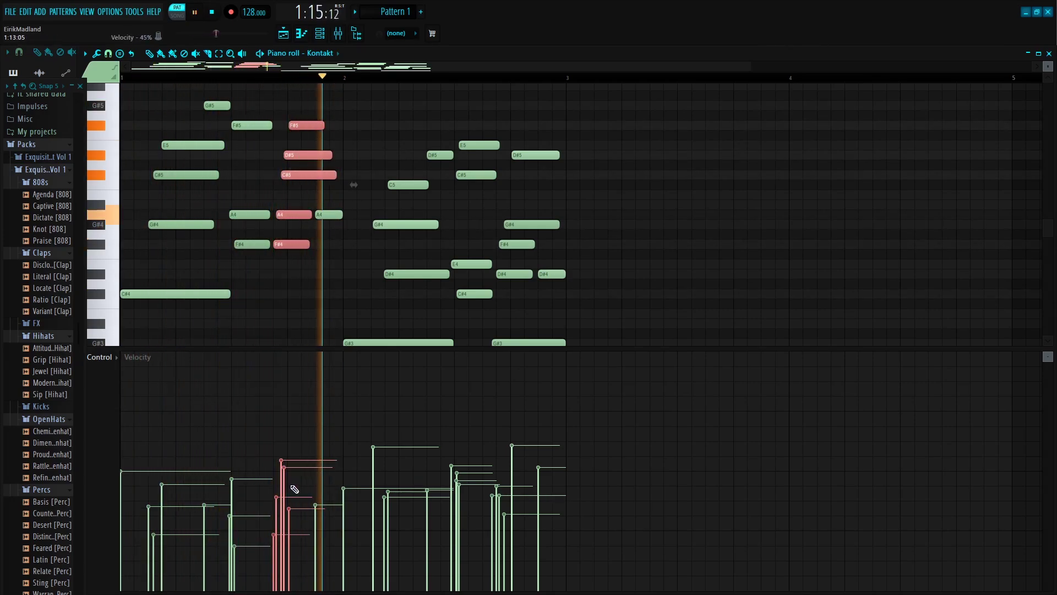
mouse_move(290, 507)
mouse_down()
mouse_move(290, 530)
mouse_move(282, 484)
mouse_move(276, 552)
mouse_move(274, 516)
mouse_up()
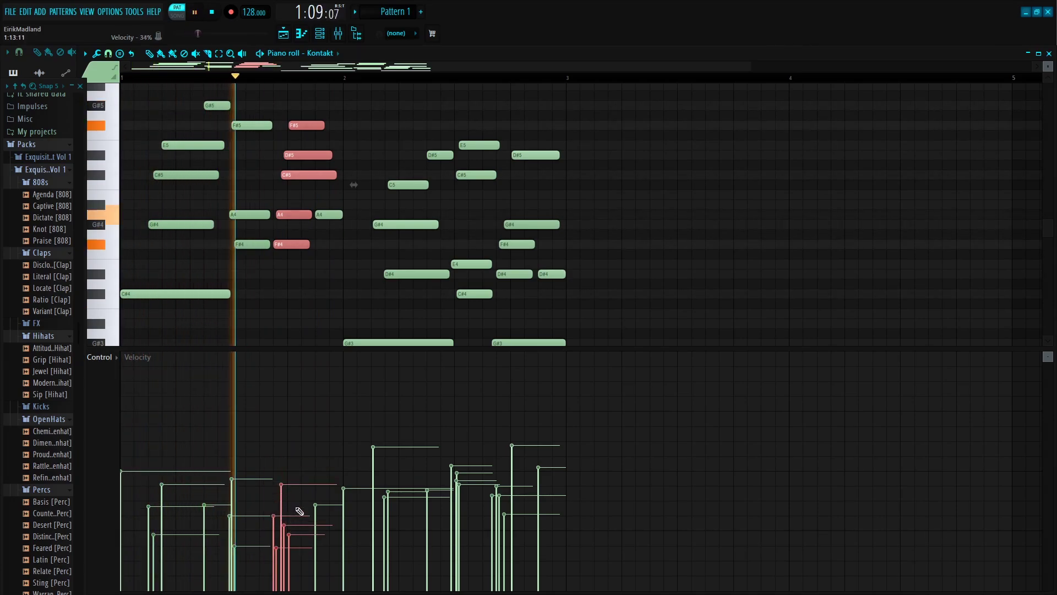
key(space)
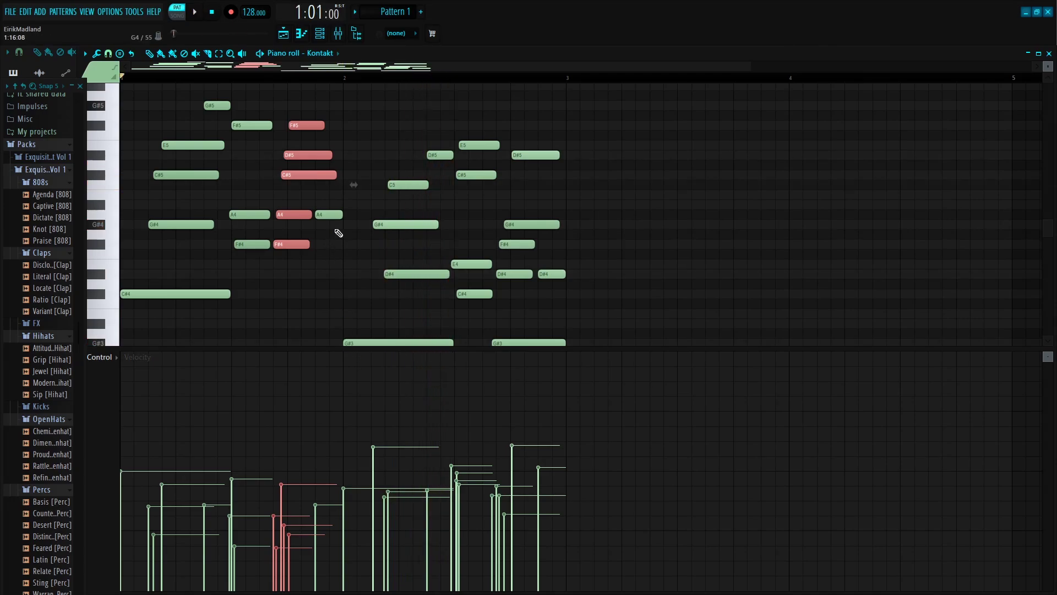
click(330, 214)
scroll(385, 287, down, 1)
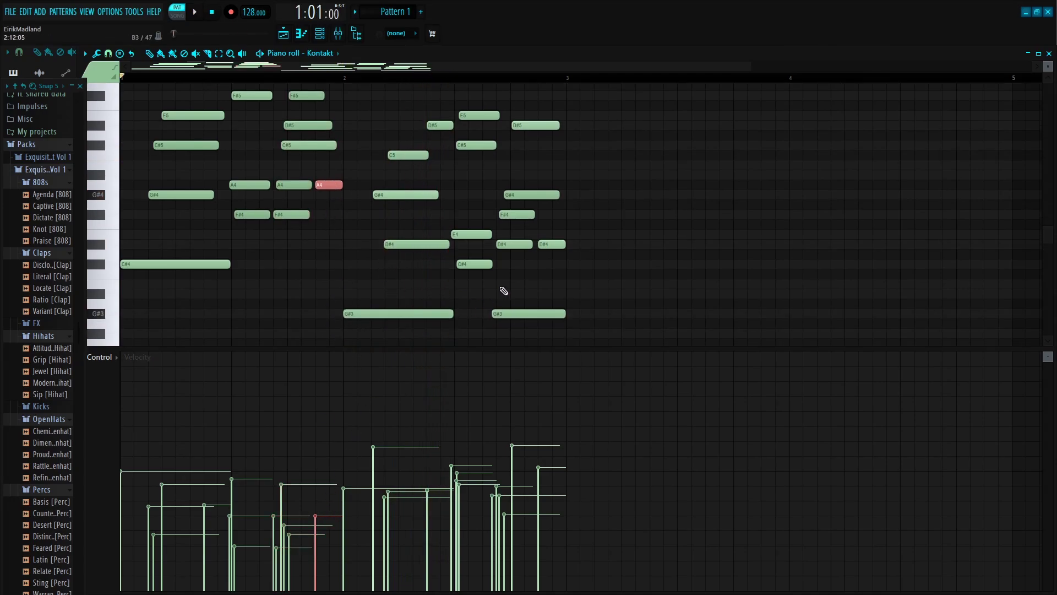
Select all notes in bar 2, lower the velocities of its opening G#3 and G#4, and play from bar 2.
drag(593, 315, 425, 111)
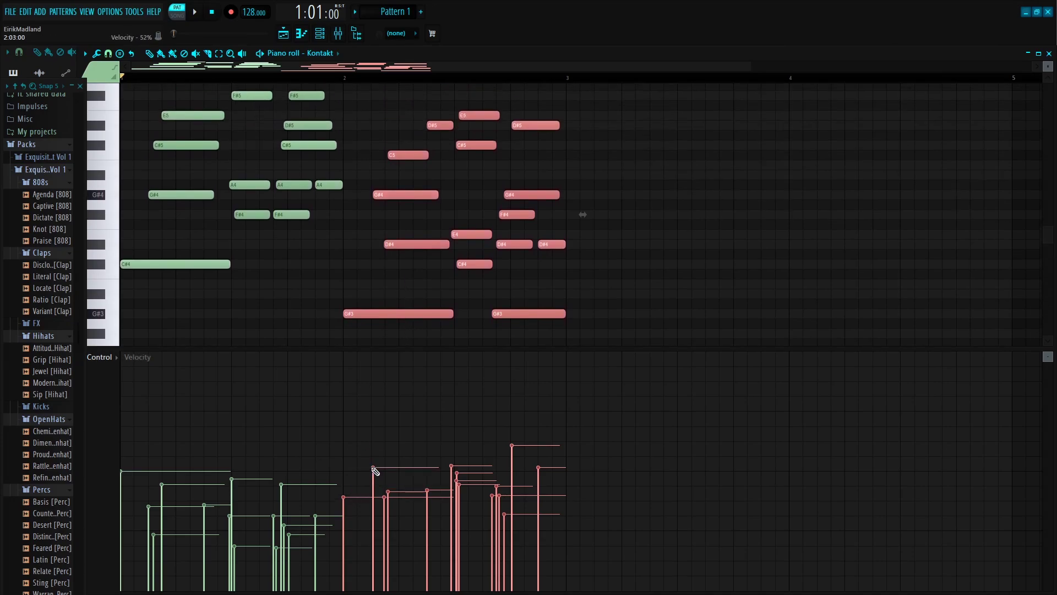
drag(372, 467, 372, 472)
key(space)
key(space)
click(343, 77)
key(space)
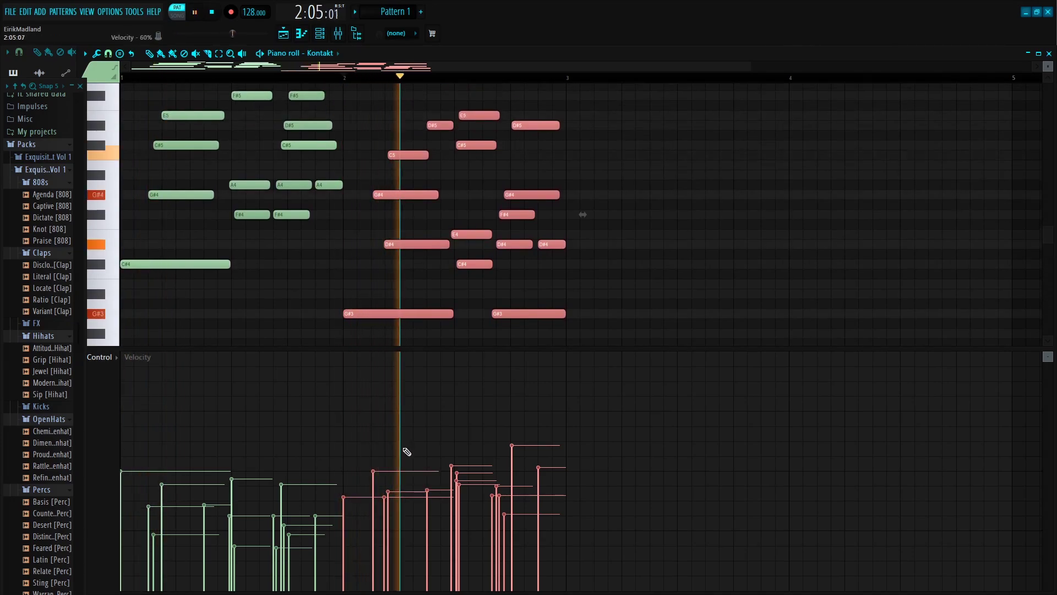
Further lower bar 2's first G#4 and reduce the following D#4, C5 and D#5 velocities while replaying the passage.
key(space)
key(space)
mouse_move(374, 507)
mouse_down()
mouse_move(373, 530)
mouse_move(384, 527)
mouse_move(392, 484)
mouse_move(427, 508)
mouse_move(385, 500)
mouse_move(383, 526)
mouse_up()
key(space)
key(space)
key(space)
key(space)
key(space)
key(space)
key(space)
key(space)
key(space)
key(space)
Reduce the velocities of bar 2's middle chord, from the E4 through the C#4, C#5 and E5 notes.
drag(452, 468, 456, 553)
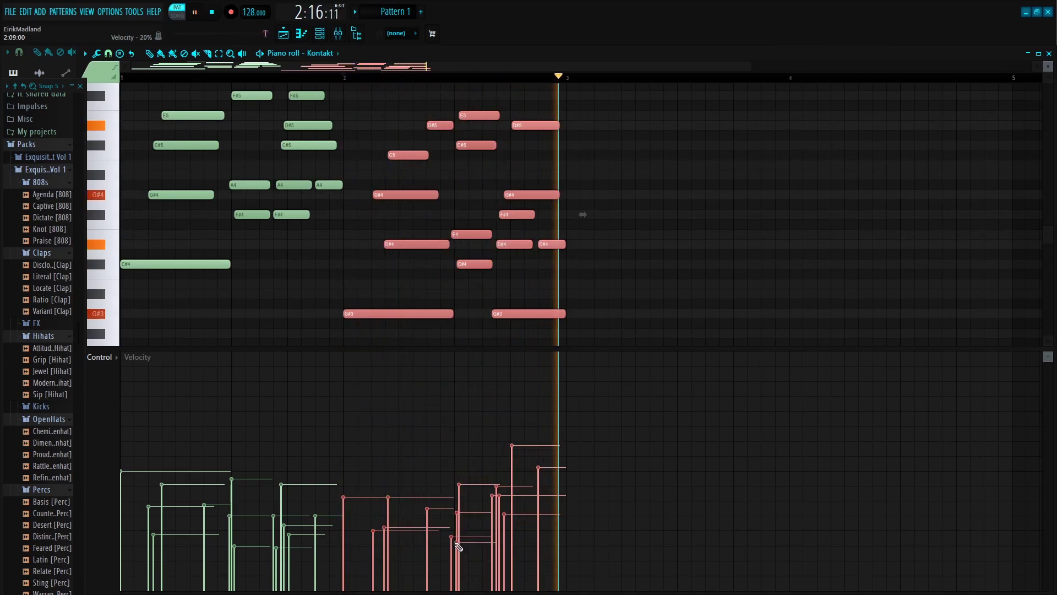
key(space)
key(space)
click(459, 499)
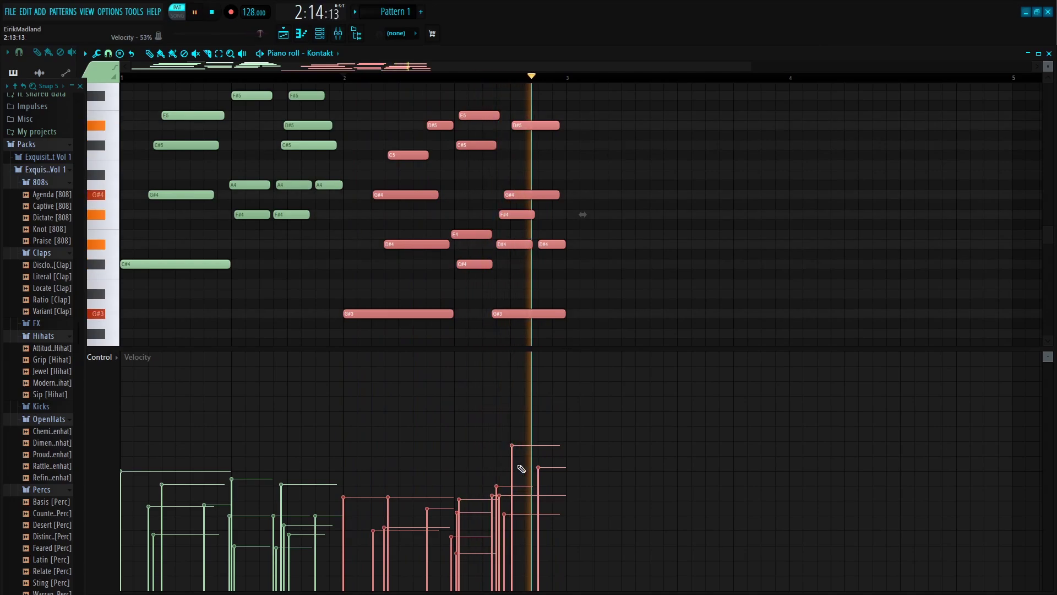
Lower the velocities of bar 2's final chord, its high D#5 and the closing D#4 note during playback.
key(space)
key(space)
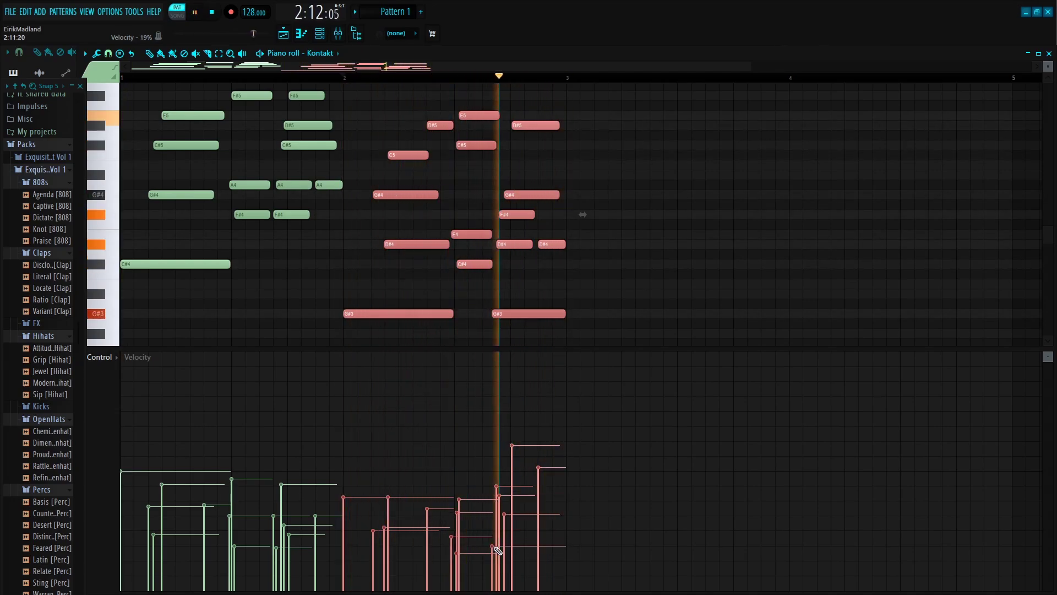
click(492, 543)
click(498, 516)
click(492, 536)
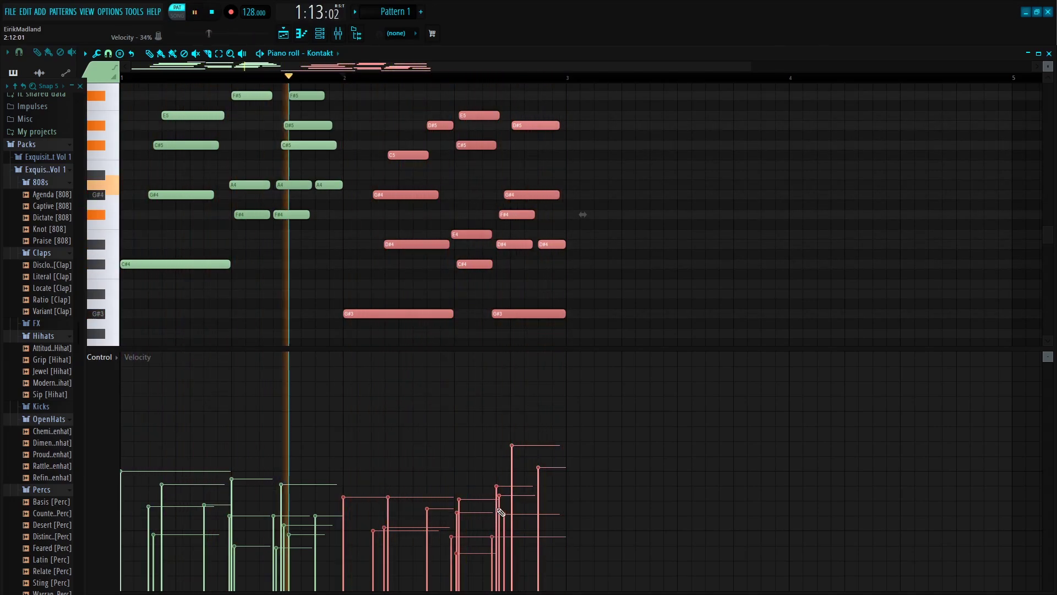
click(504, 541)
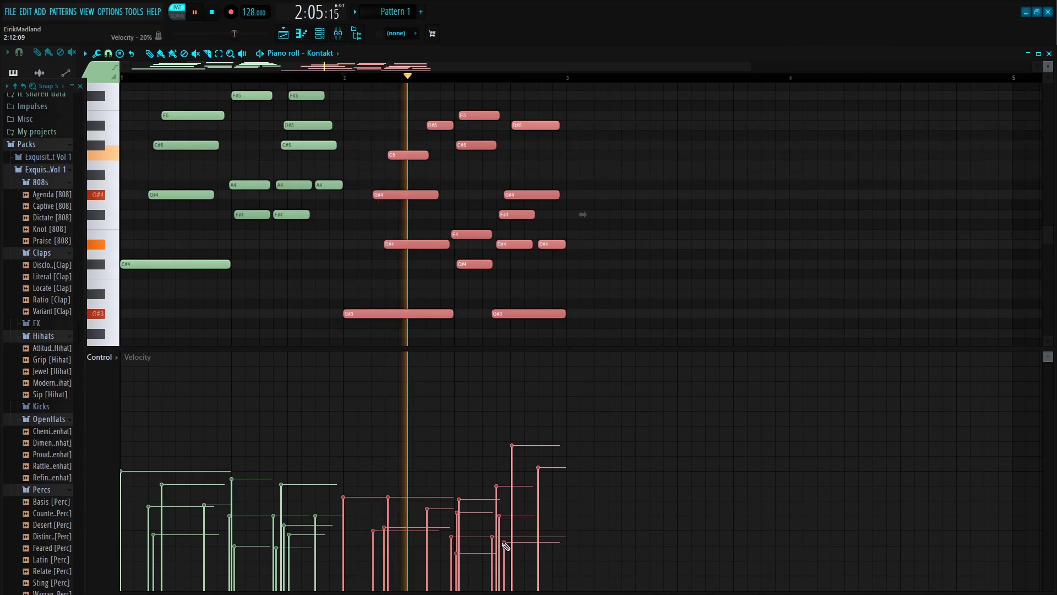
click(512, 484)
click(538, 529)
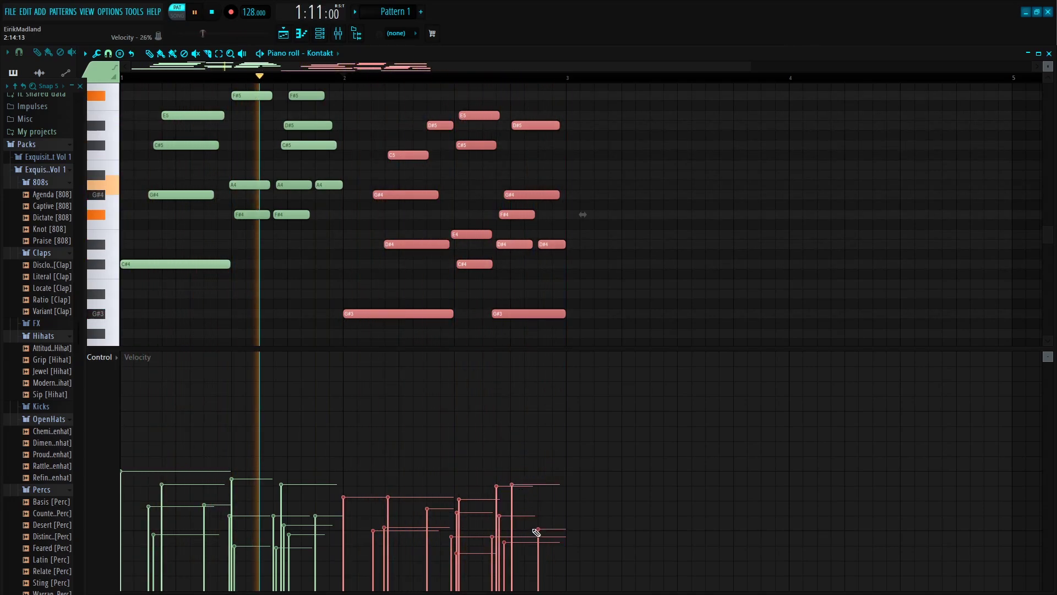
click(497, 495)
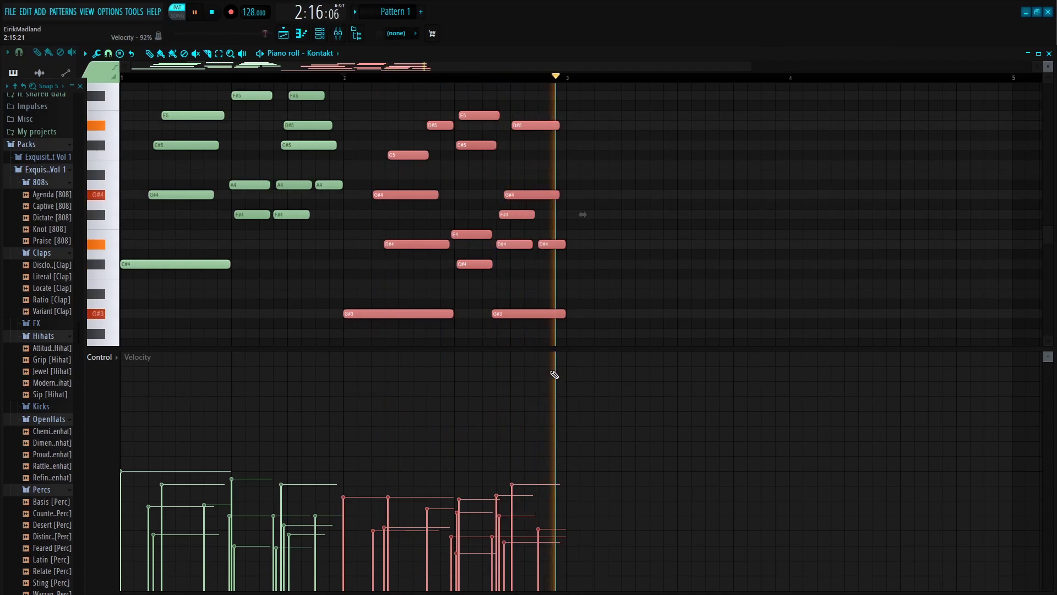
Collapse the velocity lane, transpose all notes up four semitones so the opening bass note becomes F4, and deselect them.
drag(561, 349, 506, 590)
drag(854, 487, 96, 11)
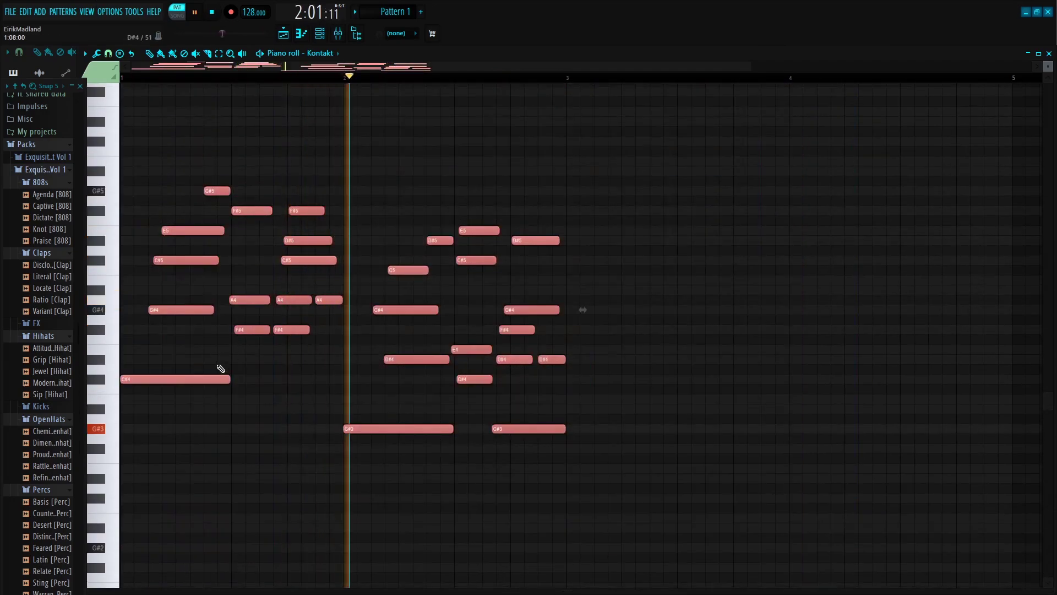
key(space)
drag(196, 375, 194, 343)
key(space)
drag(207, 78, 122, 78)
drag(173, 346, 173, 337)
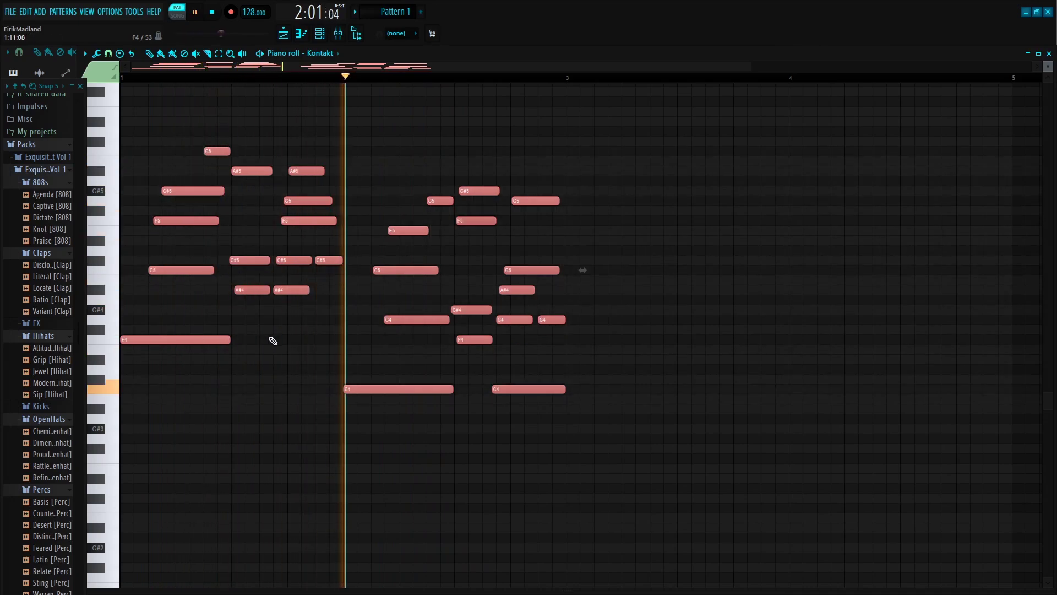
click(303, 344)
Show the mixer, raise the Insert 1 fader slightly, and load Rev PLATE-140 into its first effect slot.
key(F9)
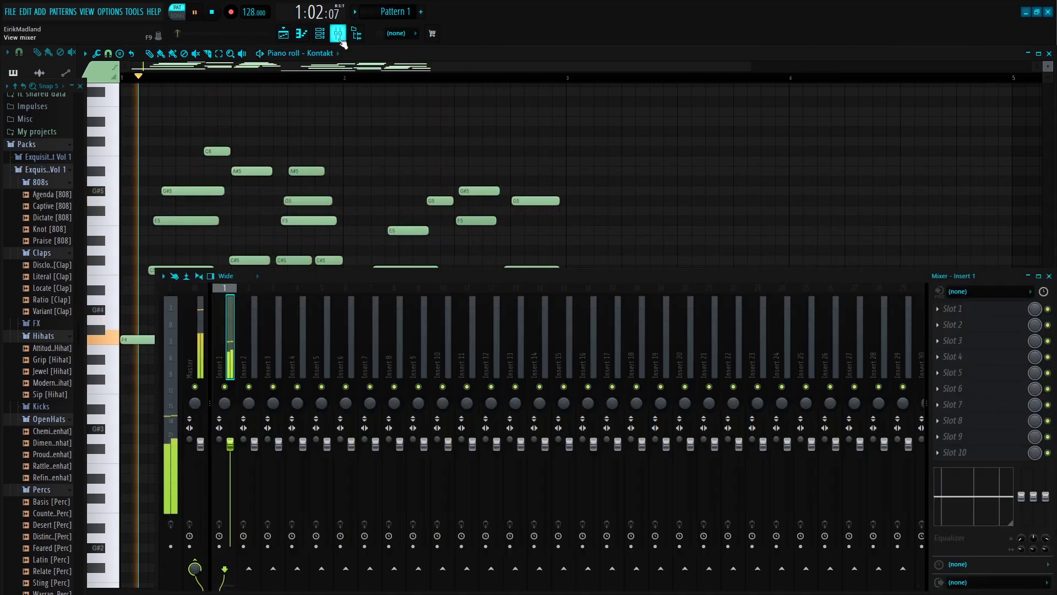
key(F6)
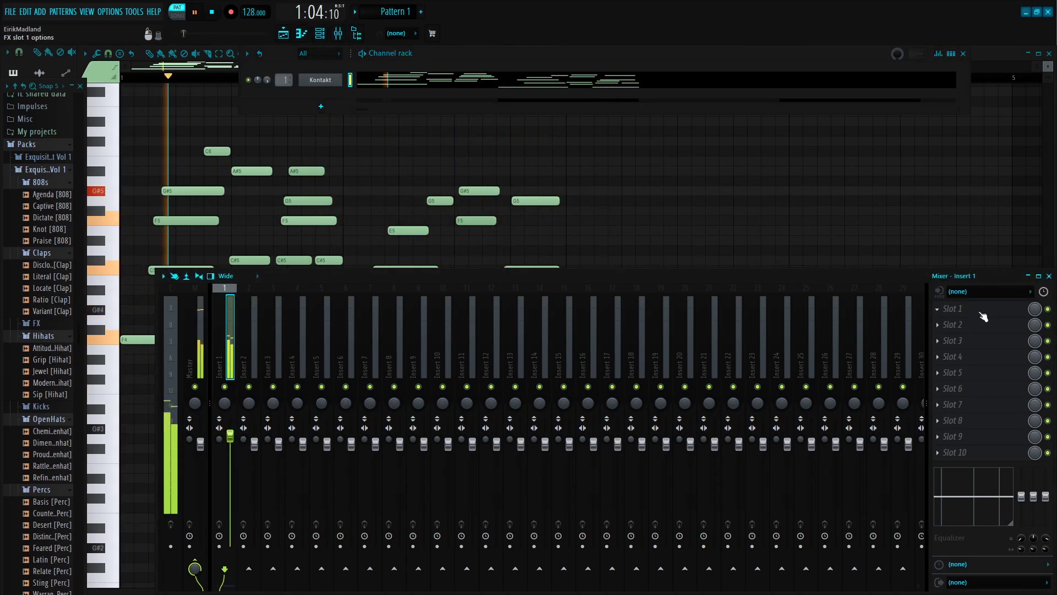
click(943, 308)
click(695, 201)
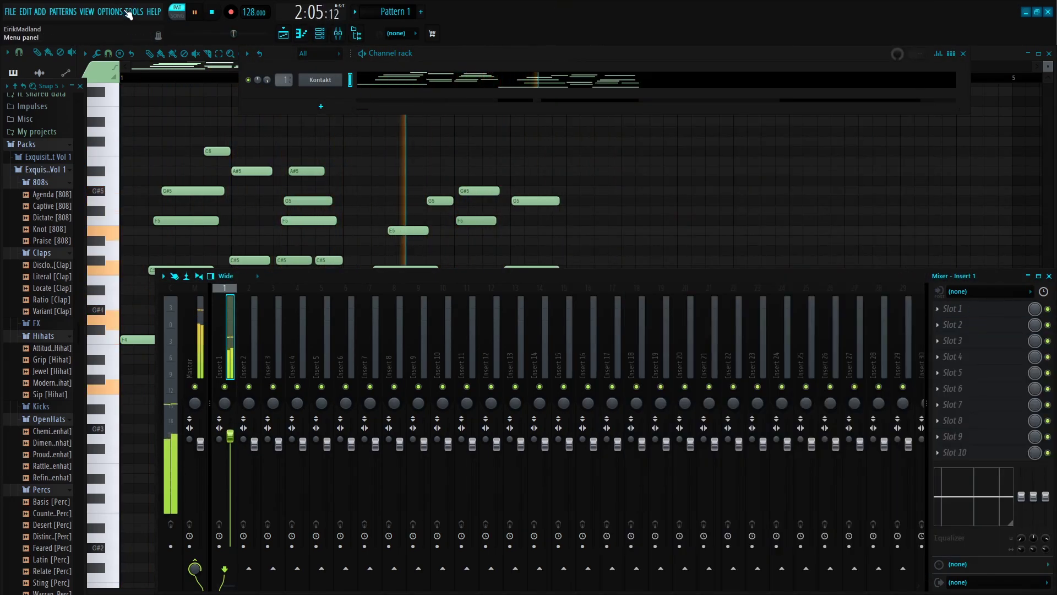
click(134, 12)
click(943, 308)
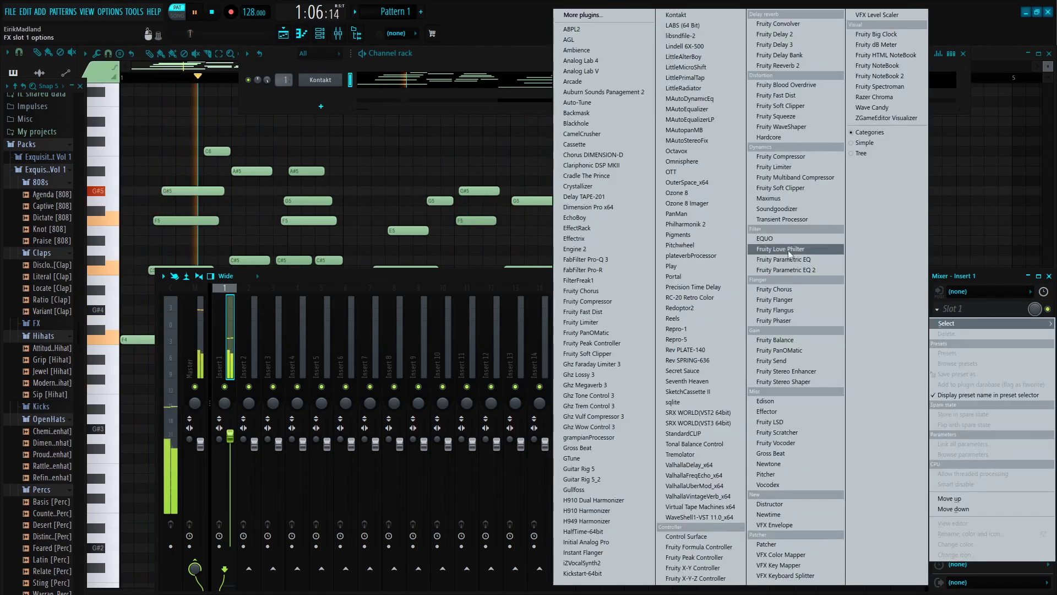
click(686, 350)
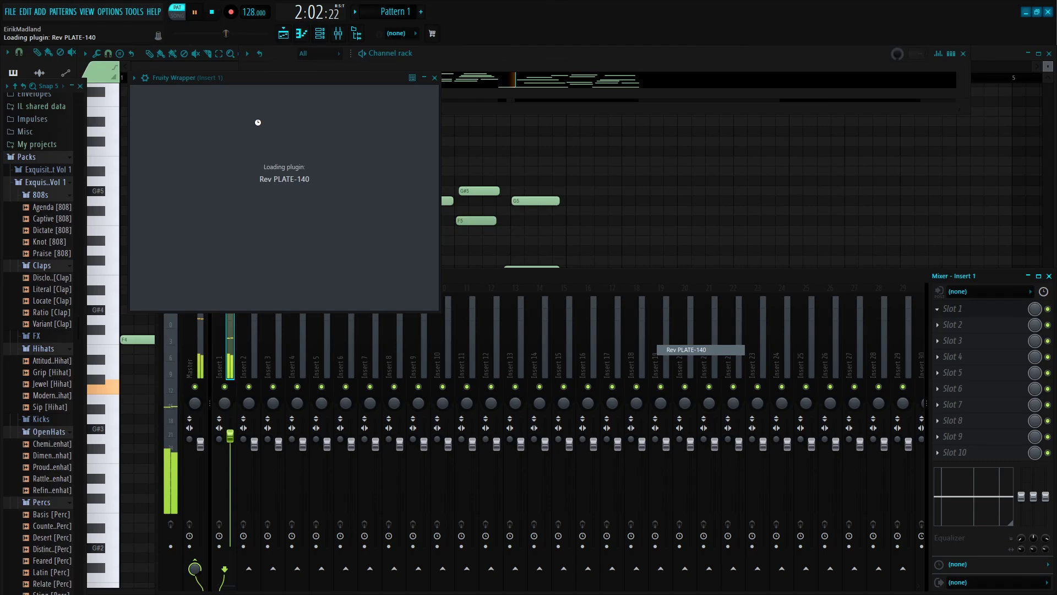
Set Rev PLATE-140's dry/wet blend to about 0.044, adjust its stereo width by ear, and close the reverb.
drag(521, 76, 564, 89)
key(space)
mouse_move(617, 183)
drag(623, 187, 623, 214)
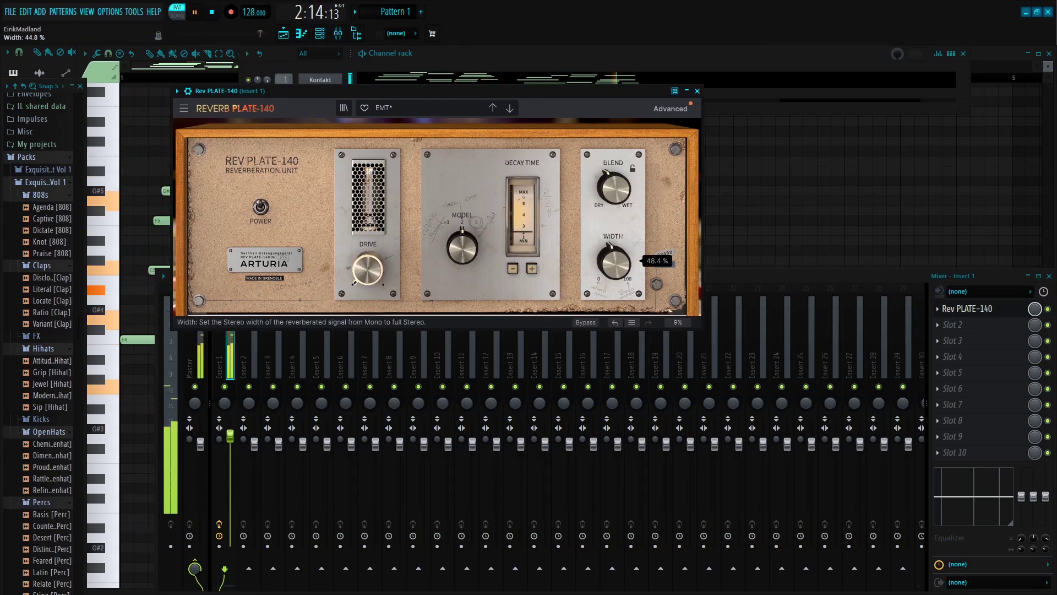
drag(615, 264, 614, 260)
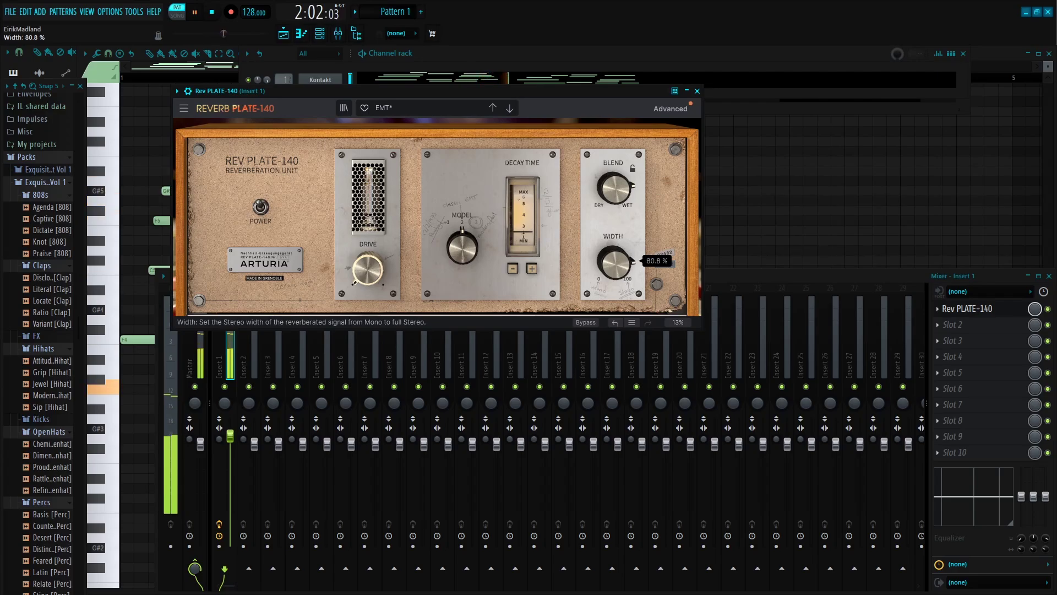
drag(615, 260, 615, 257)
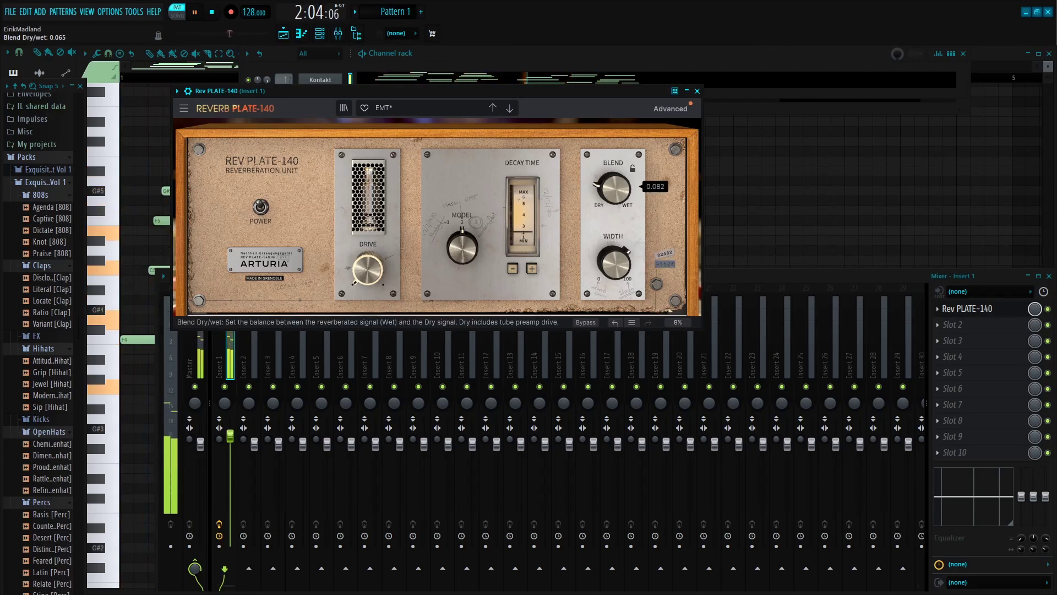
drag(614, 188, 614, 191)
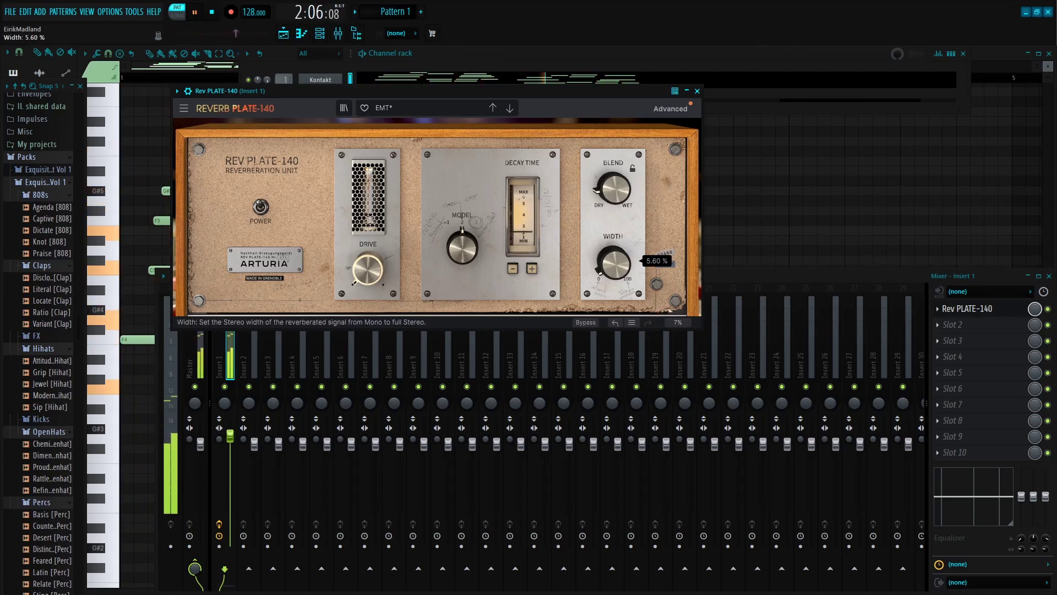
drag(615, 260, 615, 267)
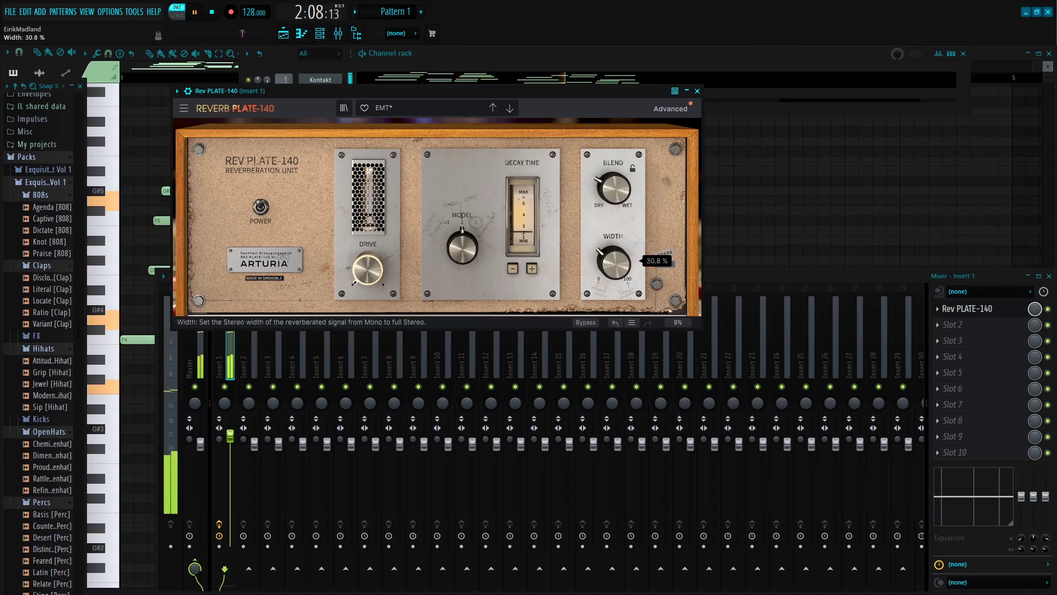
drag(614, 263, 613, 256)
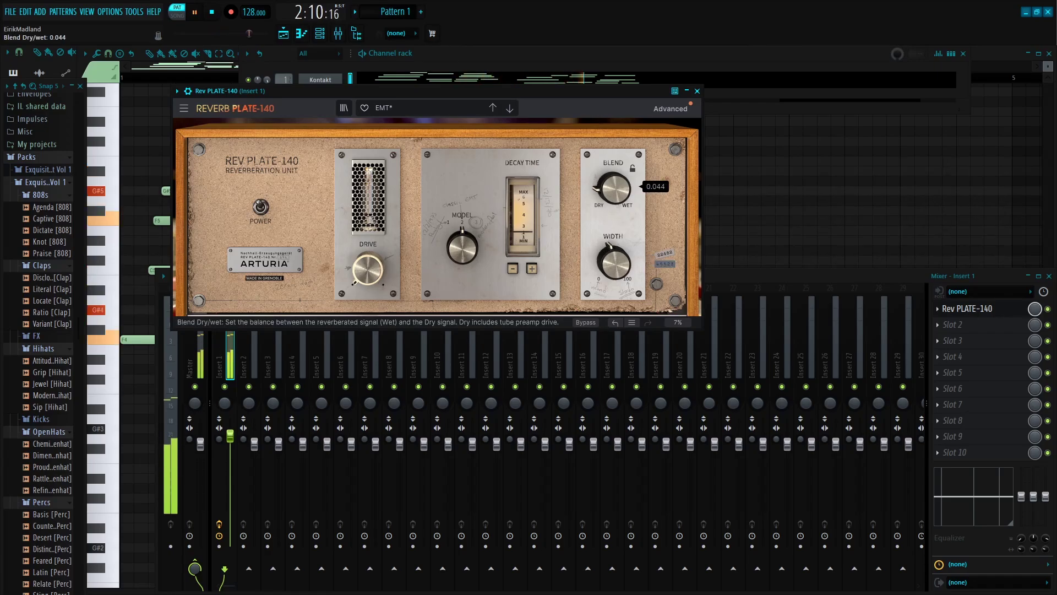
click(696, 91)
Load Ghz Wow Control 3 into Insert 1's second effect slot and turn its Analog section off.
click(964, 326)
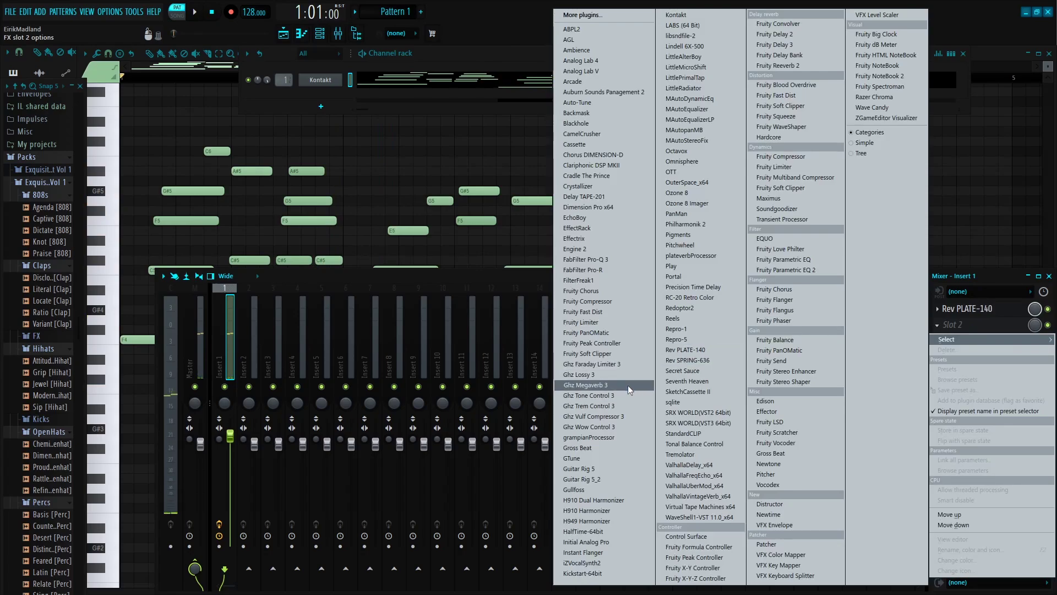
click(611, 426)
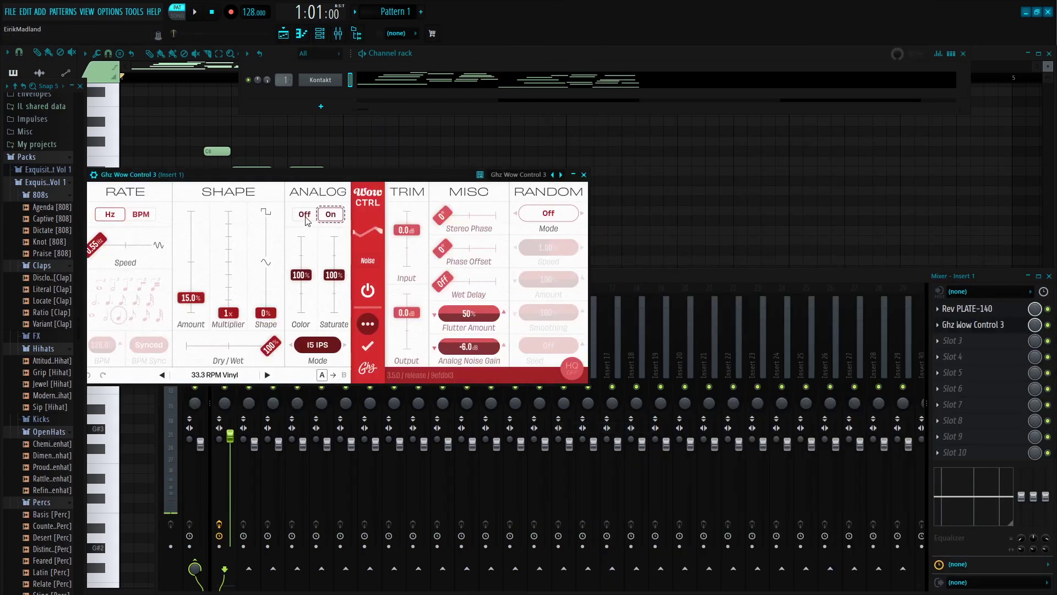
click(307, 220)
drag(308, 175, 371, 157)
Set Ghz Wow Control 3's Amount to 4.0% and its Speed to about 12.30 Hz during playback.
key(space)
drag(262, 284, 266, 297)
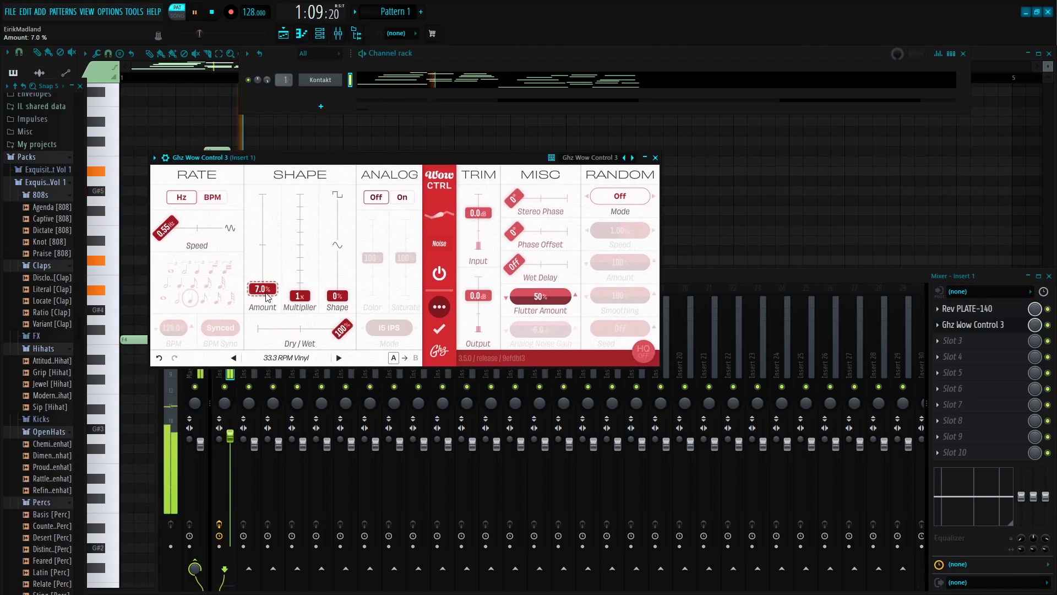
drag(175, 228, 197, 239)
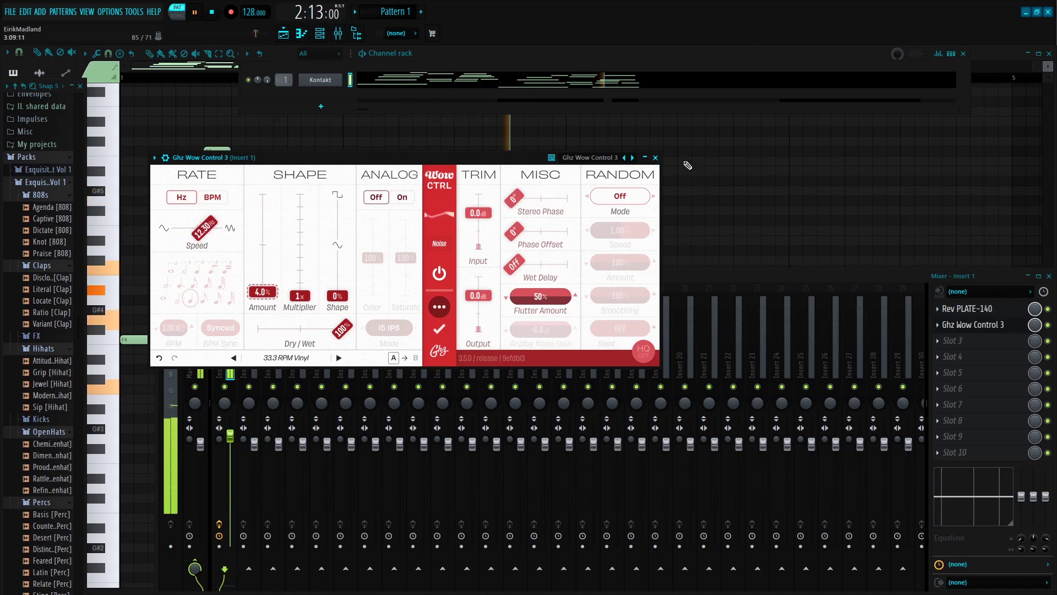
Close Ghz Wow Control 3, stop playback, and load Ozone 8 Imager into Insert 1's third effect slot.
click(655, 157)
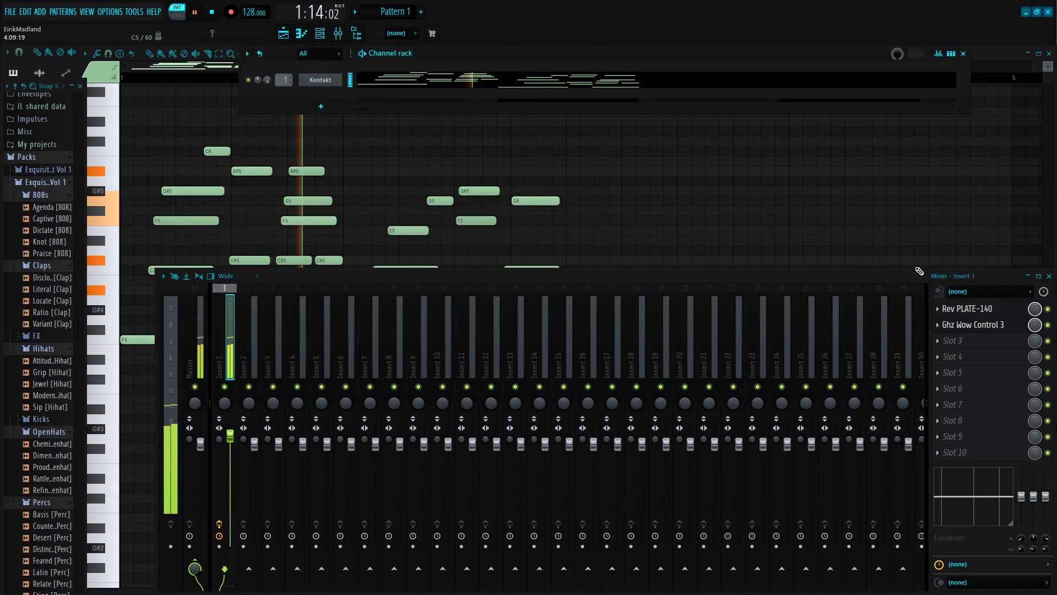
key(space)
click(958, 342)
click(653, 19)
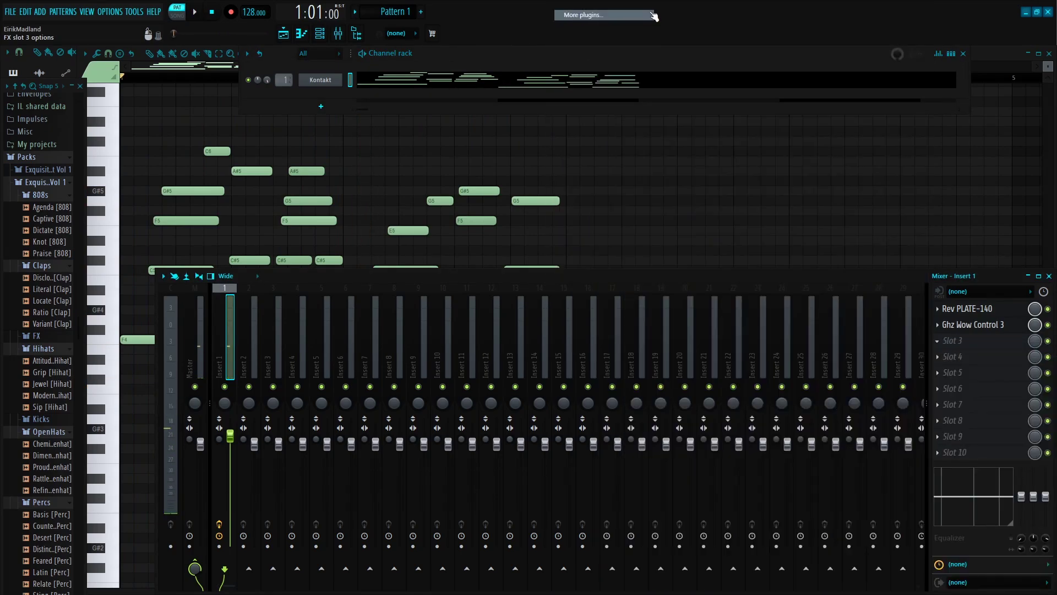
text(imager)
double_click(467, 60)
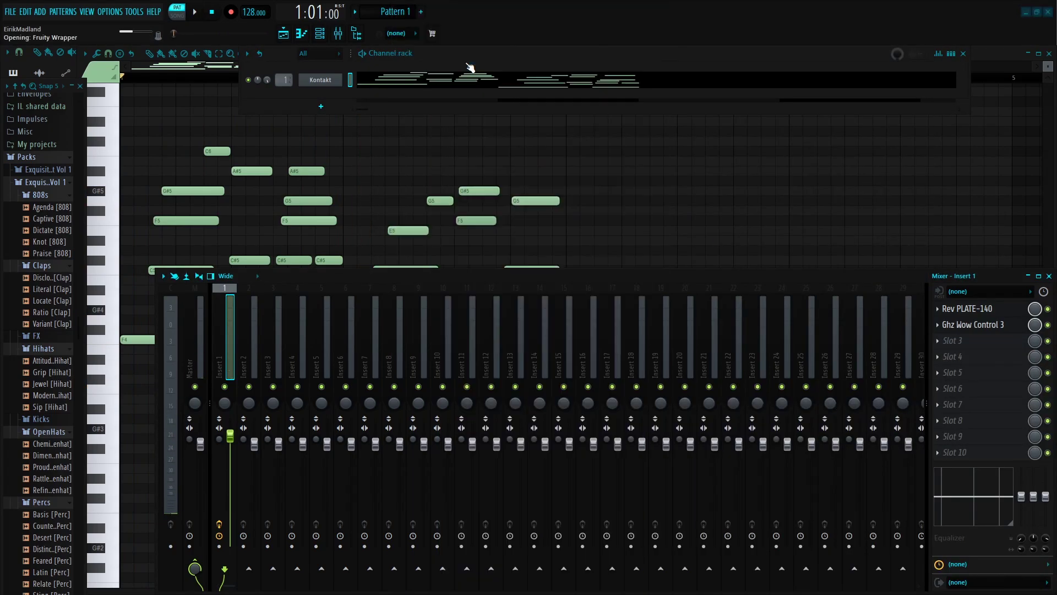
Enable Stereoize in Ozone 8 Imager and set Band 2's width to about 31.6 during playback, closing the plugin when done.
key(space)
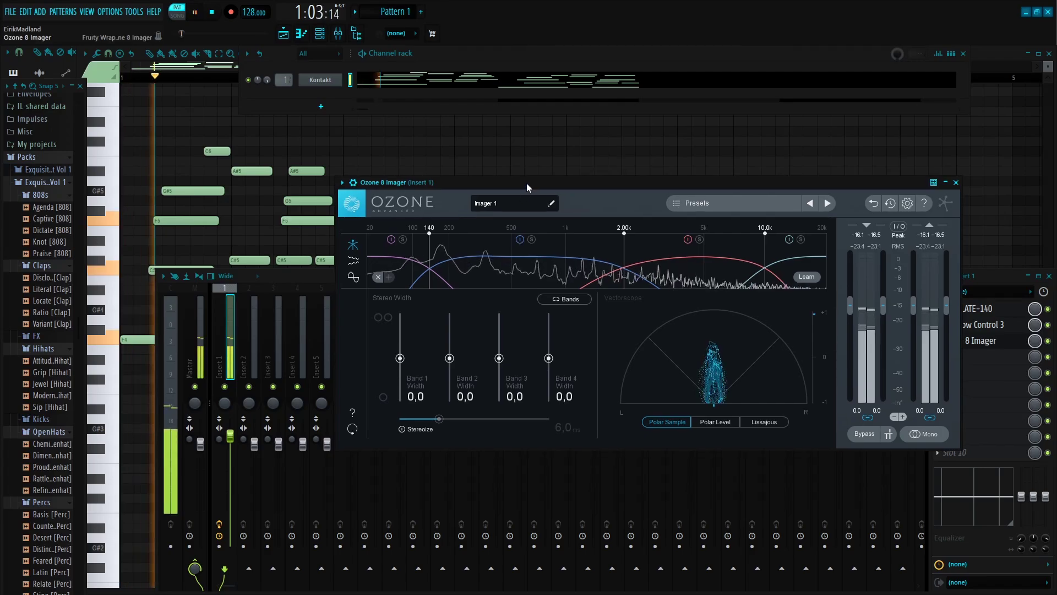
click(413, 412)
drag(459, 341, 461, 331)
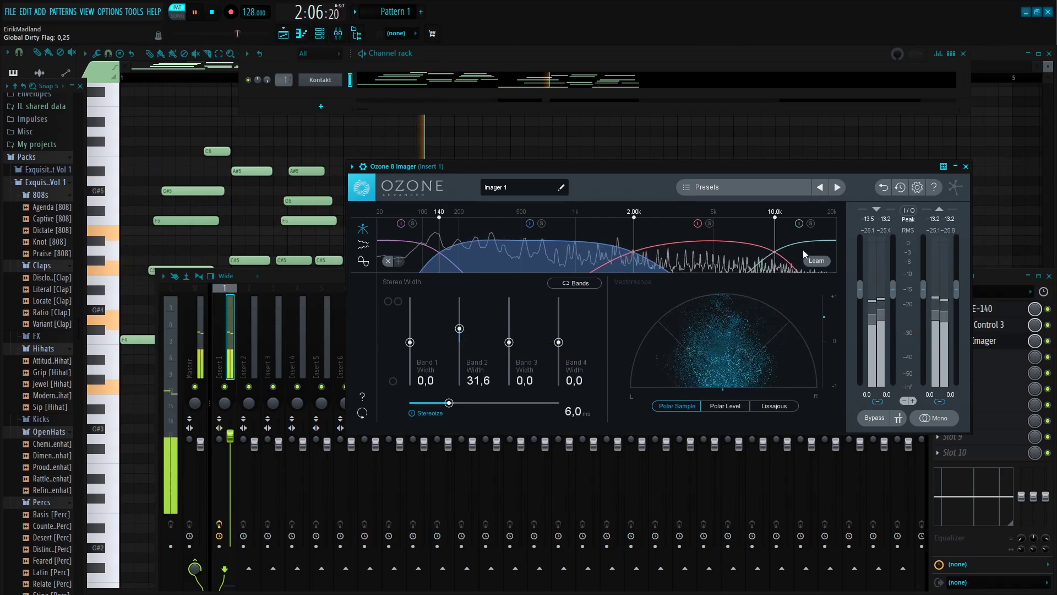
click(966, 166)
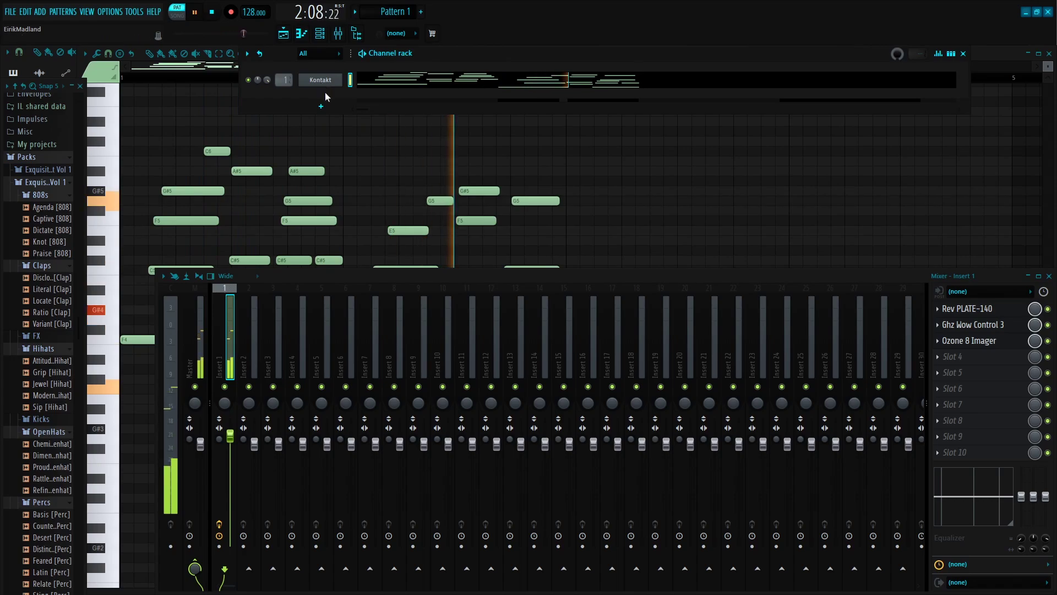
key(space)
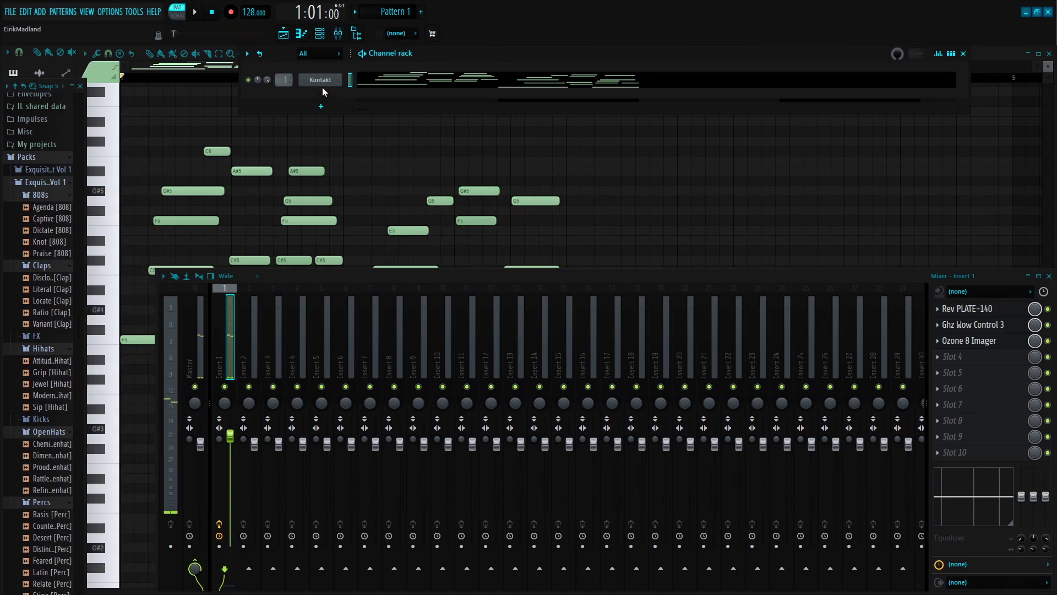
Add a second Kontakt channel, load the Fairytale Flute library's "- Default -.nki" preset, and close its window.
click(320, 106)
click(331, 442)
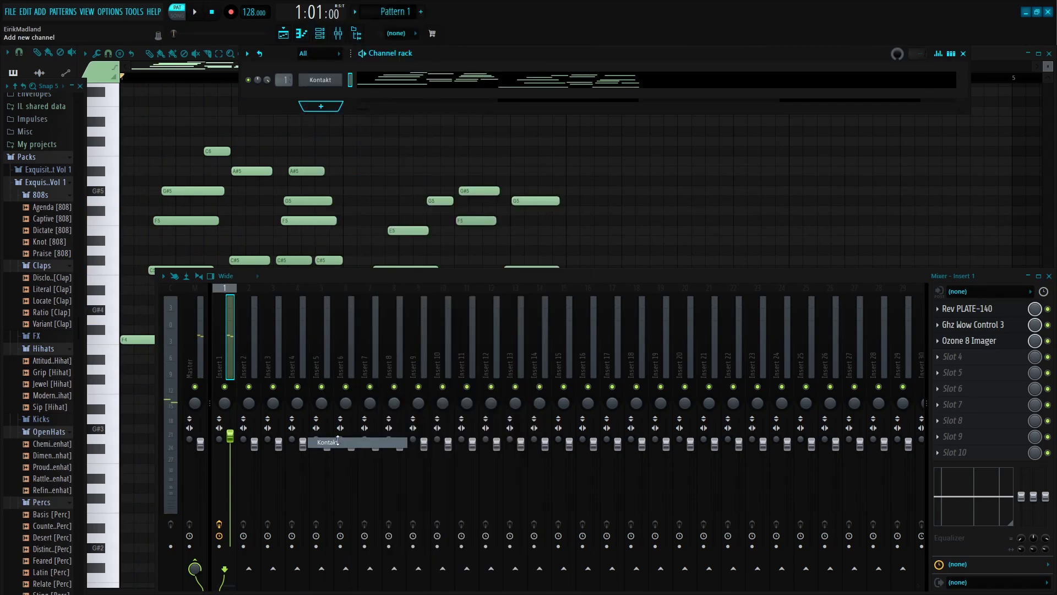
drag(254, 139, 351, 85)
scroll(228, 241, down, 3)
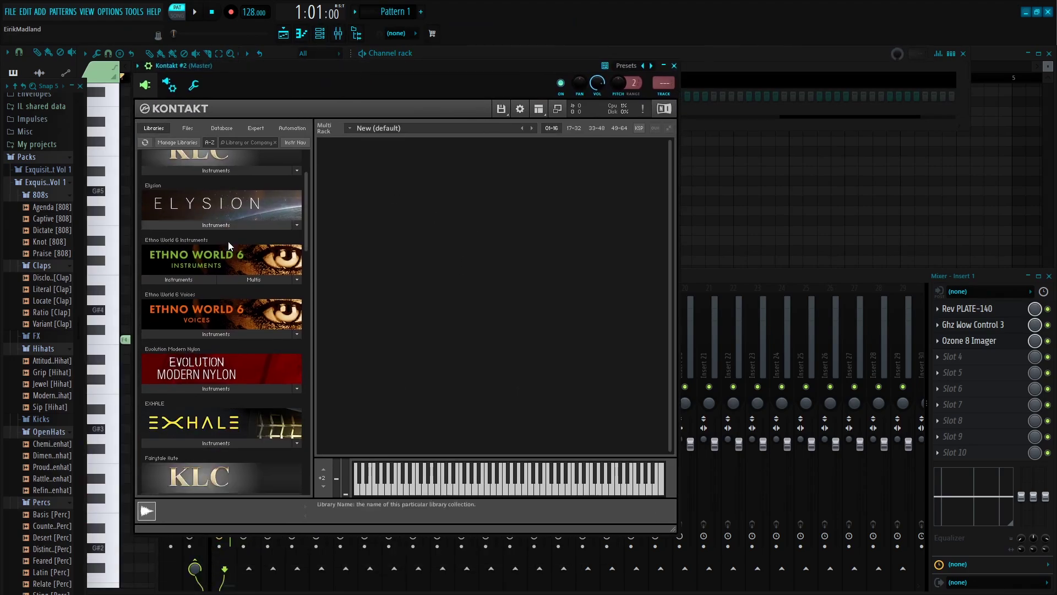
click(232, 464)
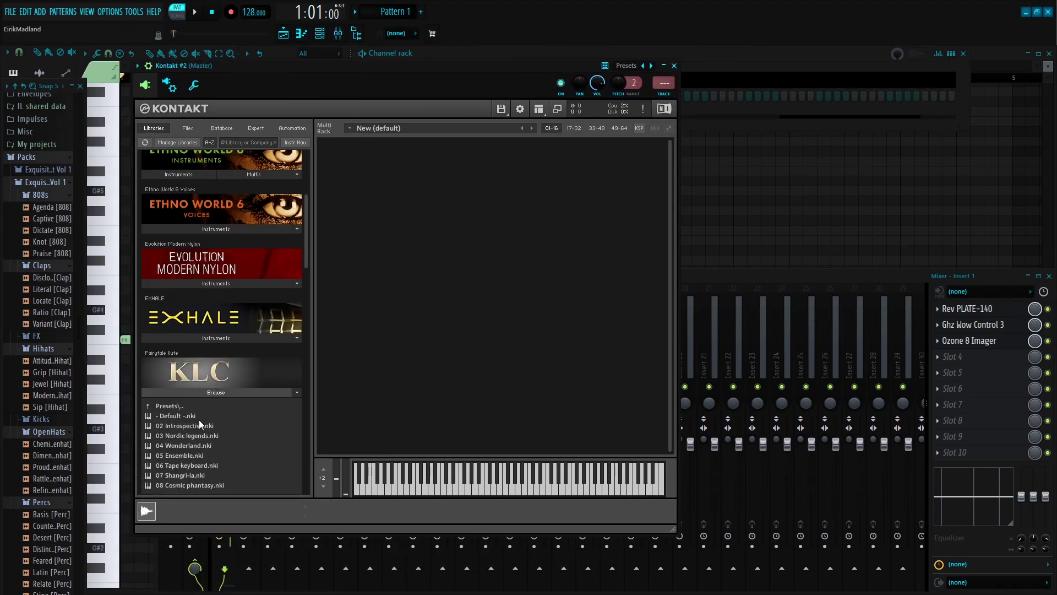
double_click(199, 417)
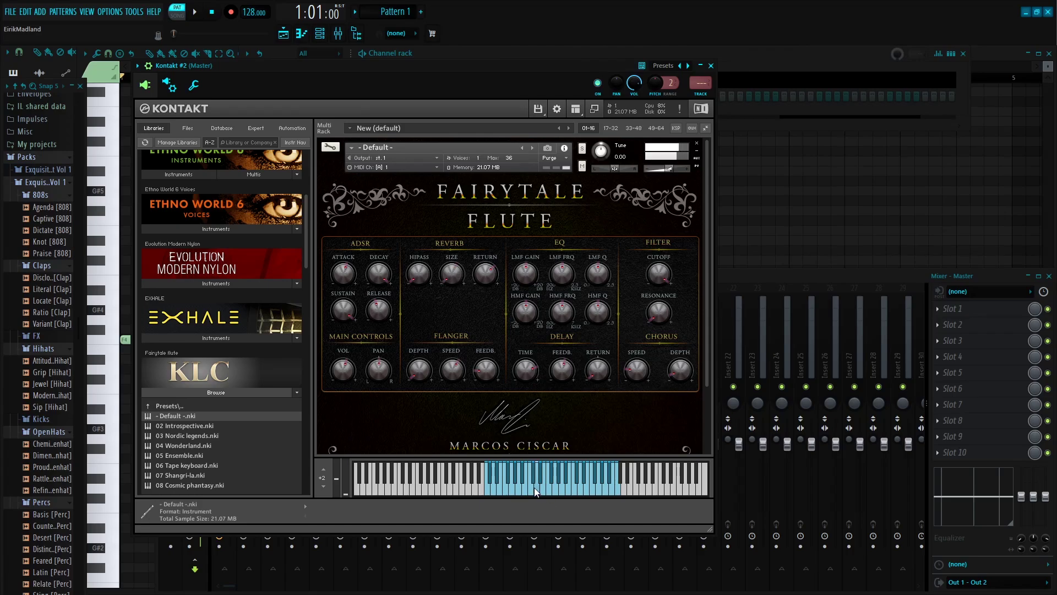
click(711, 65)
Open the flute channel's piano roll and draw a C6 note about six steps long at the start of bar 1.
right_click(337, 95)
click(348, 95)
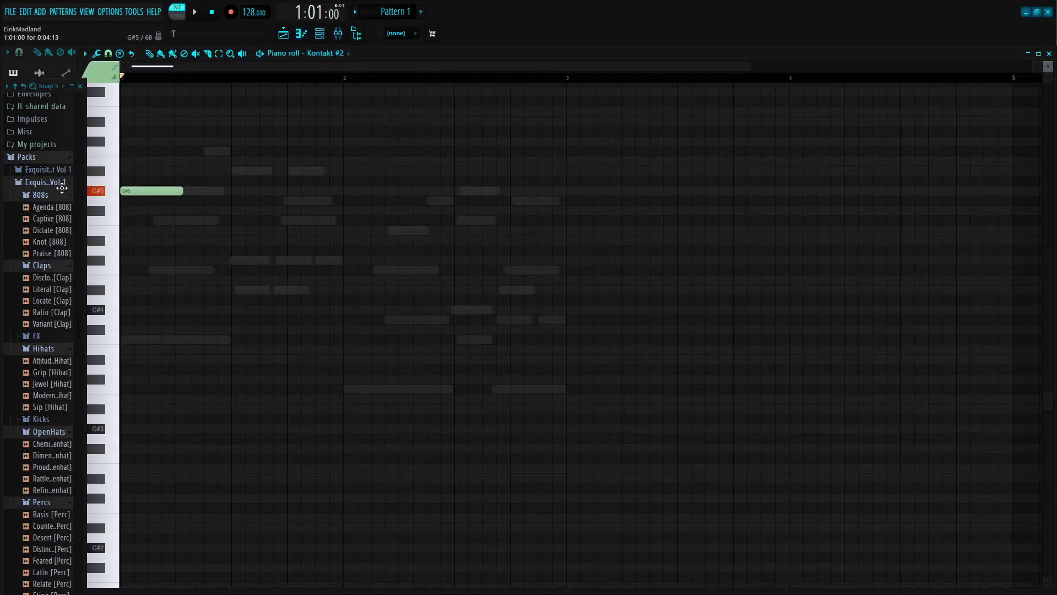
mouse_move(61, 189)
mouse_down()
mouse_move(48, 217)
mouse_move(105, 269)
mouse_move(41, 199)
mouse_up()
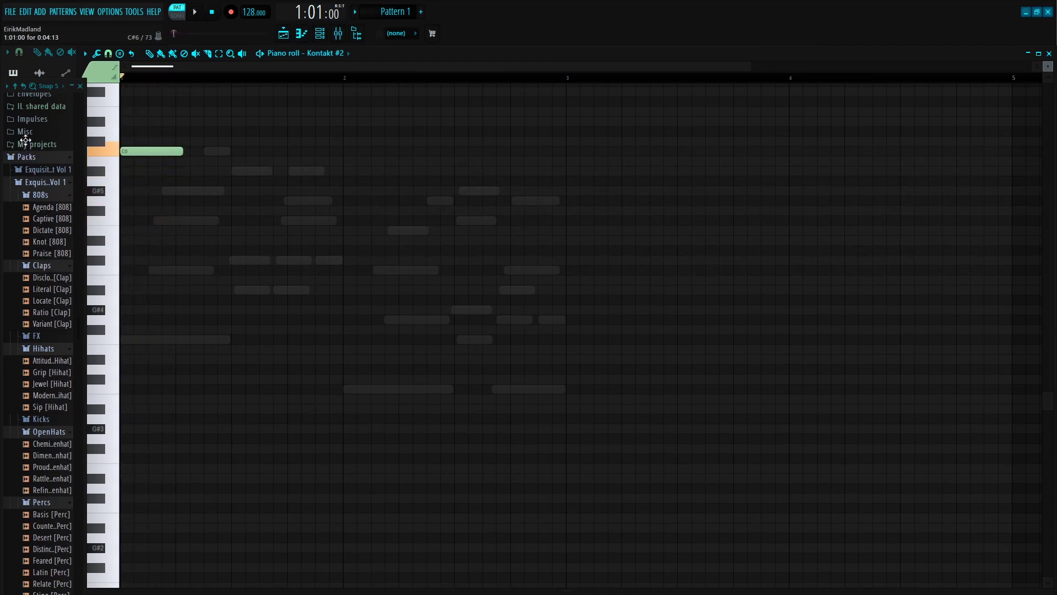
scroll(216, 217, up, 3)
drag(193, 191, 200, 197)
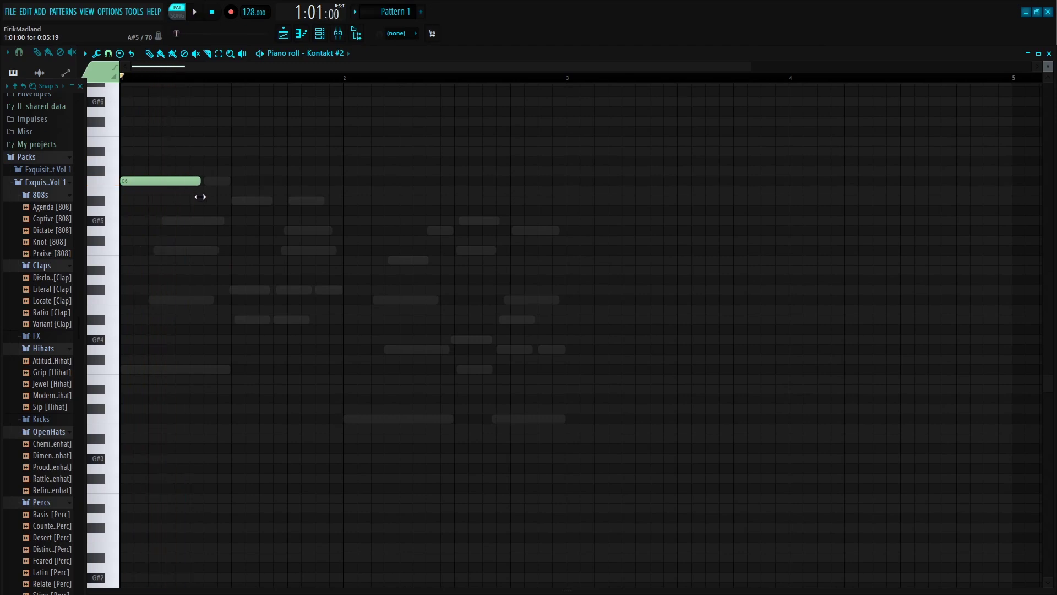
Add a G5 at step 9 and an F5 at step 13 of bar 1, each four steps long, auditioning them.
key(space)
key(space)
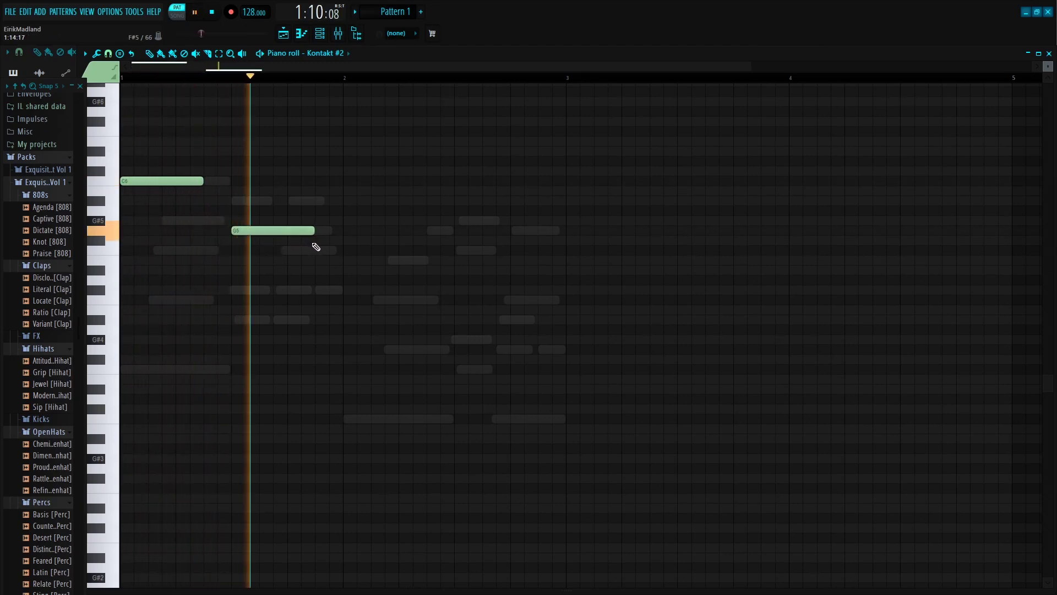
key(space)
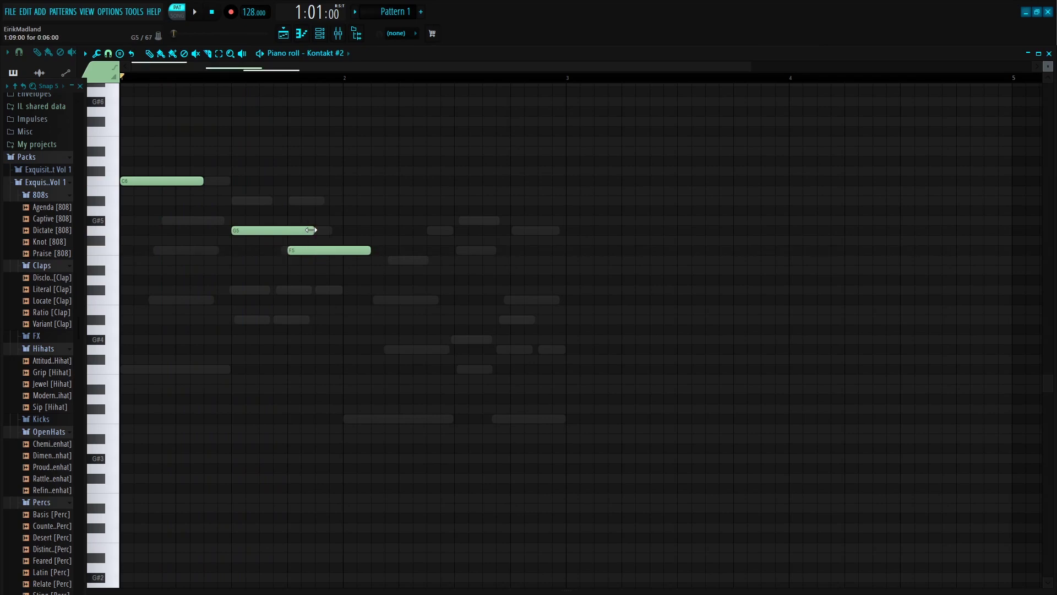
key(space)
drag(311, 230, 287, 232)
drag(370, 250, 342, 256)
key(space)
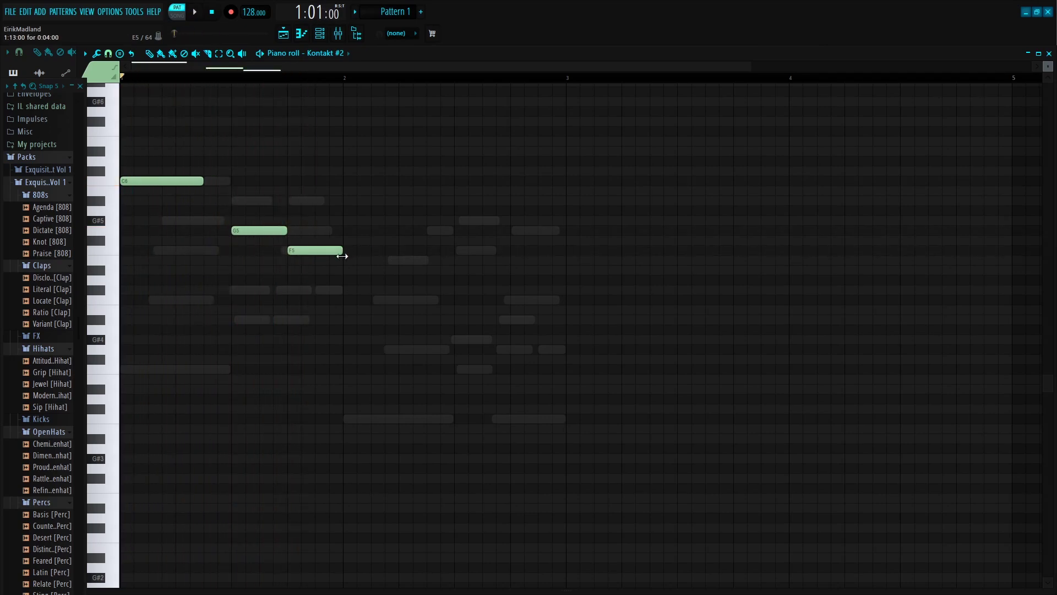
Add a G5 note spanning the whole of bar 2 and clear the selection.
key(space)
drag(400, 229, 555, 247)
key(ctrl+a)
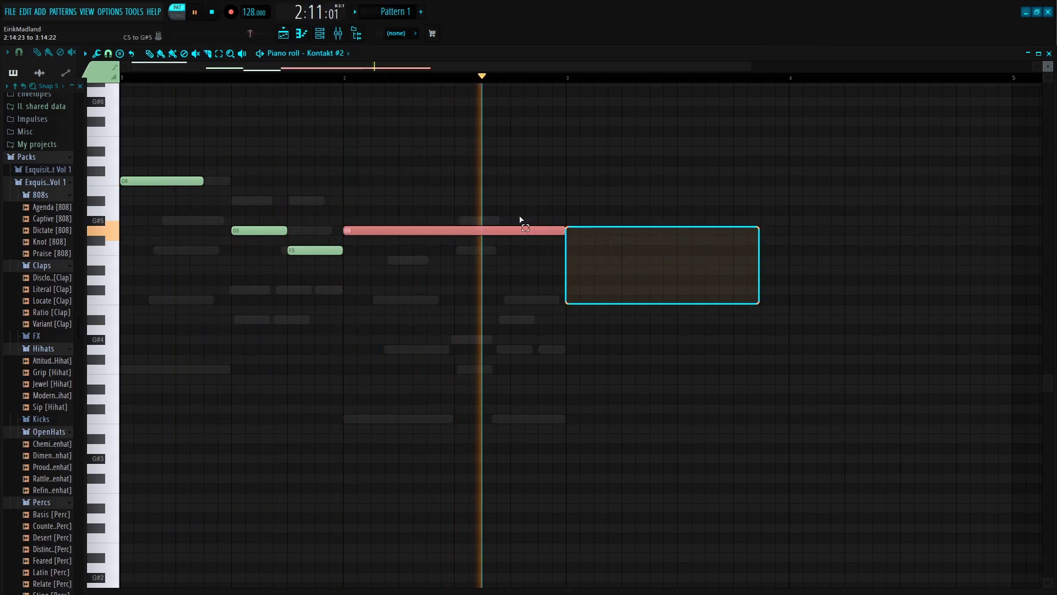
key(space)
key(ctrl+d)
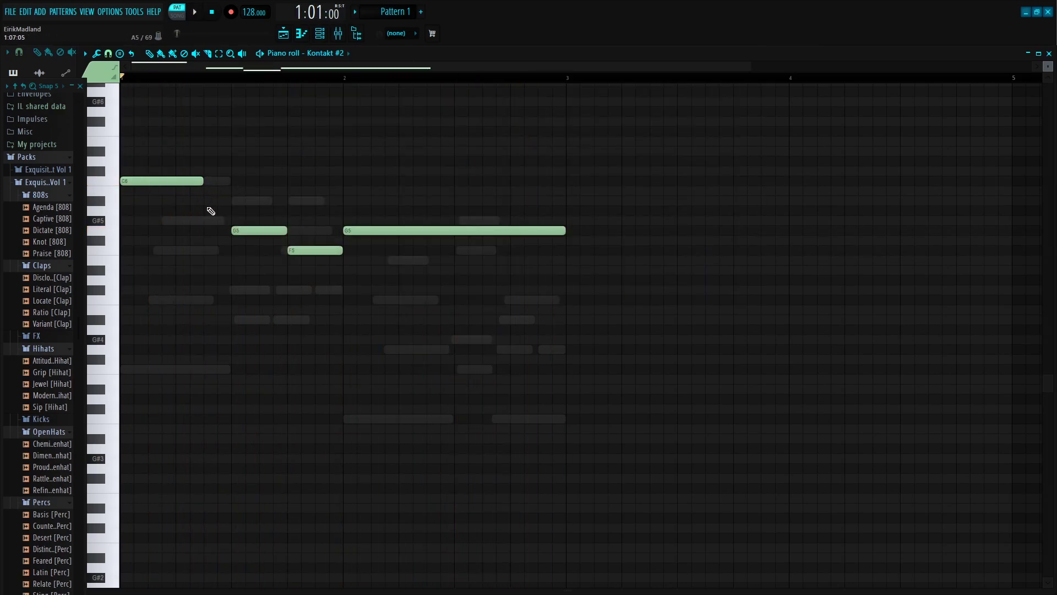
Insert a quick run of short G#5, A#5 and G#5 notes between the opening C6 and the first G5.
drag(205, 205, 208, 220)
key(space)
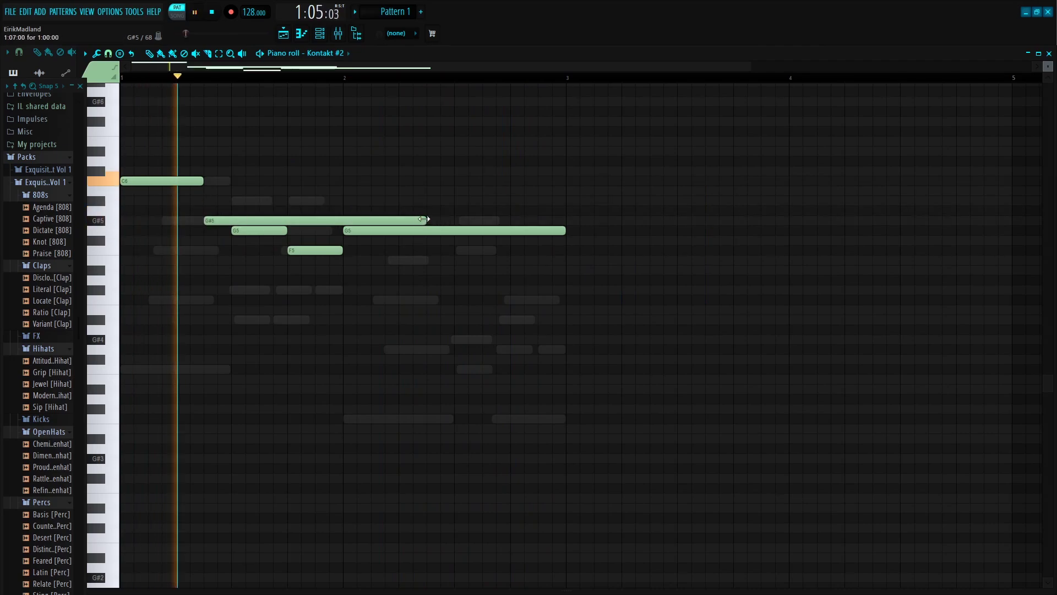
drag(438, 221, 212, 221)
scroll(219, 81, up, 3)
key(space)
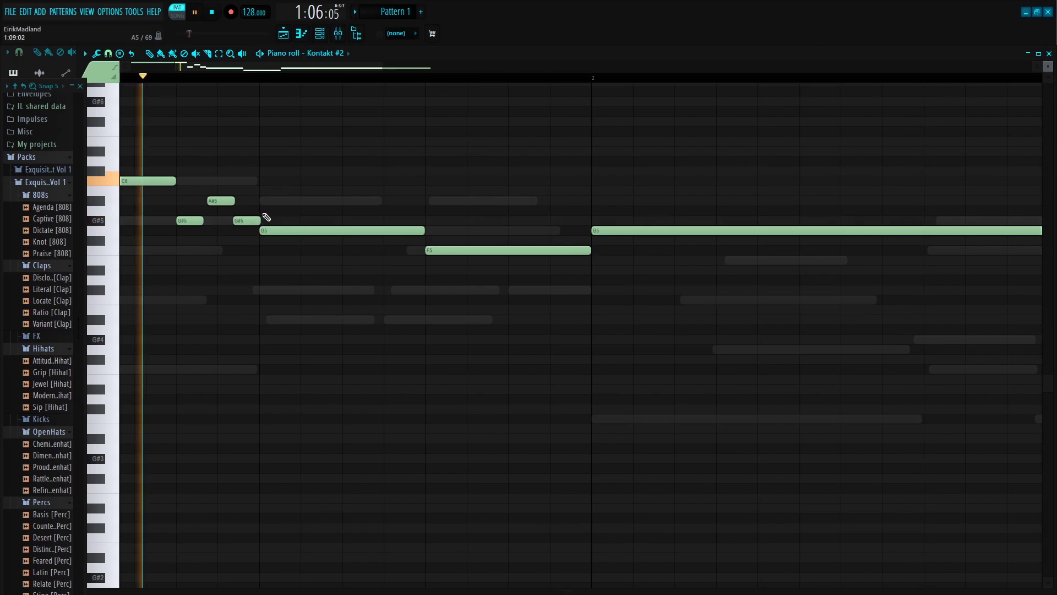
Shorten and retime the run's first G#5 and A#5, and place its last G#5 on step 8 with a one-step length.
key(space)
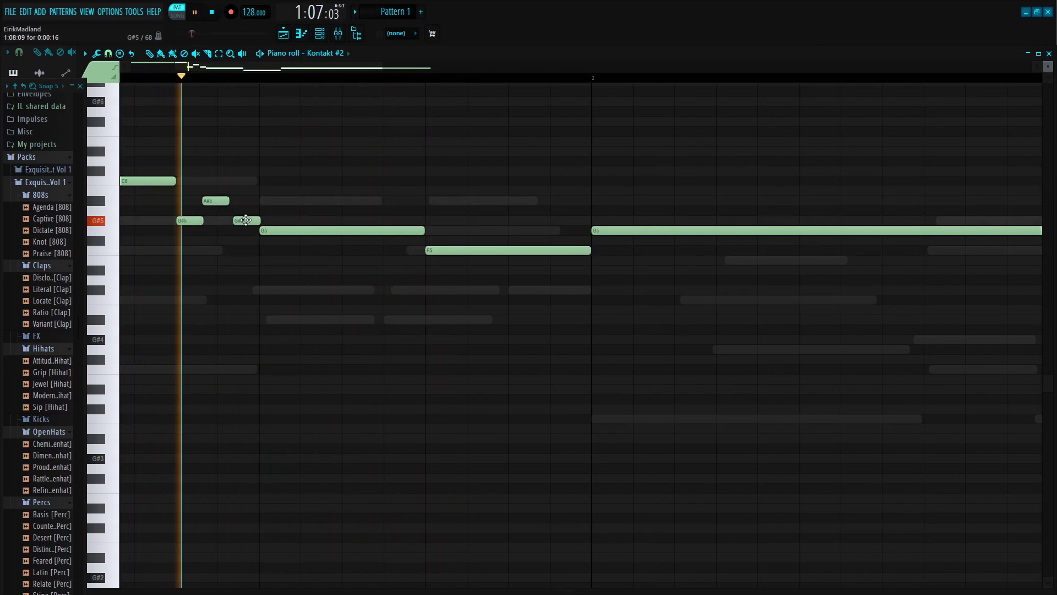
key(space)
drag(207, 204, 227, 221)
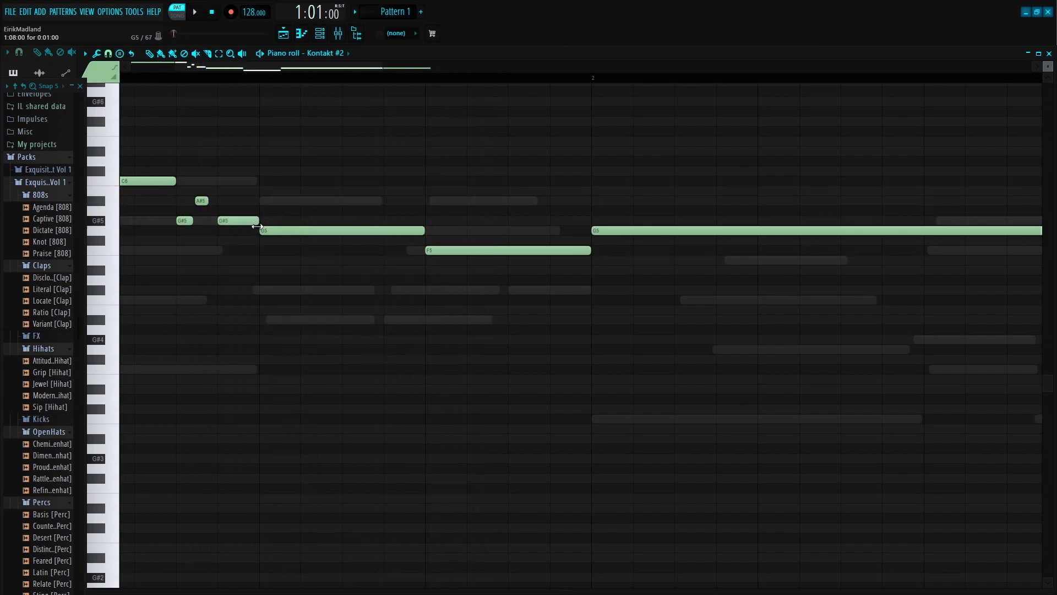
scroll(275, 81, down, 3)
scroll(237, 81, up, 1)
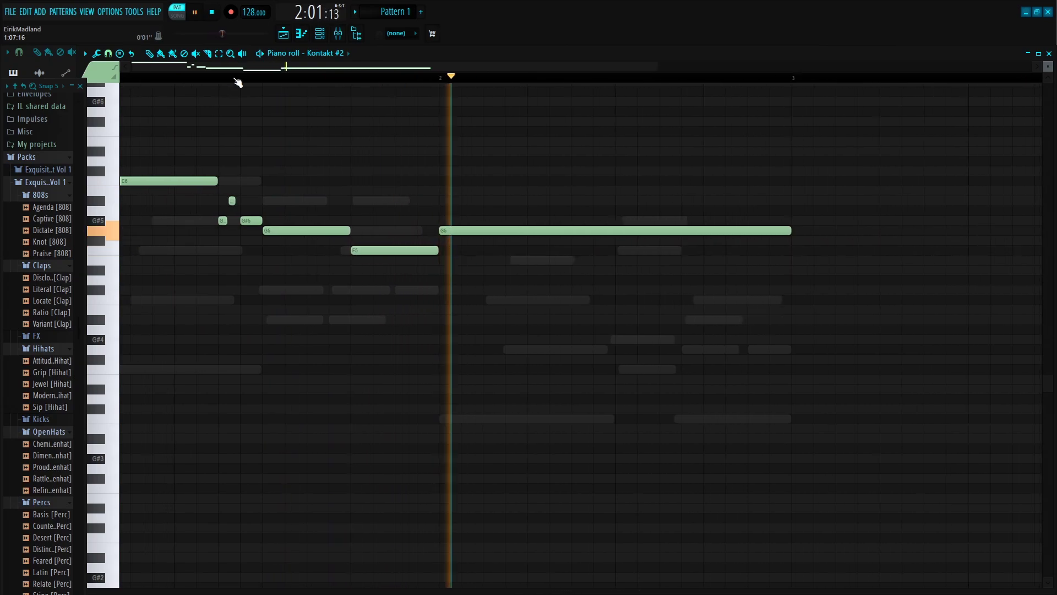
scroll(237, 81, down, 3)
Select all flute notes, show the velocity lane, and raise the first five notes' velocities, with the opening C6 at about 69%.
drag(512, 344, 407, 269)
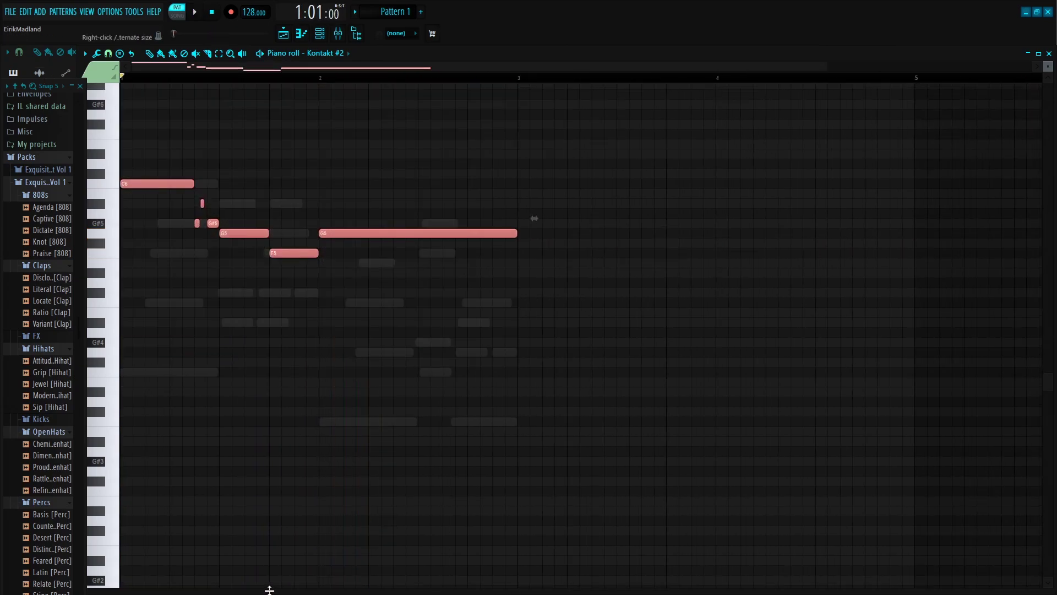
right_click(269, 589)
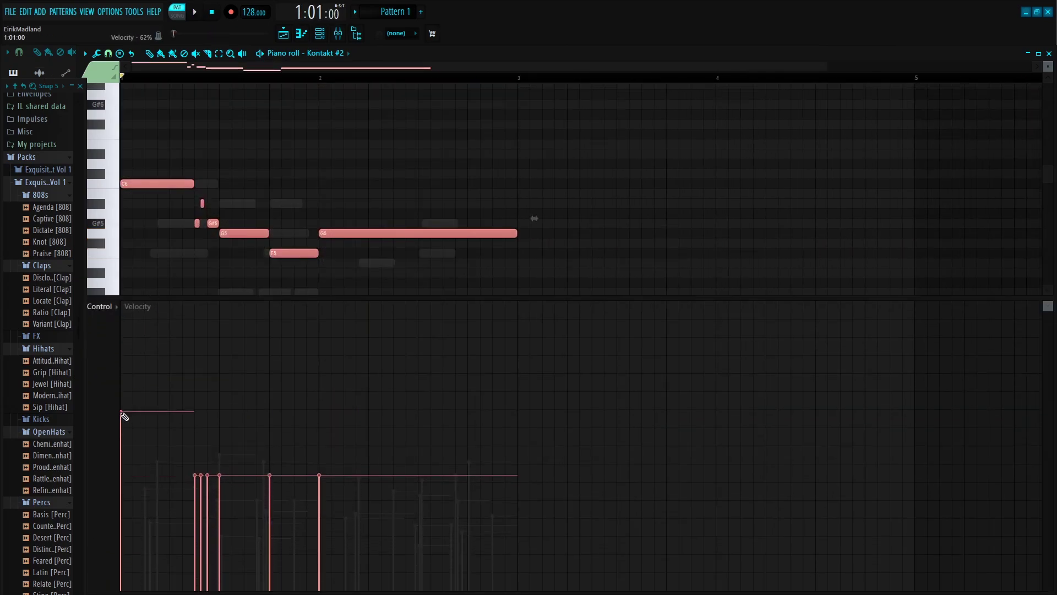
drag(120, 413, 121, 400)
key(space)
key(space)
key(space)
mouse_move(192, 471)
mouse_down()
mouse_move(201, 422)
mouse_move(229, 428)
mouse_move(226, 404)
mouse_up()
key(space)
click(129, 392)
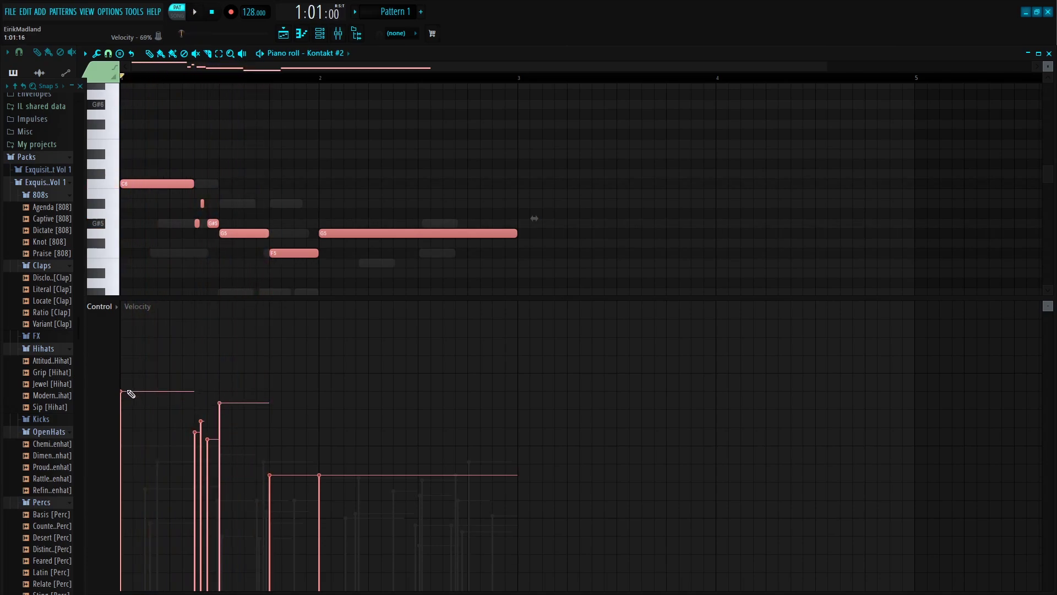
Try higher velocities on the opening C6 note during playback and return it to about 69%.
drag(127, 390, 118, 340)
key(space)
key(space)
click(128, 371)
key(space)
click(126, 391)
key(space)
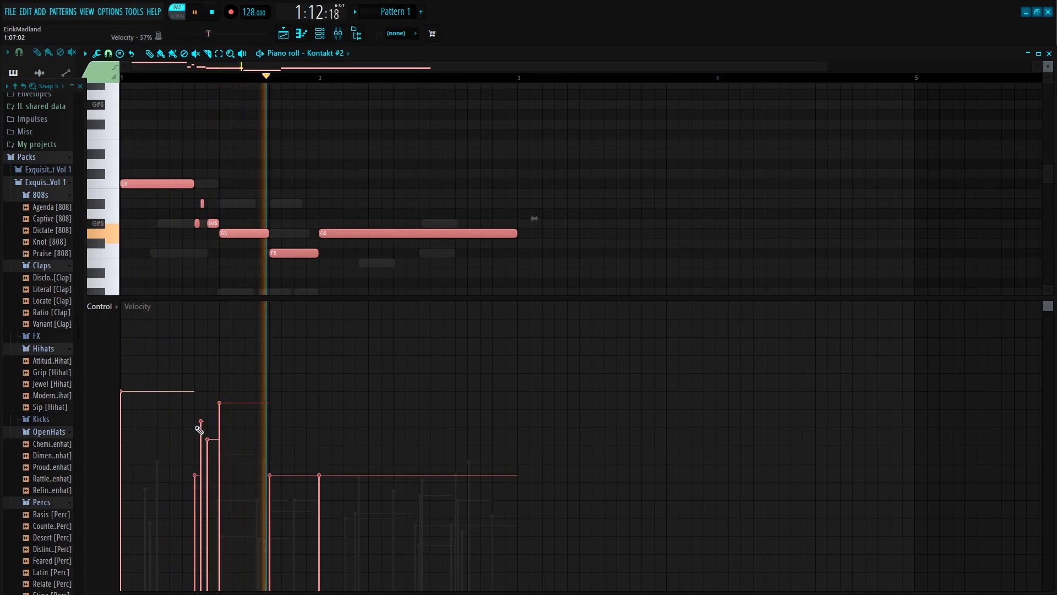
Lower the velocity of the run's last G#5, slightly raise the F5 and bar 2 G5 velocities, and hide the velocity lane.
key(space)
click(207, 473)
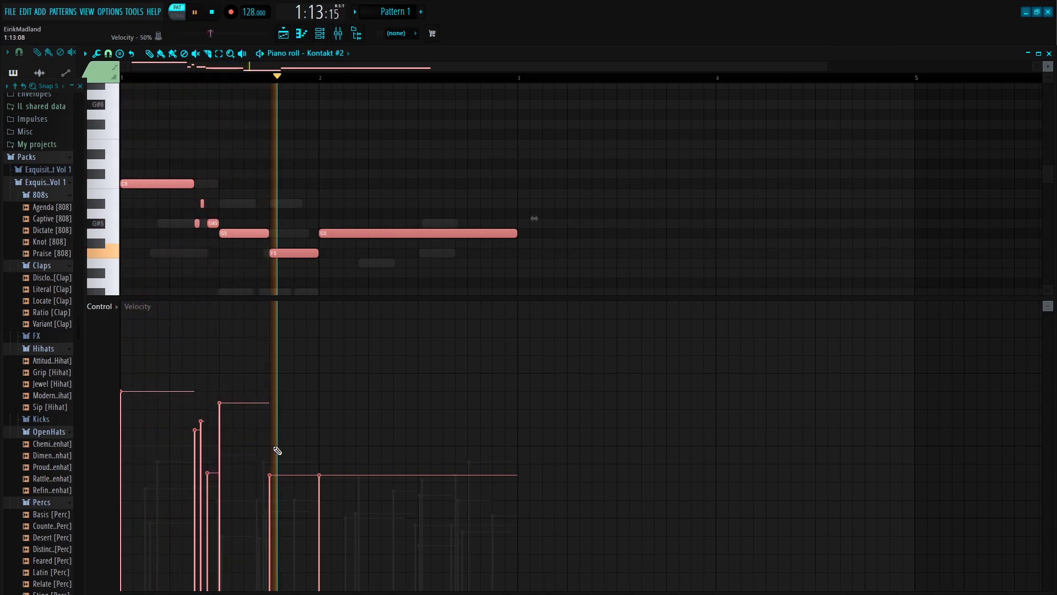
key(space)
mouse_move(274, 425)
mouse_down()
mouse_move(274, 443)
mouse_move(321, 433)
mouse_move(325, 459)
mouse_up()
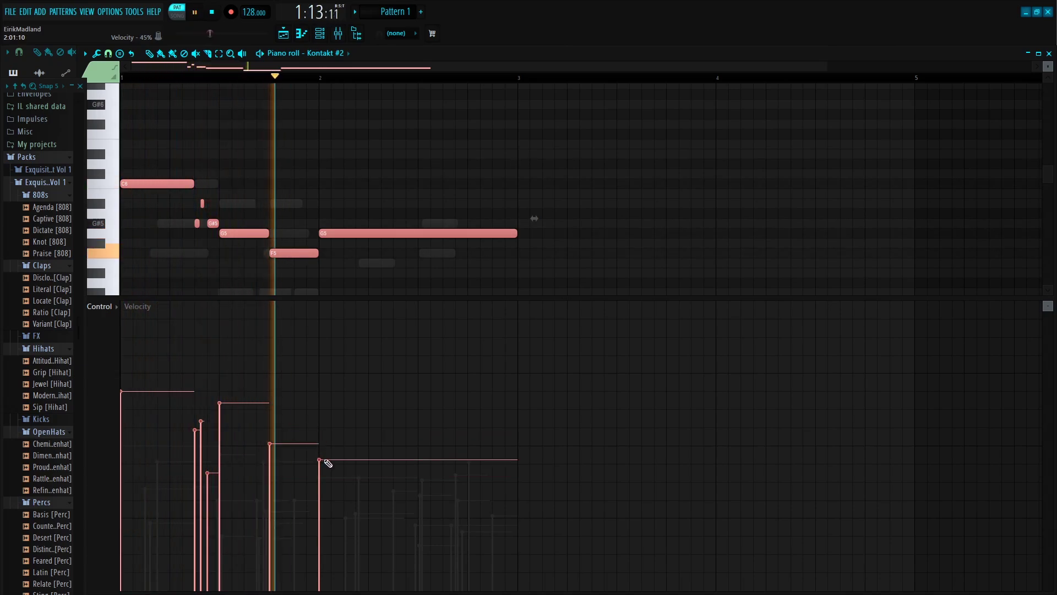
drag(427, 303, 374, 592)
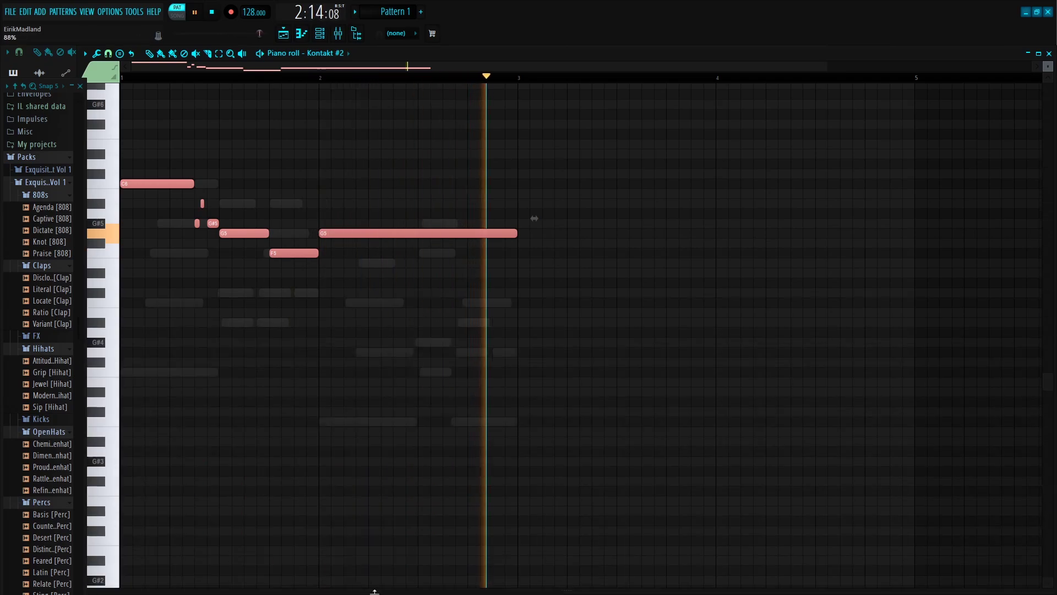
Open the guitar channel's piano roll, duplicate the two-bar melody until it fills eight bars, and deselect the notes.
click(319, 34)
right_click(342, 78)
click(350, 79)
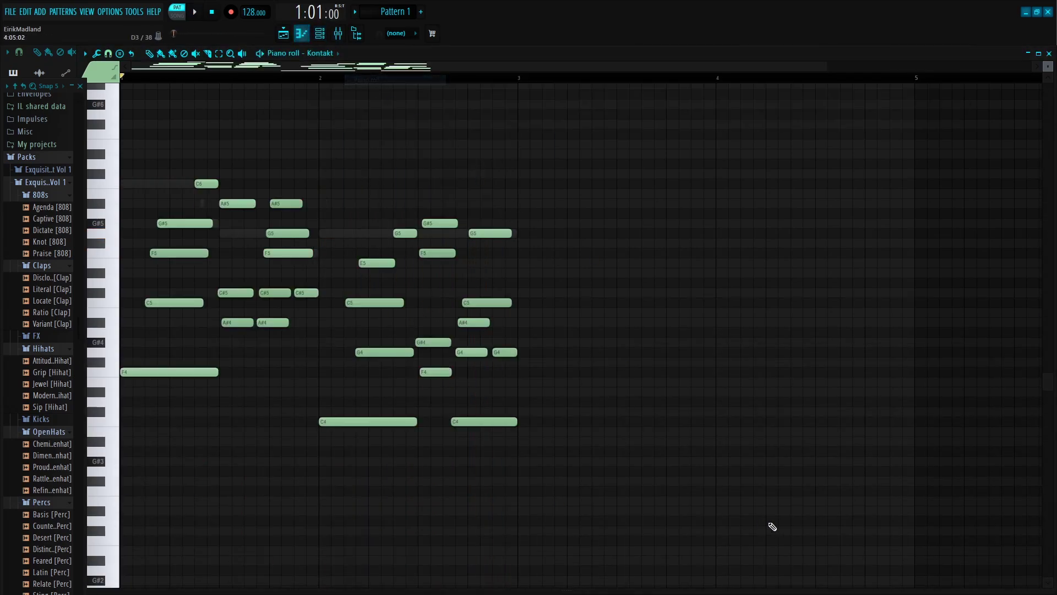
key(ctrl+b)
scroll(523, 79, up, 5)
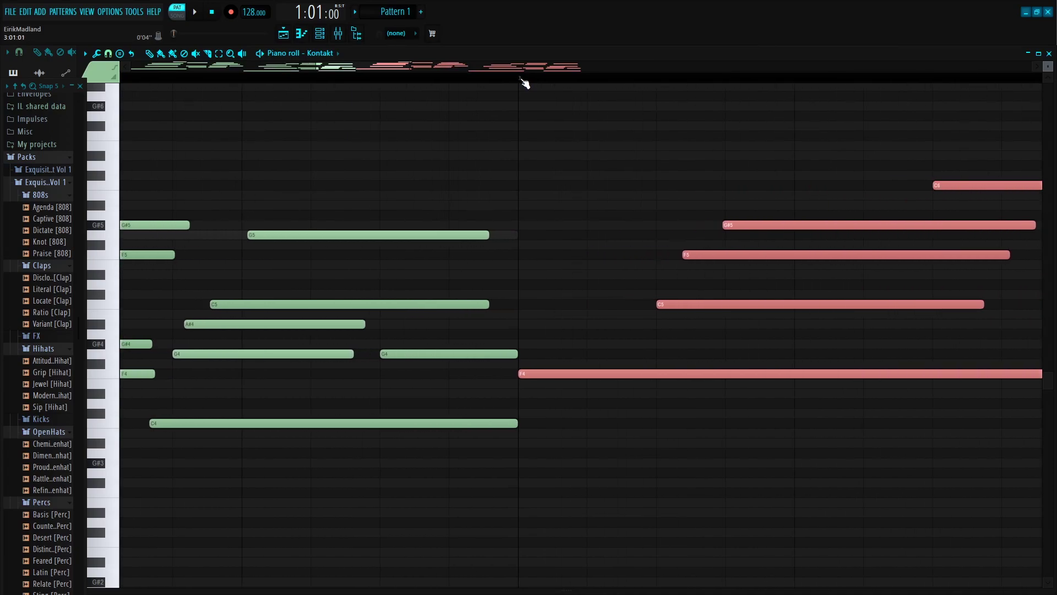
scroll(523, 79, down, 7)
drag(770, 526, 733, 488)
key(ctrl+b)
key(ctrl+d)
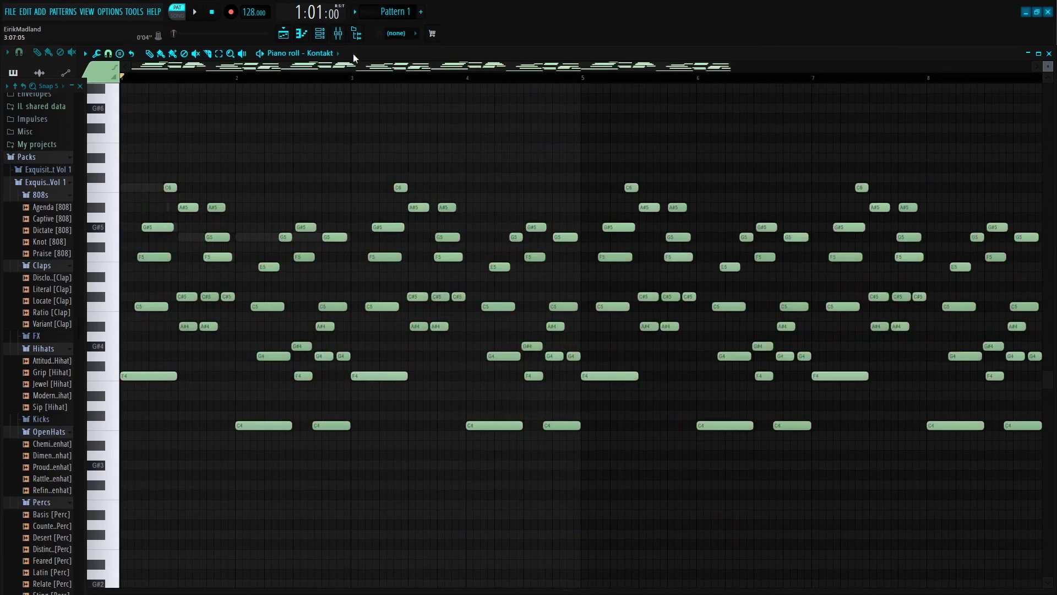
Open the flute channel's piano roll, duplicate its two-bar melody into bars 3 and 4, and deselect the notes.
click(317, 33)
right_click(339, 96)
click(355, 95)
scroll(421, 70, down, 4)
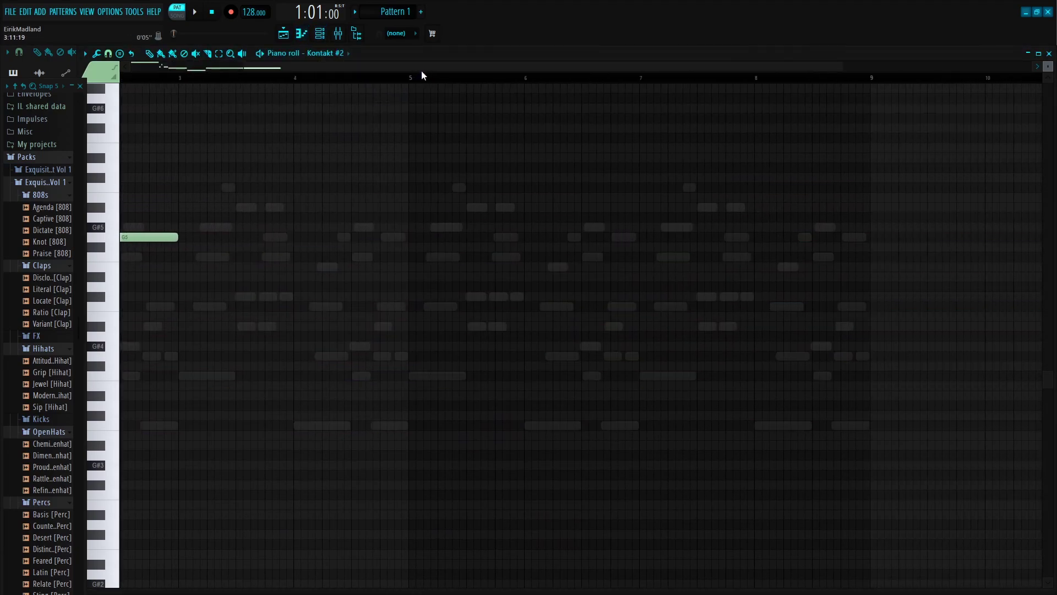
scroll(424, 78, down, 5)
drag(468, 350, 118, 79)
key(ctrl+b)
key(space)
scroll(270, 80, up, 5)
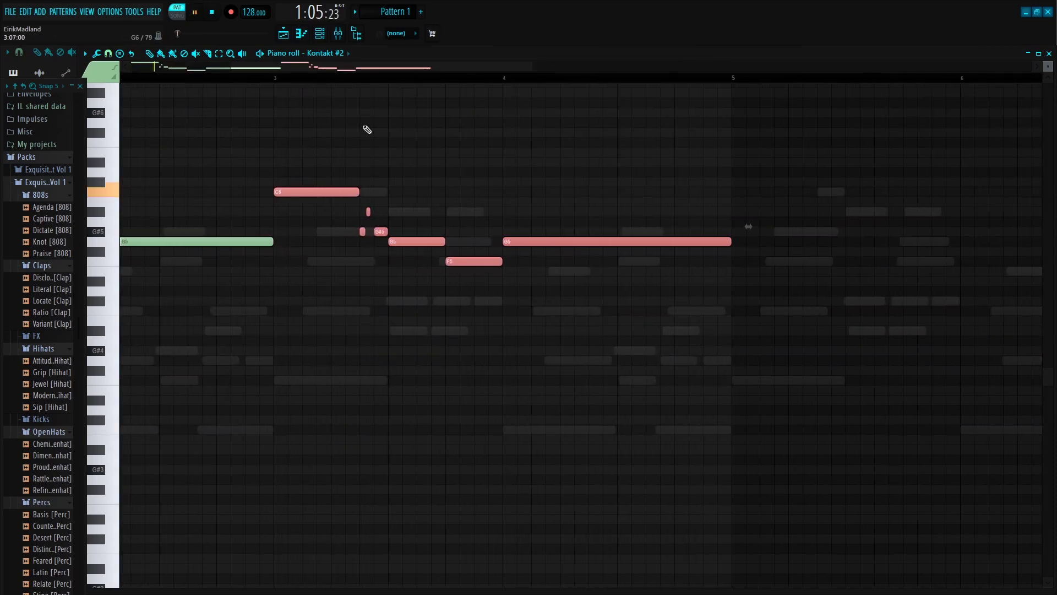
key(ctrl+d)
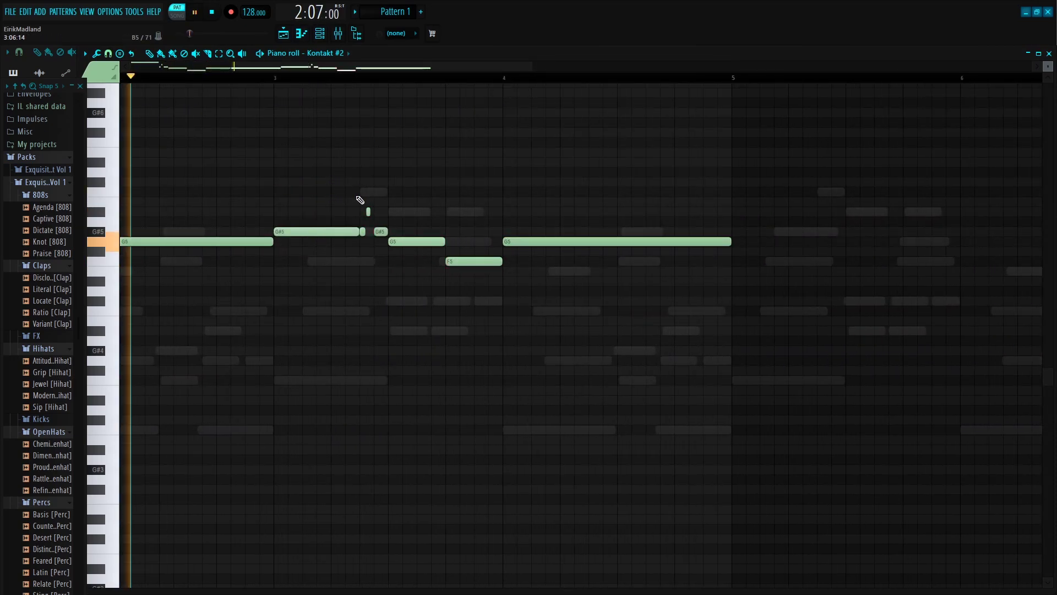
Lower the last short G#5 of bar 3's run to F5 and audition the passage.
scroll(354, 83, up, 4)
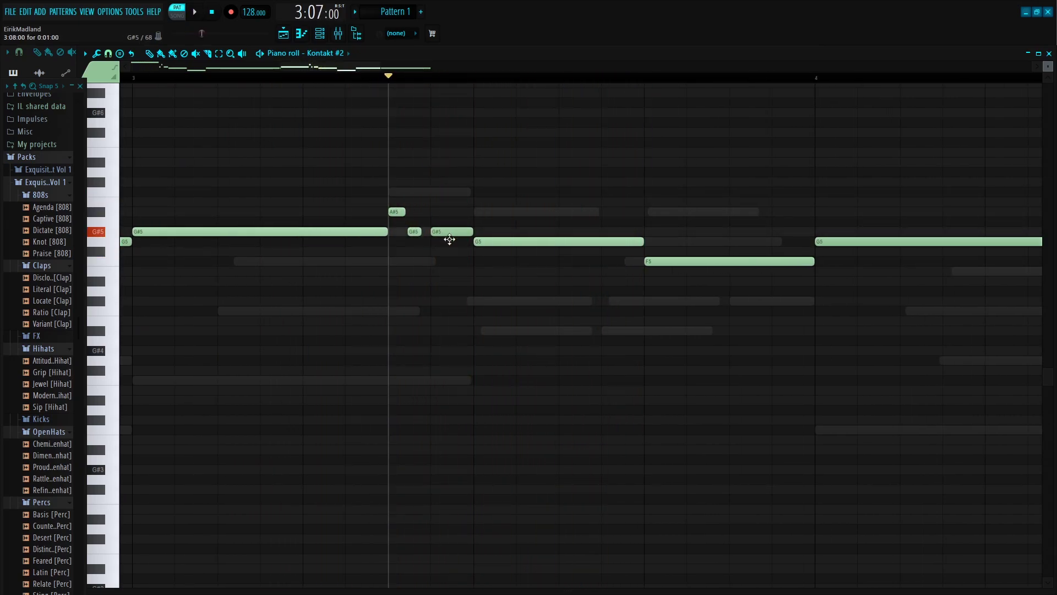
drag(448, 234, 448, 262)
key(space)
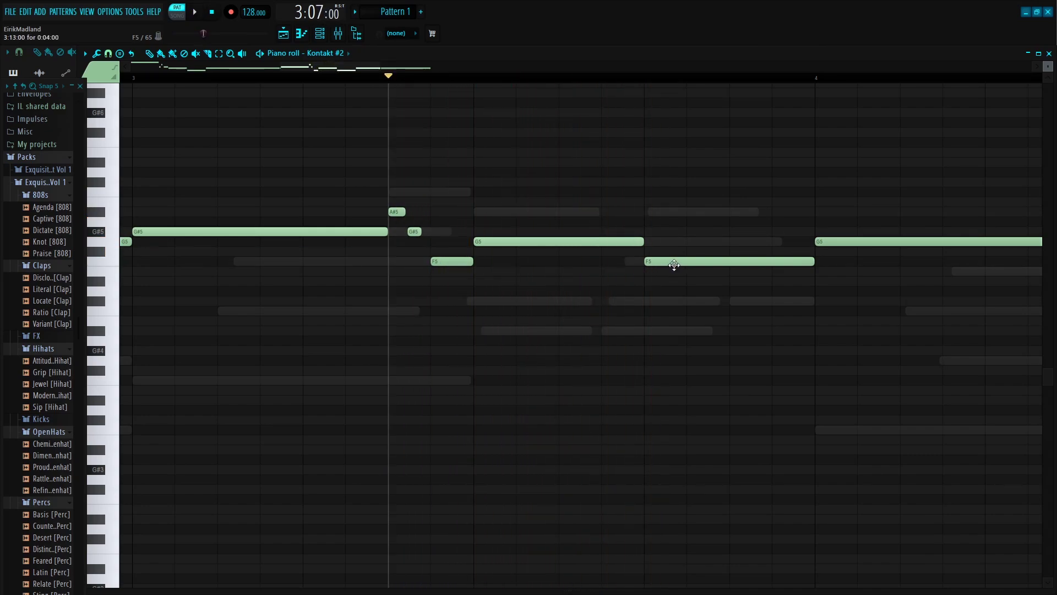
Try bar 3's closing F5 at G#5 during playback, and move the note back to F5 starting at 3:15:00.
key(space)
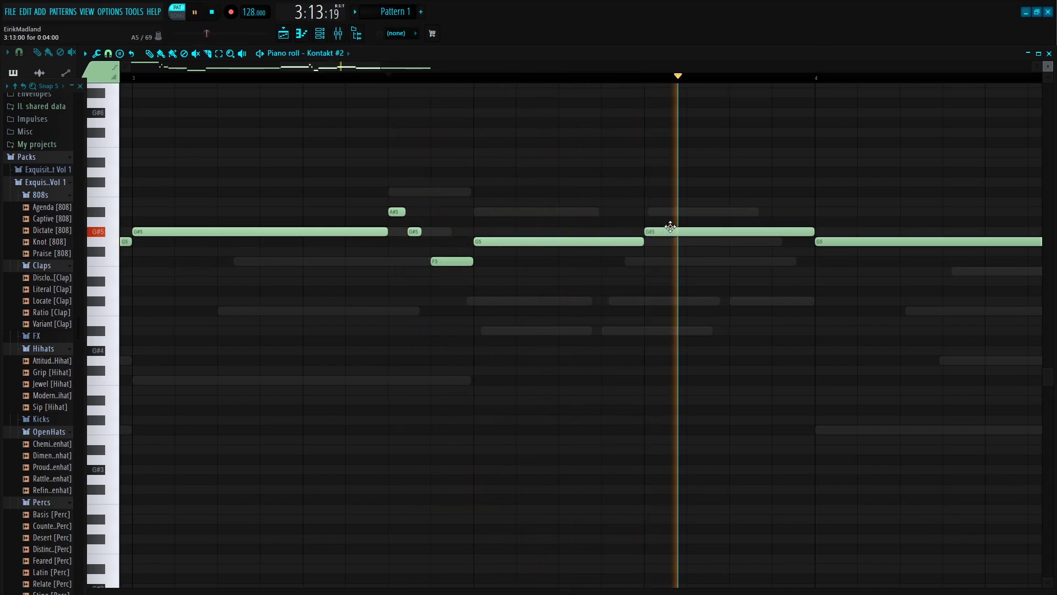
key(space)
key(space)
drag(670, 232, 736, 262)
key(space)
key(space)
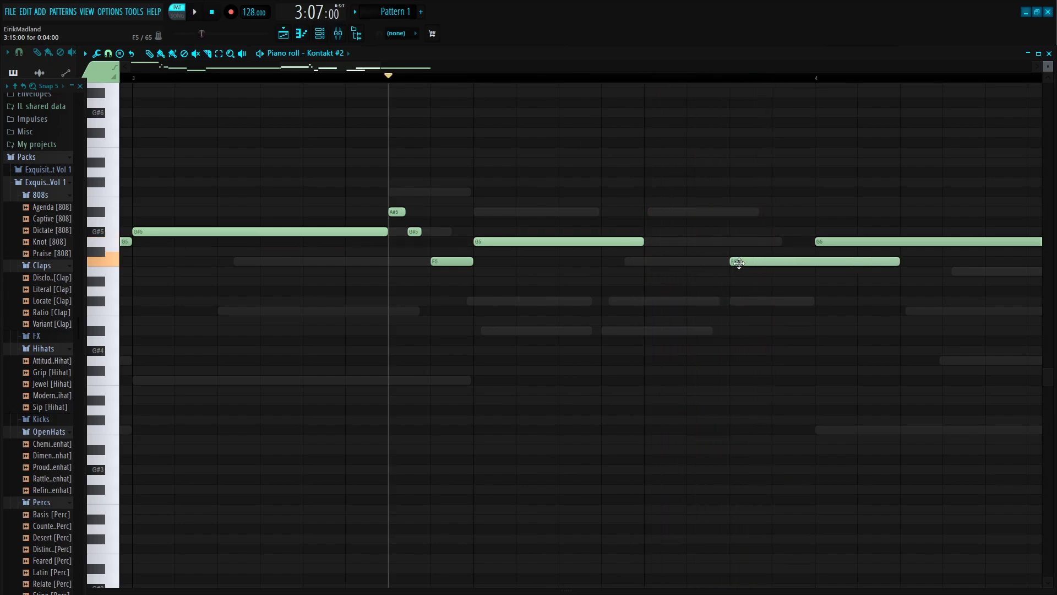
Lengthen bar 3's G5 up to the closing F5 and trim that F5 to end at the start of bar 4.
drag(644, 242, 730, 242)
key(space)
key(space)
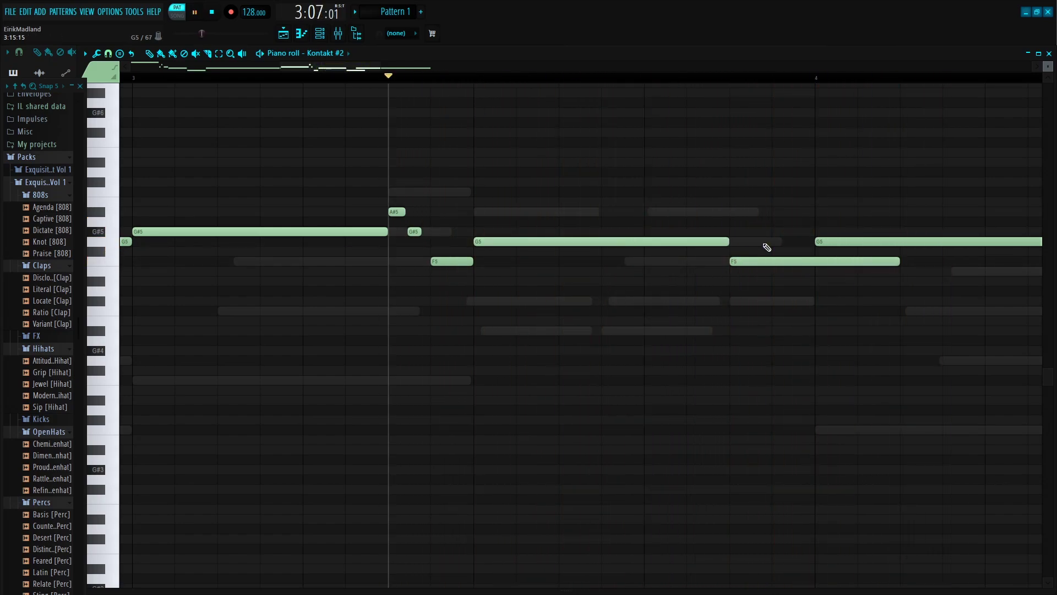
drag(900, 261, 816, 261)
key(space)
key(space)
Try an extra A5 over bar 4, remove it, and audition the bar's long G5 raised to G#5.
click(860, 222)
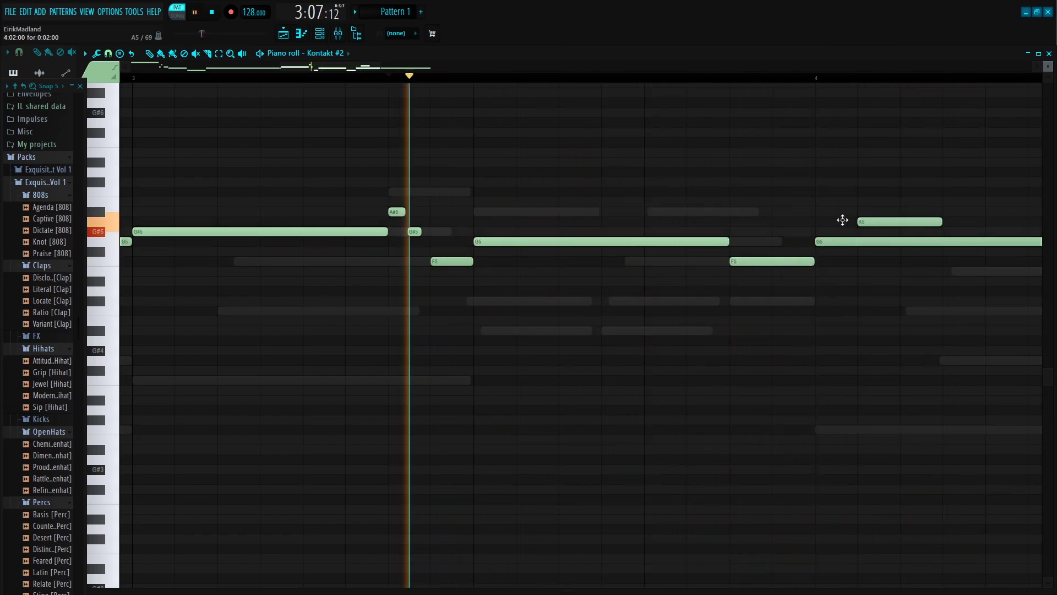
right_click(880, 223)
drag(885, 240, 882, 226)
scroll(844, 82, down, 5)
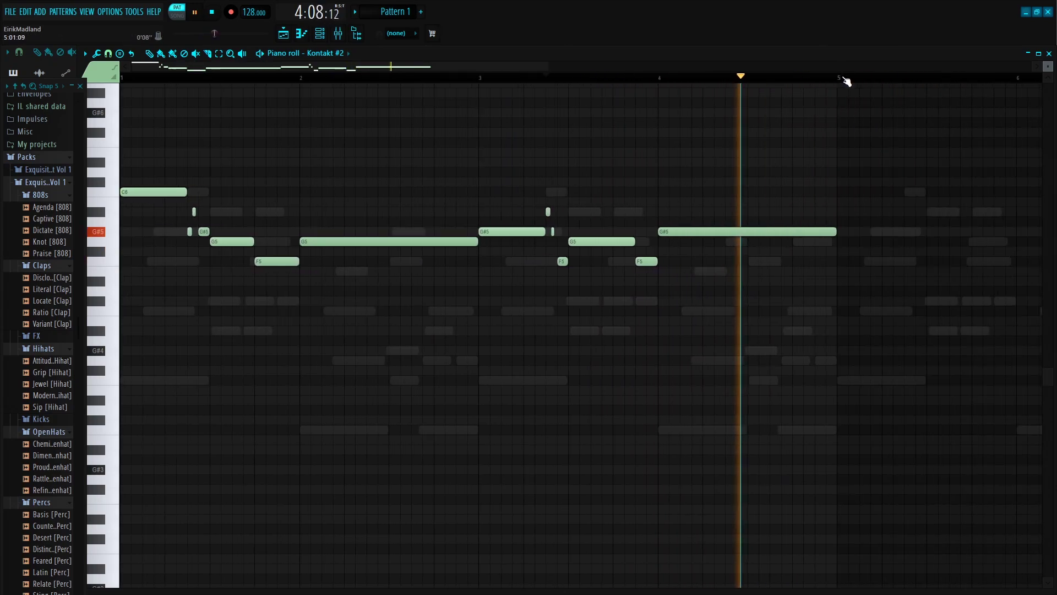
key(space)
key(space)
Shorten bar 4's long note to half a bar, follow it with a second half-bar note, and lower the pair to E5 and D#5.
drag(780, 232, 699, 232)
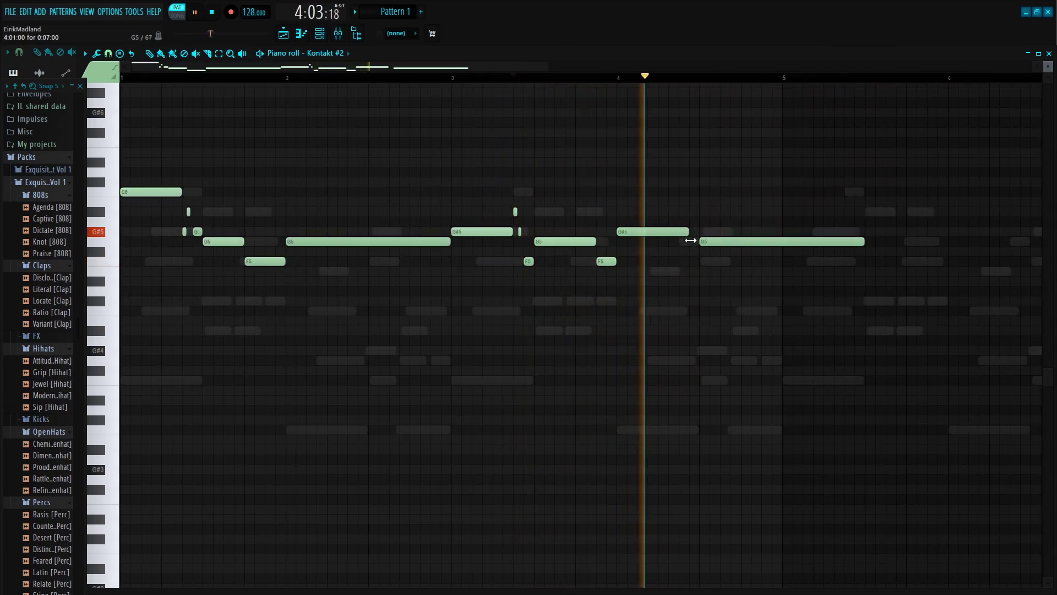
key(space)
drag(861, 243, 636, 276)
key(space)
key(space)
key(space)
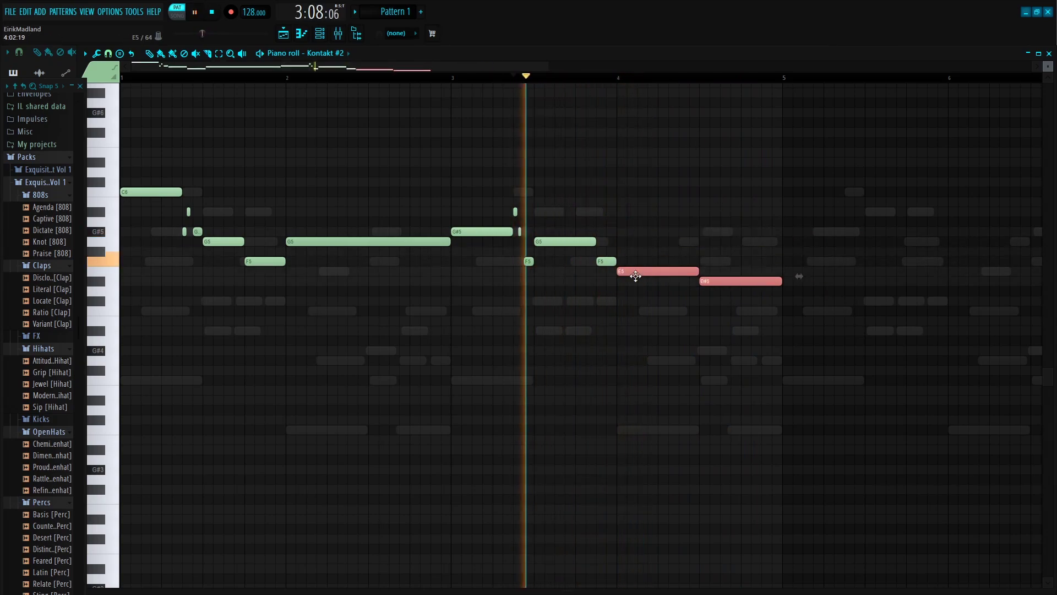
Deselect the pair, raise bar 4's second note to F5, and play the four bars back.
ctrl+click(702, 235)
key(space)
drag(715, 281, 715, 260)
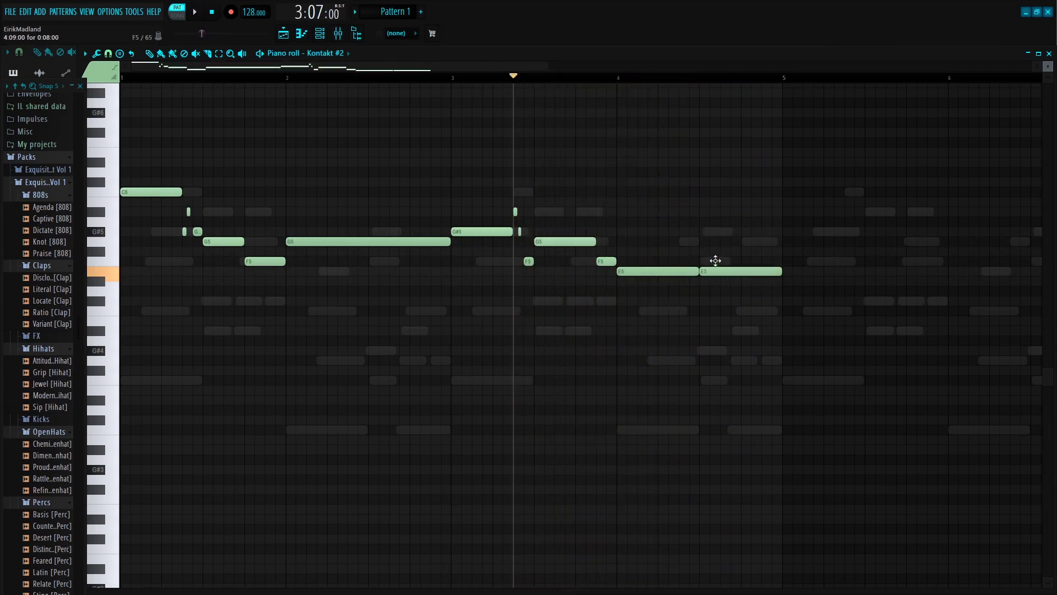
key(space)
scroll(634, 82, down, 2)
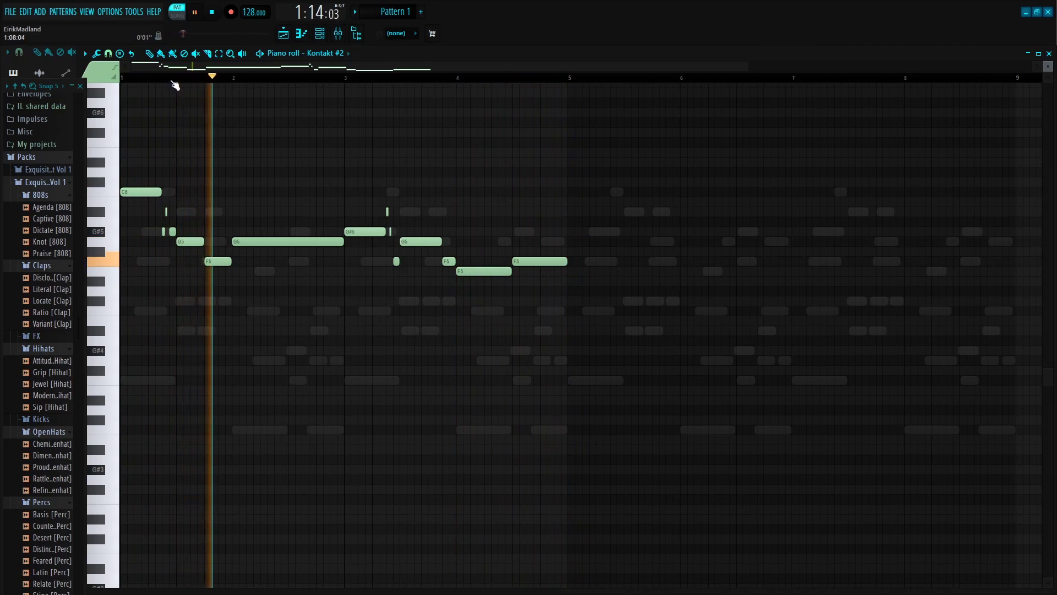
Lower the A#5 in bar 1's short run to G5 and lengthen it up to the run's last G#5.
key(space)
scroll(176, 82, up, 3)
key(space)
scroll(184, 84, up, 4)
key(space)
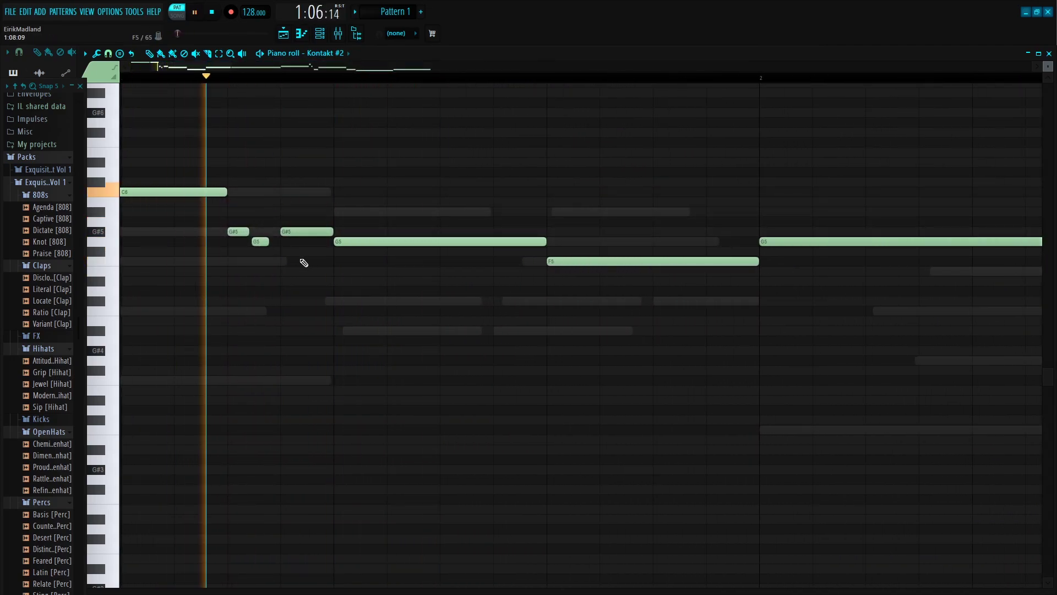
drag(268, 241, 279, 242)
key(space)
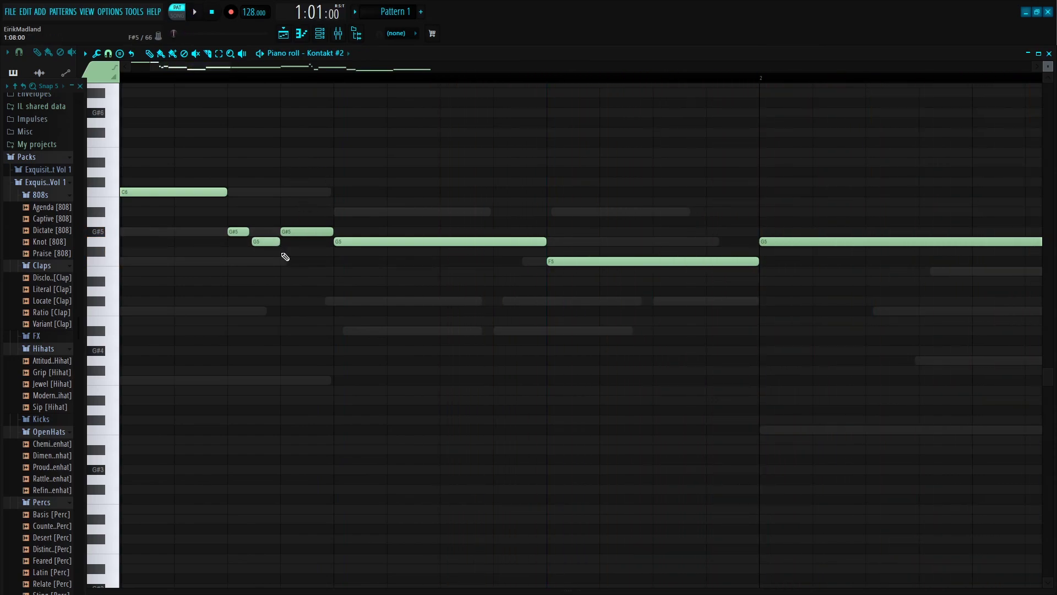
Select the whole four-bar flute melody, duplicate it into bars 5 to 8, and deselect the notes.
scroll(307, 77, down, 5)
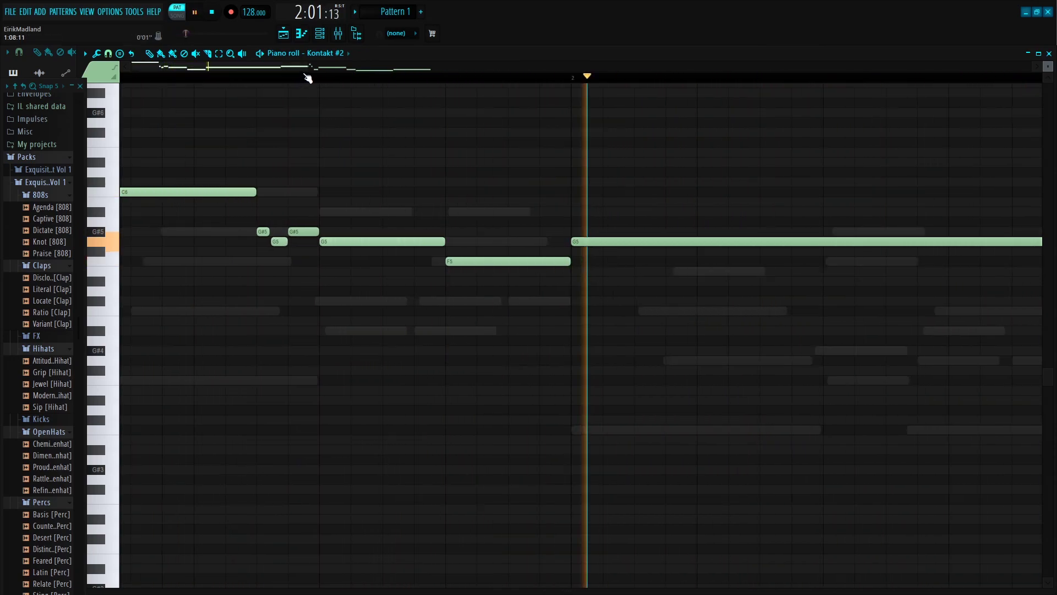
scroll(306, 78, down, 2)
drag(156, 137, 573, 334)
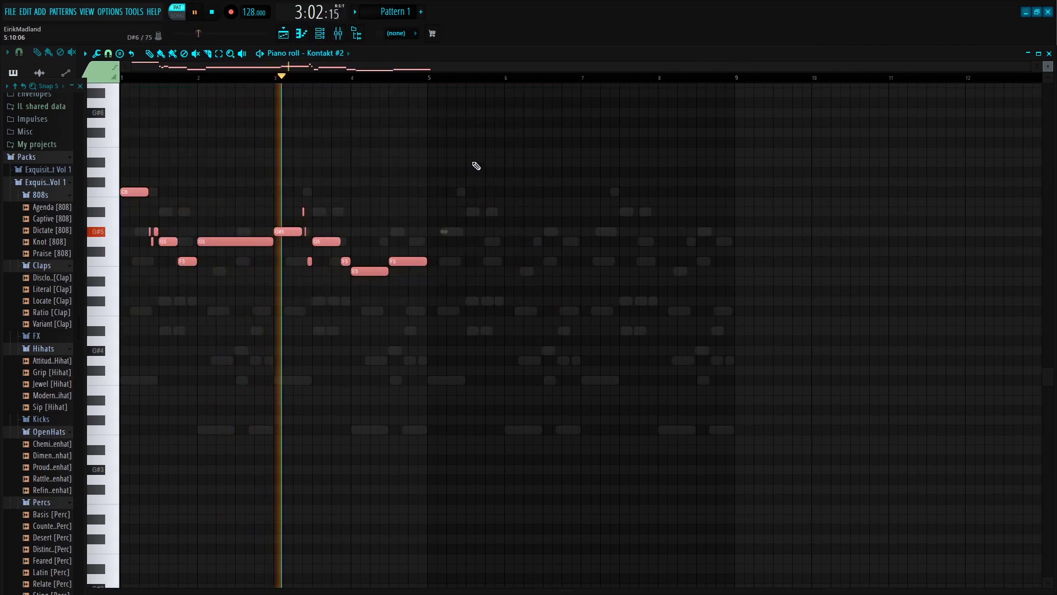
key(ctrl+b)
click(507, 118)
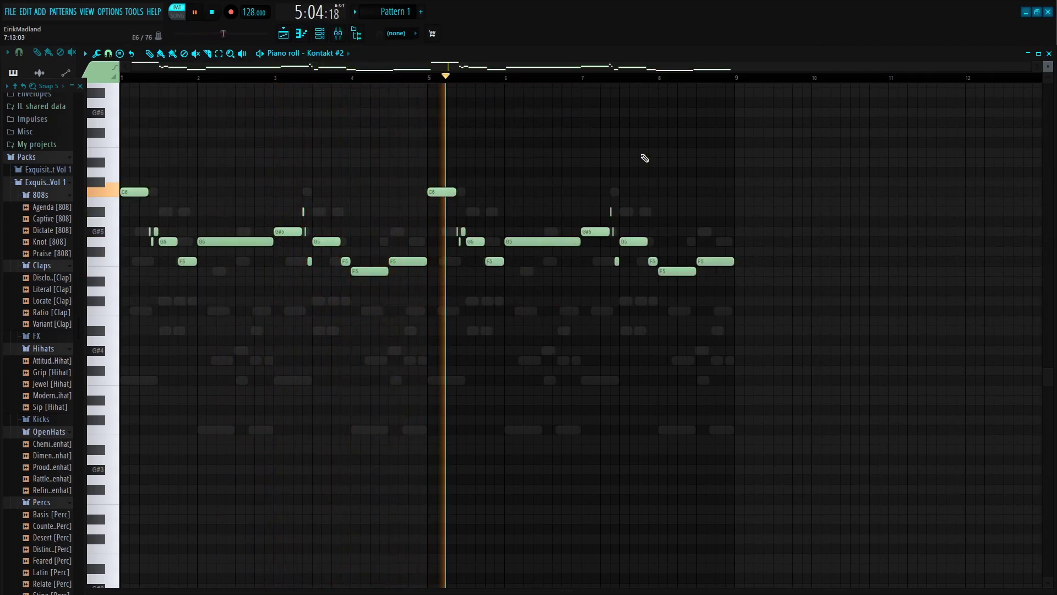
Try higher pitches up to C6 for bar 8's closing note and settle it on C5.
scroll(716, 85, up, 3)
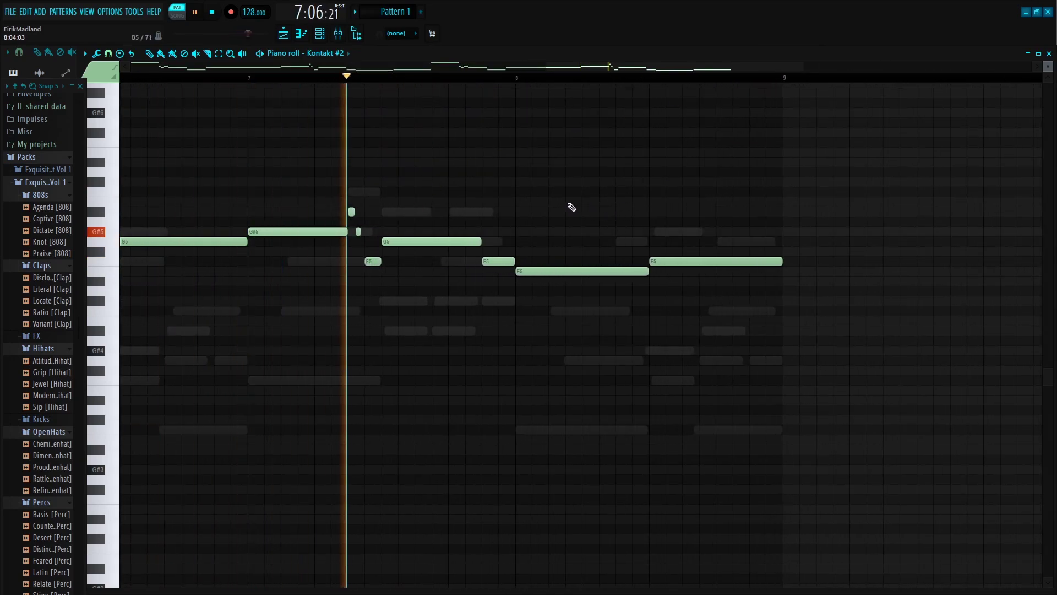
drag(661, 262, 665, 242)
key(space)
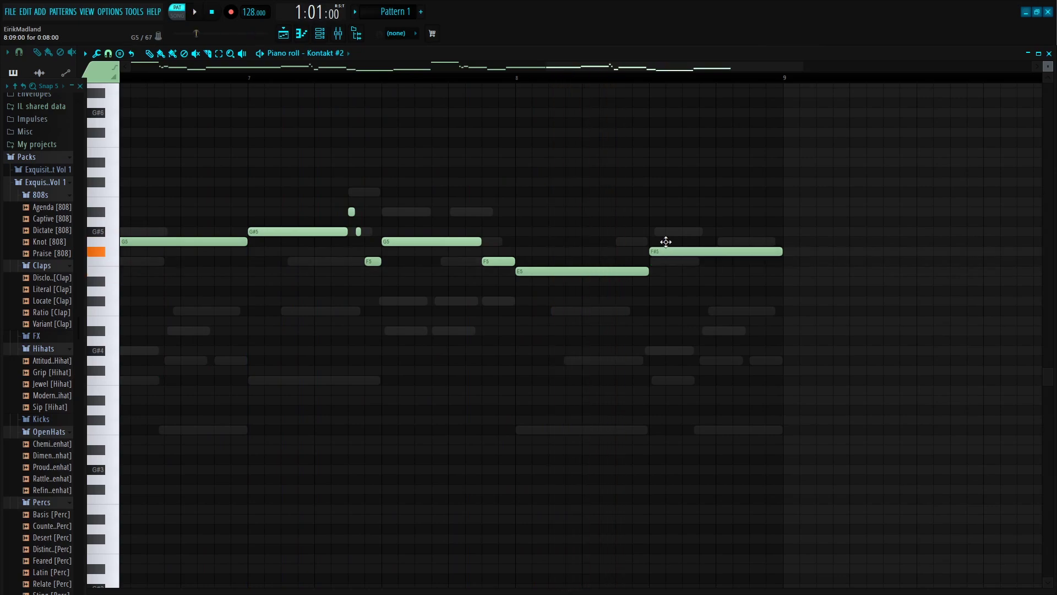
drag(666, 206, 667, 198)
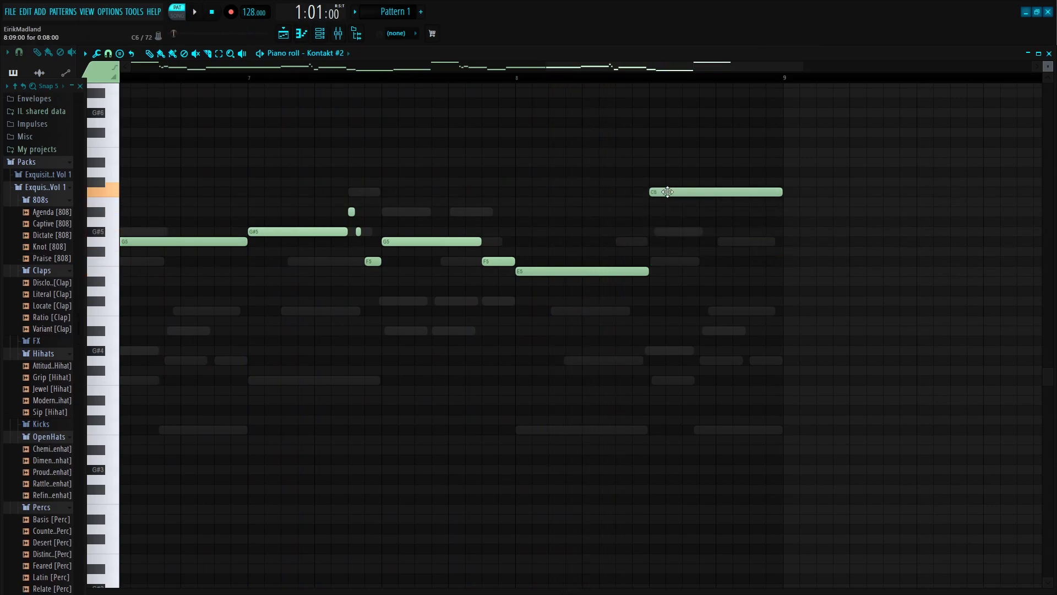
key(space)
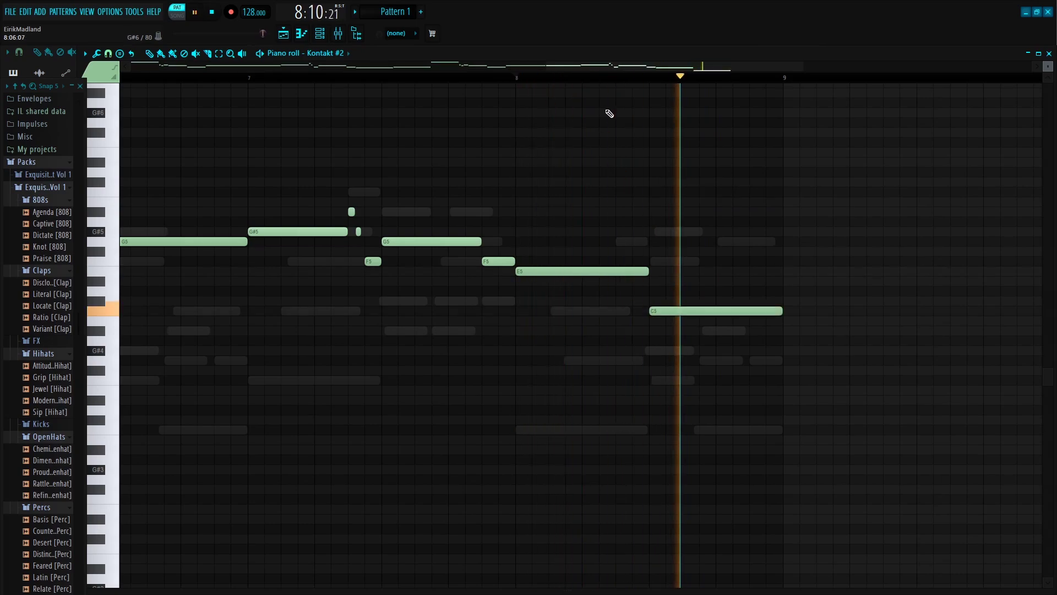
scroll(640, 76, down, 4)
Check the mixer and channel rack during playback and play the full melody from the start.
key(F9)
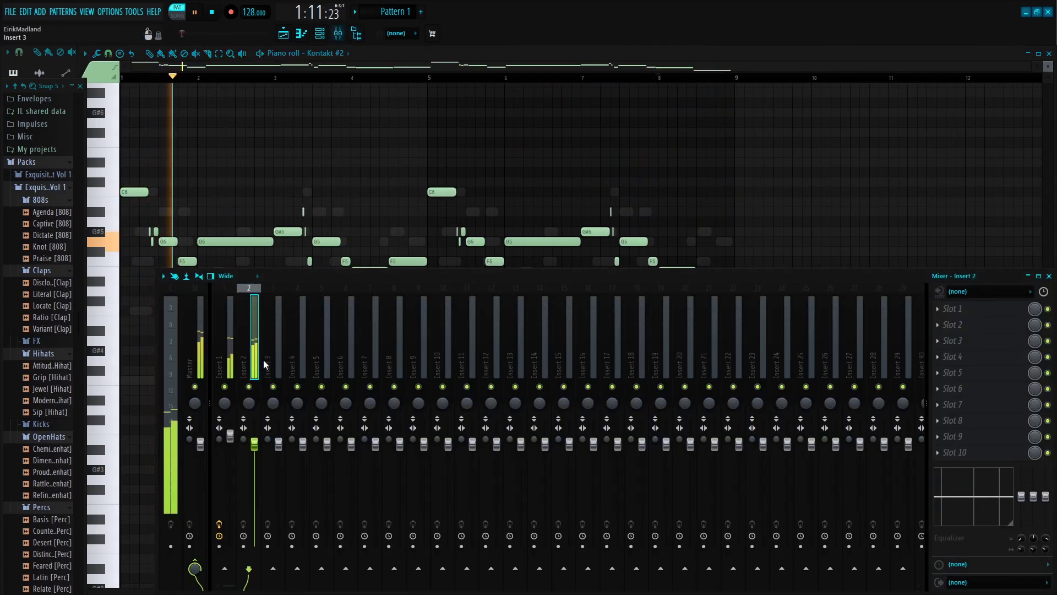
key(space)
key(F9)
key(F6)
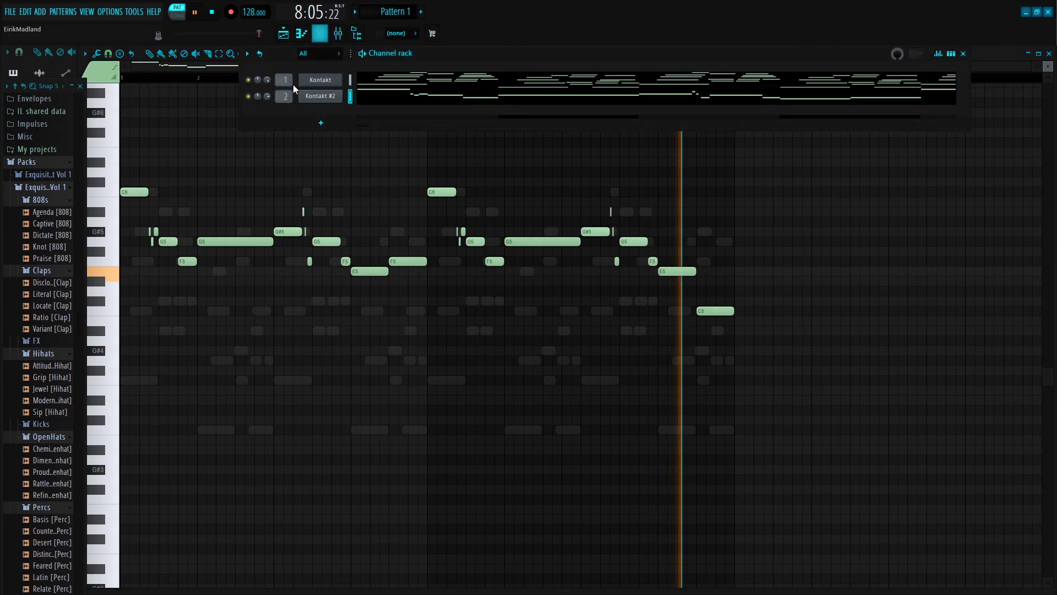
key(F9)
key(space)
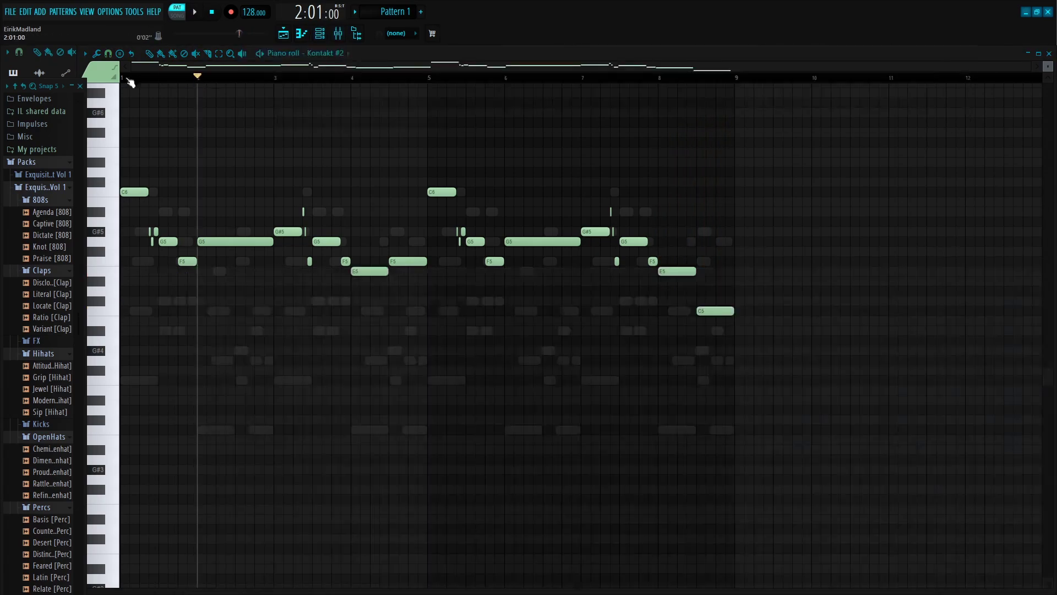
click(129, 78)
key(space)
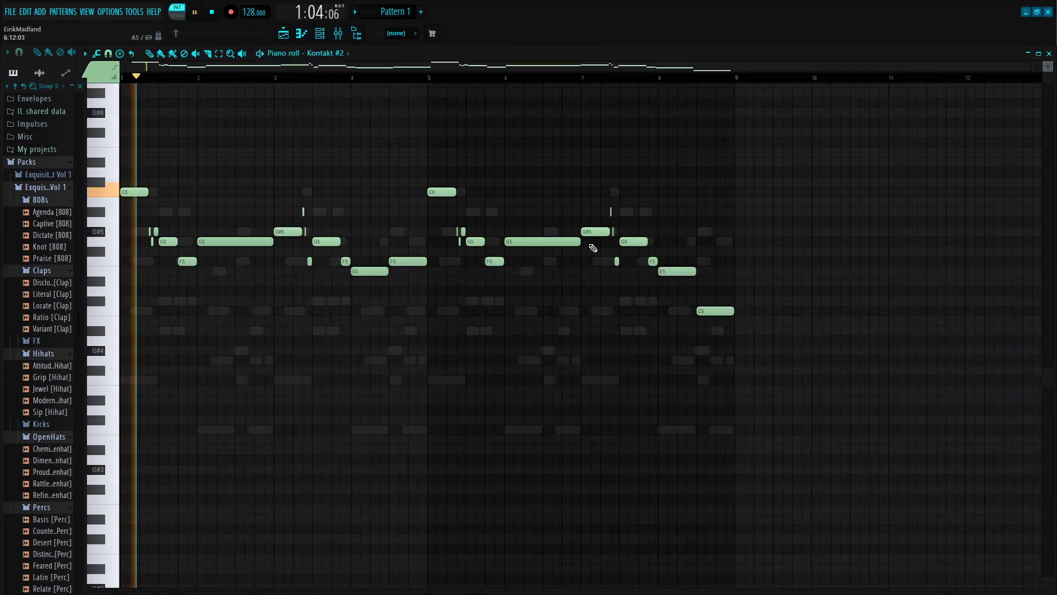
Select all flute notes, scale their velocities up with the level scaling multiplier, and hide the velocity lane.
drag(849, 177, 123, 468)
drag(382, 591, 306, 252)
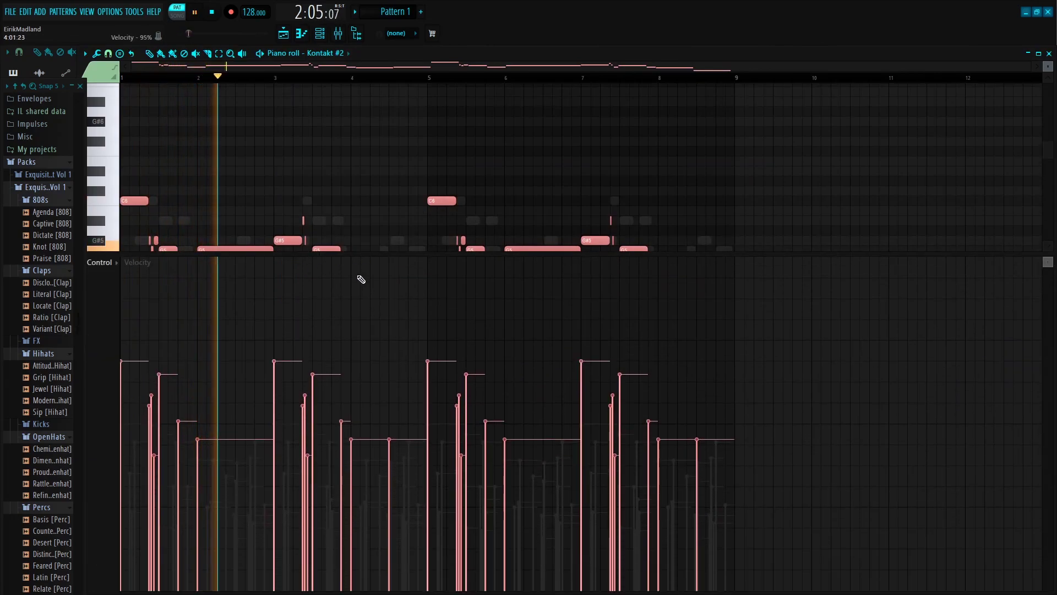
key(alt+x)
drag(524, 266, 517, 255)
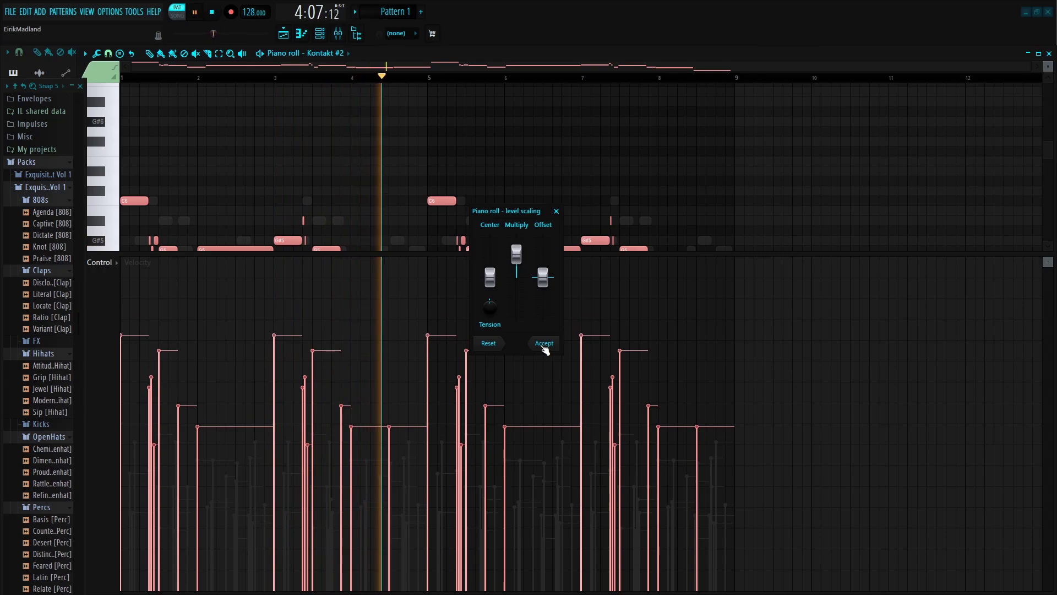
click(544, 343)
drag(545, 258, 505, 589)
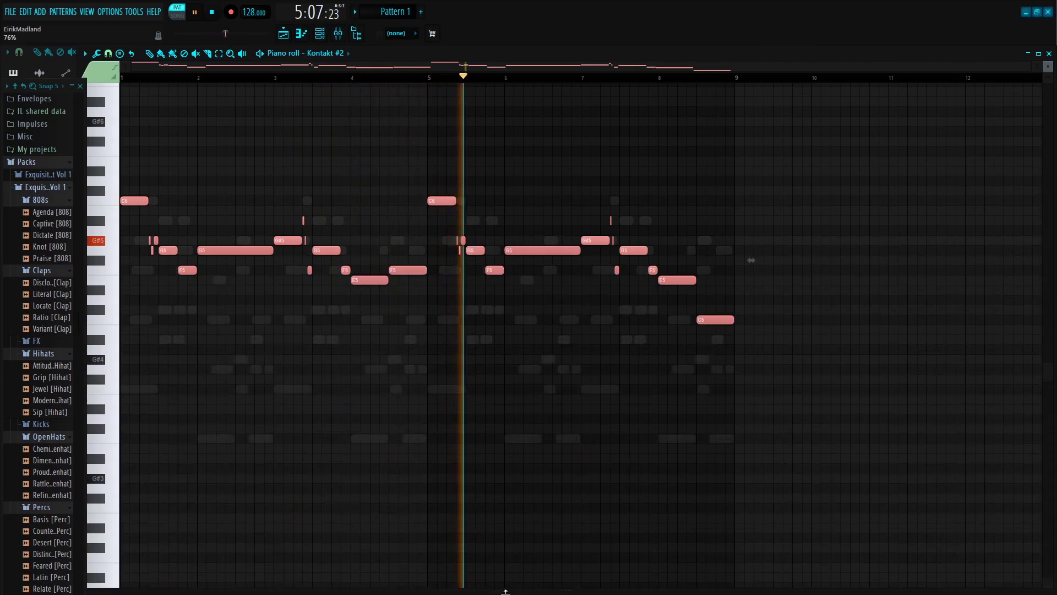
Deselect the notes and load Fruity parametric EQ 2 into the first effect slot of the flute's mixer insert 2.
key(ctrl+d)
click(338, 34)
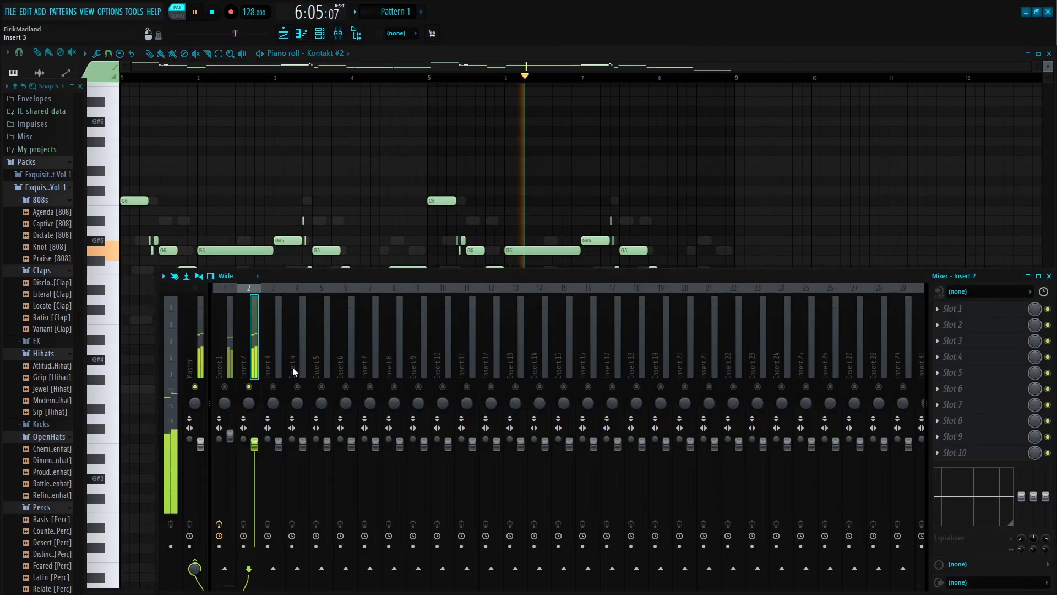
click(986, 312)
click(793, 264)
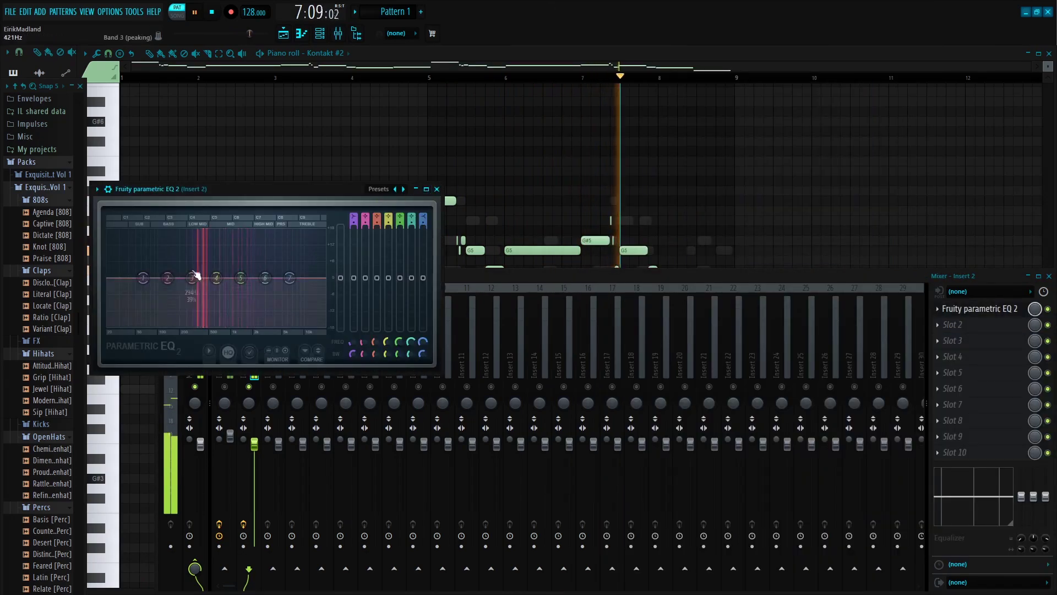
Cut the lows with EQ band 1, lower band 2 to about -14.7 dB at 39 Hz, and boost band 5 about 2.2 dB at 2434 Hz.
drag(143, 278, 165, 325)
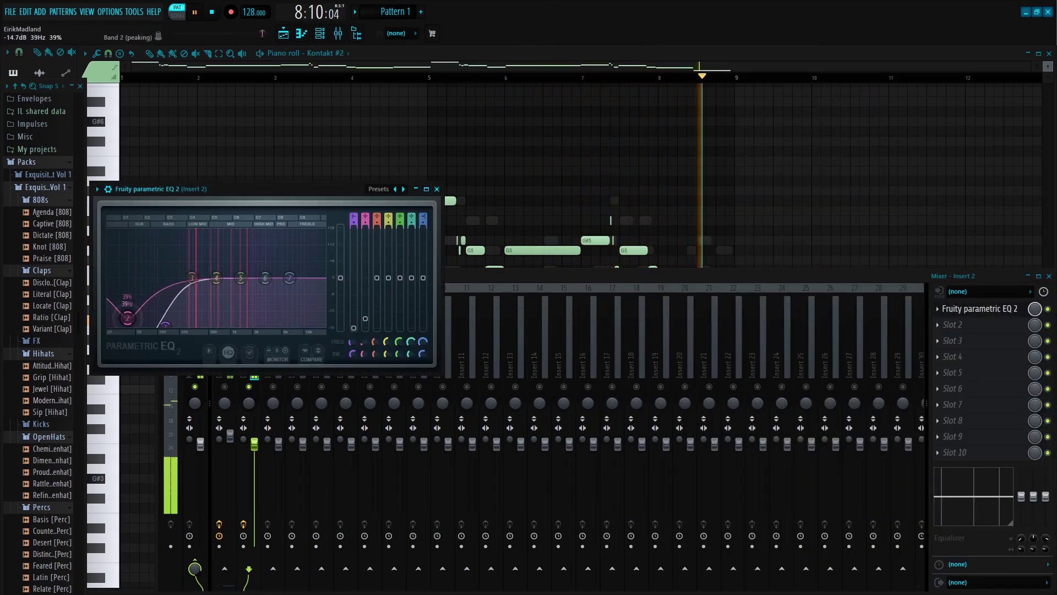
drag(241, 278, 257, 272)
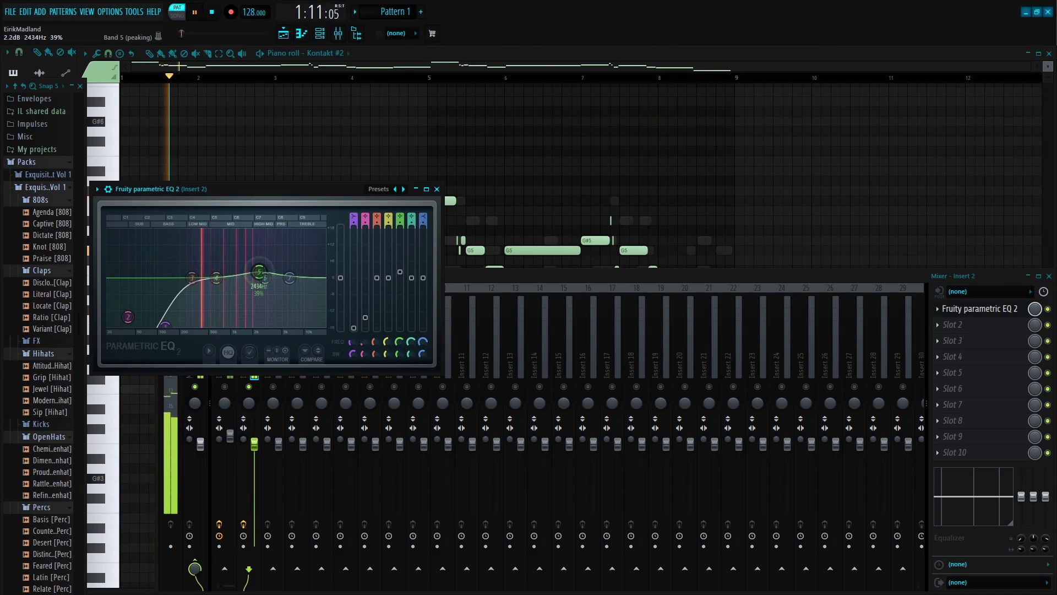
click(437, 189)
Load Rev PLATE-140 into the second effect slot of mixer insert 2 and set its width to 36% and blend to 0.047.
click(981, 328)
mouse_move(969, 340)
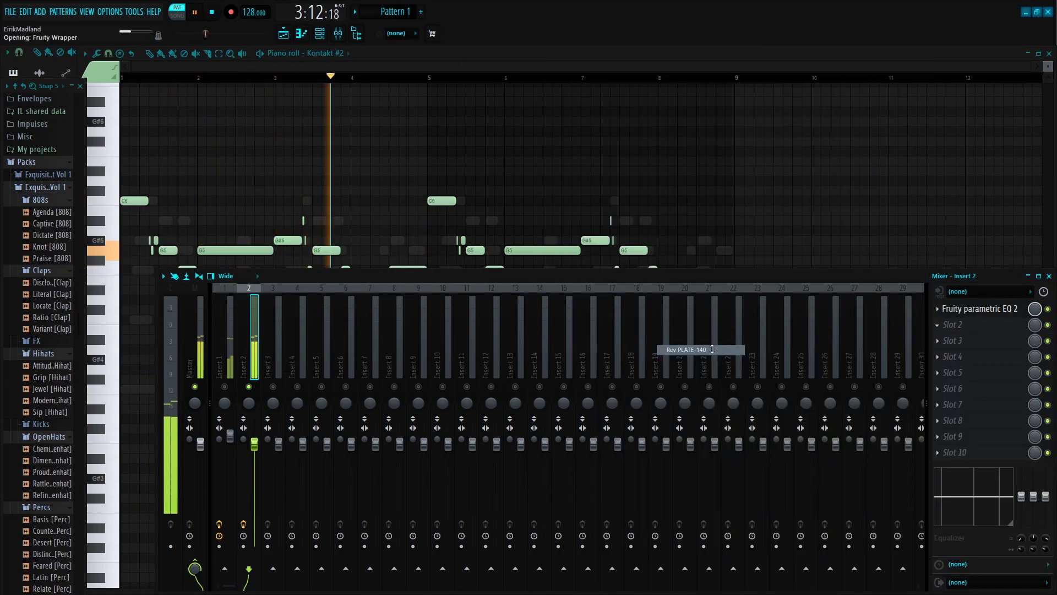
click(711, 349)
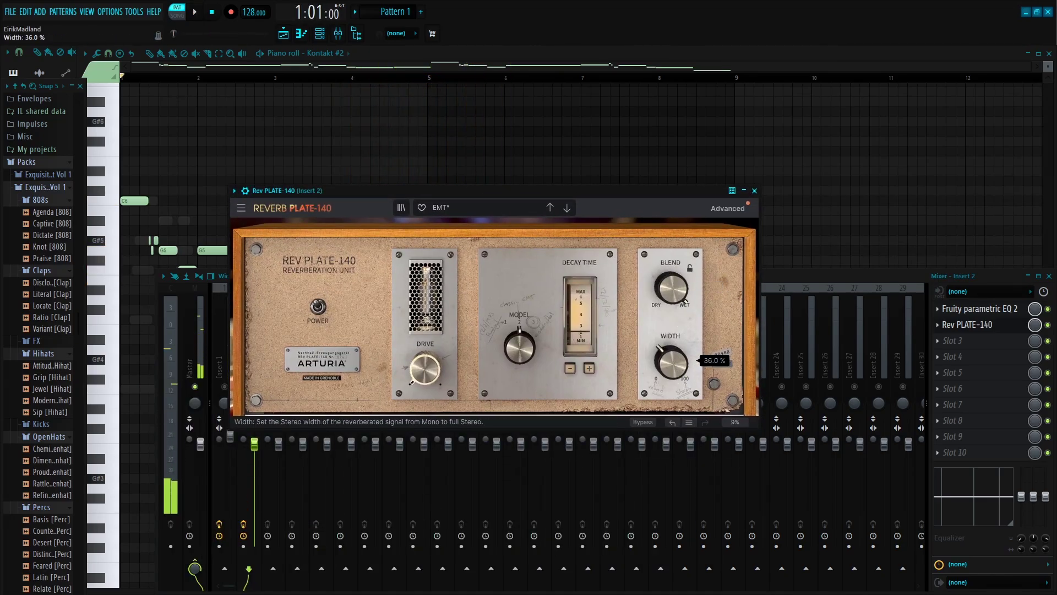
key(space)
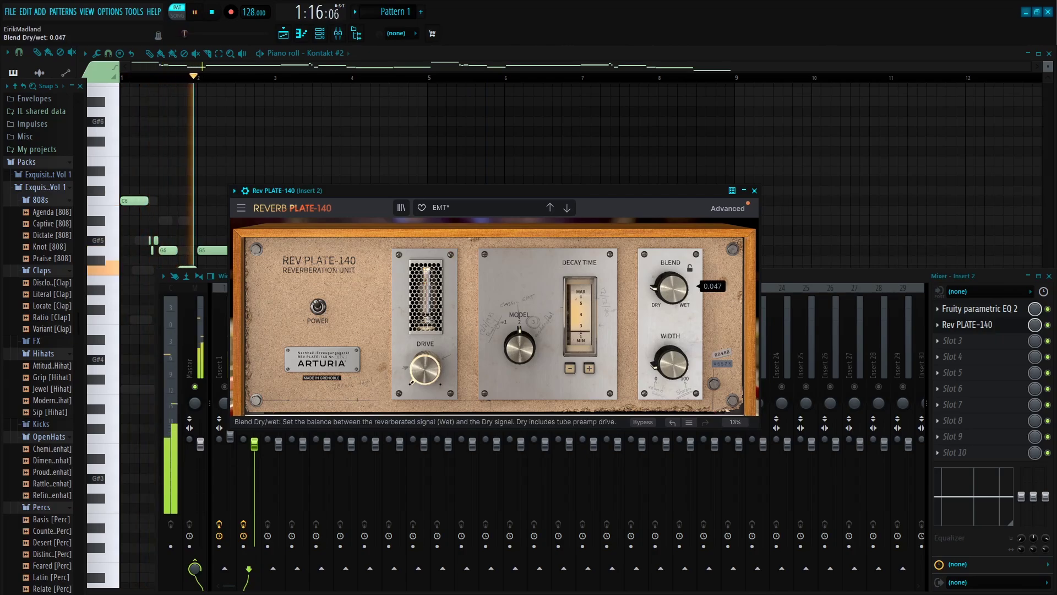
click(755, 191)
key(F9)
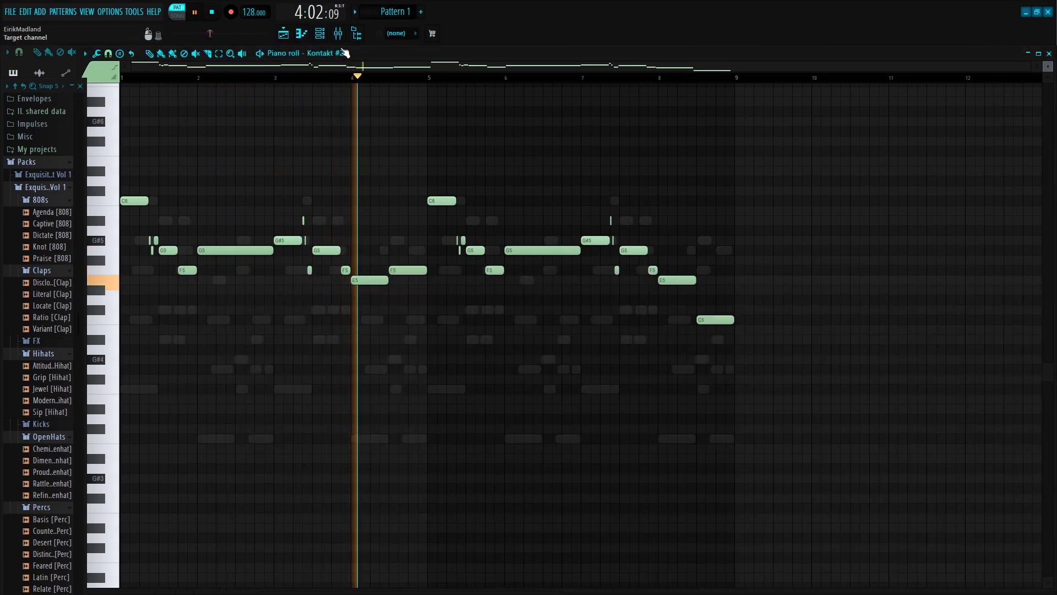
Lower the first Kontakt channel's volume slightly and place Pattern 1 at bar 1 of playlist Track 1.
click(320, 34)
drag(269, 82, 267, 86)
click(320, 33)
click(301, 34)
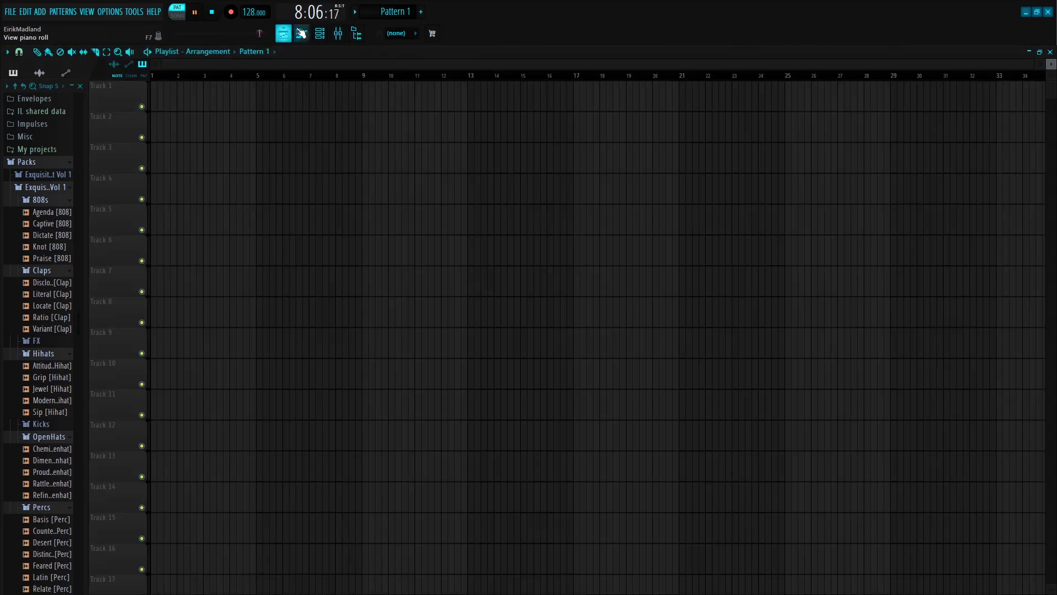
click(156, 101)
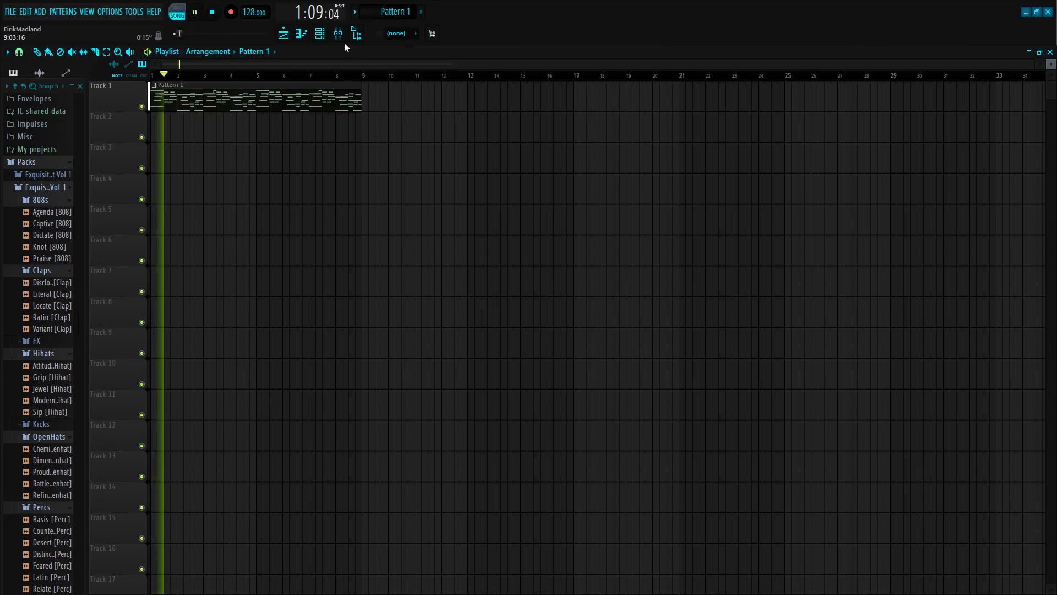
Create Pattern 2 with only the guitar channel's notes and place it directly after Pattern 1 at bar 9 on Track 1.
click(320, 34)
right_click(336, 83)
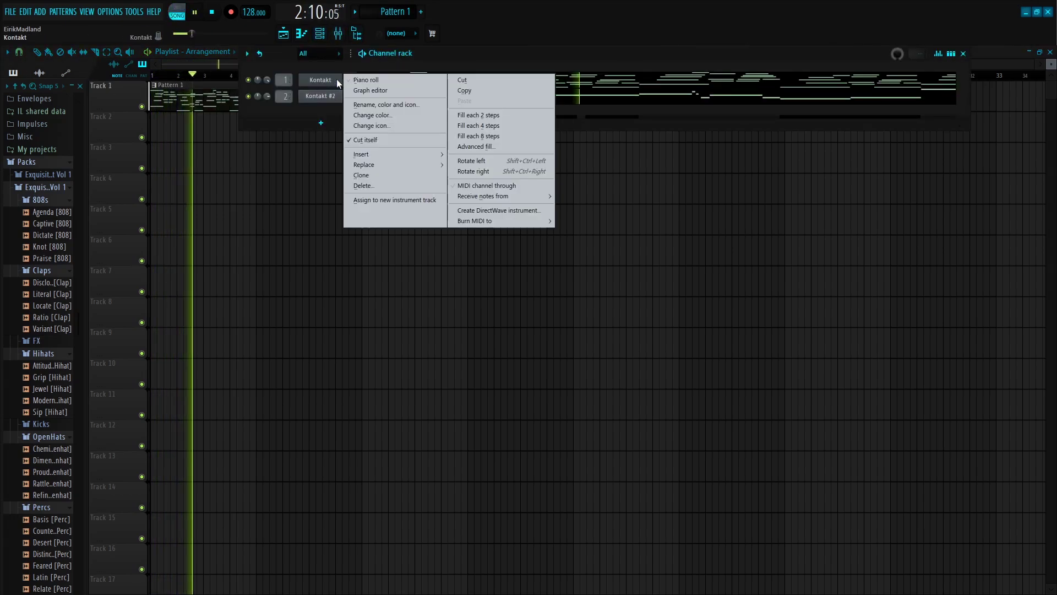
click(275, 114)
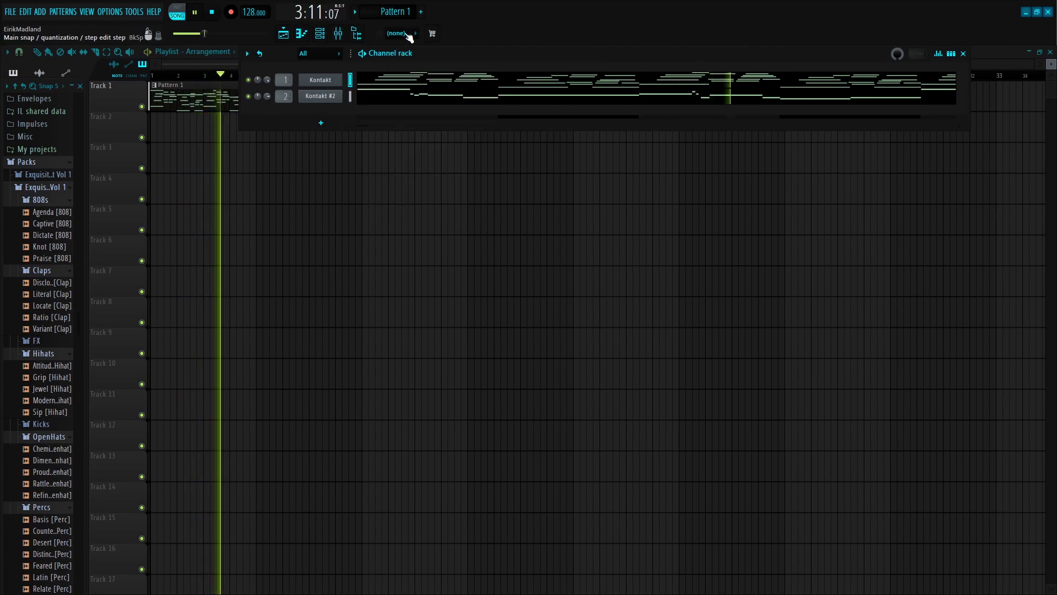
scroll(402, 11, down, 1)
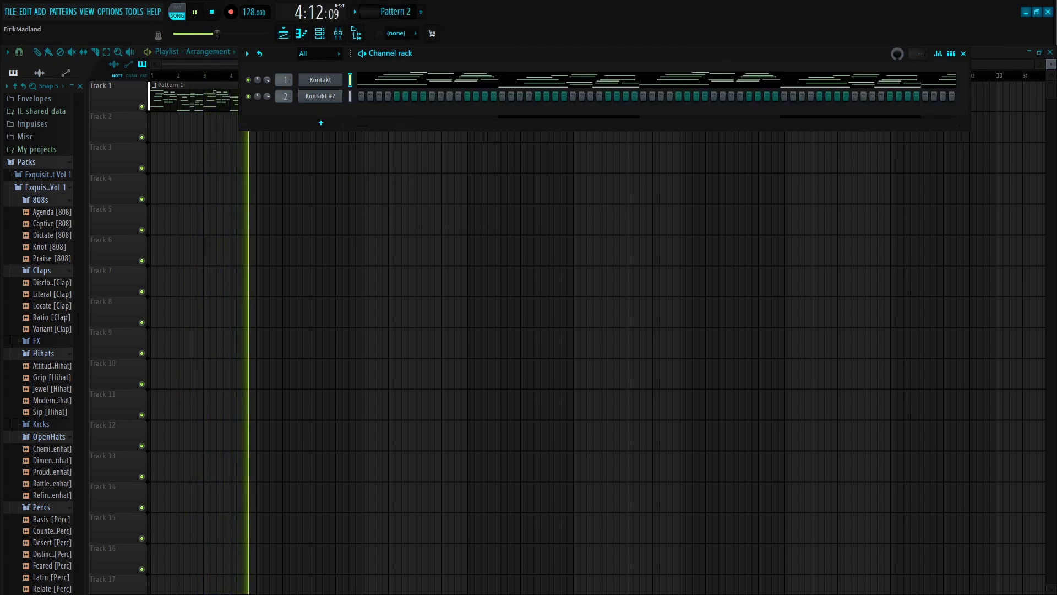
click(345, 158)
drag(371, 158, 397, 84)
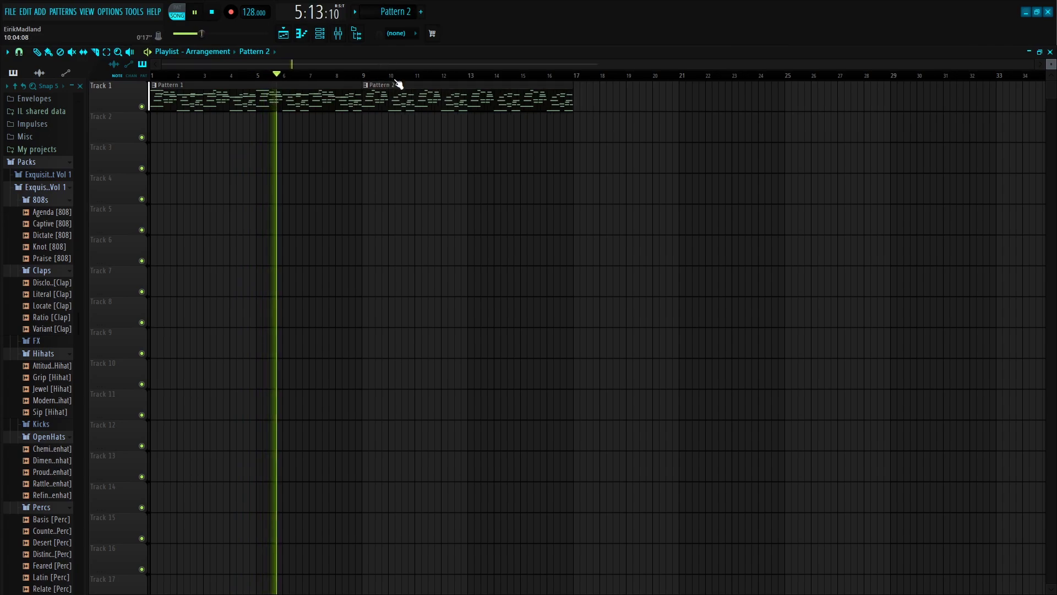
Select the playlist time range from bar 1 to bar 17 and move both pattern clips down to Track 2.
scroll(601, 77, up, 1)
scroll(606, 81, down, 1)
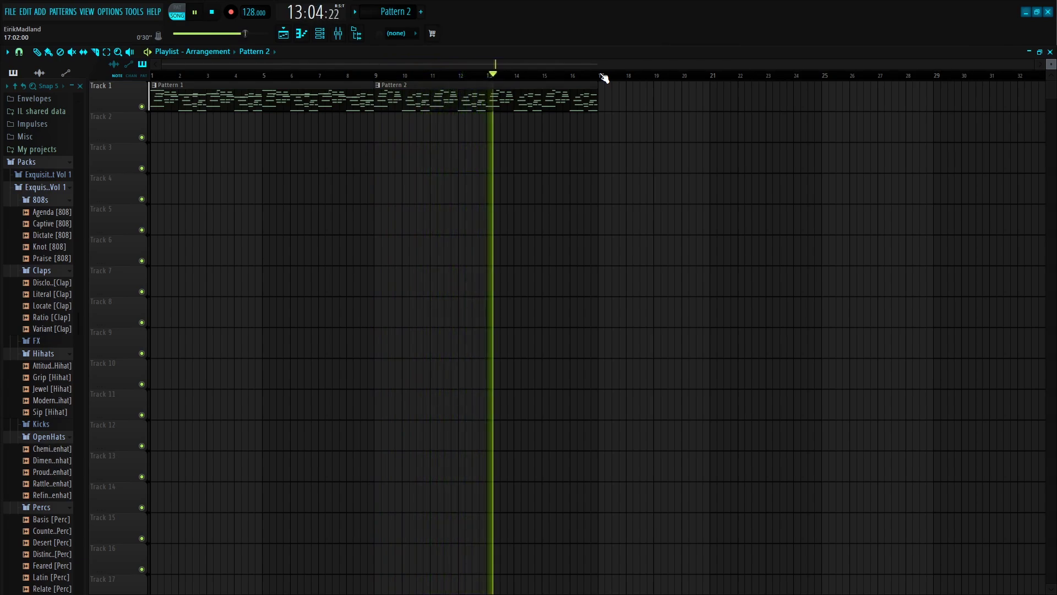
drag(604, 78, 152, 76)
click(338, 33)
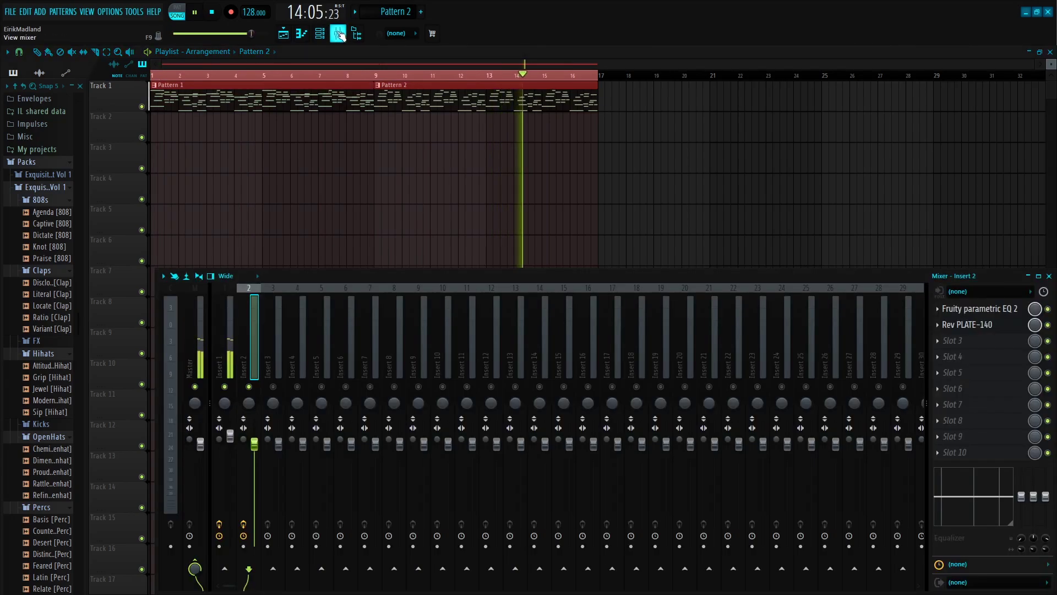
click(340, 35)
drag(292, 108, 292, 139)
Find RC-20 Retro Color in the effect plugin list and load it into the first slot of the Master track.
click(338, 33)
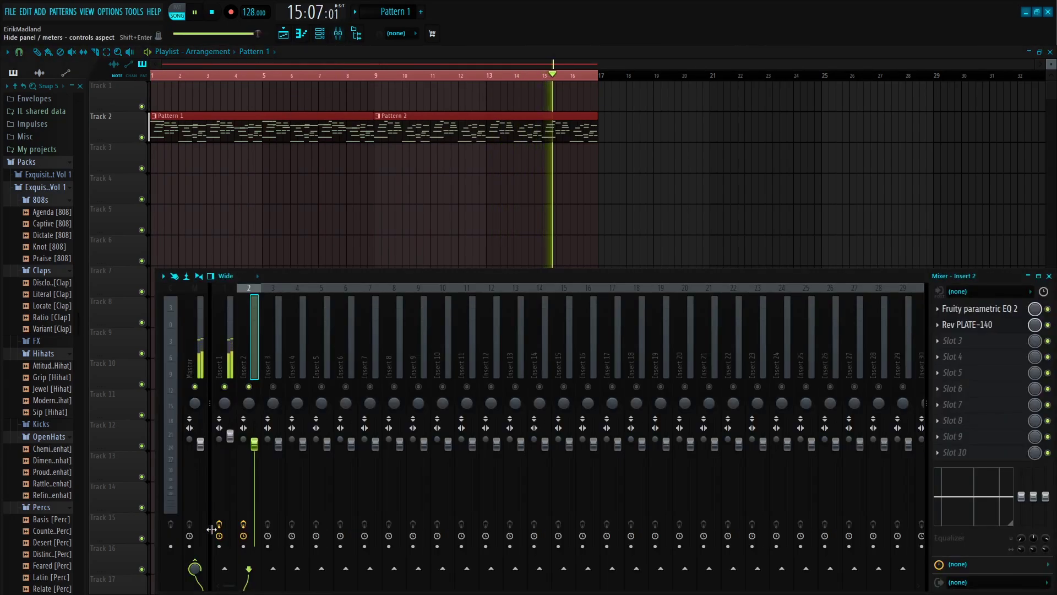
click(202, 366)
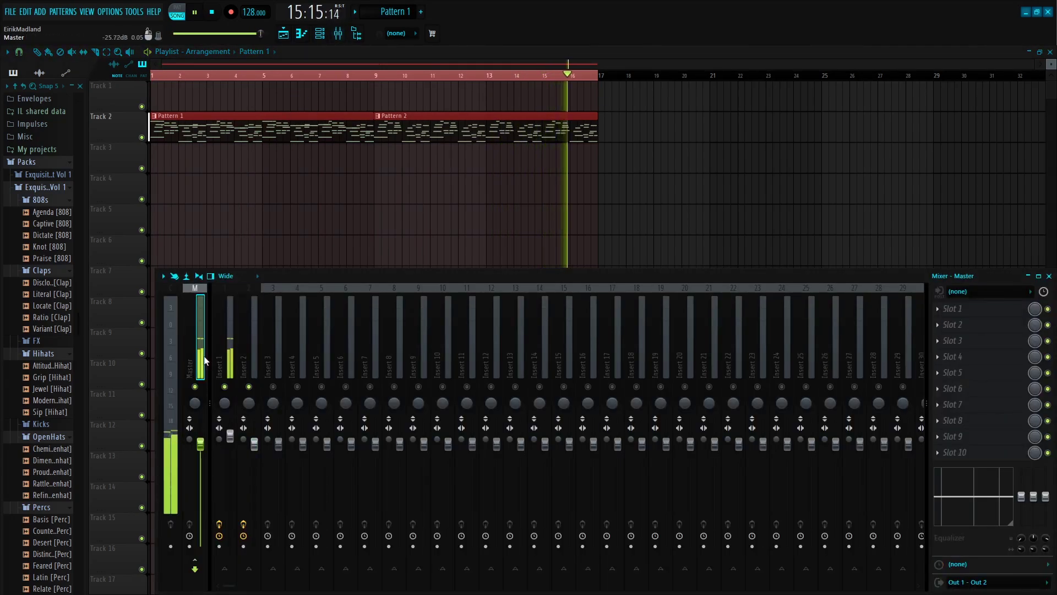
click(971, 313)
click(607, 20)
text(r)
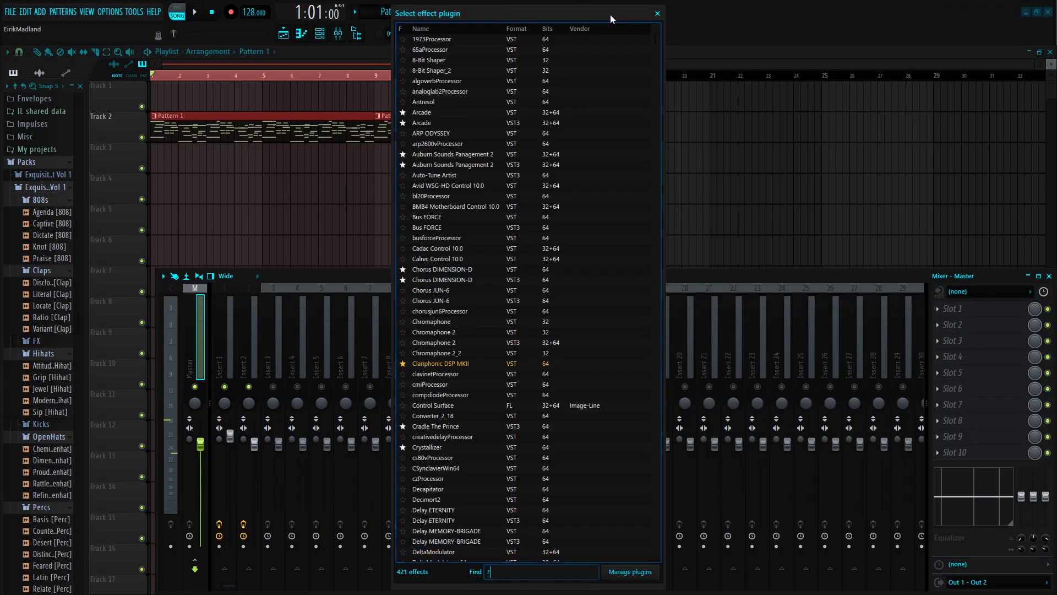
text(c)
double_click(451, 94)
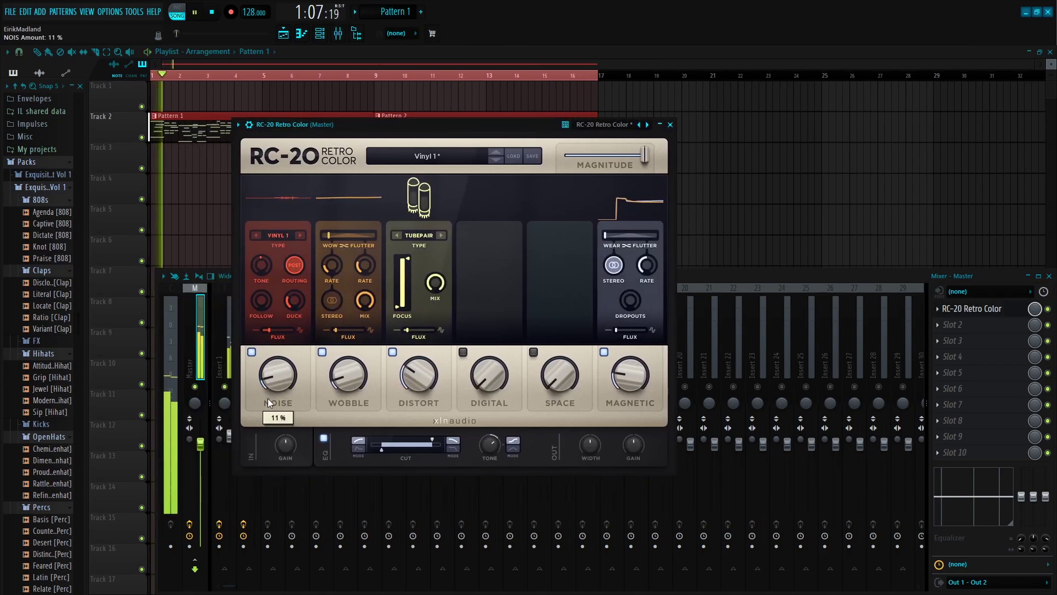
Lower the noise and distort amounts in RC-20 Retro Color, set wobble to 3%, and close the plugin.
drag(268, 398, 265, 403)
drag(410, 369, 339, 381)
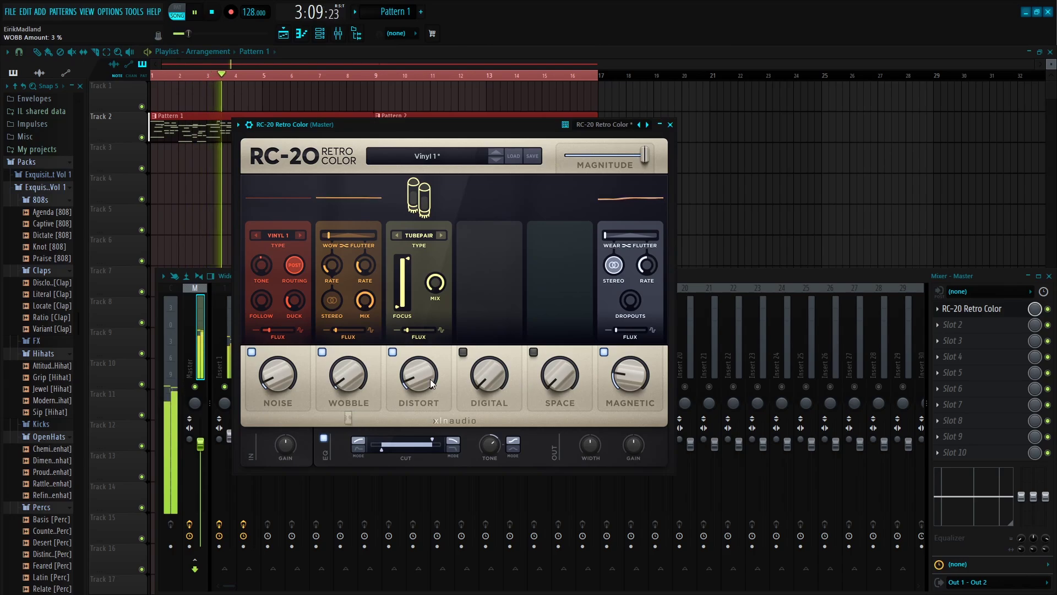
click(671, 125)
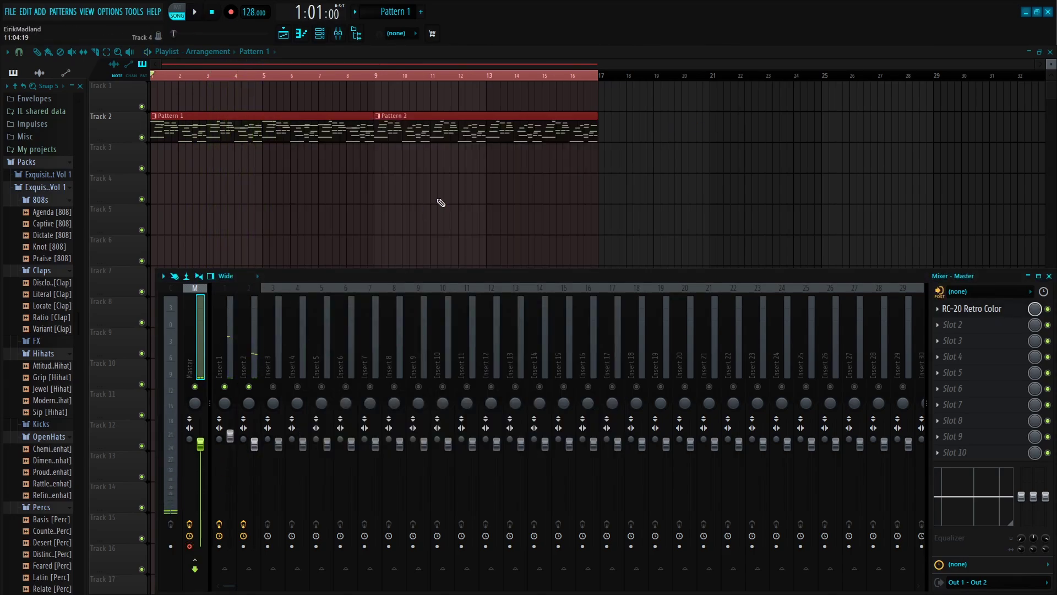
Render the Master track's 16-bar song selection to a 32Bit float stereo audio clip and move the clip to Track 4.
key(ctrl+r)
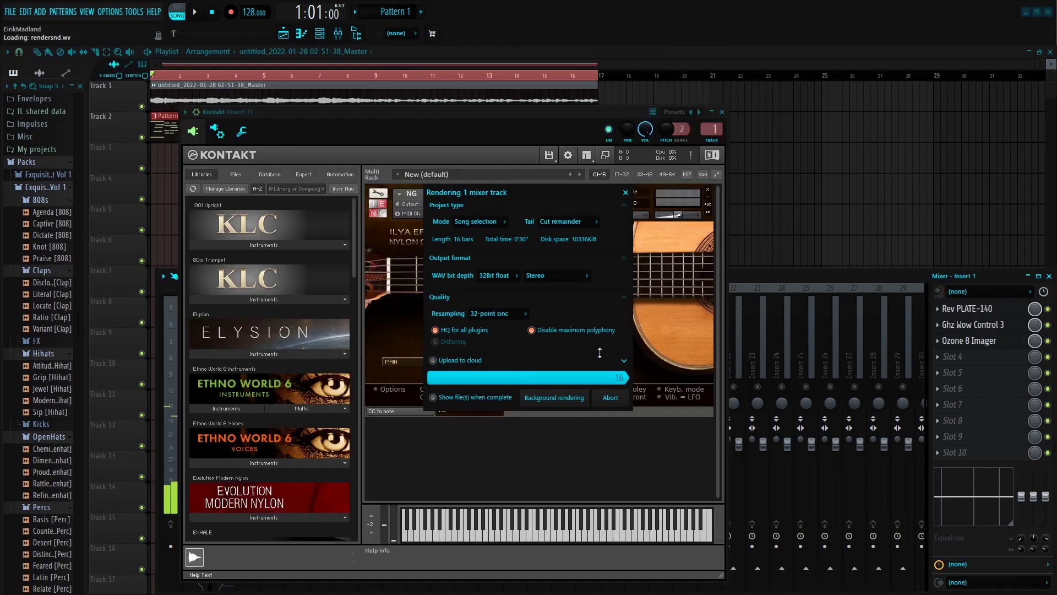
key(F12)
drag(342, 105, 220, 186)
Open the rendered audio clip's channel settings and check the Master mixer track during playback.
double_click(274, 178)
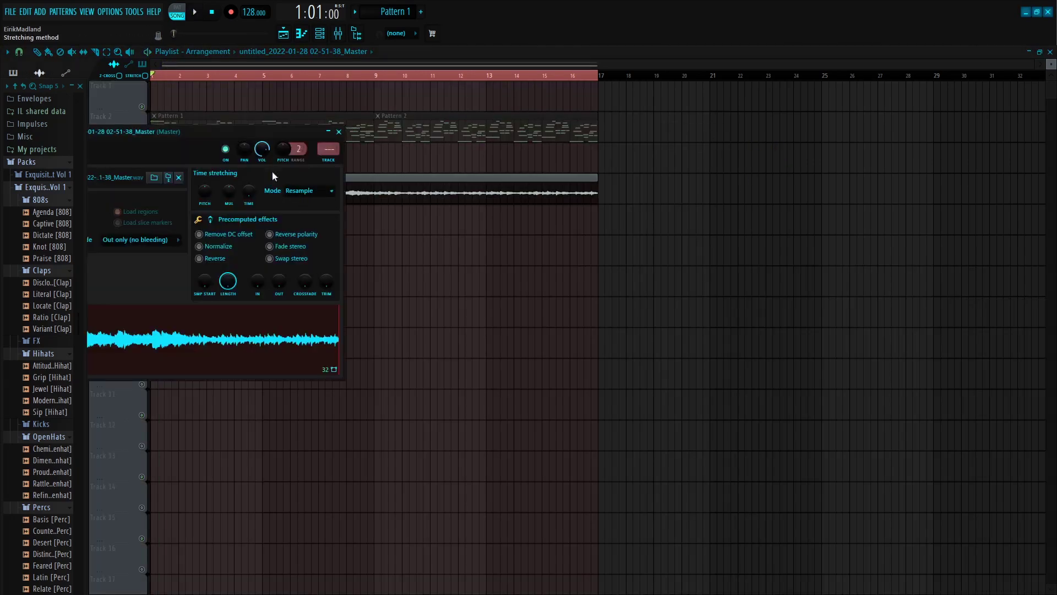
click(335, 34)
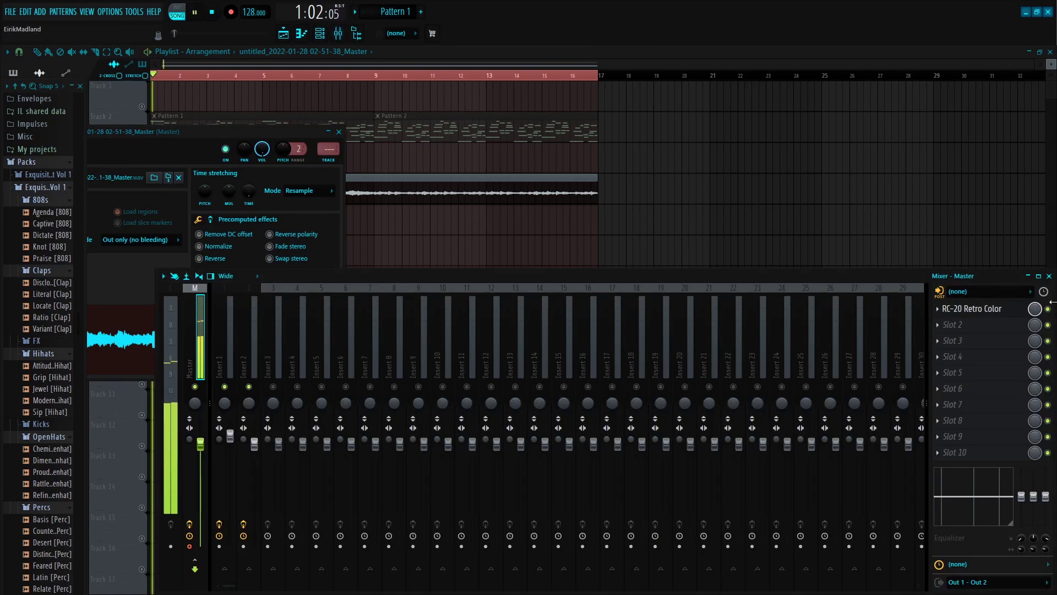
key(F9)
key(space)
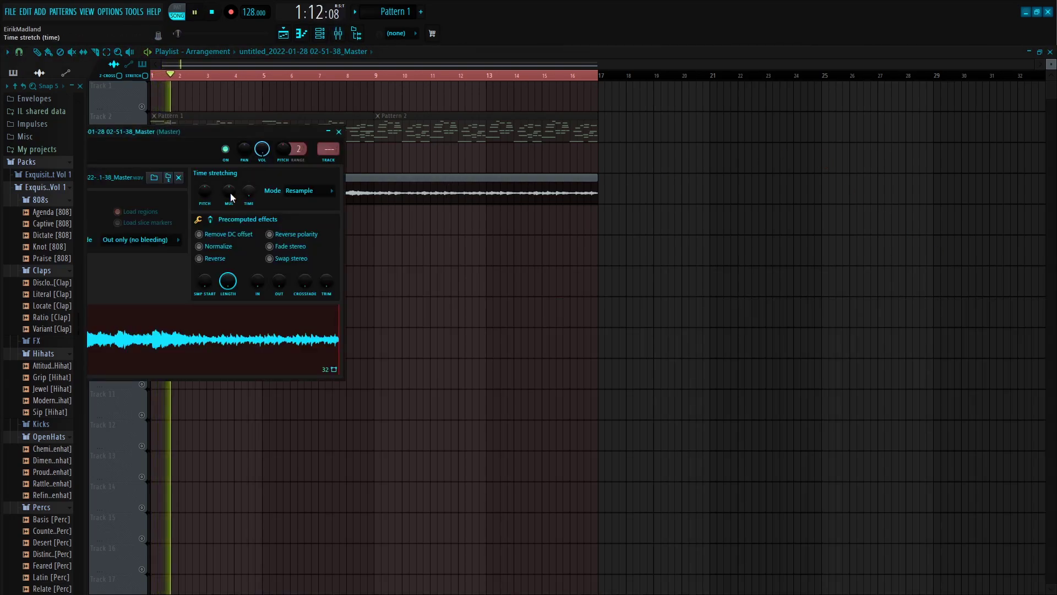
Try the Stretch time-stretching mode on the rendered clip and return it to Resample.
click(307, 199)
click(309, 205)
key(space)
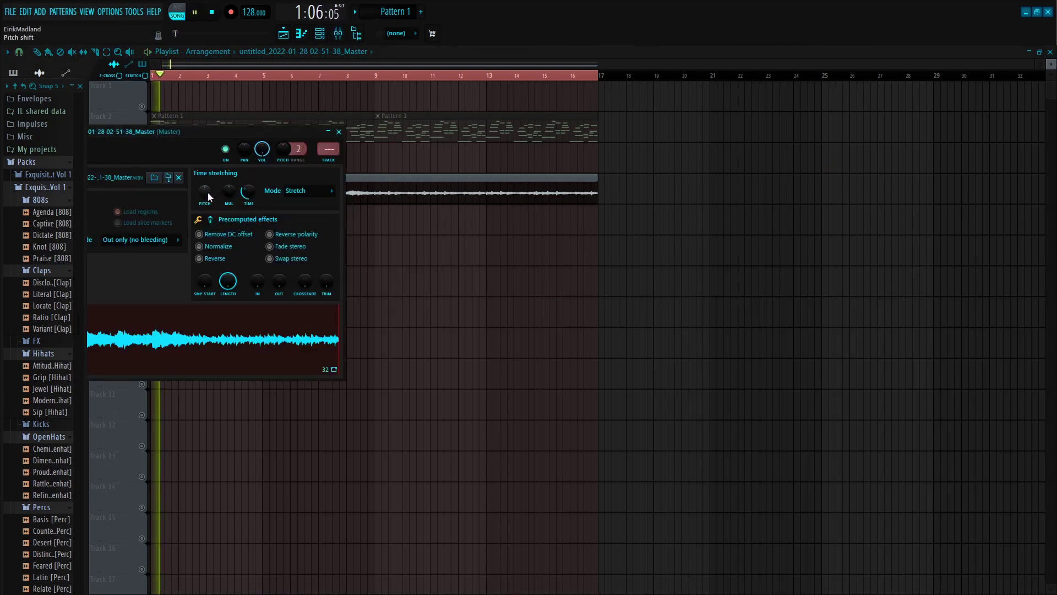
click(308, 197)
click(300, 202)
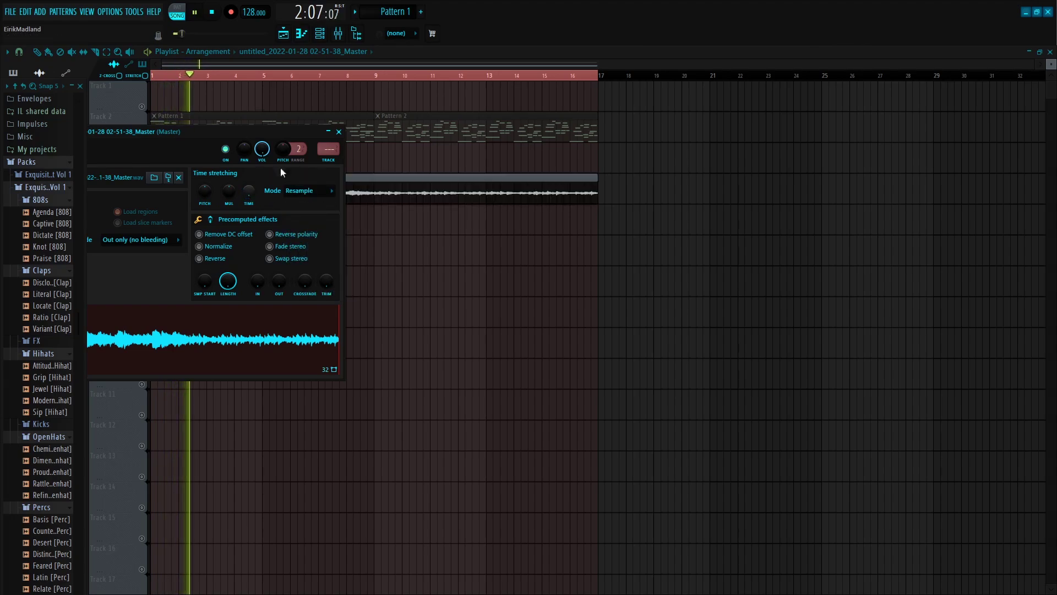
Route the rendered audio clip's channel to mixer insert 3 and check its signal in the mixer.
key(F6)
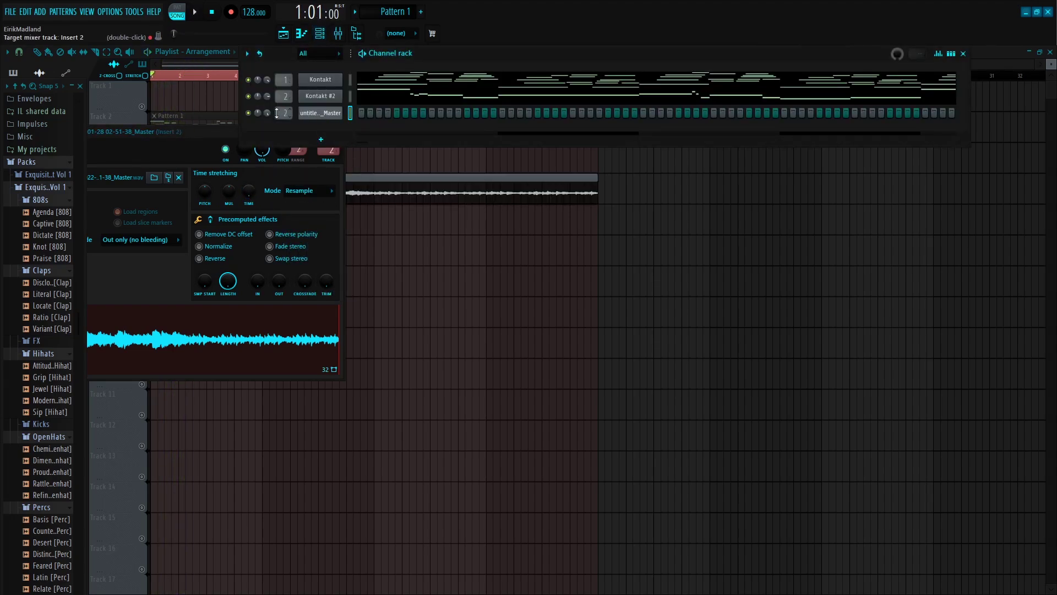
click(363, 114)
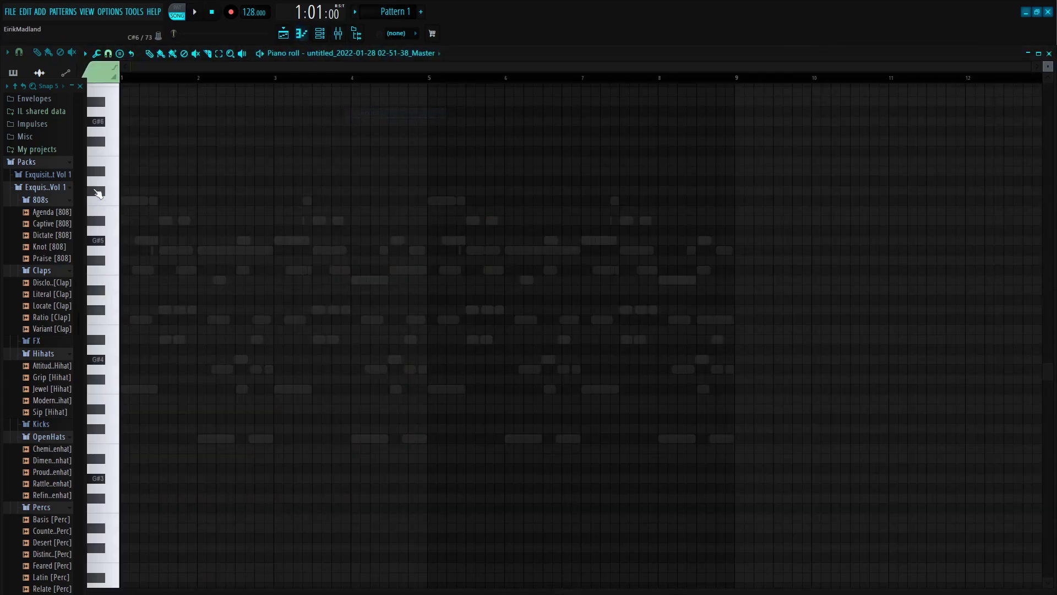
key(F9)
key(space)
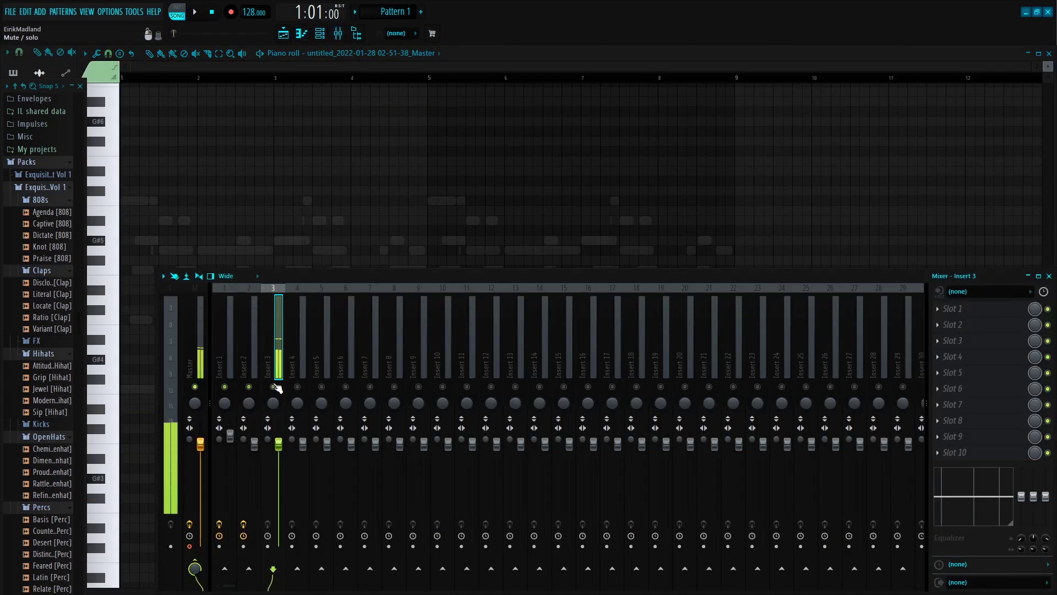
Load the Waves Scheps 73 Stereo into insert 3's first effect slot, set its mid gain to -0.4 dB, and close it.
click(965, 310)
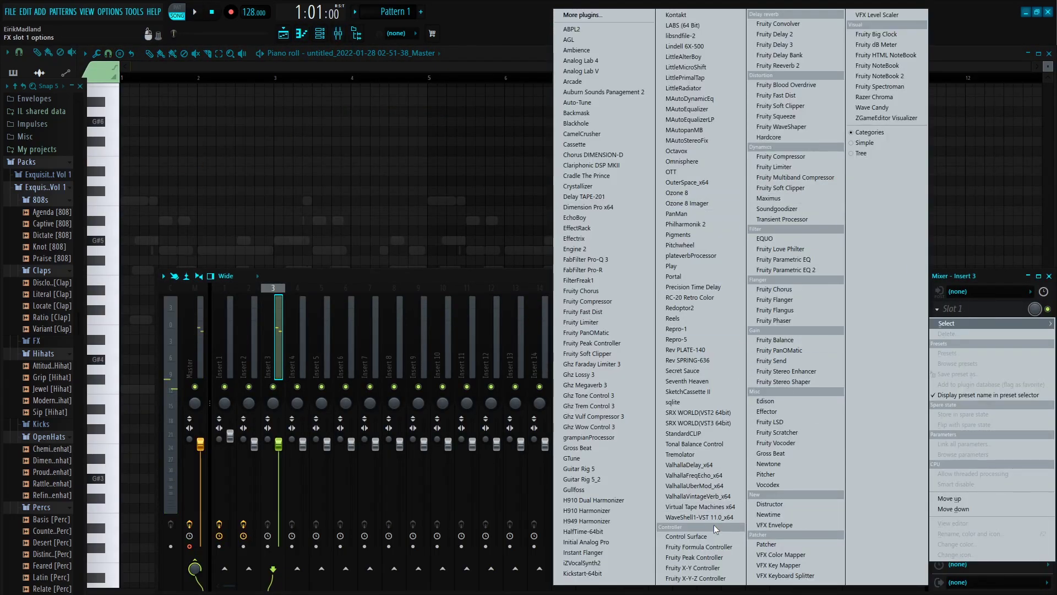
click(699, 518)
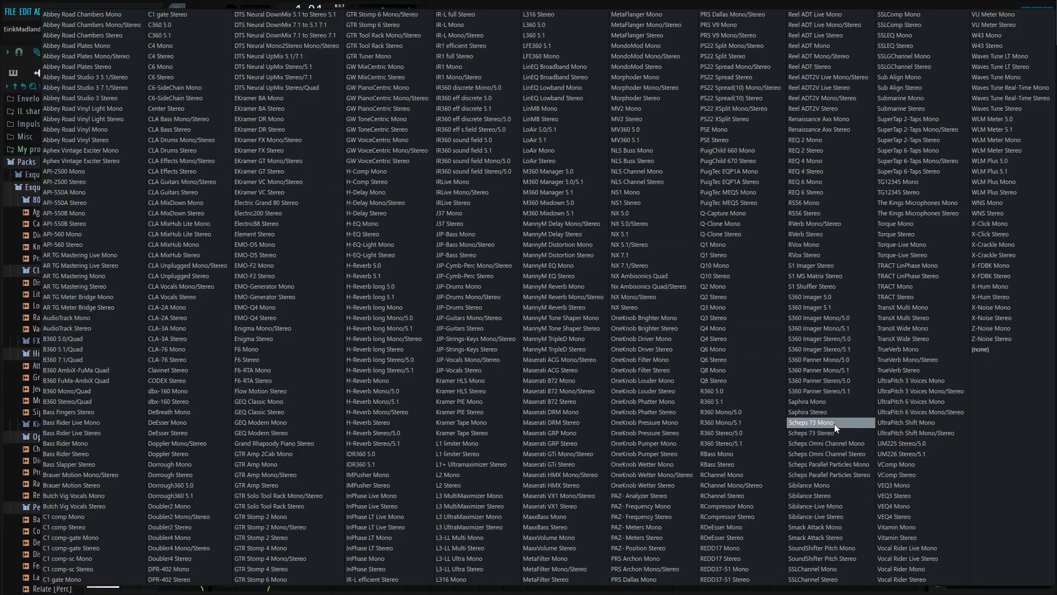
click(833, 433)
key(space)
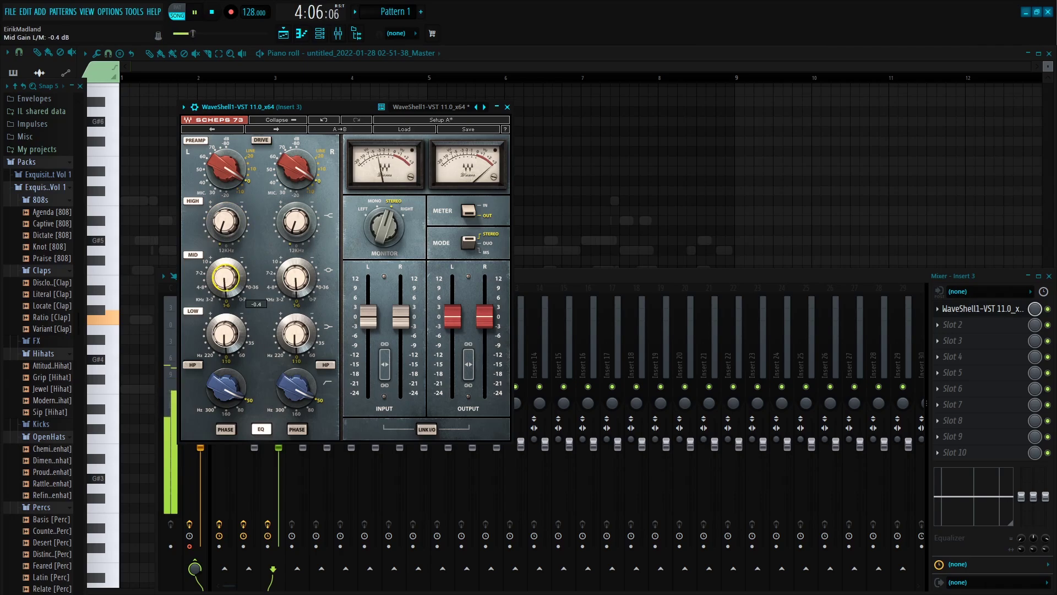
click(507, 107)
key(F9)
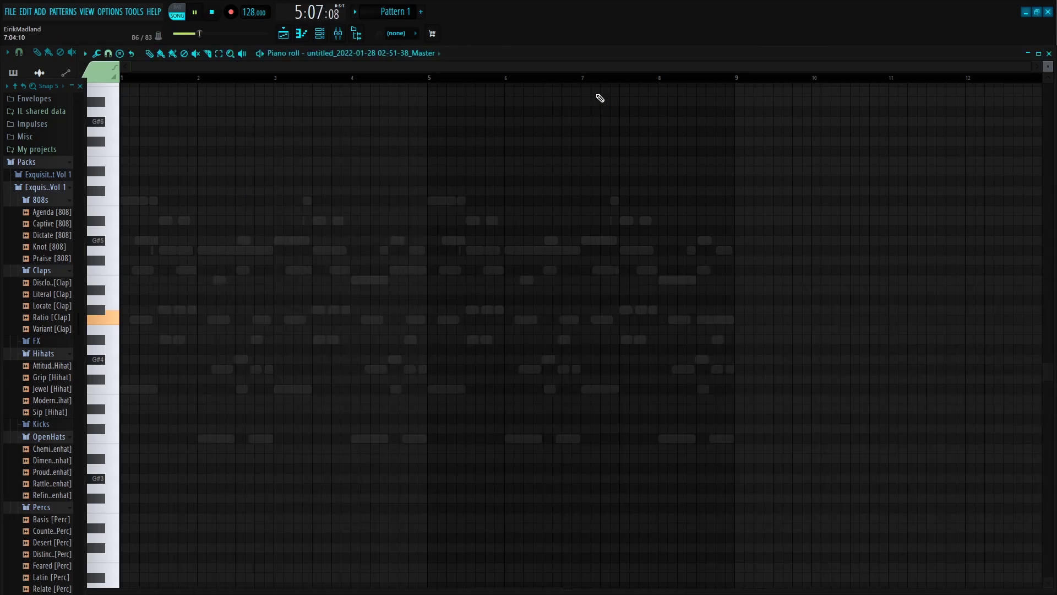
Reopen the rendered clip's settings, try a pitch shift of -200 cents, switch the stretching mode to Auto, and readjust the pitch.
click(319, 35)
key(F6)
key(space)
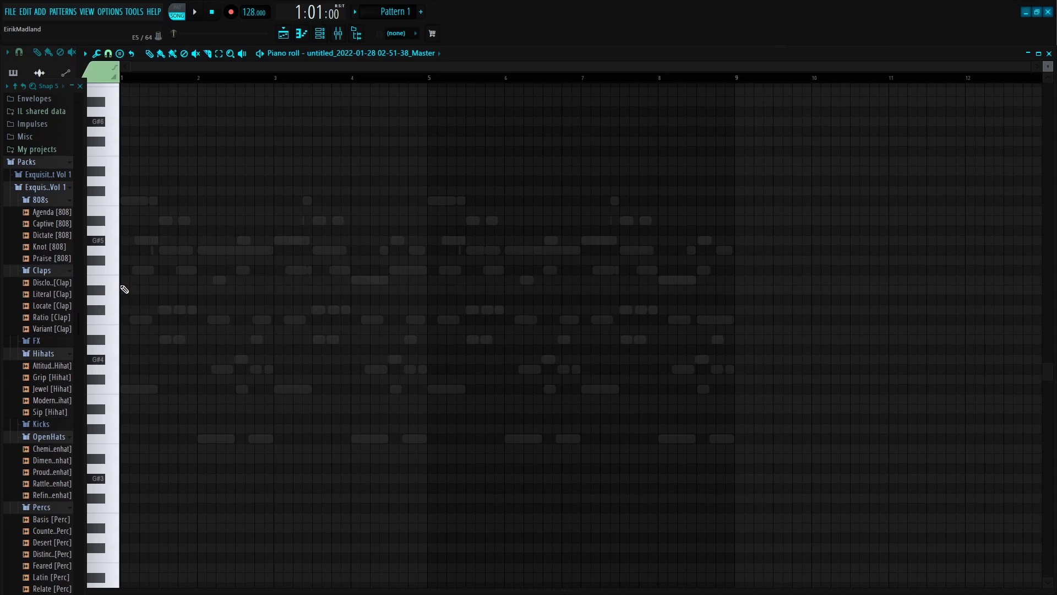
click(282, 34)
double_click(286, 187)
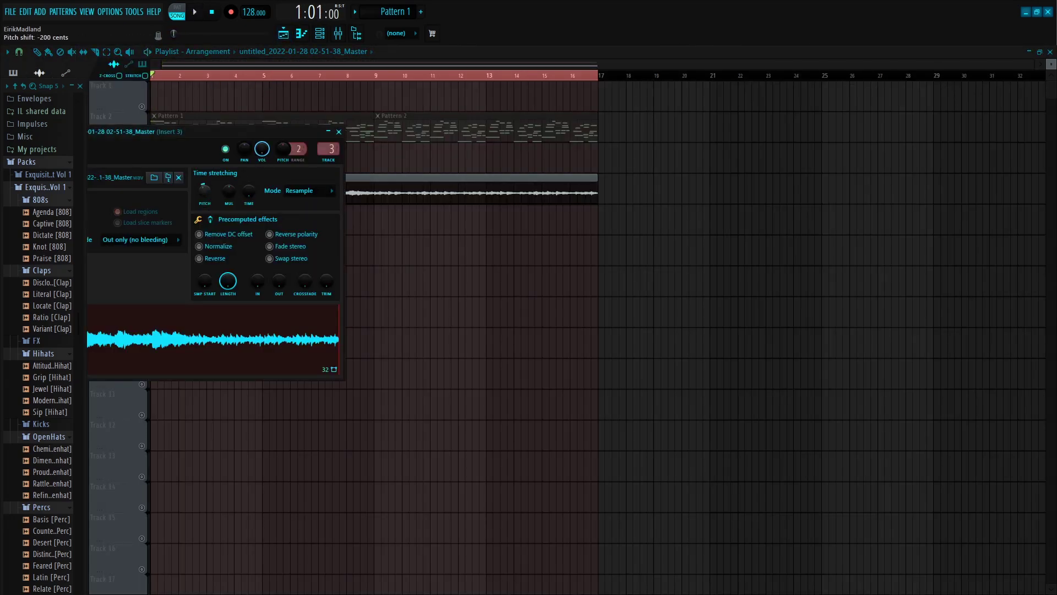
key(space)
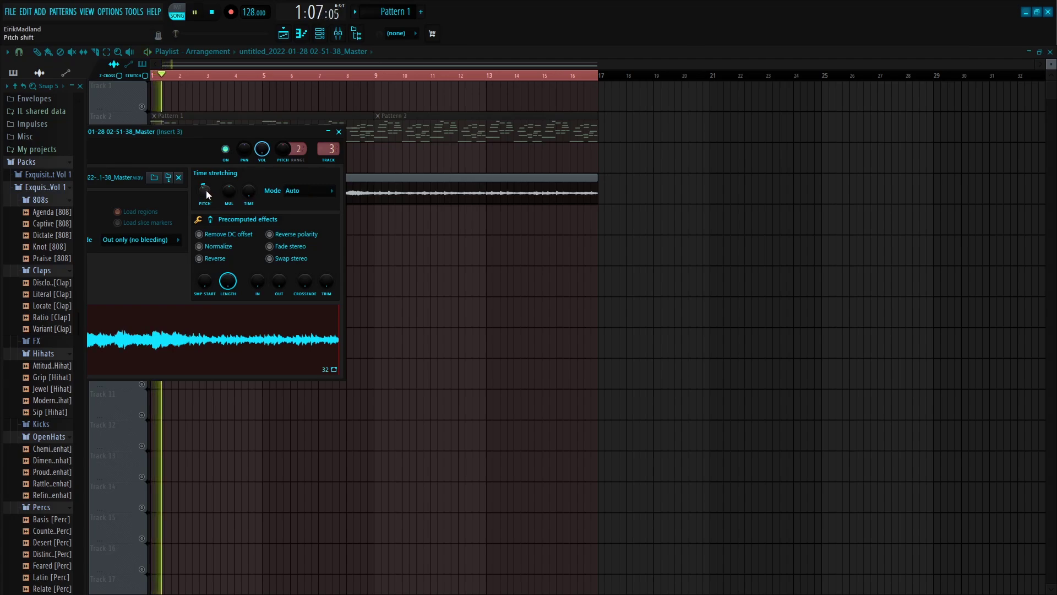
drag(206, 194, 207, 203)
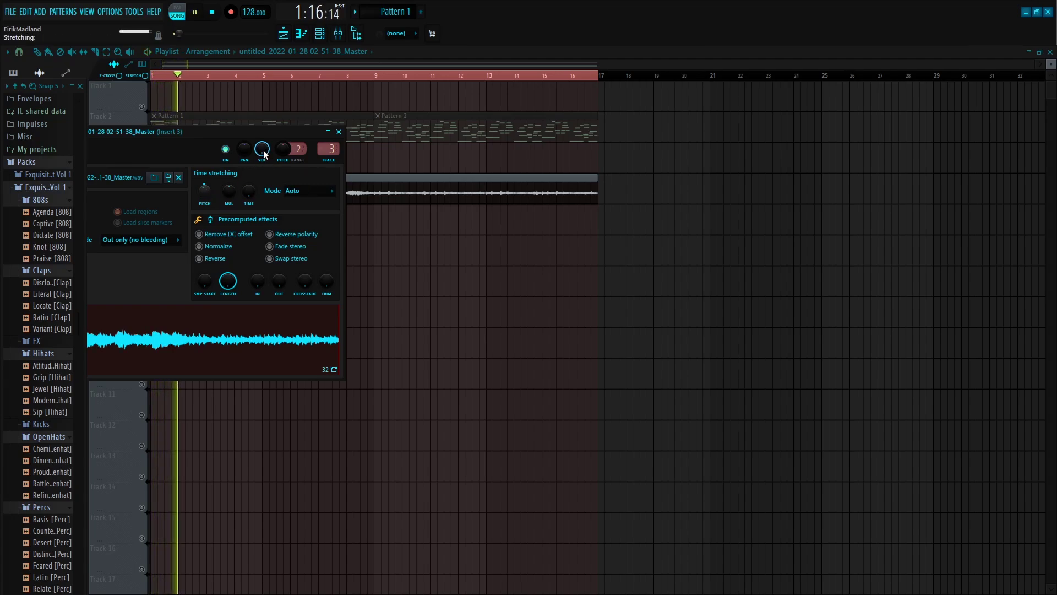
Raise the rendered clip's channel volume, close its settings, and unmute Tracks 5 and 6.
drag(265, 154, 265, 144)
click(338, 132)
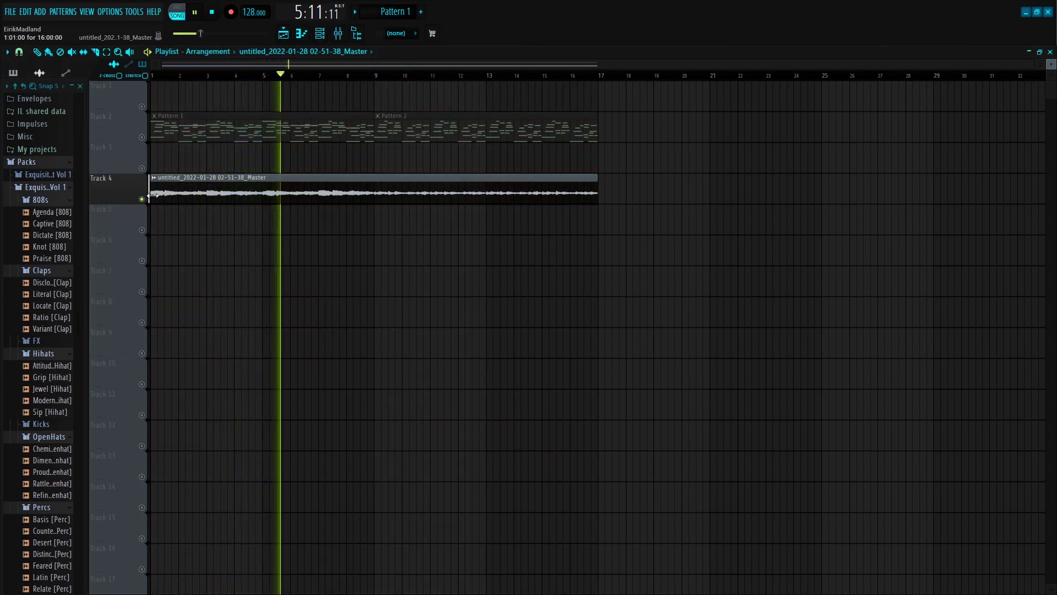
click(142, 230)
click(141, 260)
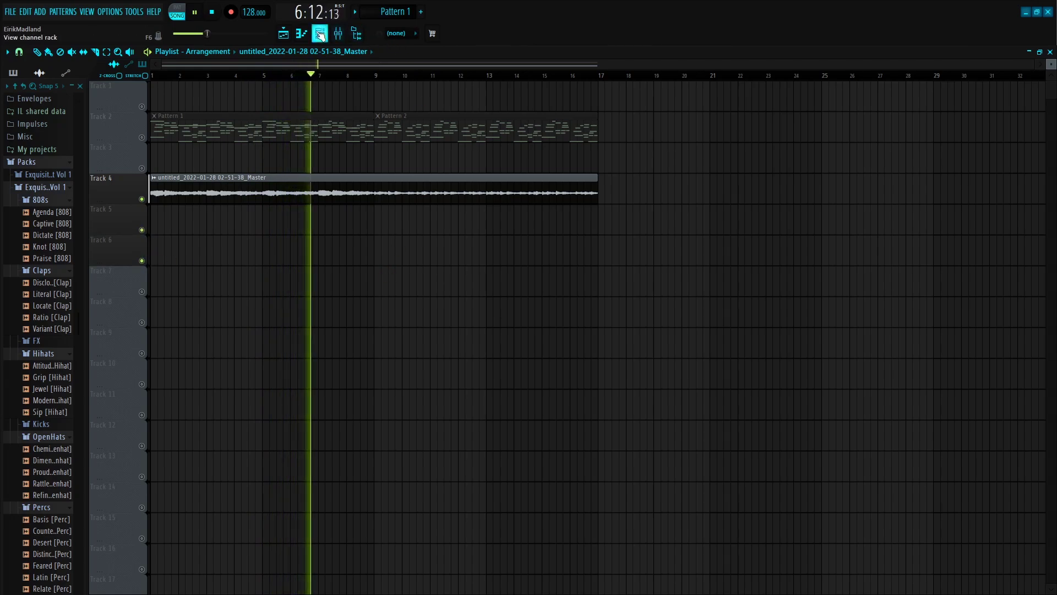
key(F6)
key(F6)
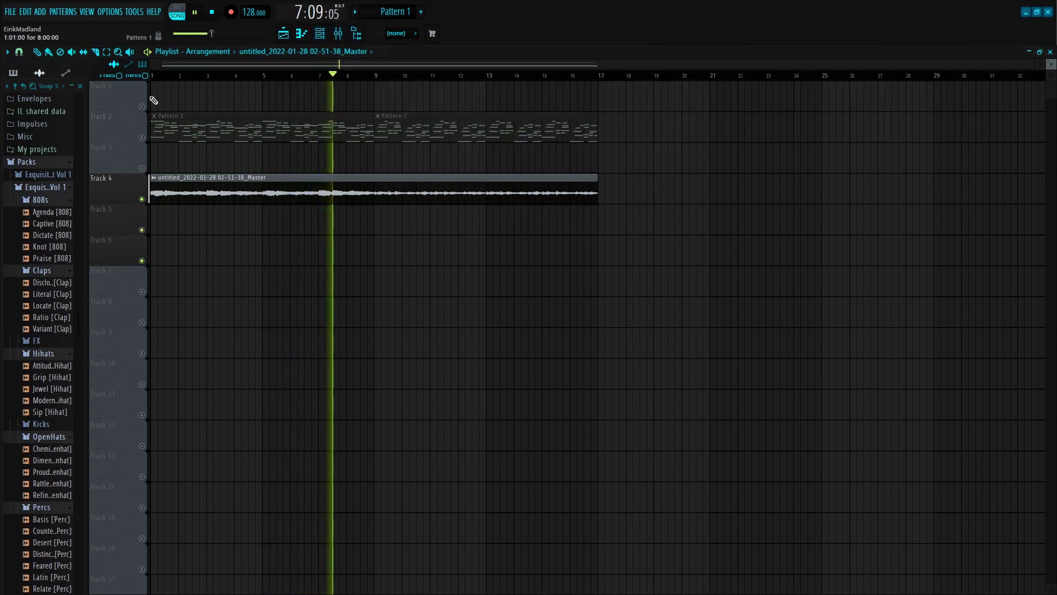
Slice the rendered audio clip at bar 9 and delete both pattern clips from Track 2.
click(95, 53)
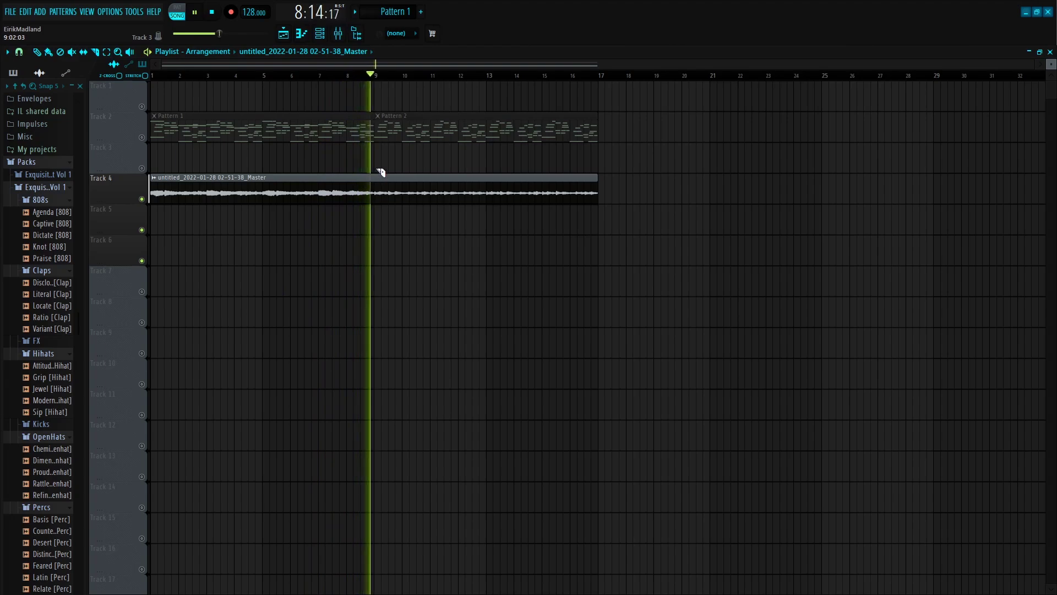
click(375, 211)
drag(652, 143, 153, 113)
key(Delete)
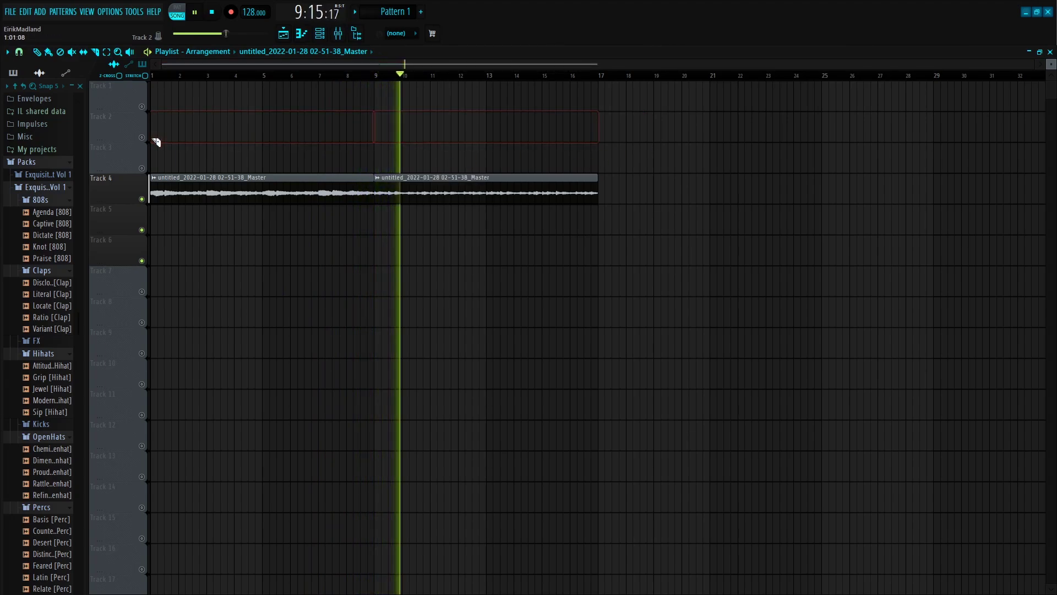
Unmute all playlist tracks and move both halves of the sliced audio clip up to Track 3.
right_click(144, 168)
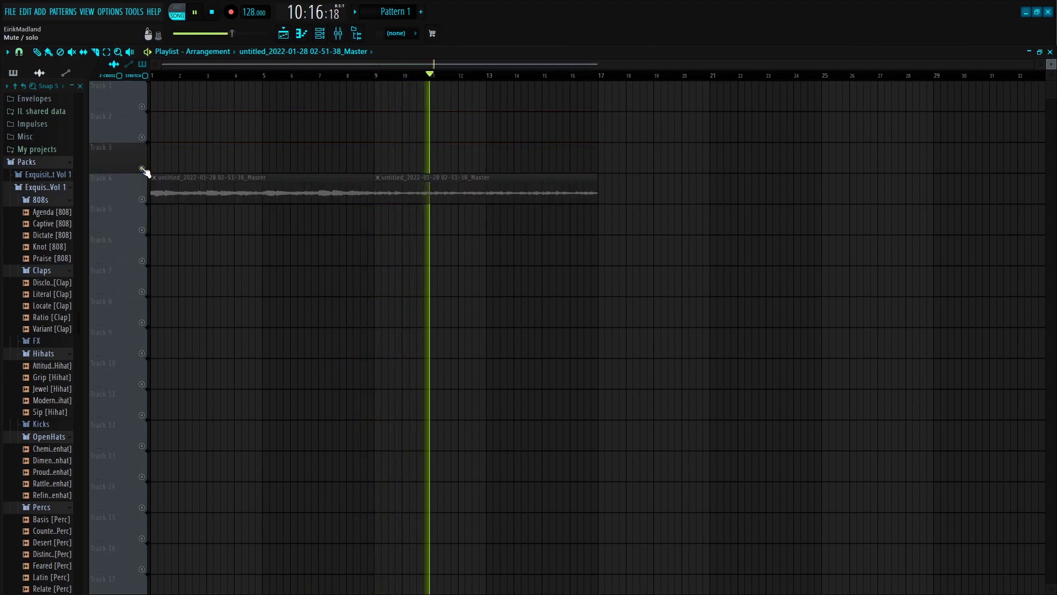
right_click(143, 168)
mouse_move(680, 250)
mouse_down()
mouse_move(542, 204)
mouse_move(189, 179)
mouse_up()
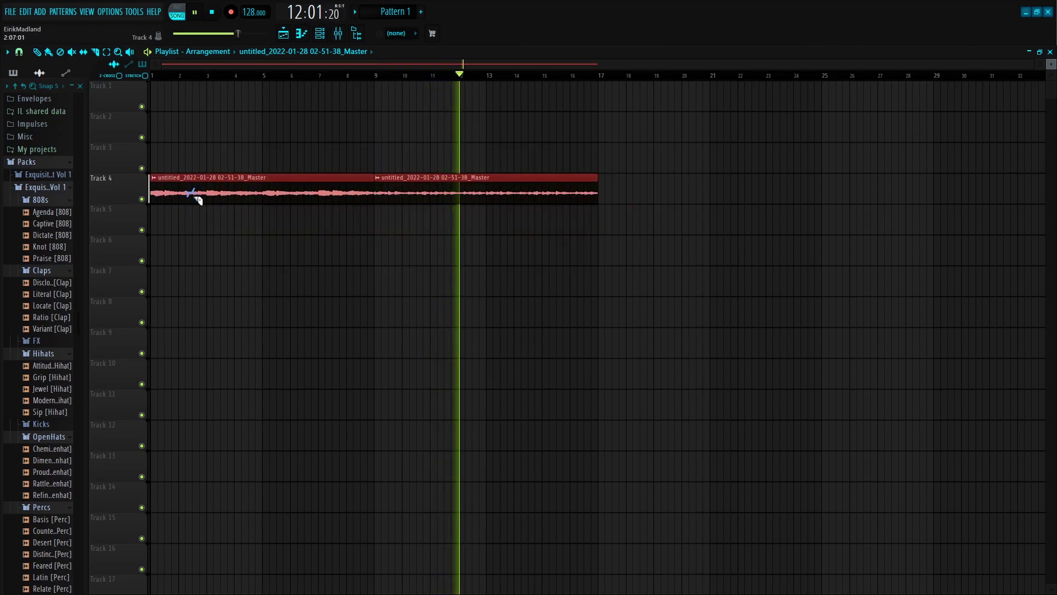
ctrl+click(167, 117)
drag(677, 223, 243, 141)
ctrl+click(364, 199)
Switch to the empty Pattern 3 and place it at bar 1 of Track 5.
scroll(394, 12, down, 1)
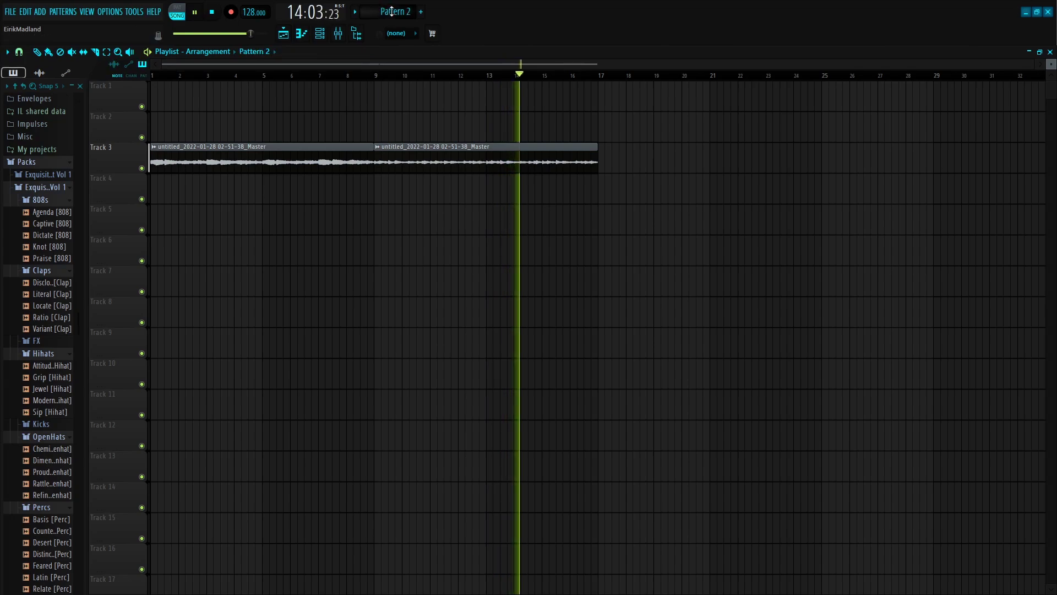
click(158, 221)
right_click(221, 229)
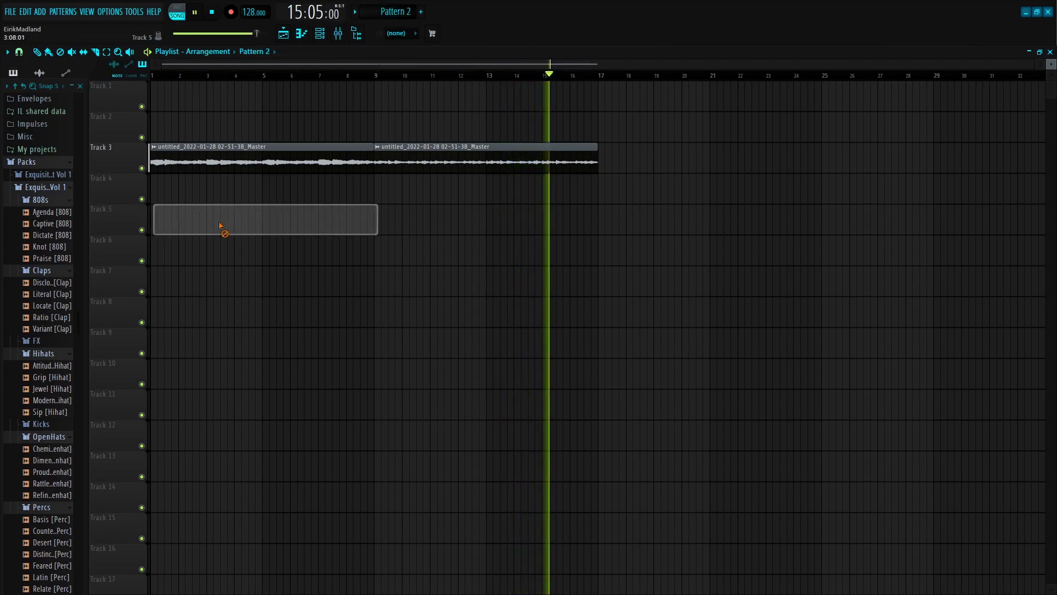
scroll(391, 14, down, 1)
click(158, 220)
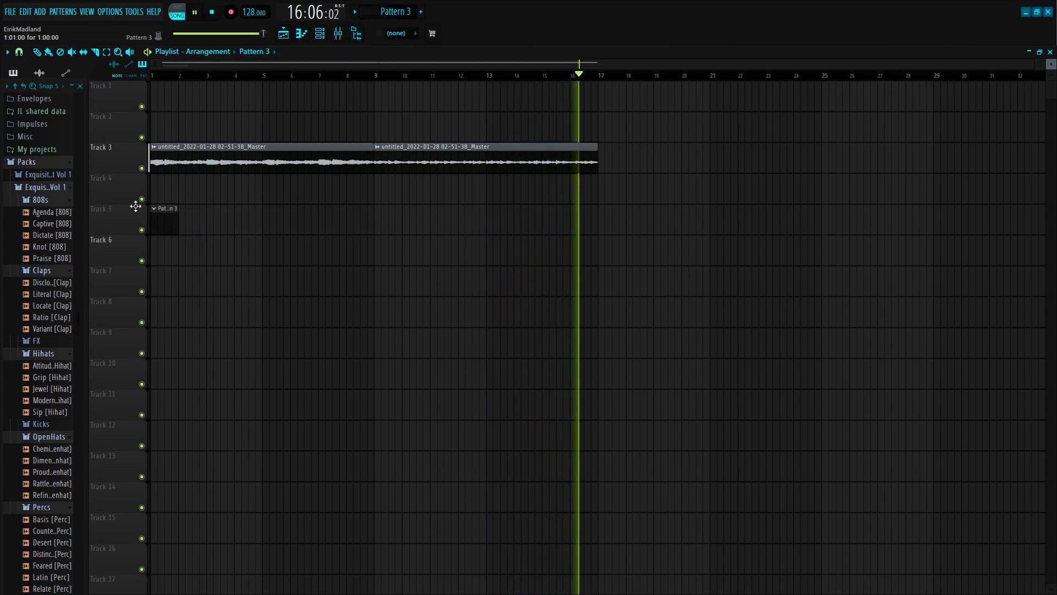
Extend the Pattern 3 clip to four bars and duplicate it along Track 5 up to bar 17.
drag(180, 220, 263, 231)
key(ctrl+b)
key(ctrl+b)
key(ctrl+b)
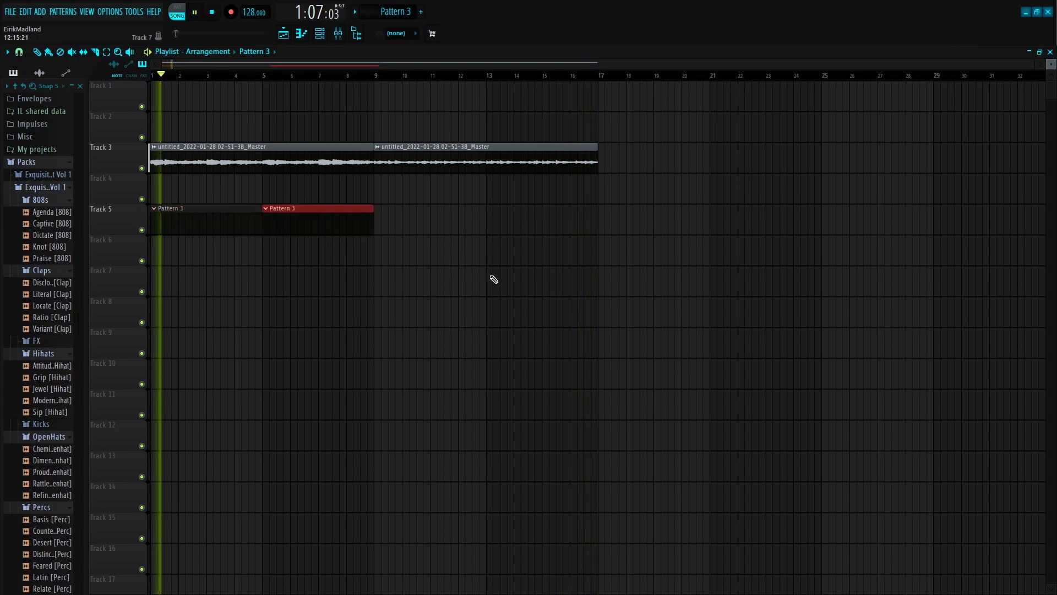
click(388, 132)
right_click(410, 135)
Lower the rendered clip's channel volume to 89% and close its settings.
double_click(333, 163)
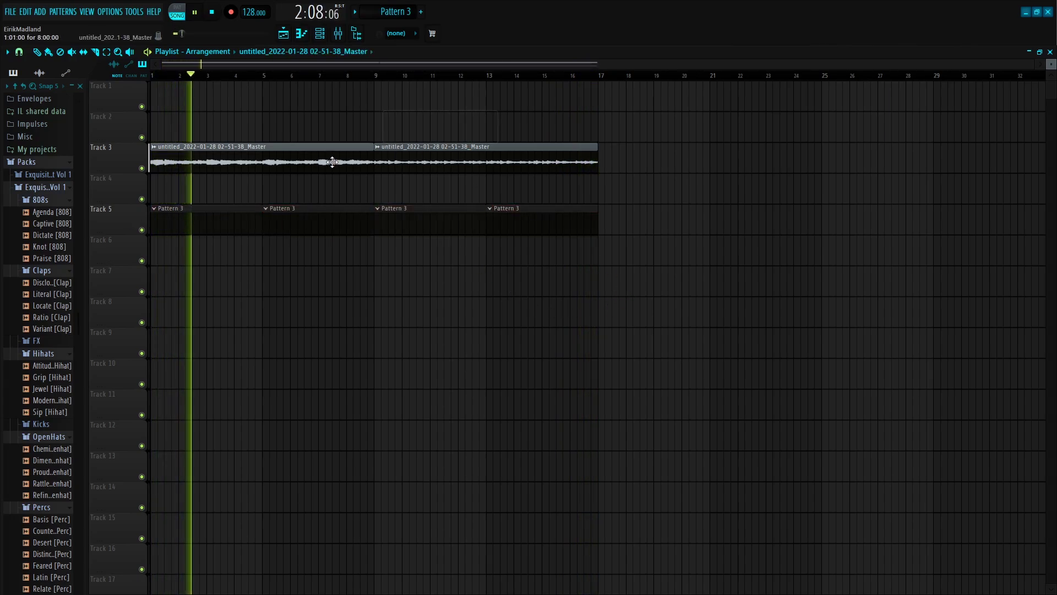
drag(262, 149, 262, 157)
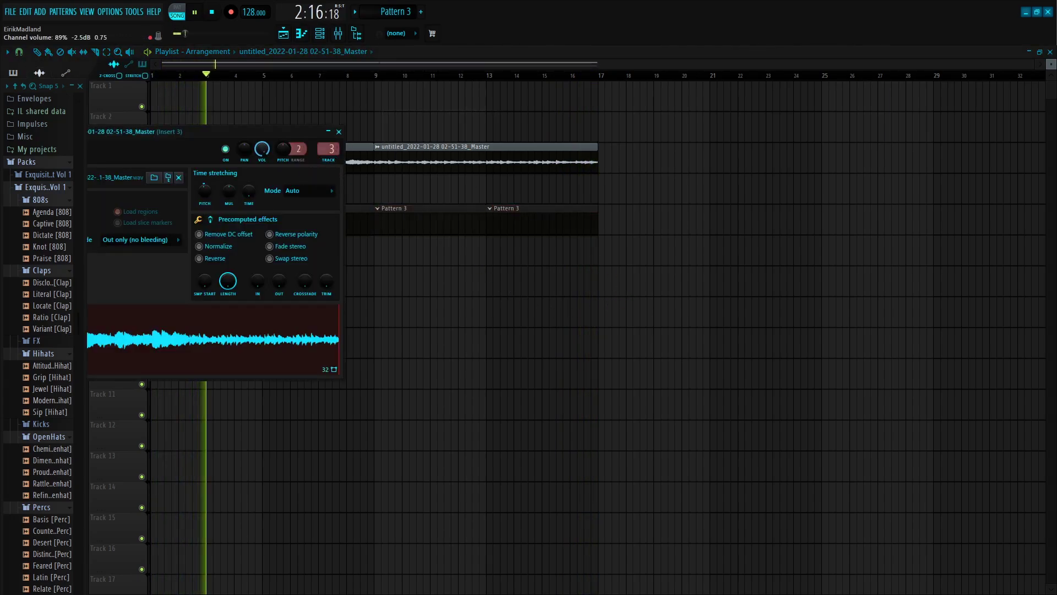
click(339, 132)
Open the channel rack and audition clap samples such as Variant and Literal against the melody.
click(320, 35)
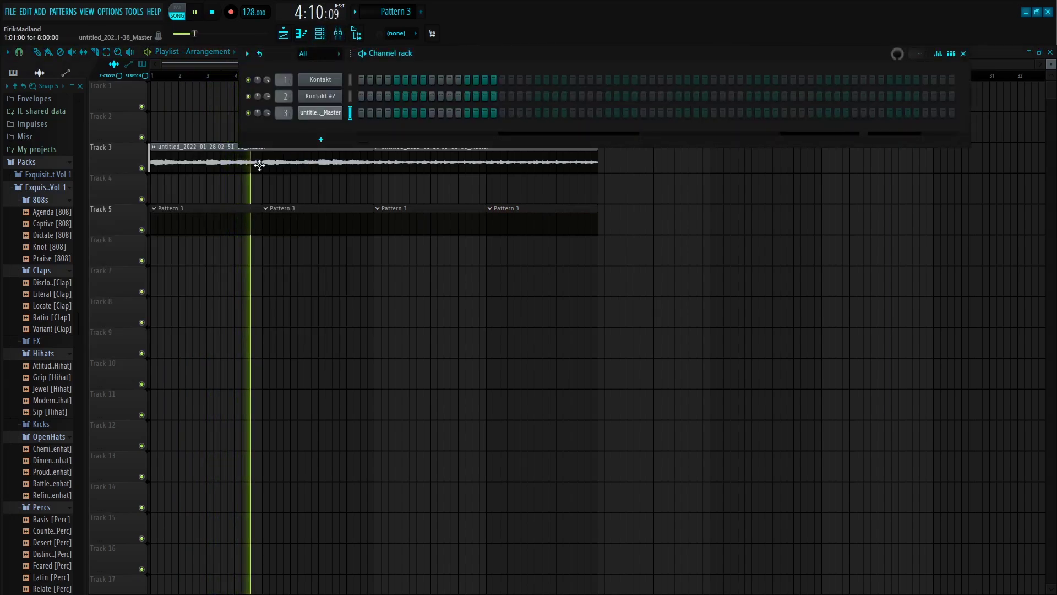
key(space)
click(64, 308)
key(space)
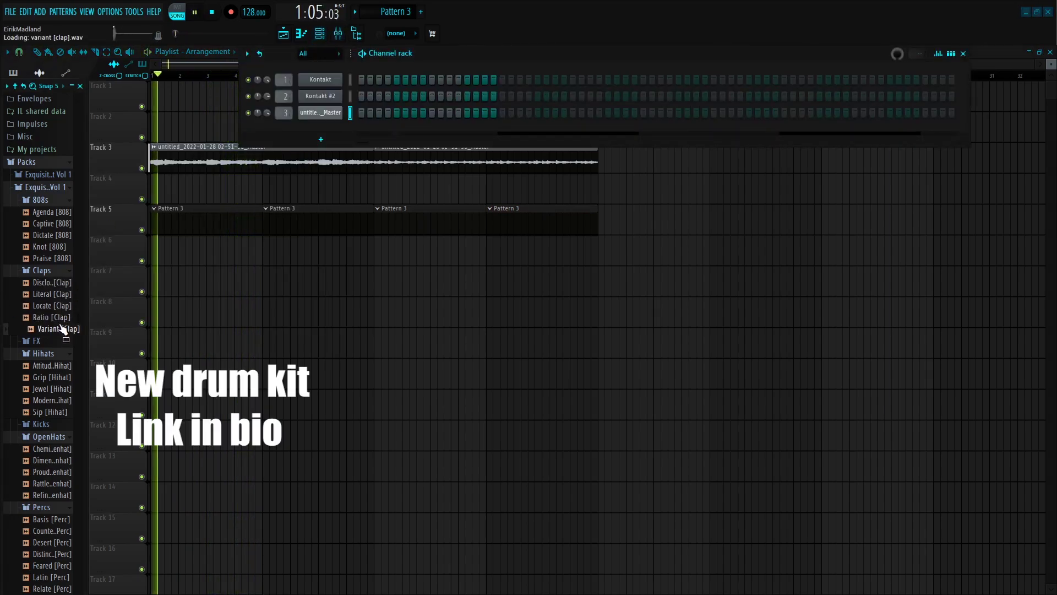
click(64, 294)
scroll(64, 298, down, 3)
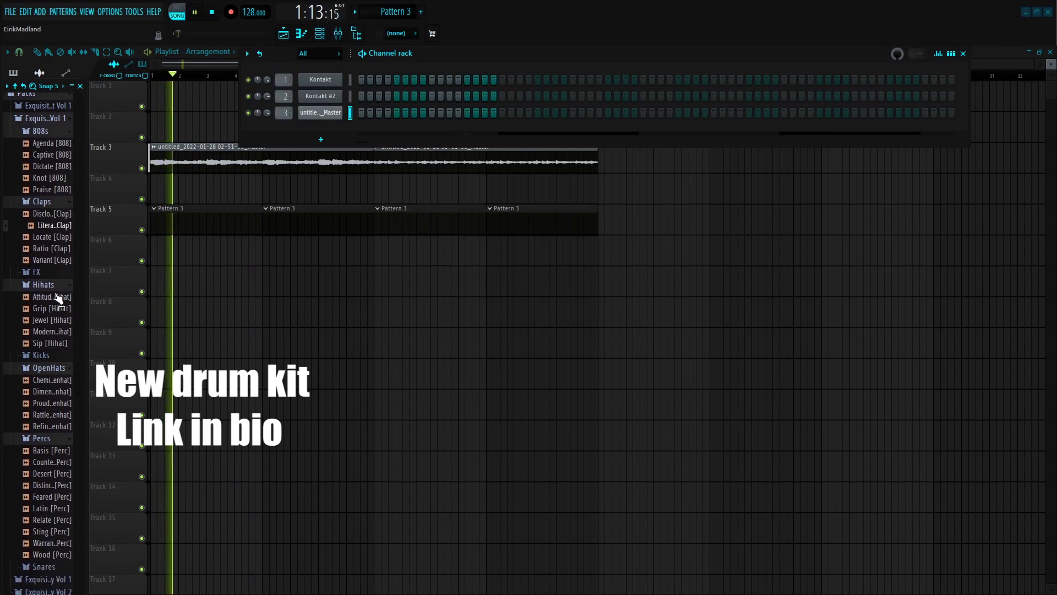
Stop playback and audition the drum kit's snare samples, including Franchise and Offense.
key(space)
scroll(55, 479, down, 2)
click(55, 496)
click(56, 523)
click(56, 532)
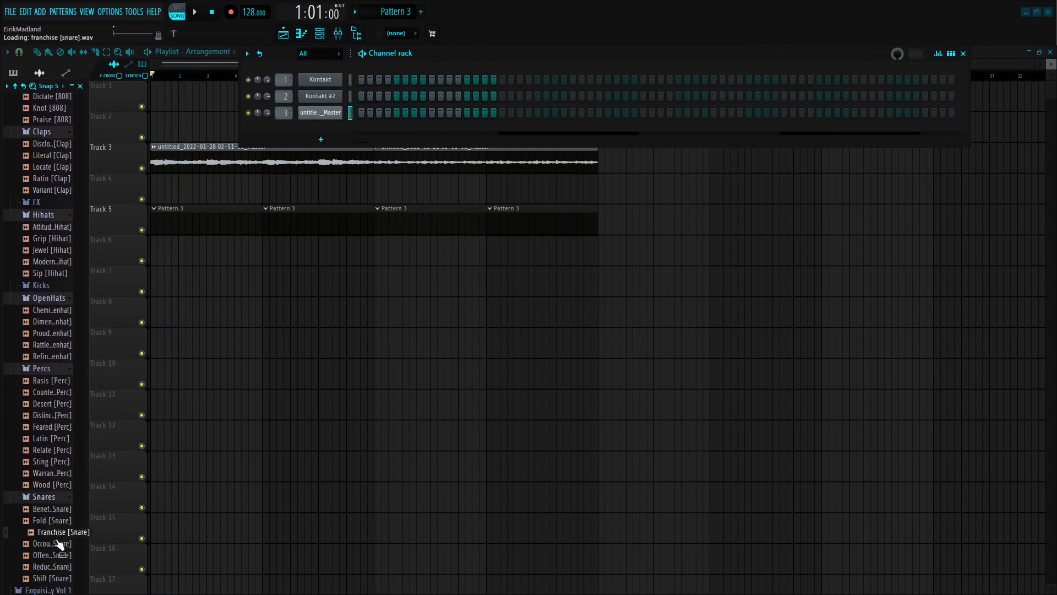
click(57, 543)
click(57, 555)
click(55, 566)
click(55, 555)
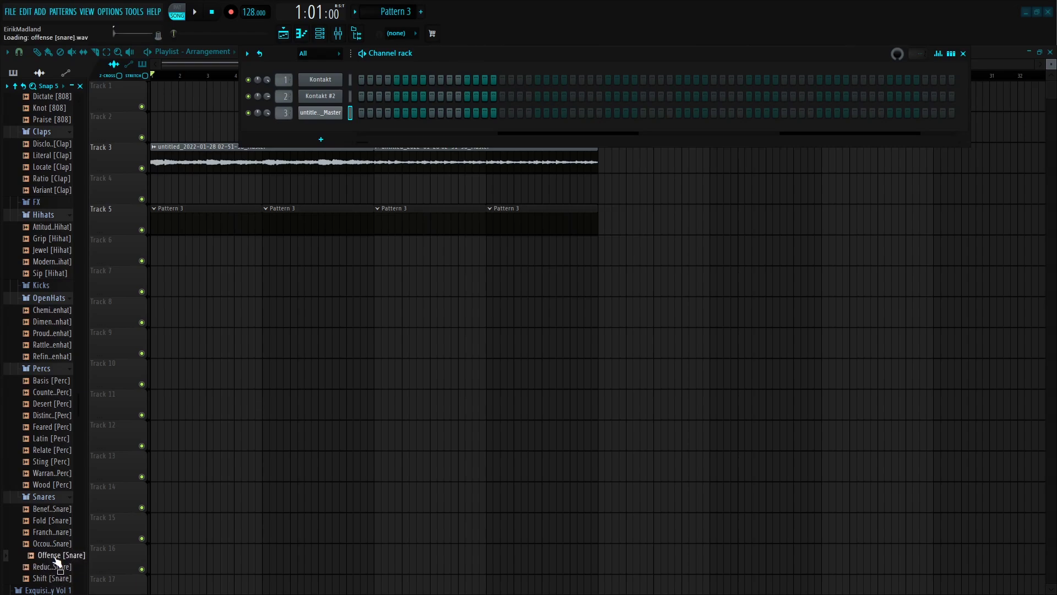
Add the Offense snare as a new channel on mixer insert 4 and enable Normalize for it.
drag(55, 555, 300, 130)
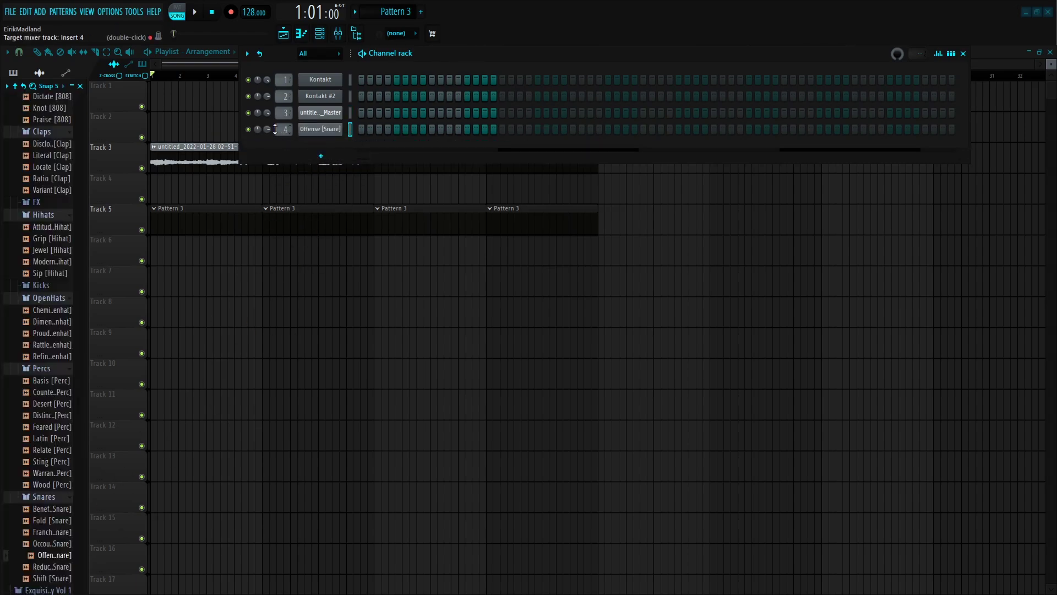
click(306, 128)
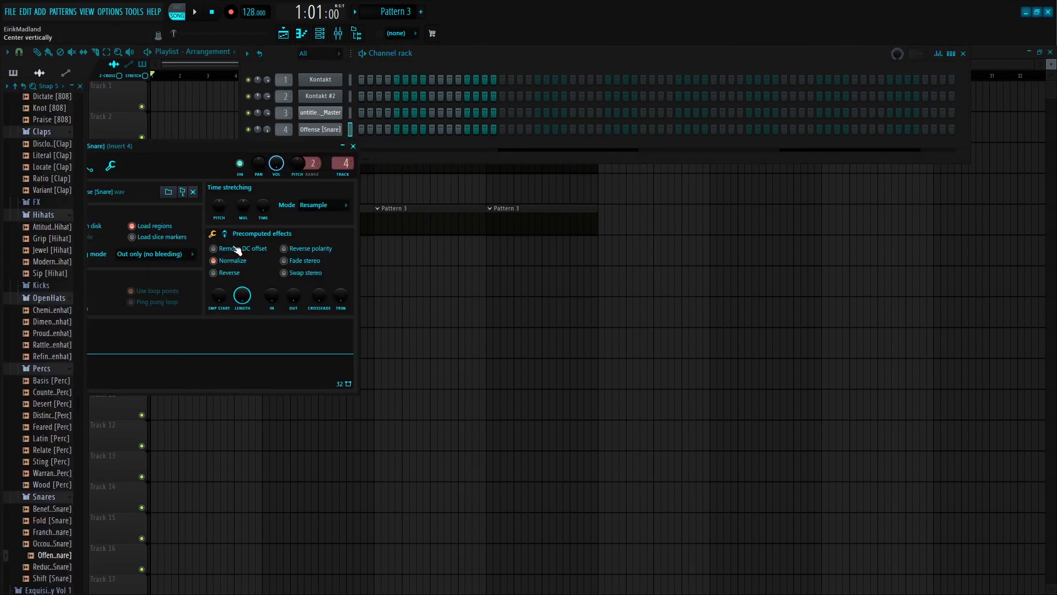
Play the arrangement and place Offense snare hits on steps 9, 25, 41 and 57 of Pattern 3.
key(space)
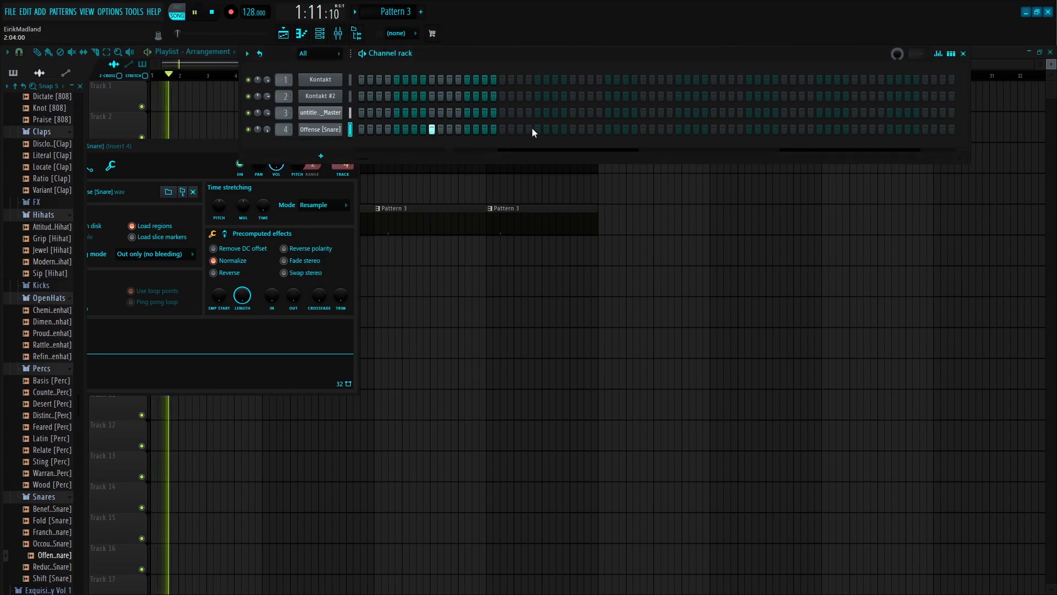
click(573, 129)
click(713, 129)
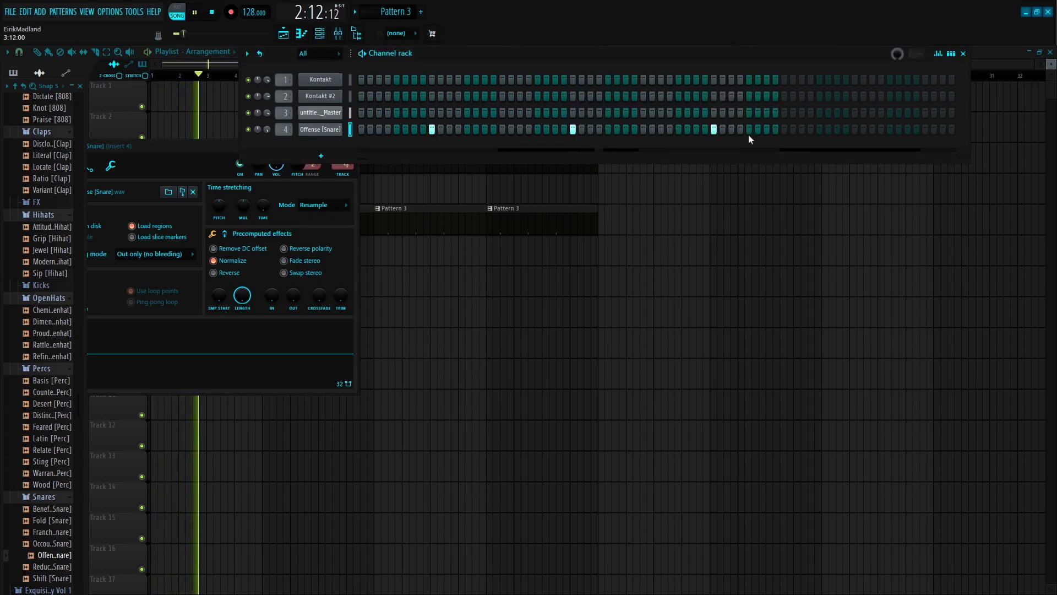
click(856, 130)
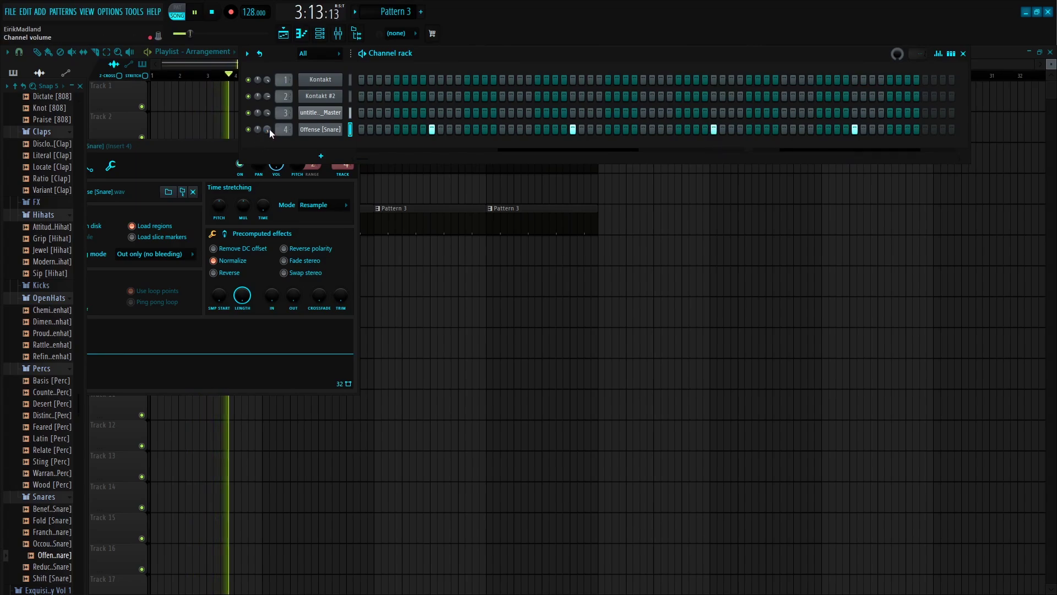
Add the "Chemi…" open hat sample as a channel routed to mixer track 5 and place a hit on step 5.
drag(55, 309, 319, 161)
click(396, 145)
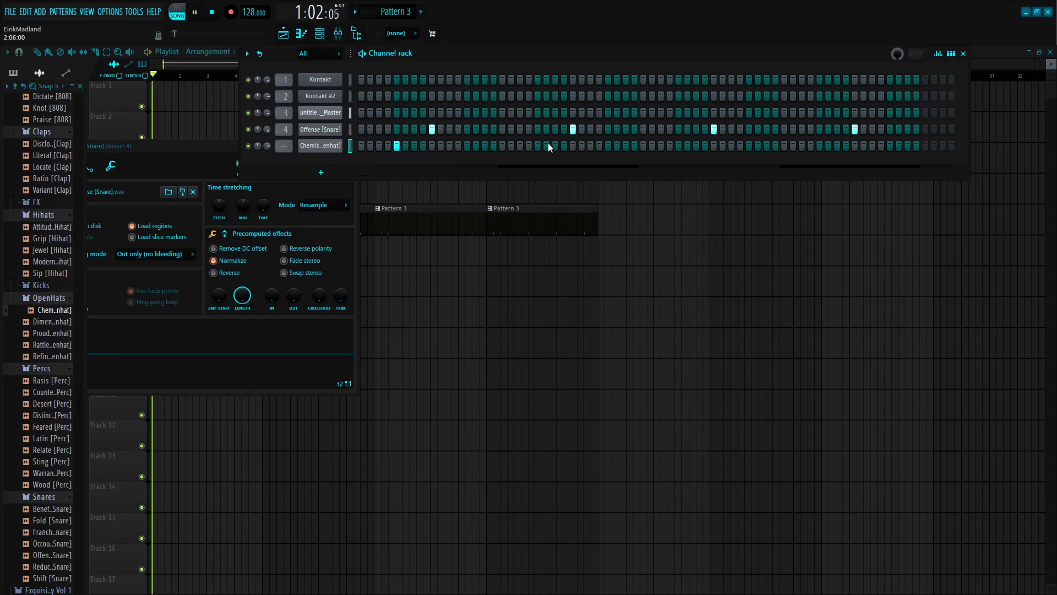
scroll(283, 146, up, 5)
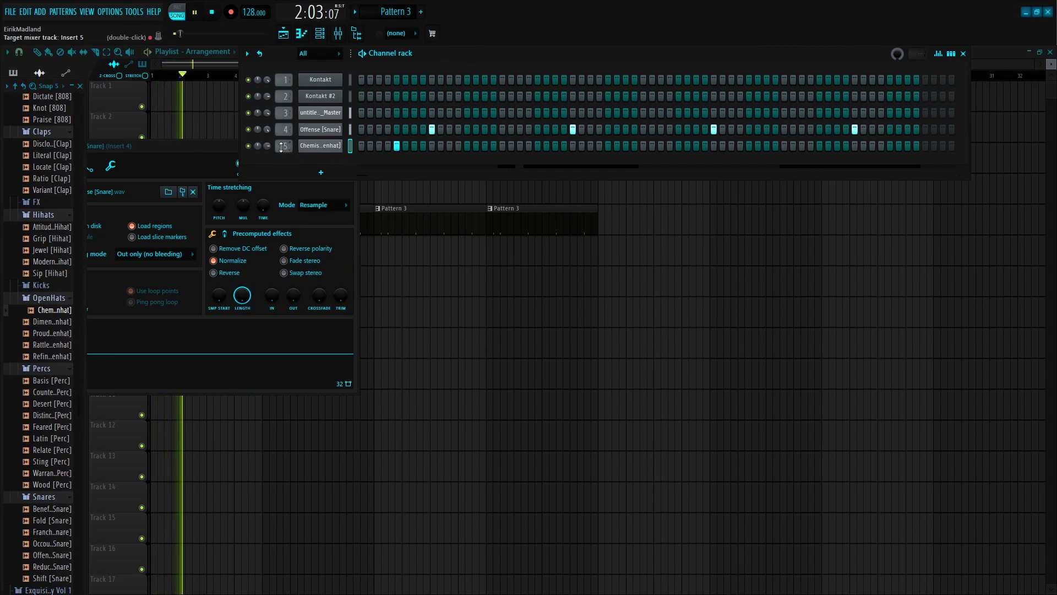
Audition the open hats, then add the "Refin…" sample as a channel on mixer track 6 with a hit on step 61.
click(59, 345)
key(space)
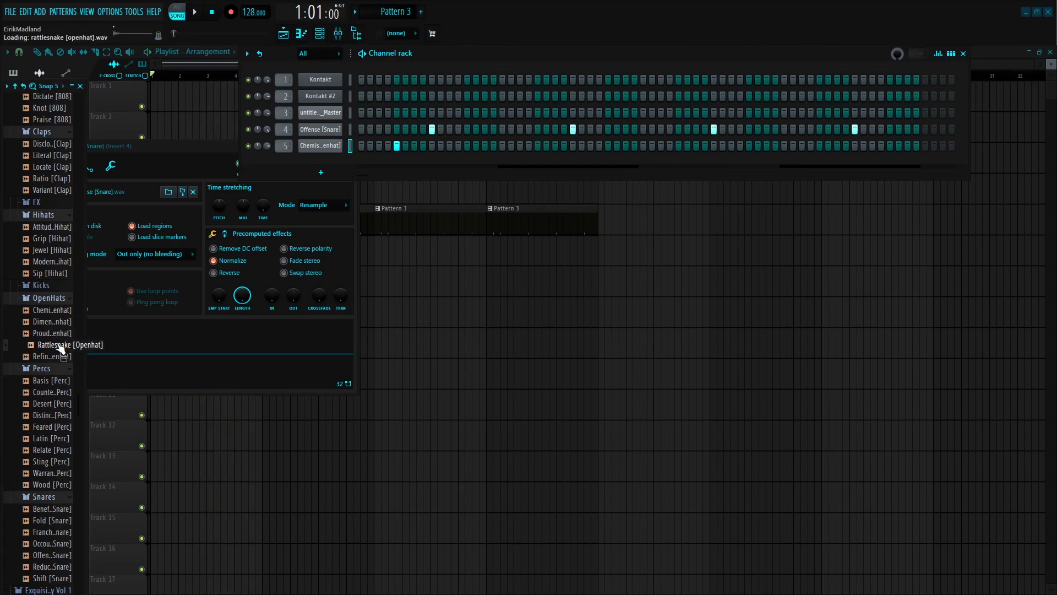
drag(57, 355, 283, 158)
key(space)
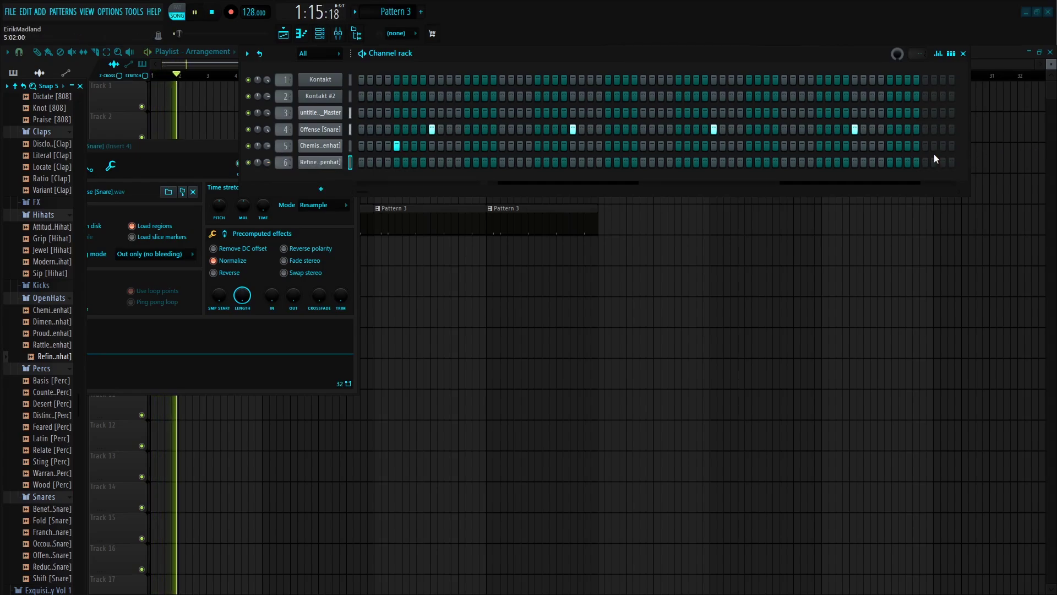
click(890, 162)
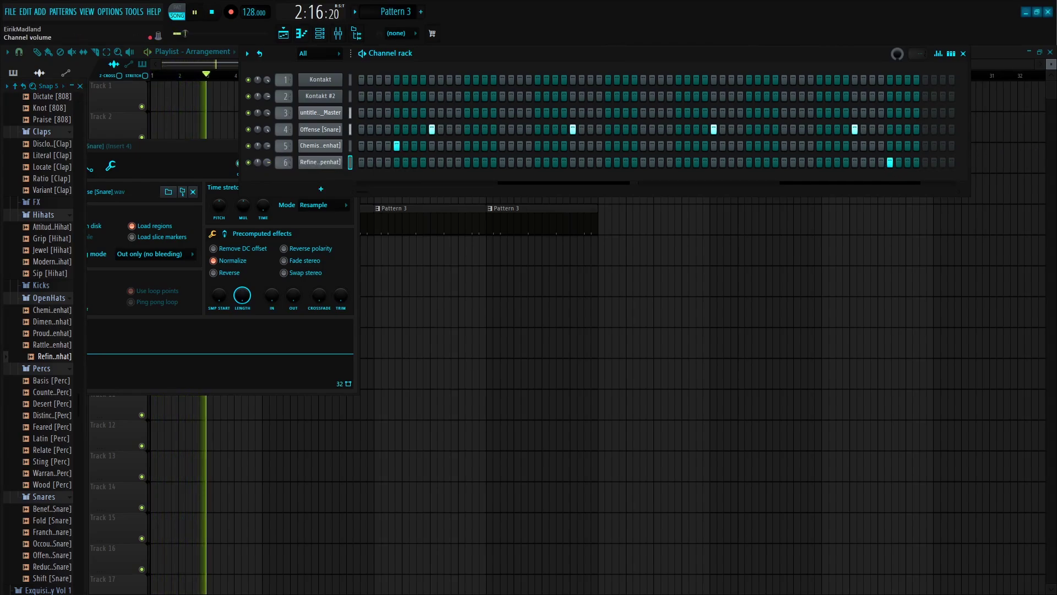
Add the Modern [Hihat] sample as a channel on mixer track 7 and fill every second step with a hit.
scroll(49, 260, up, 3)
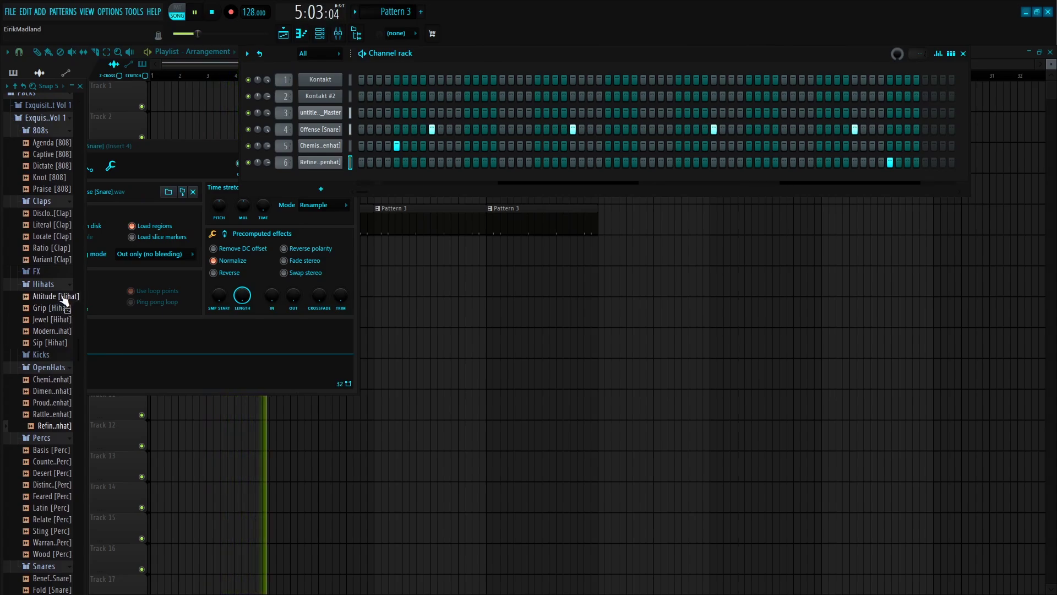
key(space)
click(57, 322)
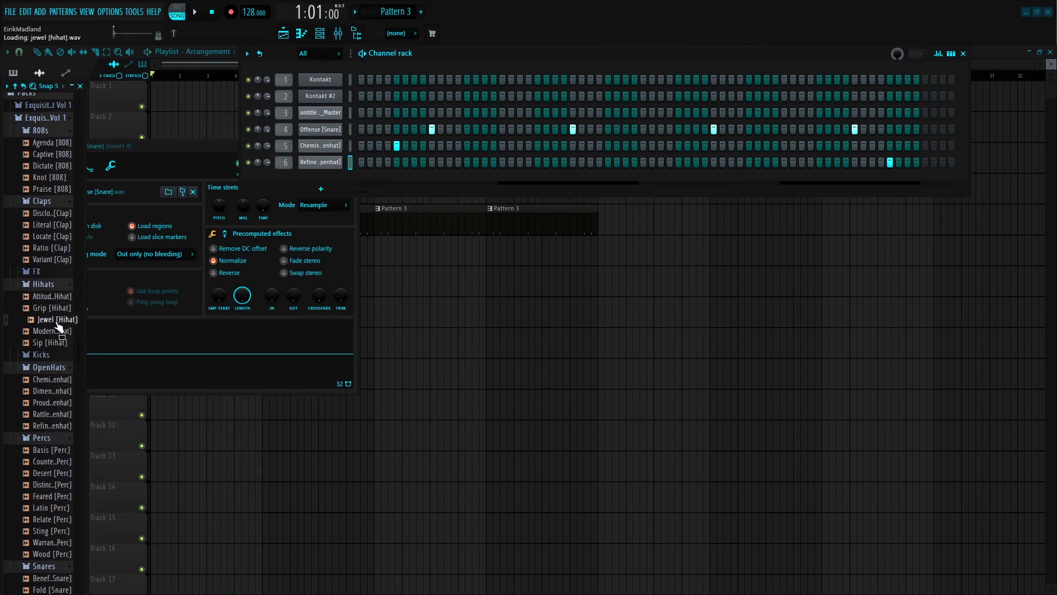
drag(59, 329, 315, 176)
right_click(315, 178)
click(494, 216)
key(space)
scroll(281, 181, up, 5)
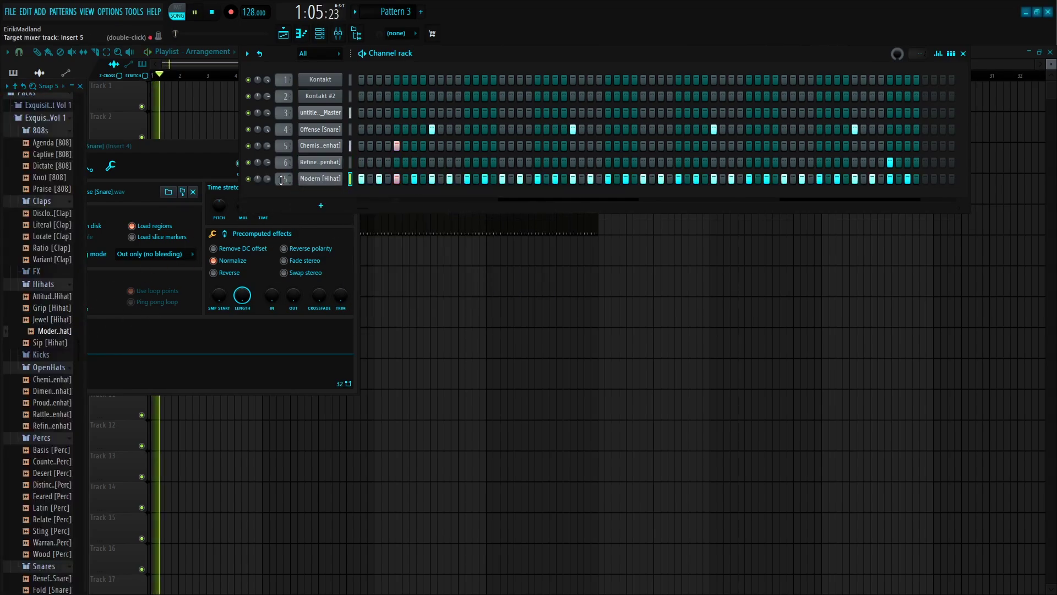
Replace the Modern hi-hat channel's sample with Grip [Hihat] and play the beat.
key(space)
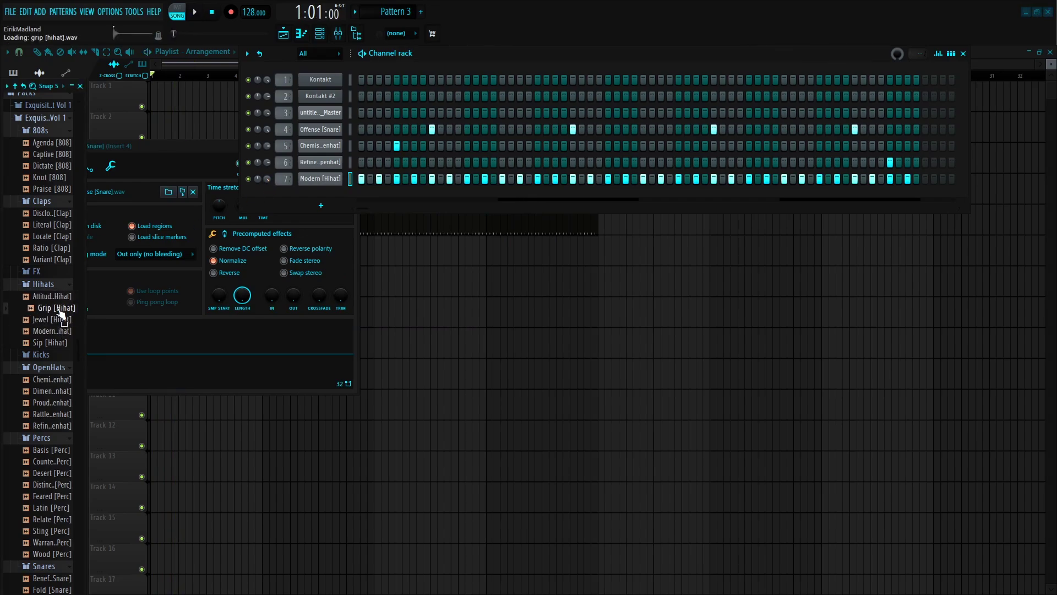
drag(61, 321, 267, 184)
key(space)
Open the Grip hi-hat pattern in the piano roll and lengthen all its notes to two steps each.
right_click(329, 180)
click(375, 179)
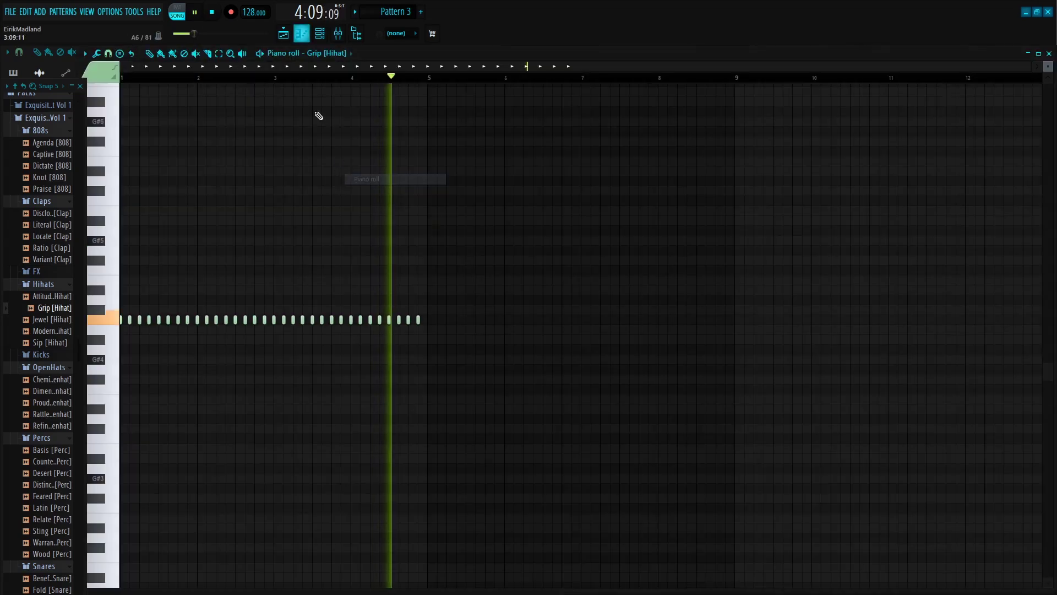
drag(121, 117, 803, 363)
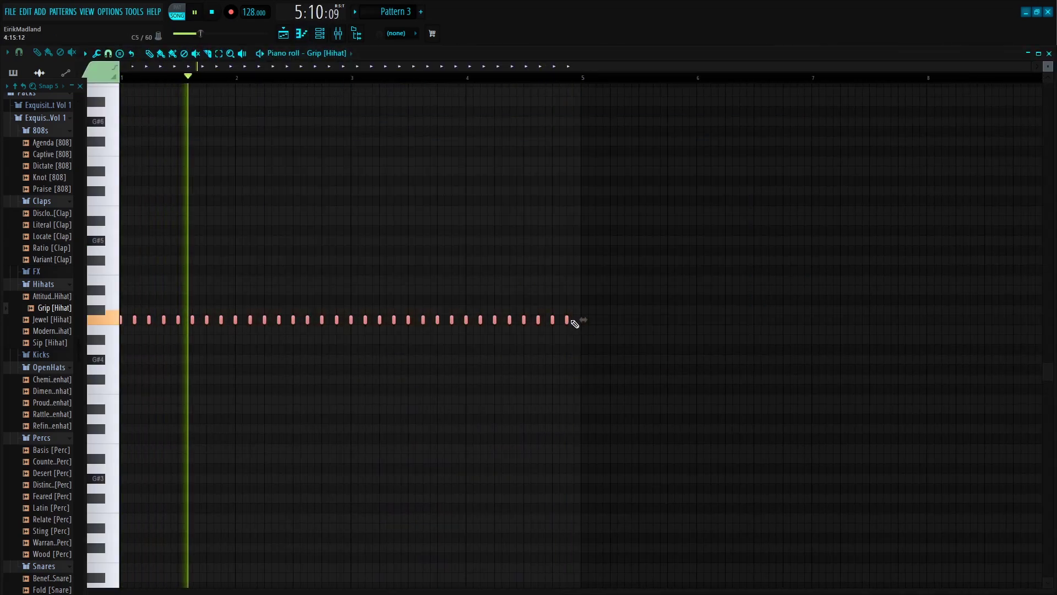
key(space)
drag(572, 323, 579, 328)
key(space)
Randomize the velocities of all Grip hi-hat notes with the randomizer's level settings and play the result.
drag(580, 587, 385, 229)
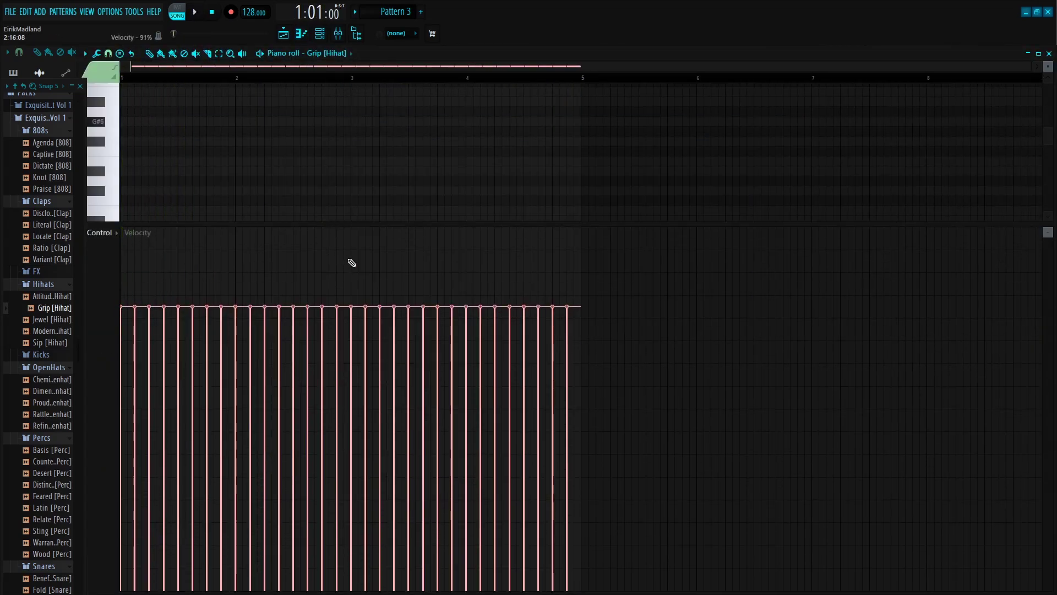
key(space)
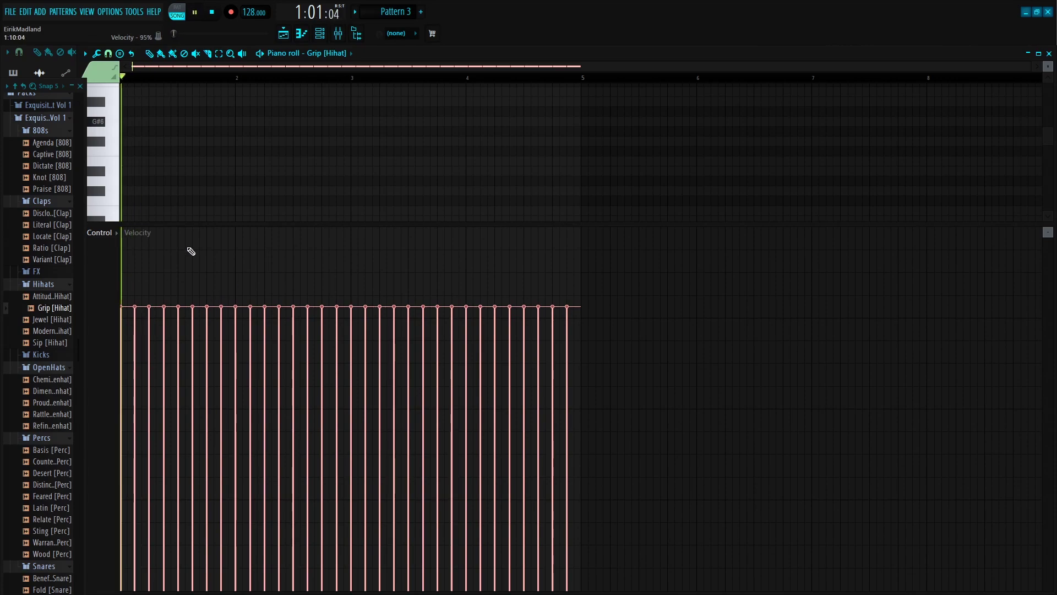
key(space)
key(alt+r)
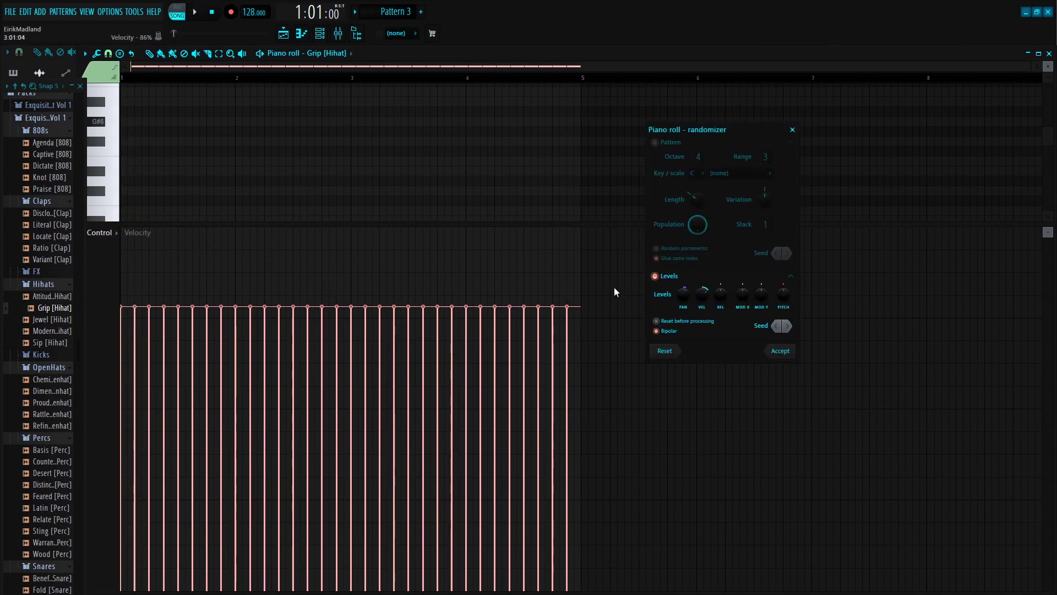
click(780, 350)
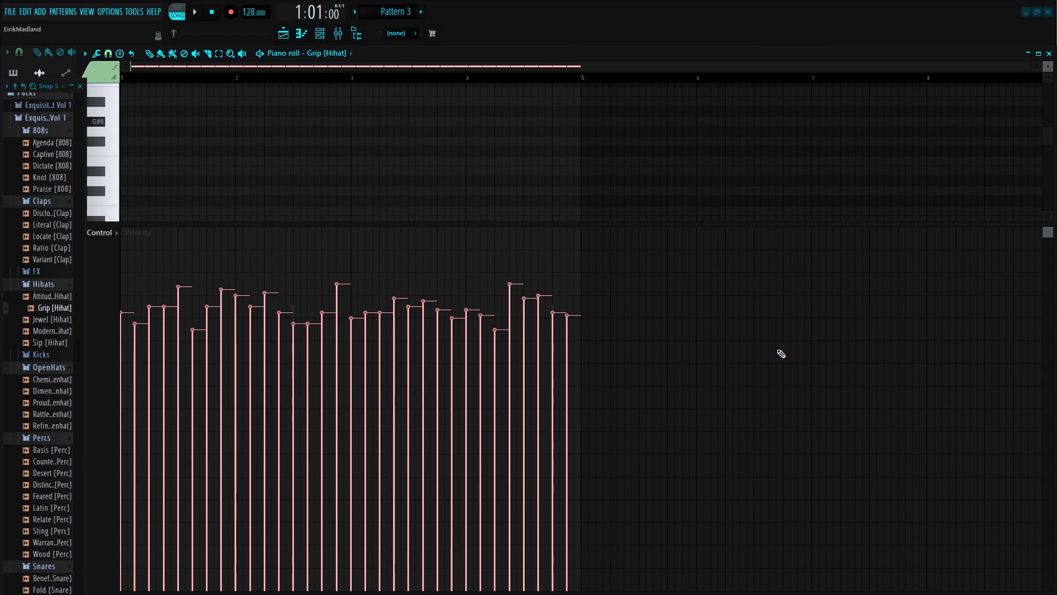
key(space)
drag(401, 226, 401, 588)
Set the piano roll's grid snap to 1/3 step.
scroll(245, 124, up, 3)
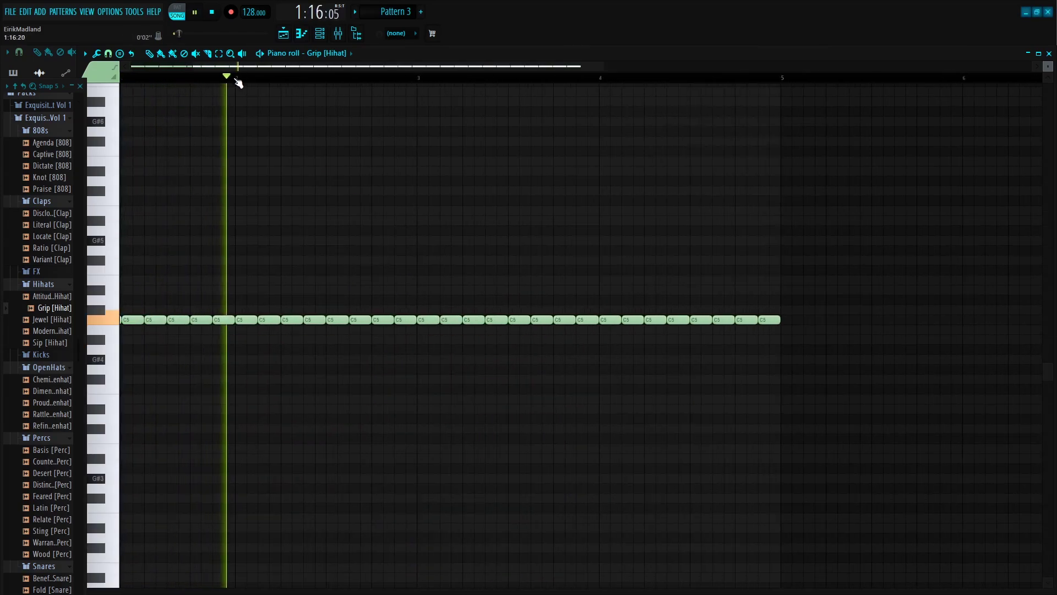
key(space)
click(108, 53)
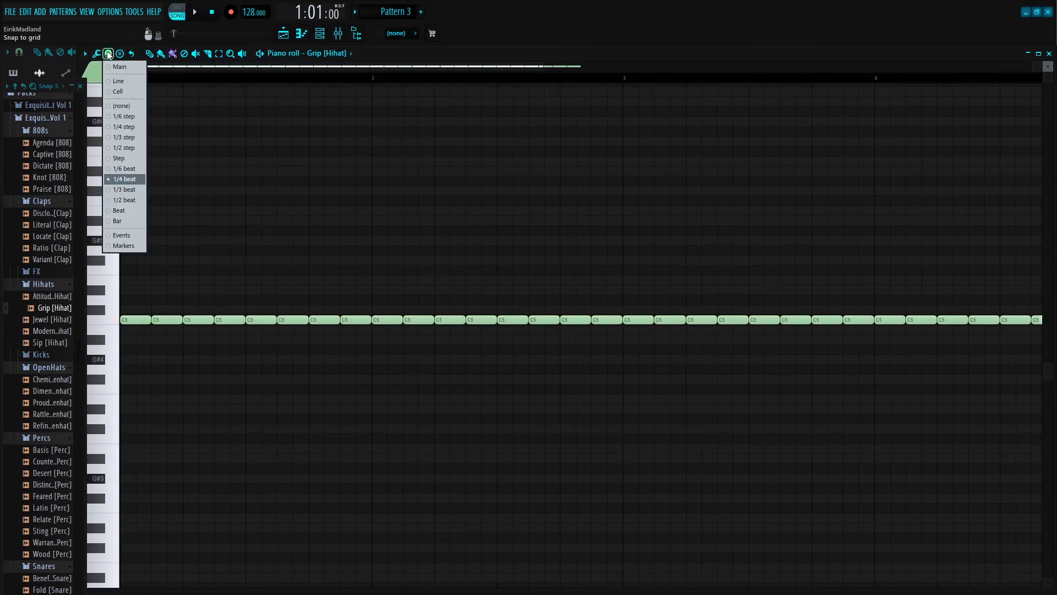
click(126, 148)
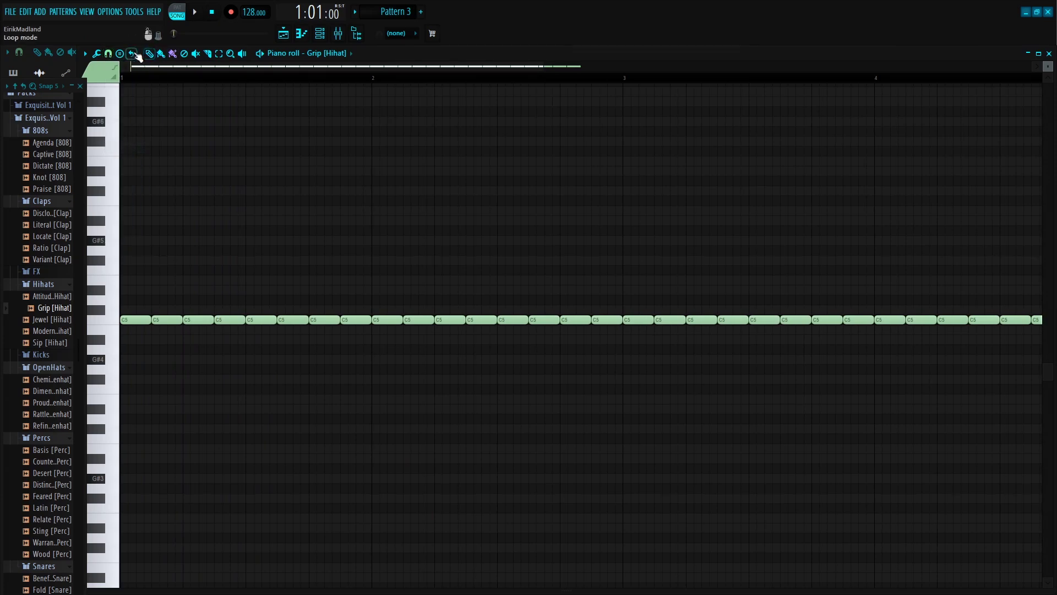
click(110, 54)
click(131, 147)
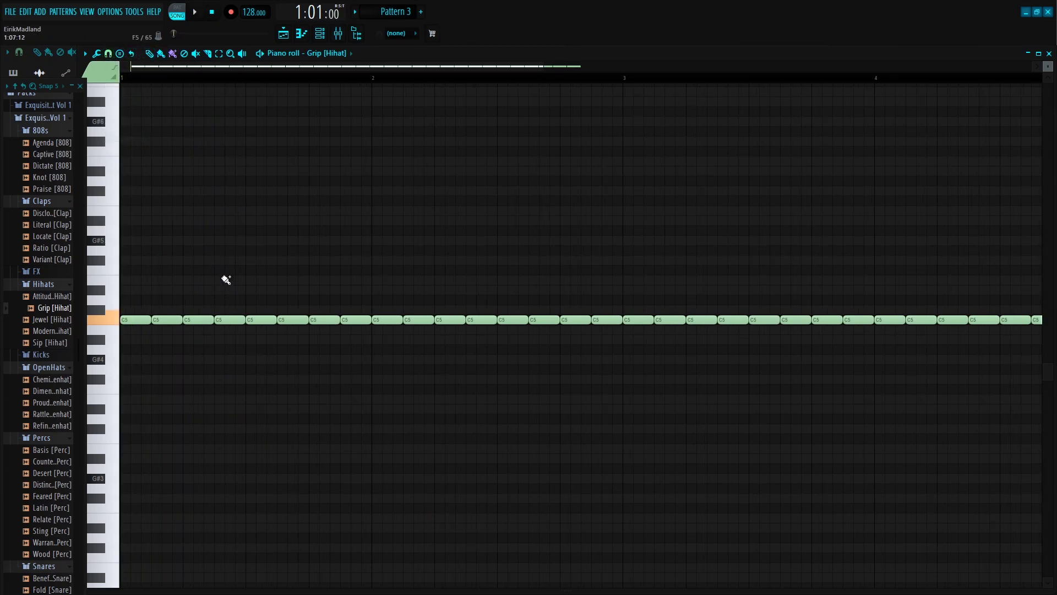
Draw a six-note A4 hi-hat roll at bar 1 step 7, plus short F#4 and D#4 notes at bar 1 step 13 and bar 2 step 3.
key(space)
drag(221, 349, 233, 351)
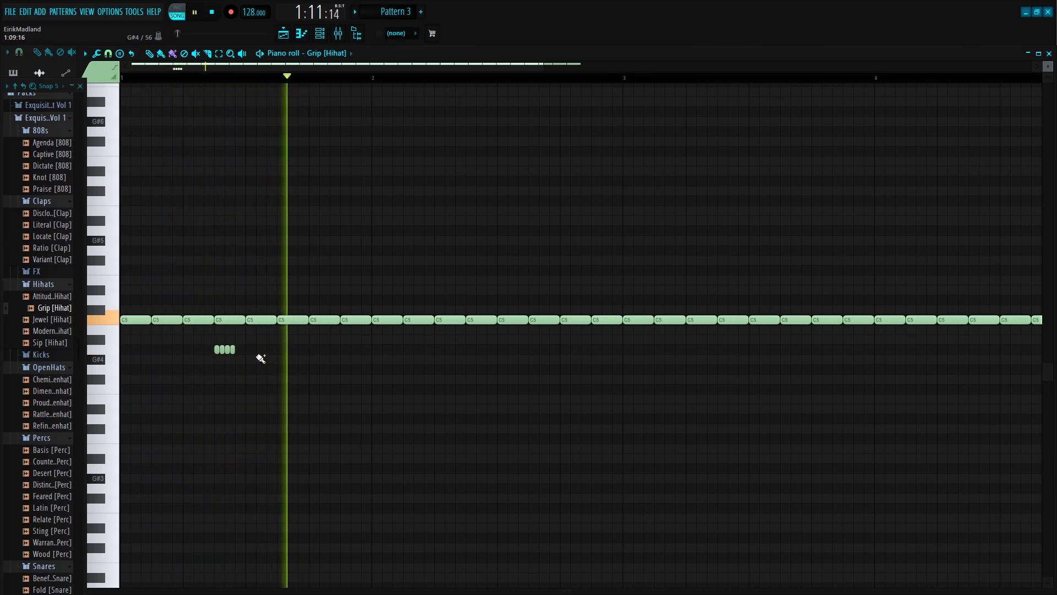
drag(239, 351, 245, 354)
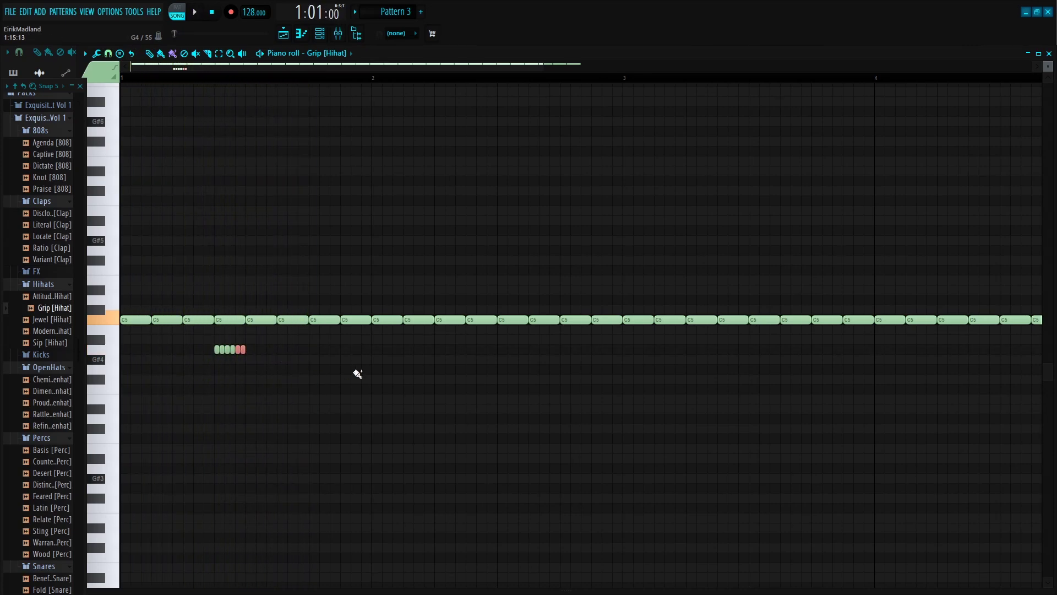
click(311, 379)
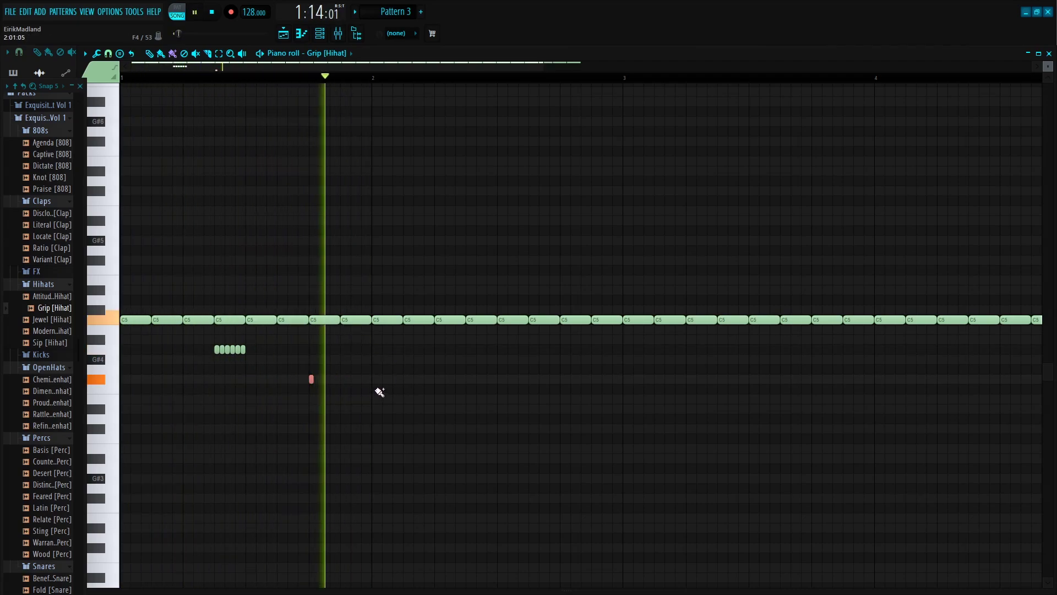
click(405, 408)
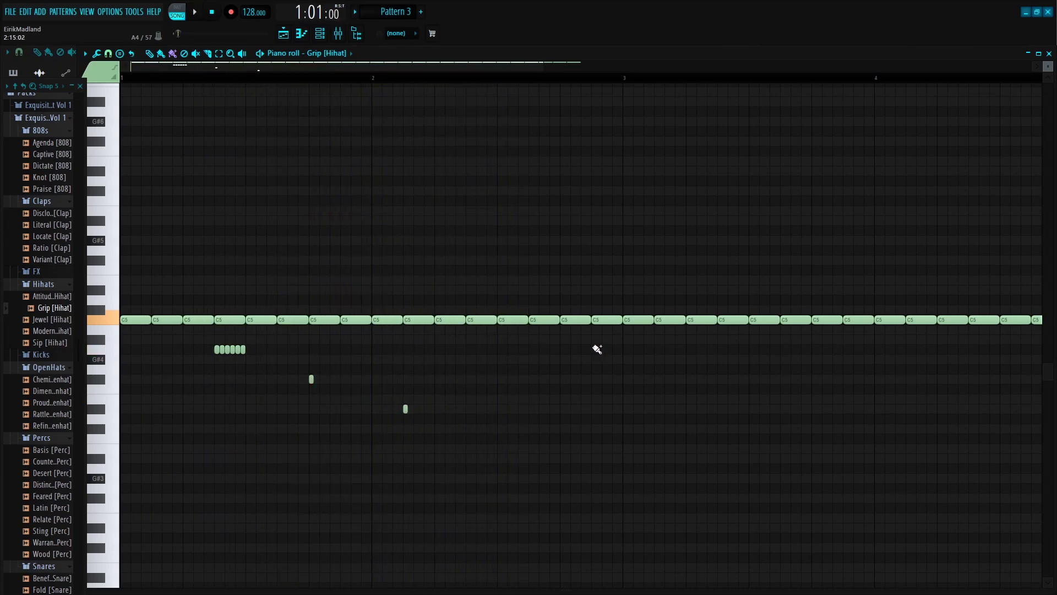
Replace the C5 hit at bar 2 step 9 with four short C#5 notes and add a short F#4 note at step 15.
scroll(552, 82, up, 3)
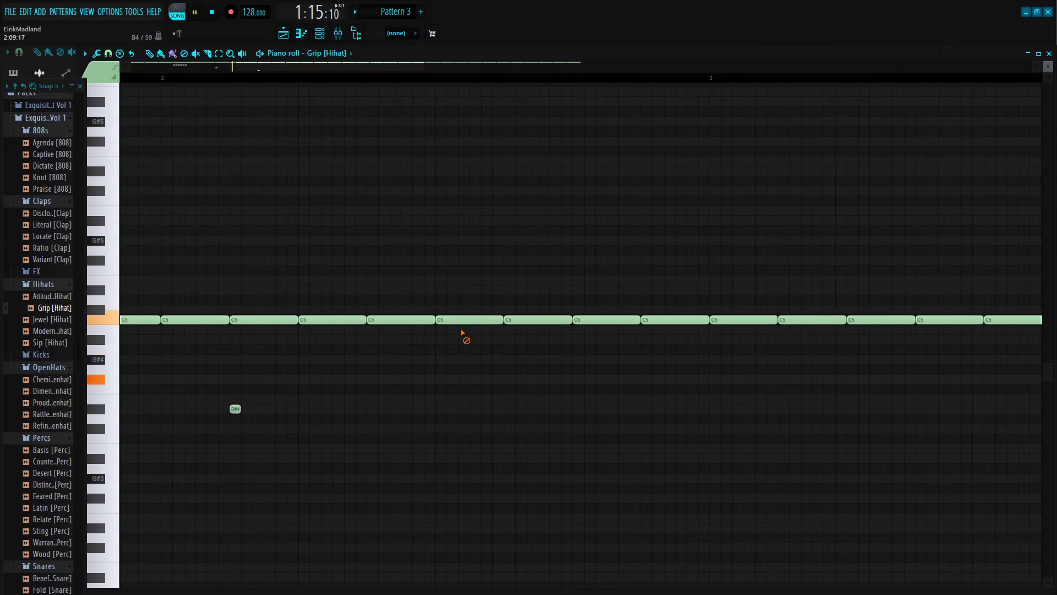
right_click(457, 320)
drag(440, 309, 475, 321)
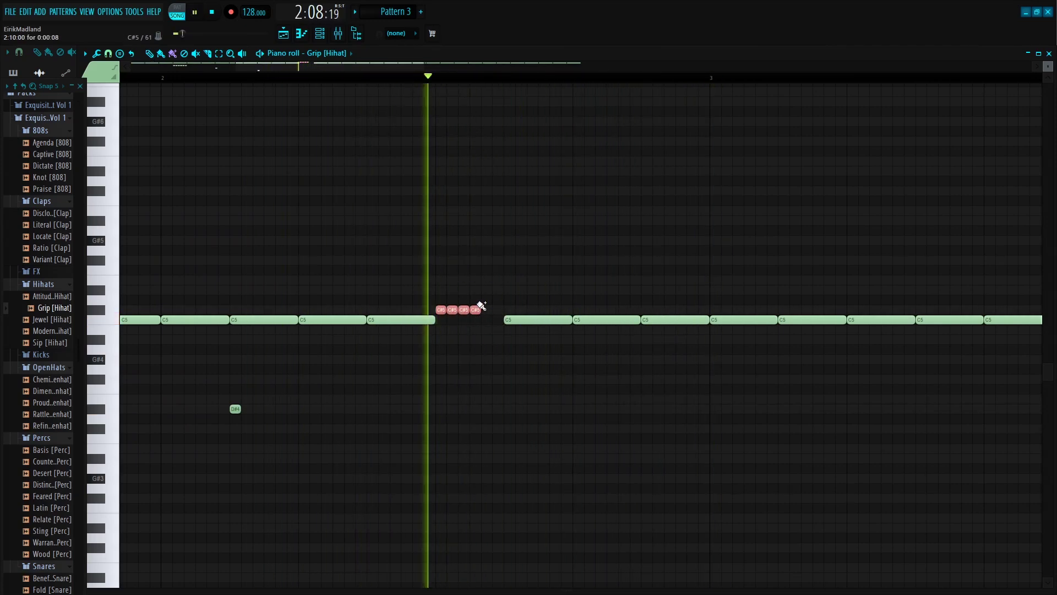
click(602, 379)
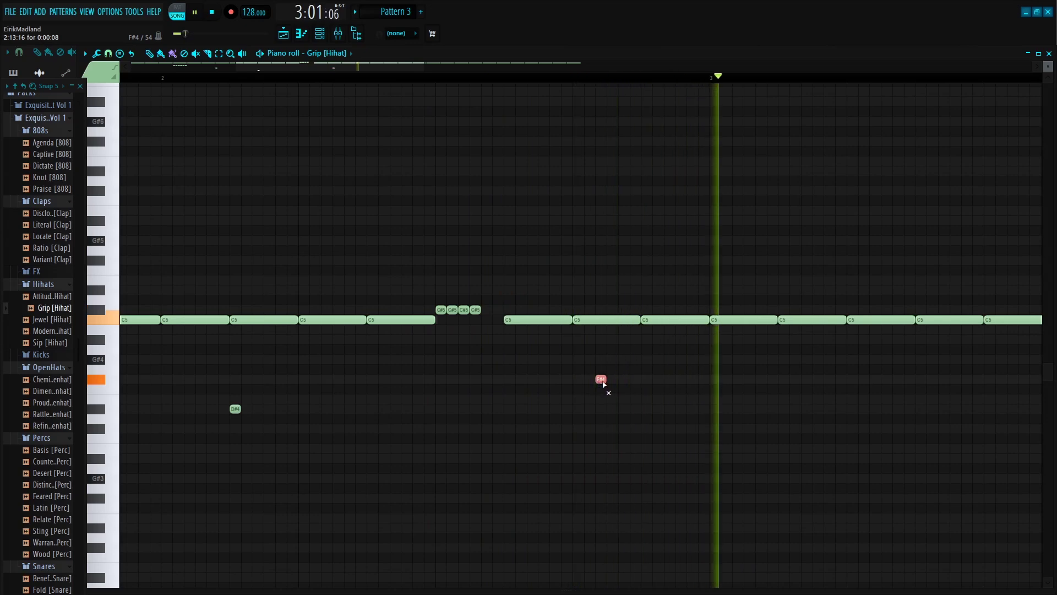
drag(602, 382, 645, 383)
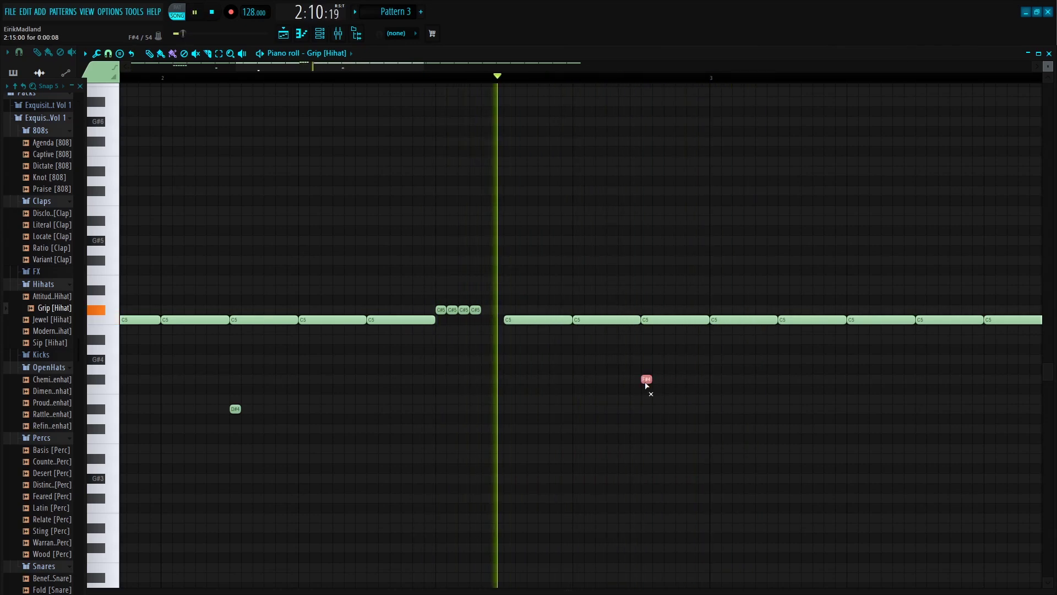
Try replacing the C5 hit at bar 3 step 9 with four short C5 notes, and undo it.
scroll(724, 83, down, 5)
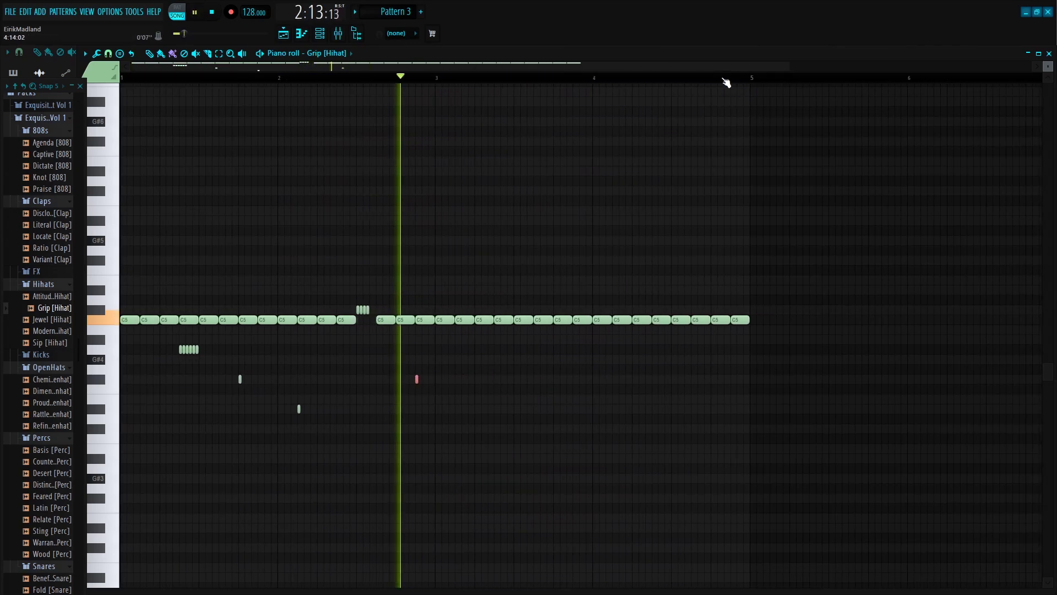
scroll(725, 83, up, 4)
click(292, 323)
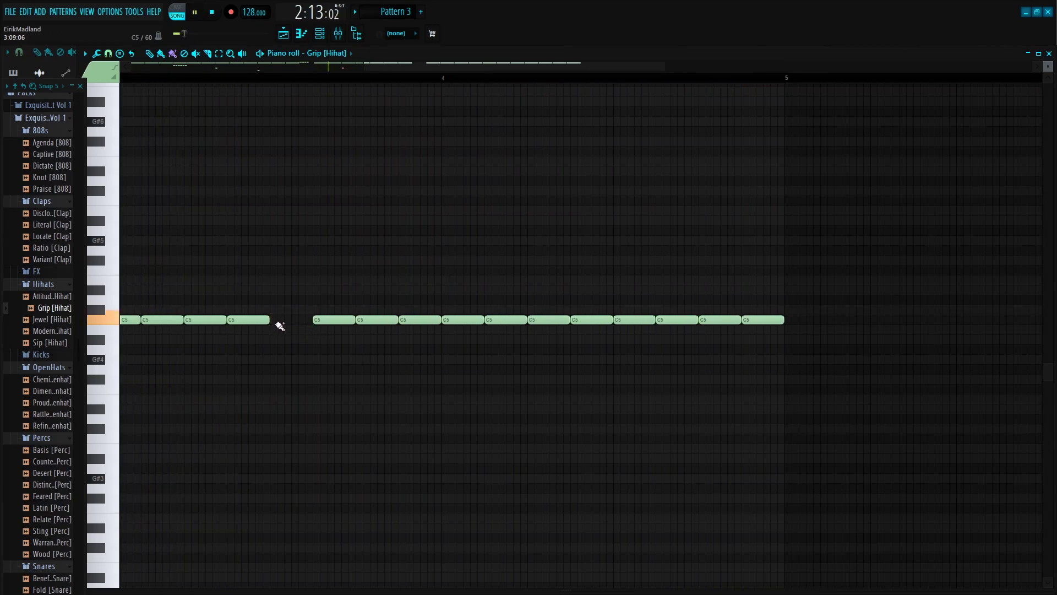
drag(275, 322, 296, 325)
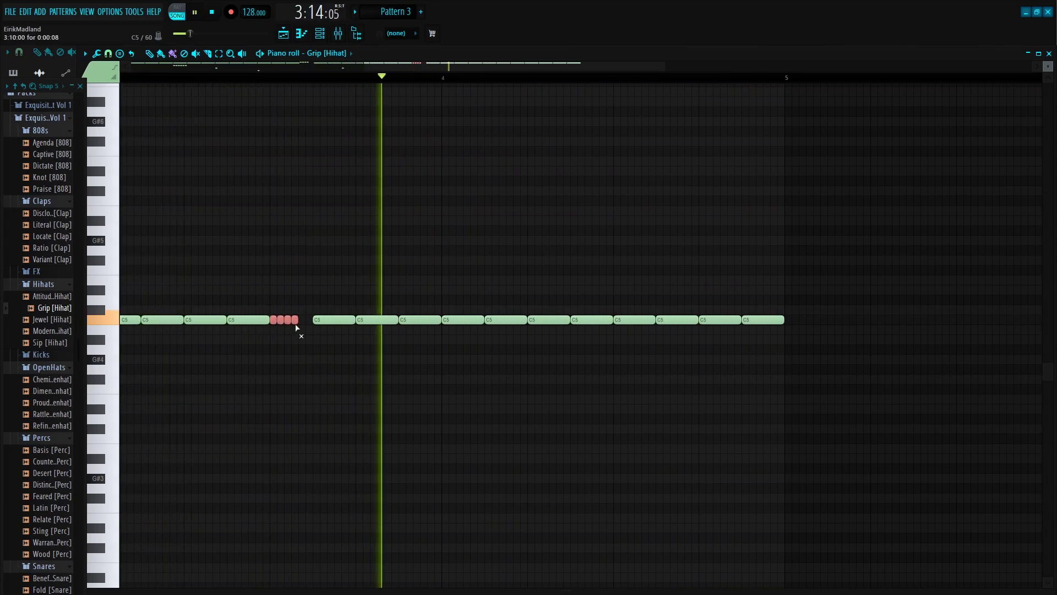
key(space)
right_click(293, 322)
key(ctrl+alt+z)
key(ctrl+alt+z)
key(ctrl+alt+z)
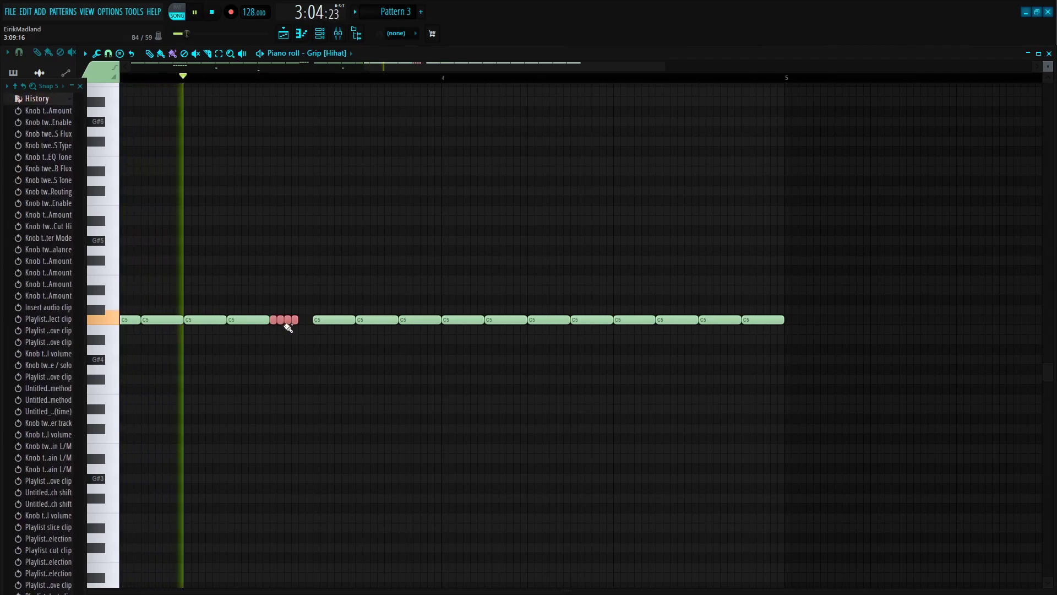
Replace the C5 hit at bar 3 step 7 with a roll of six 1/3-step C5 notes.
key(space)
right_click(257, 324)
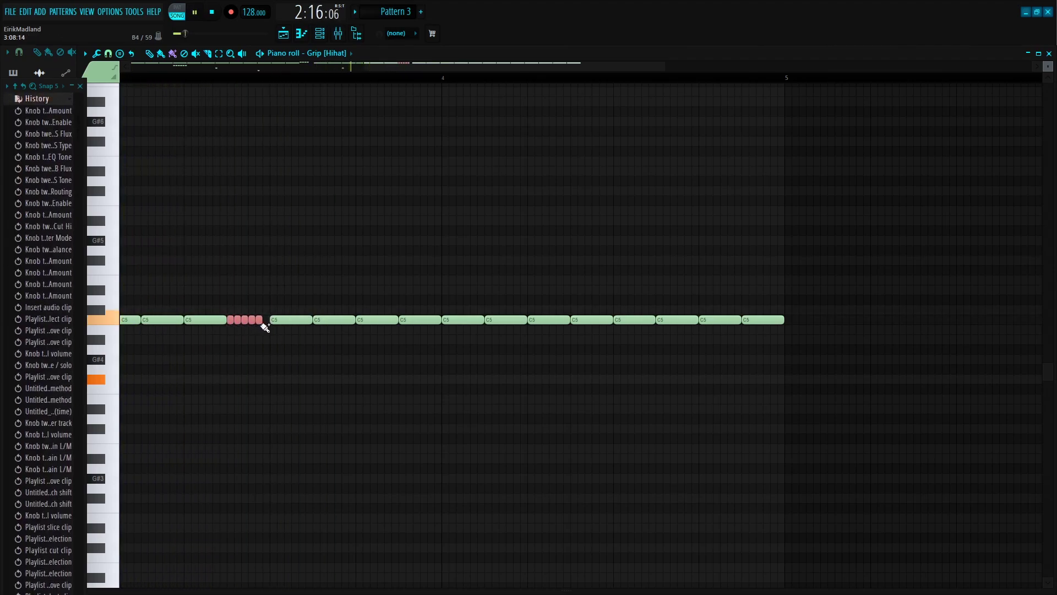
drag(262, 324, 266, 324)
key(space)
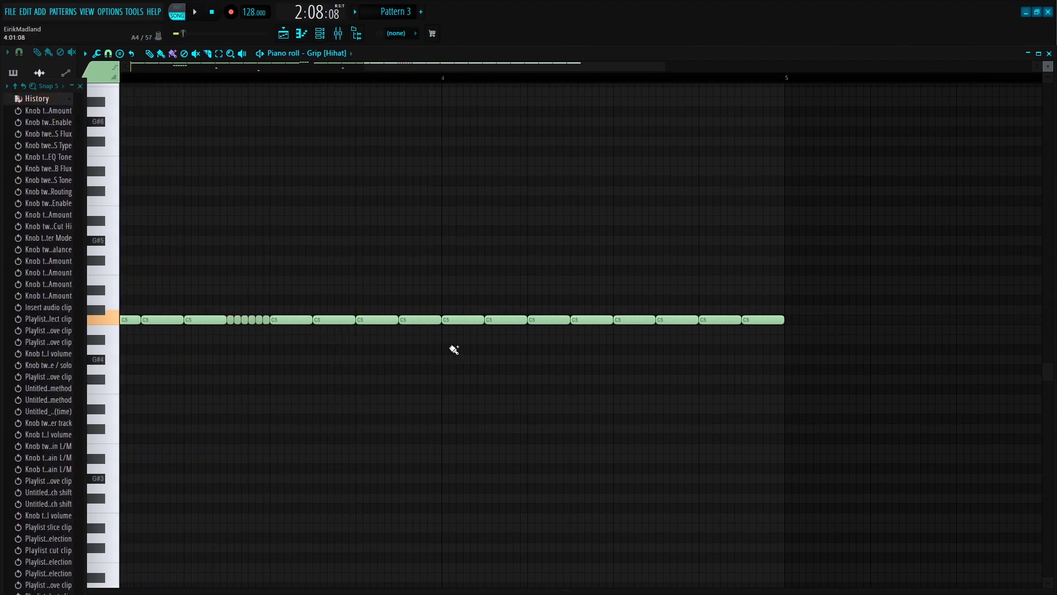
Add a short G4 hi-hat note at bar 4 step 5 while the pattern plays.
scroll(401, 90, up, 2)
key(space)
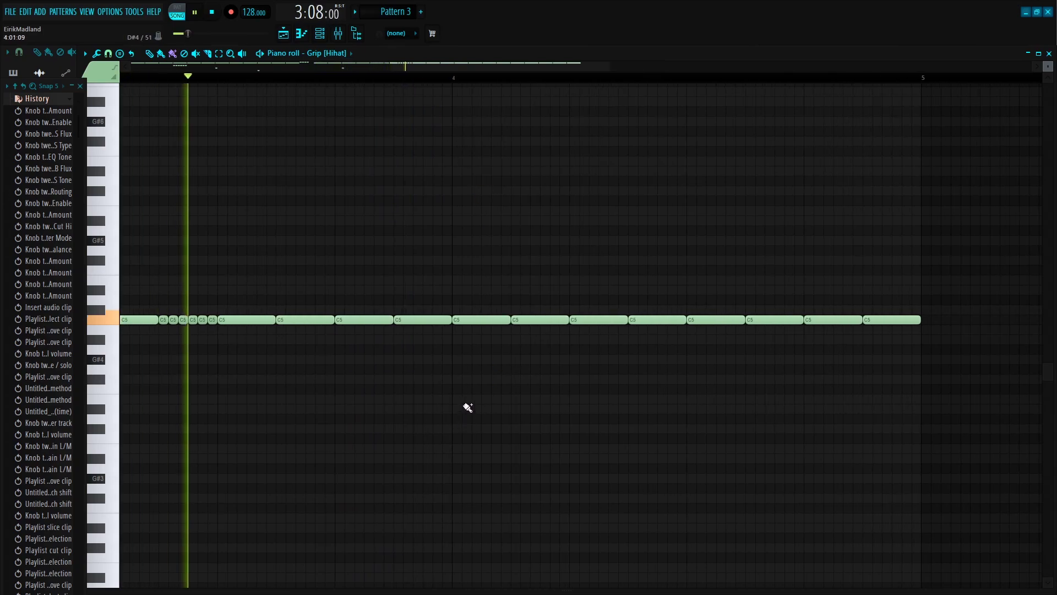
drag(574, 368, 583, 369)
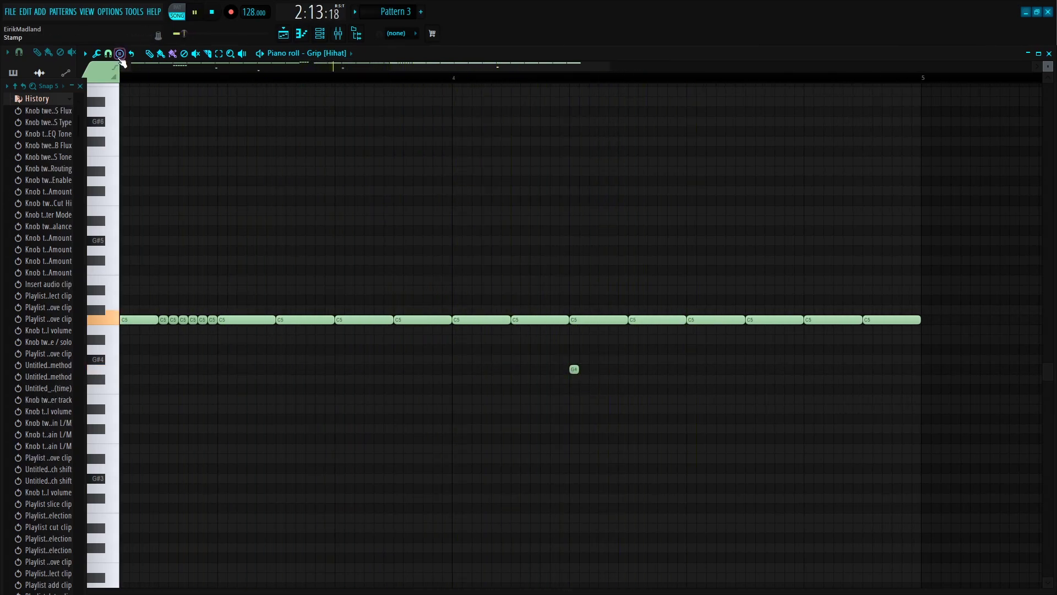
Set the snap to 1/2 step and replace the G4 note at bar 4 step 5 with a descending G4, F#4, F4, E4, D#4 roll.
click(108, 54)
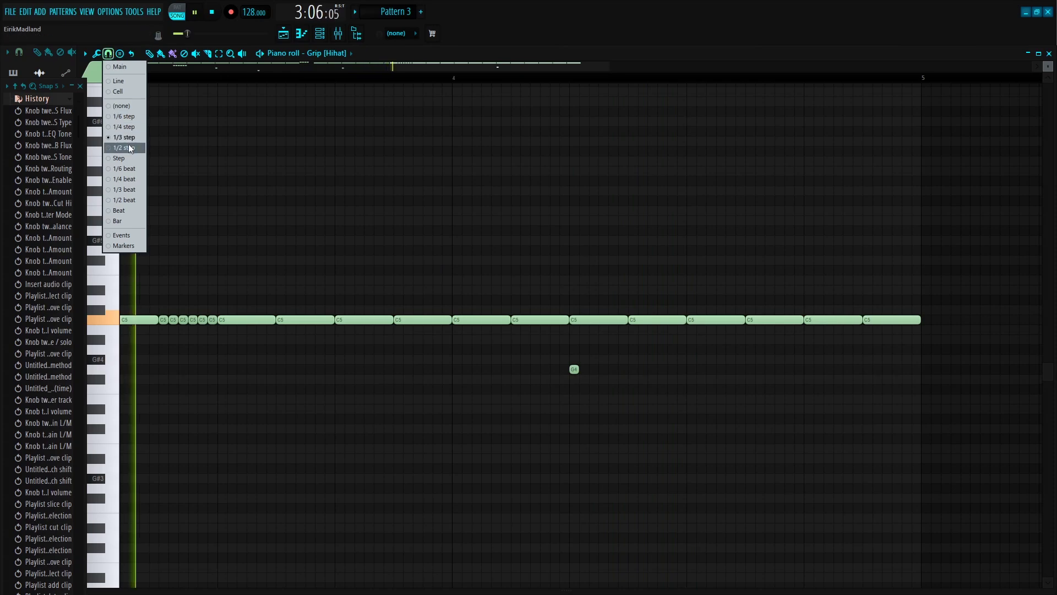
click(132, 147)
key(space)
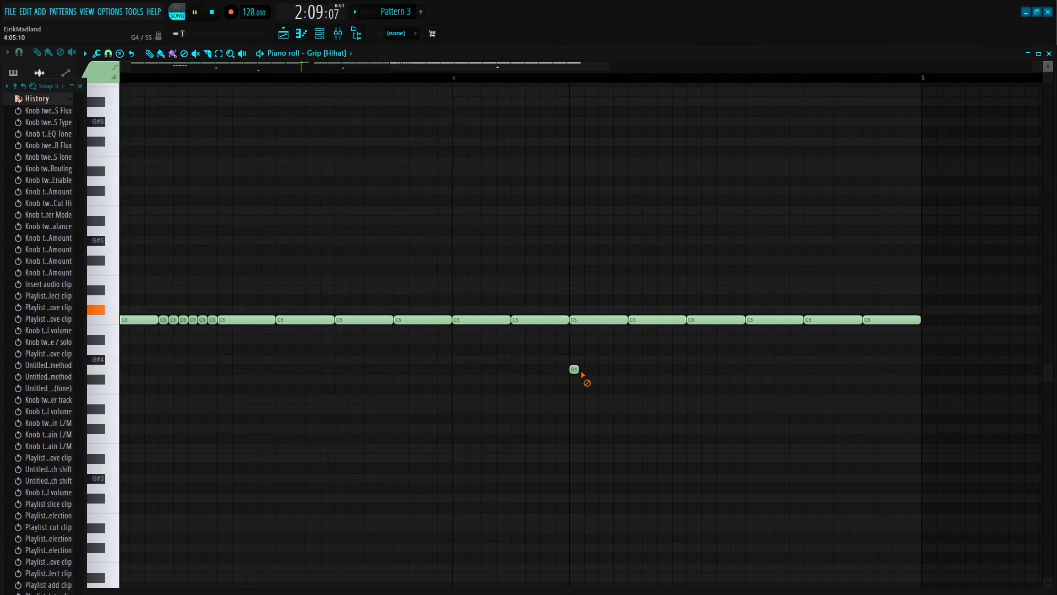
right_click(574, 370)
click(576, 371)
click(591, 380)
click(605, 389)
click(620, 399)
key(space)
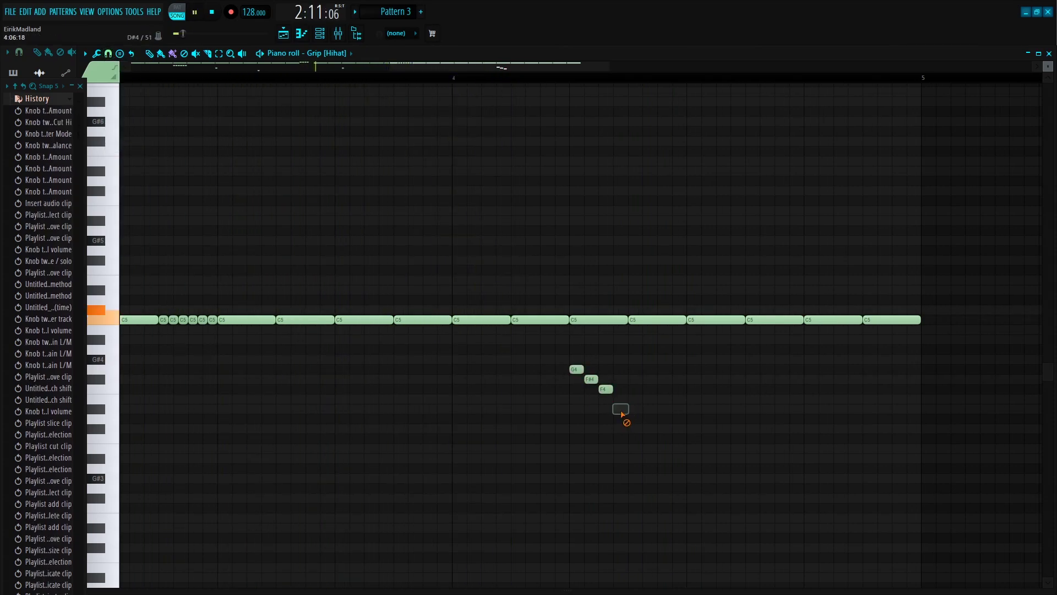
click(636, 410)
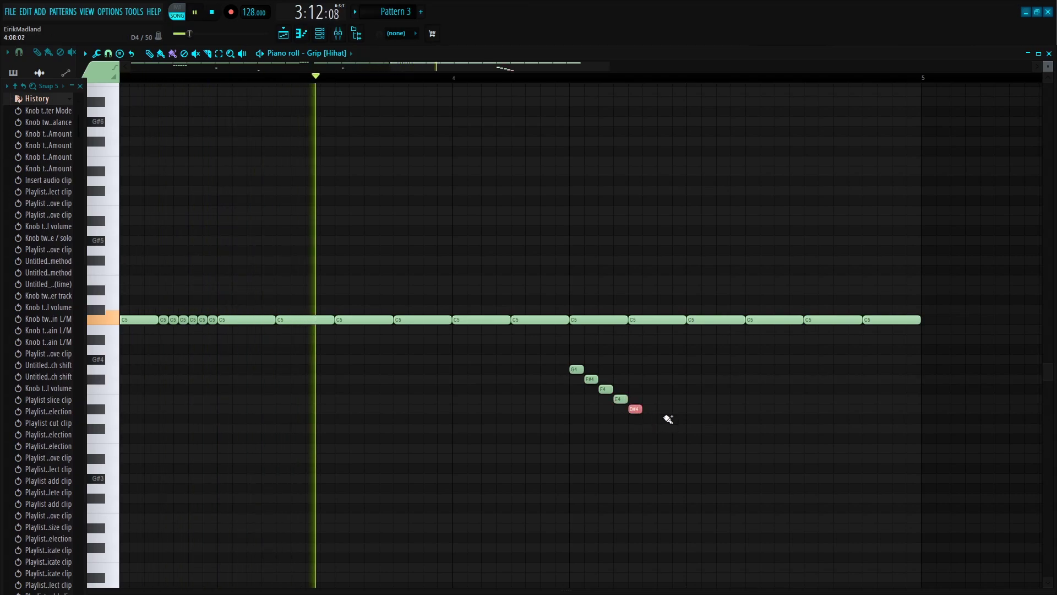
Add short C#4 hi-hat notes at bar 4 steps 11 and 15 while playing back the pattern.
key(space)
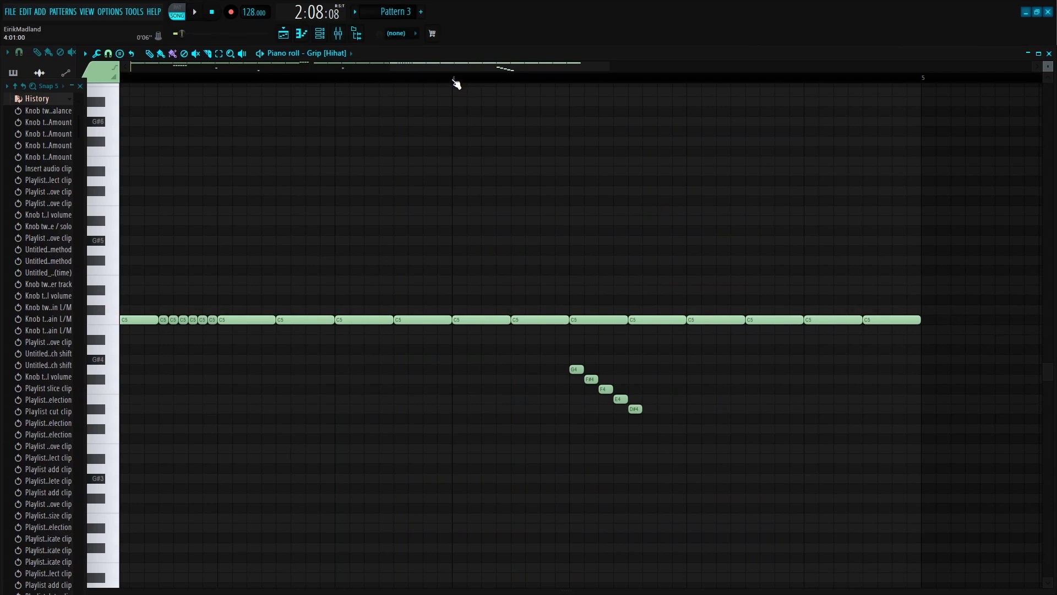
key(space)
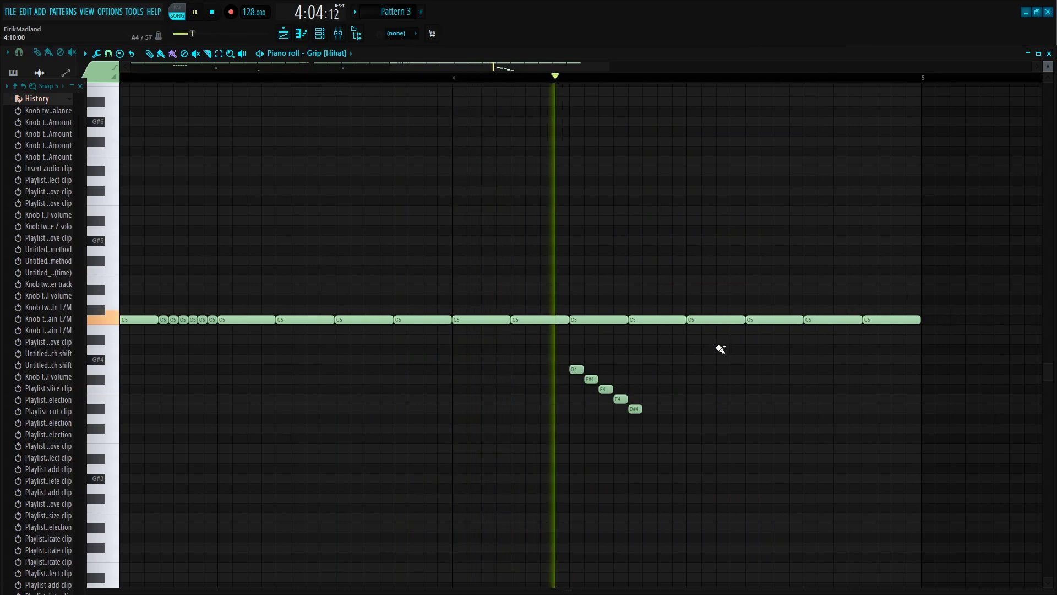
click(751, 427)
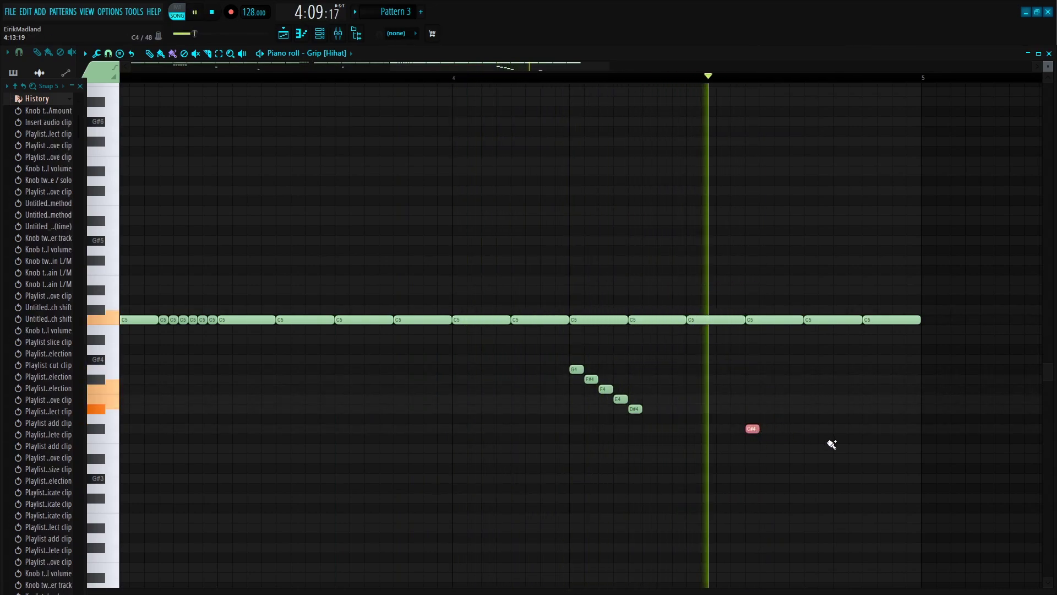
click(868, 429)
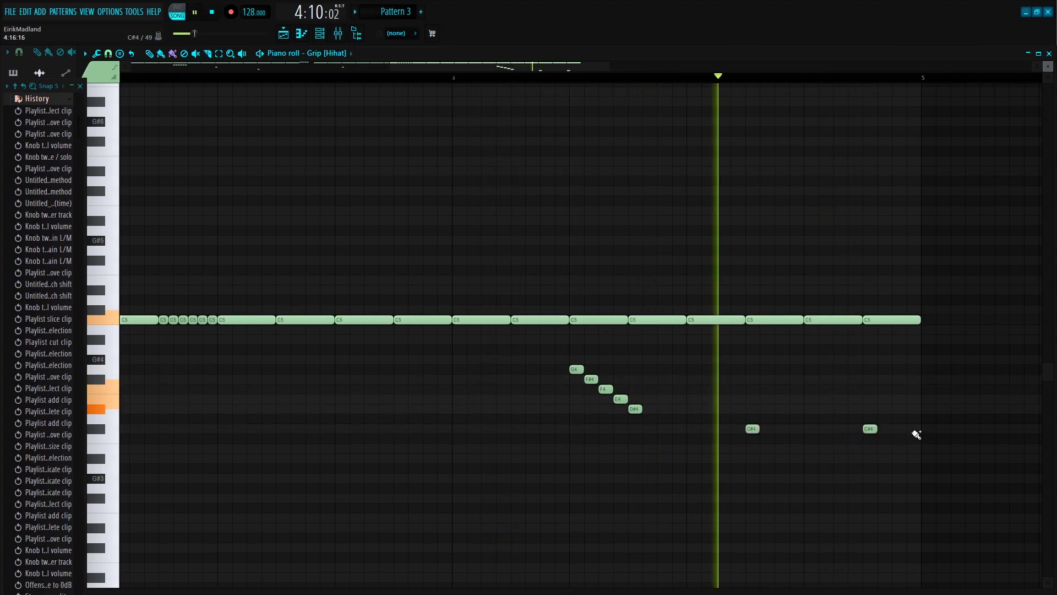
Select all short roll and accent notes in bars 1 to 4, leaving the regular C5 hits unselected.
scroll(882, 78, down, 3)
scroll(882, 78, down, 2)
drag(898, 491, 147, 338)
drag(358, 307, 350, 305)
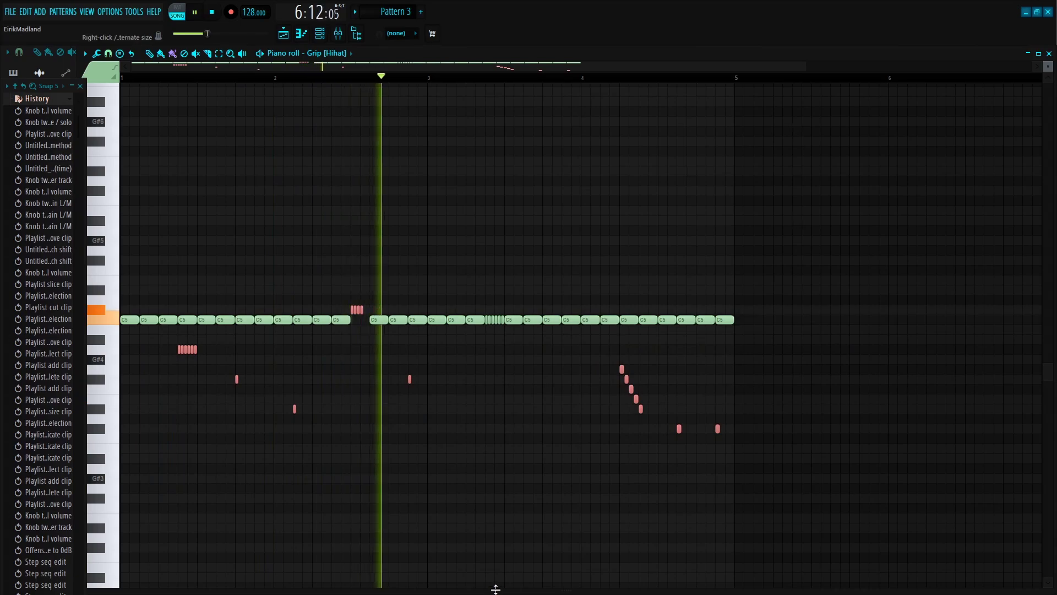
drag(509, 328, 492, 326)
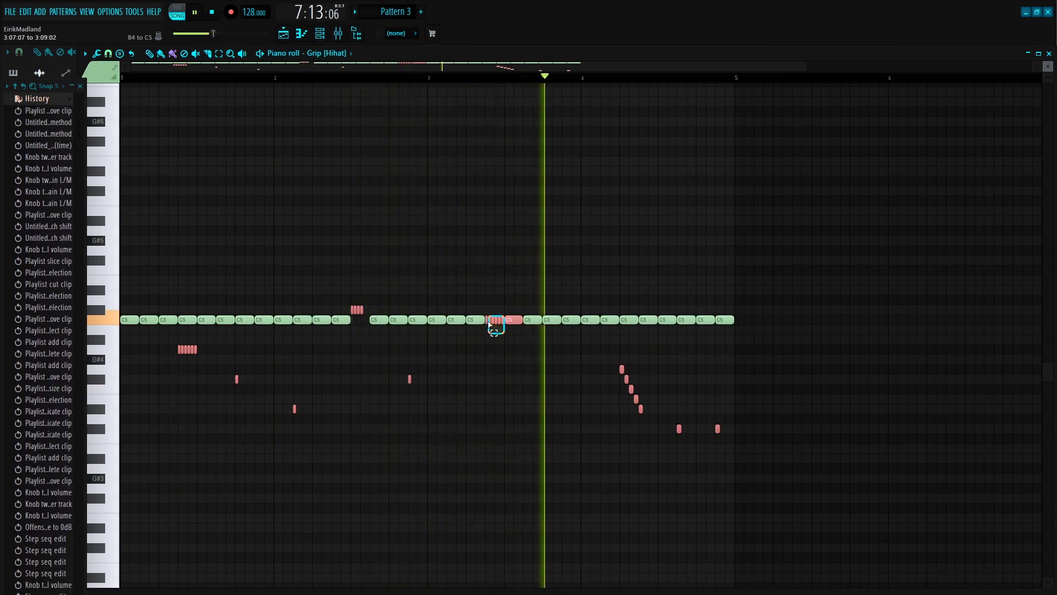
ctrl+shift+click(516, 325)
In an enlarged velocity lane, slope the bar 1 roll's velocities downward and raise the accents at bar 1 step 13 and bar 2 step 3.
drag(547, 590, 531, 488)
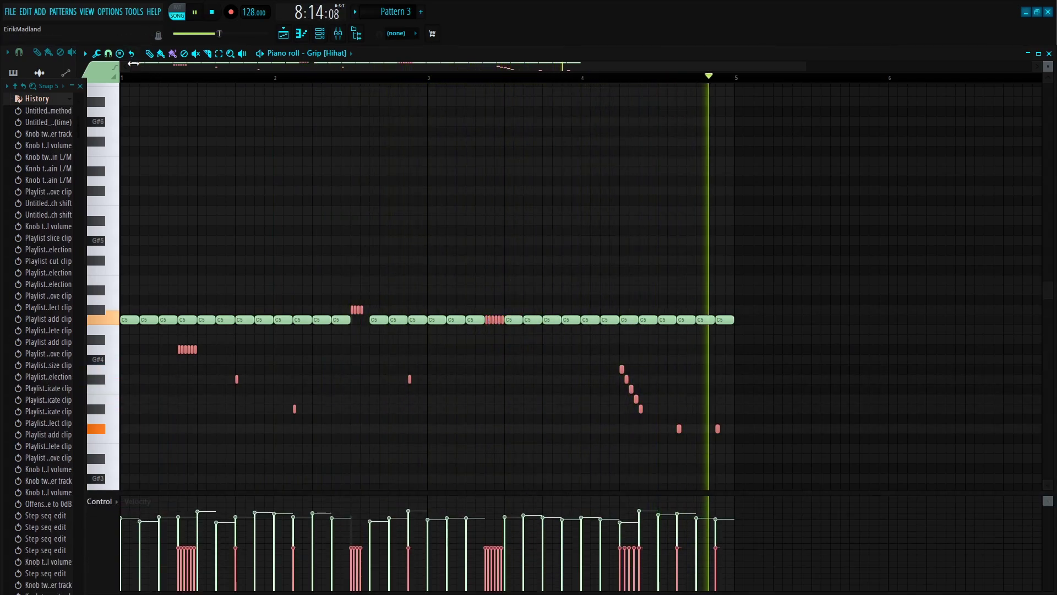
key(space)
key(space)
drag(289, 491, 284, 212)
key(space)
key(space)
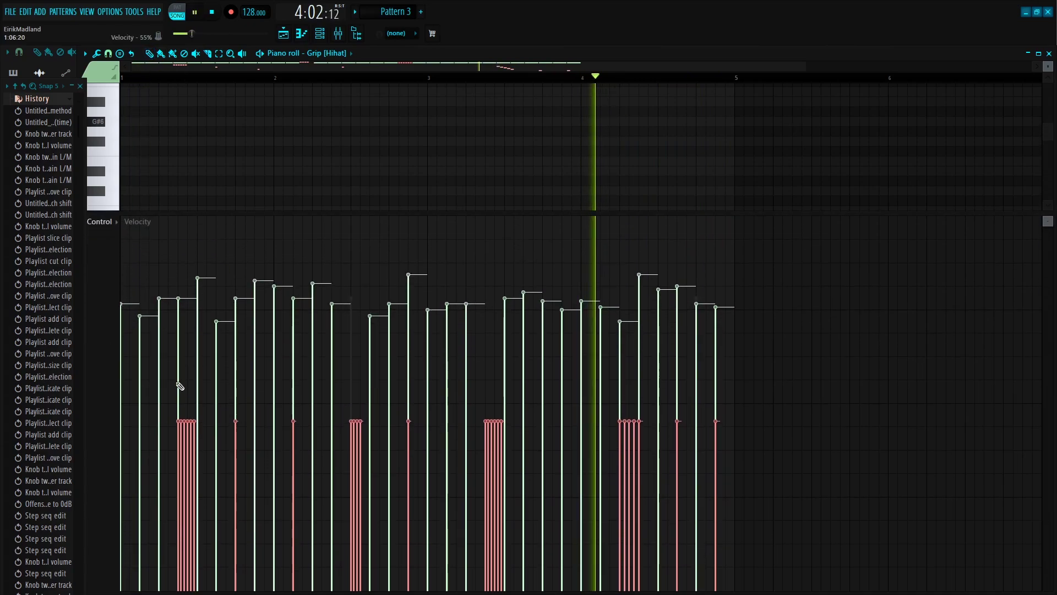
drag(177, 368, 210, 411)
key(space)
click(234, 409)
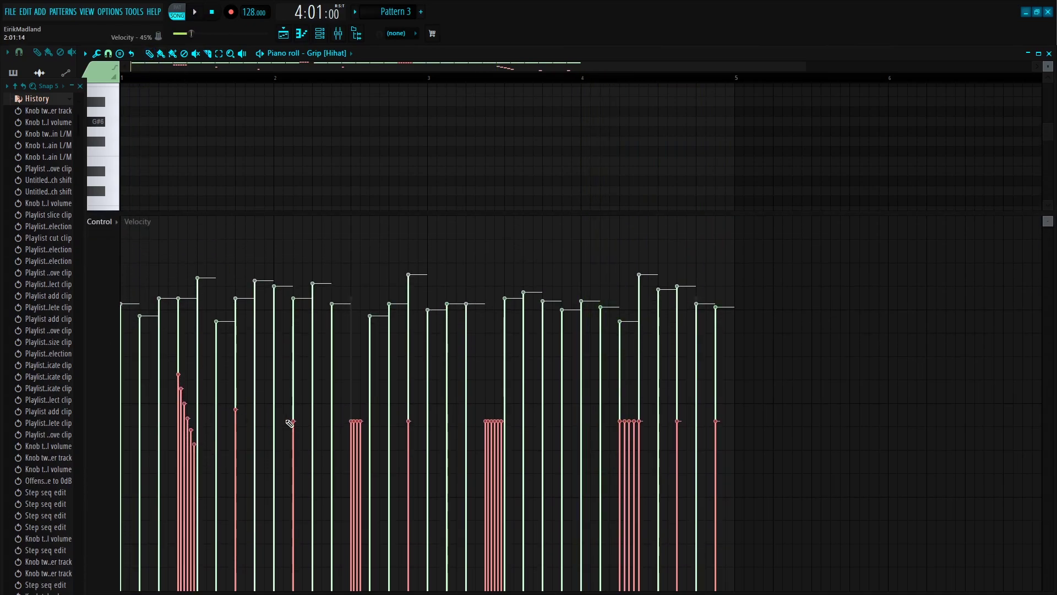
click(294, 383)
Slope the bar 2 roll's velocities upward and the bar 3 roll's downward, raising the single accent at bar 2 step 15 between them.
drag(352, 497, 389, 383)
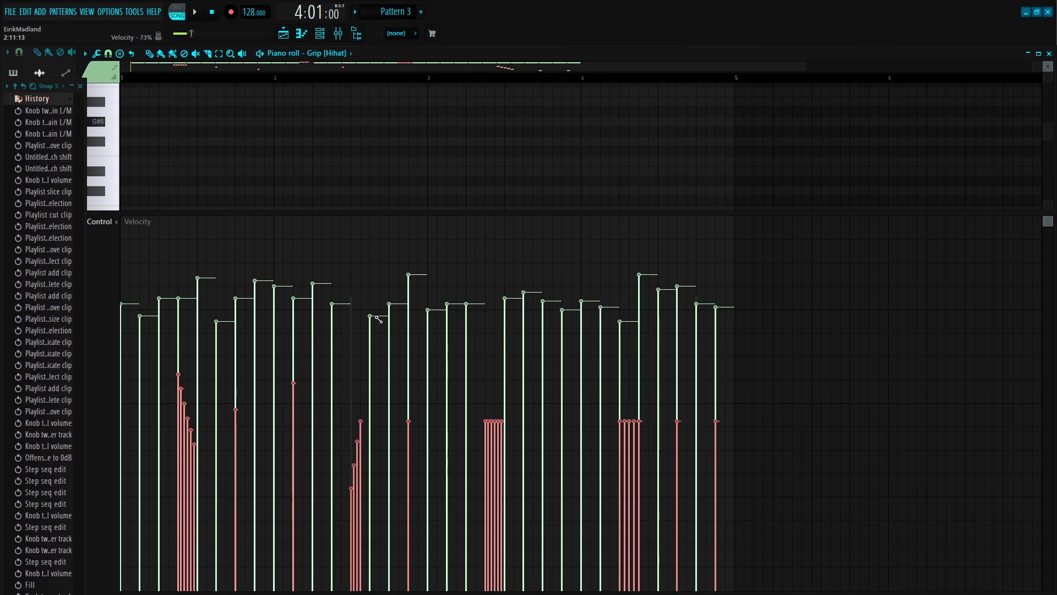
click(408, 389)
click(485, 404)
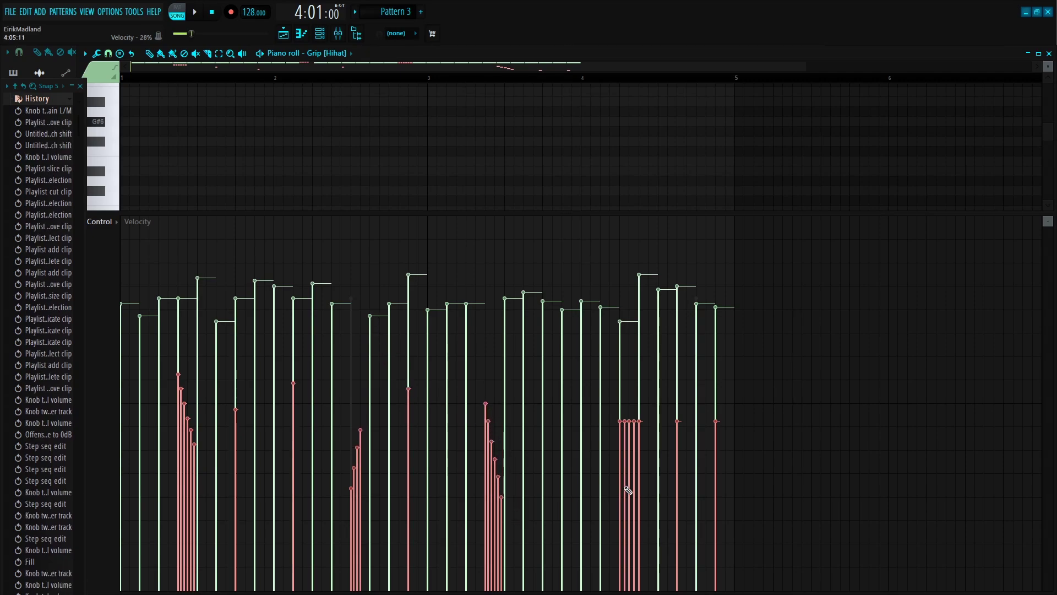
Slope the bar 4 roll's velocities upward and lower the two C#4 accents, the last one to about 29%.
drag(619, 503, 638, 486)
click(715, 482)
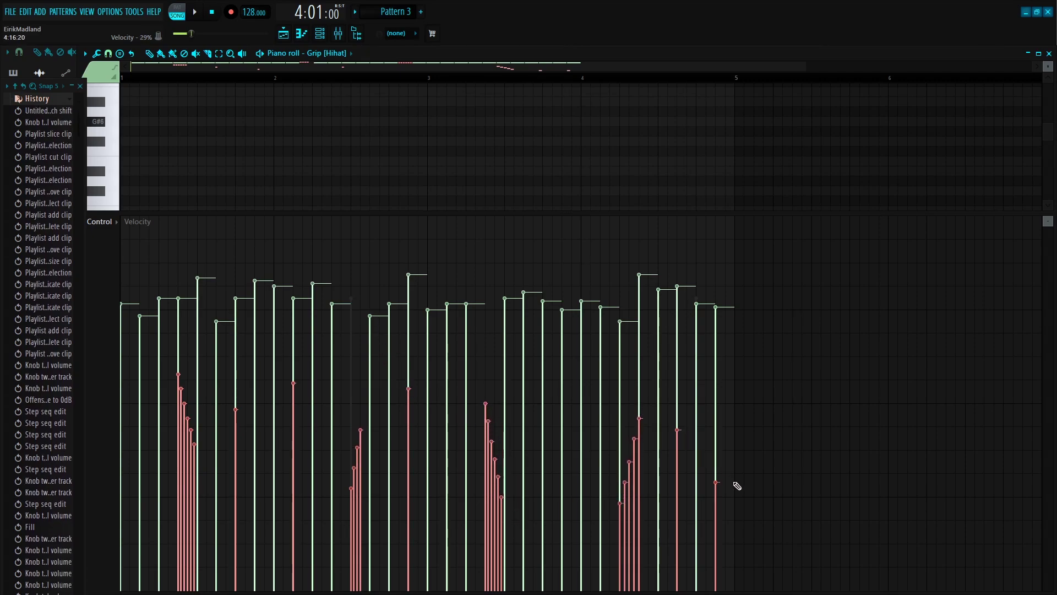
key(space)
drag(726, 217, 751, 549)
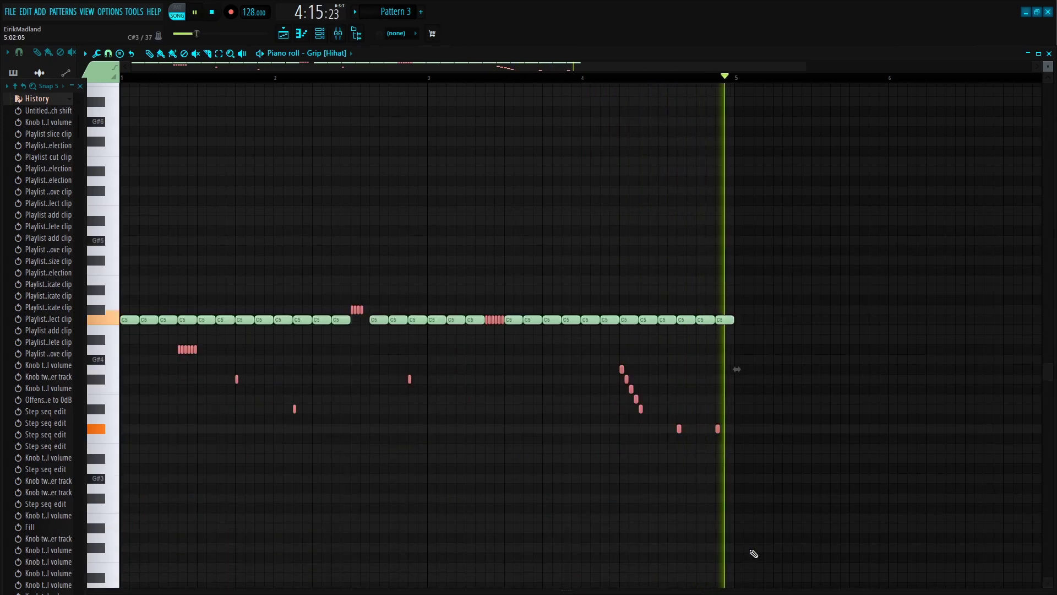
Add the Latin [Perc] sample as a new channel routed to mixer track 8 and adjust its channel volume.
click(328, 36)
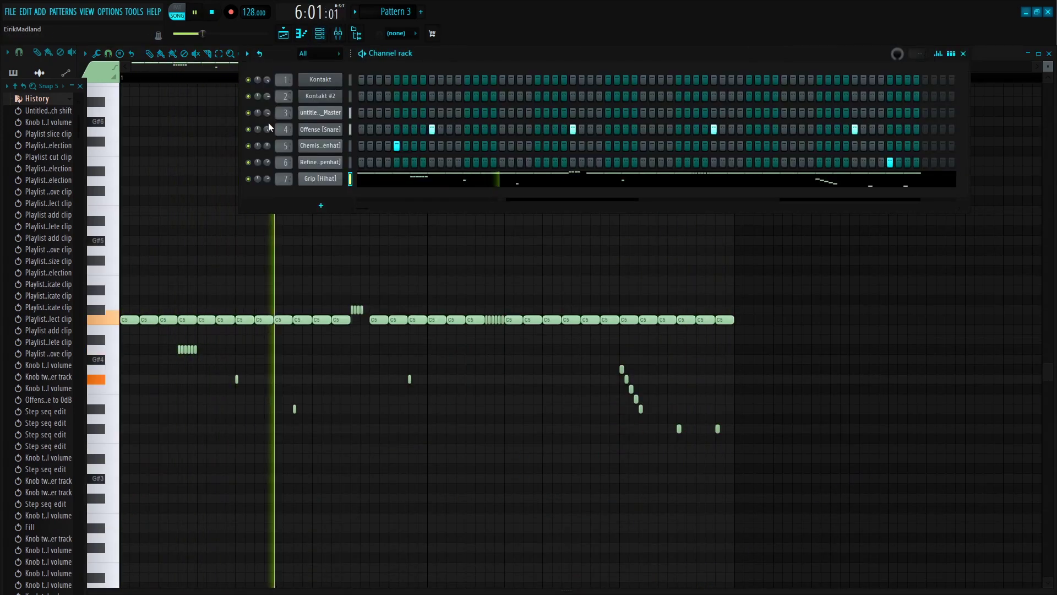
click(38, 99)
scroll(55, 188, down, 5)
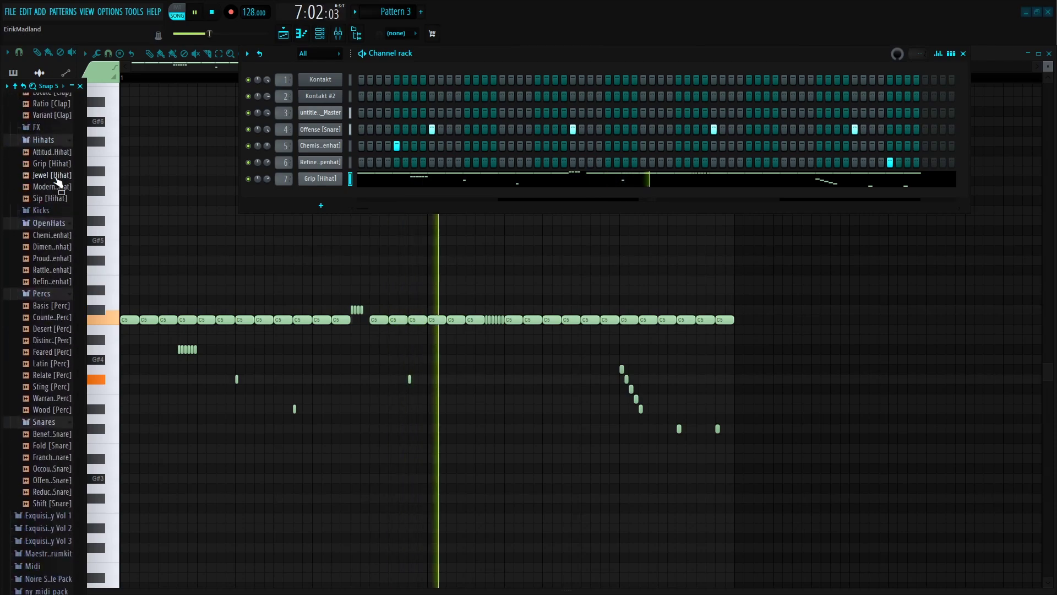
scroll(55, 325, down, 5)
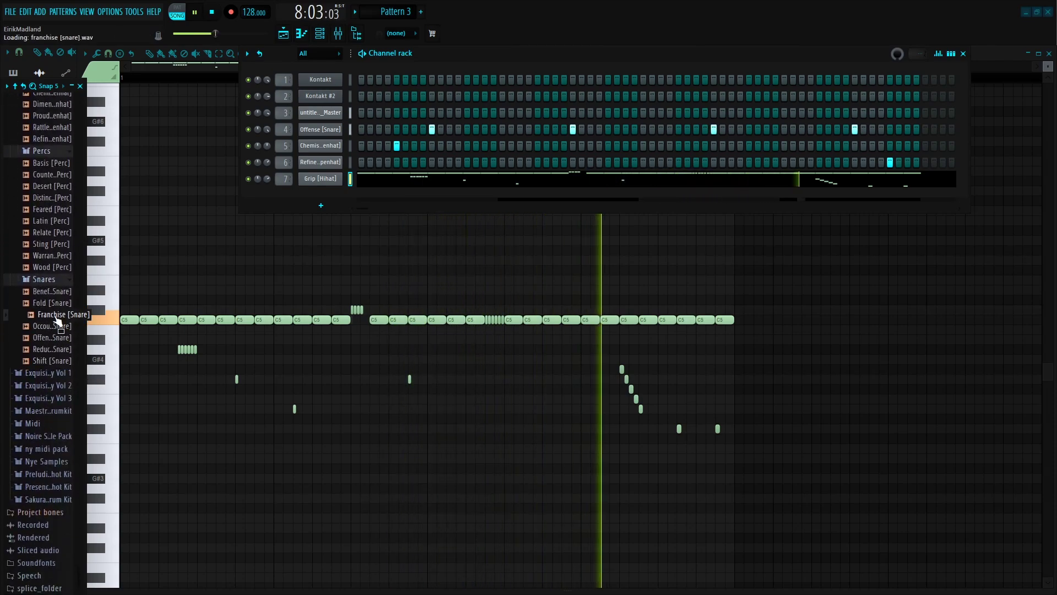
click(54, 246)
key(space)
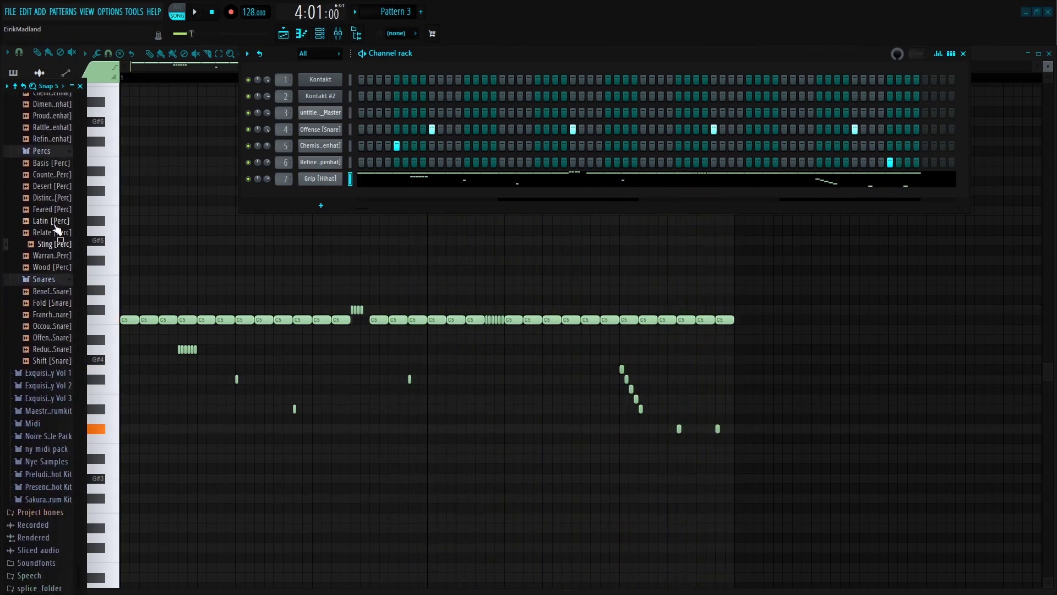
drag(58, 222, 334, 206)
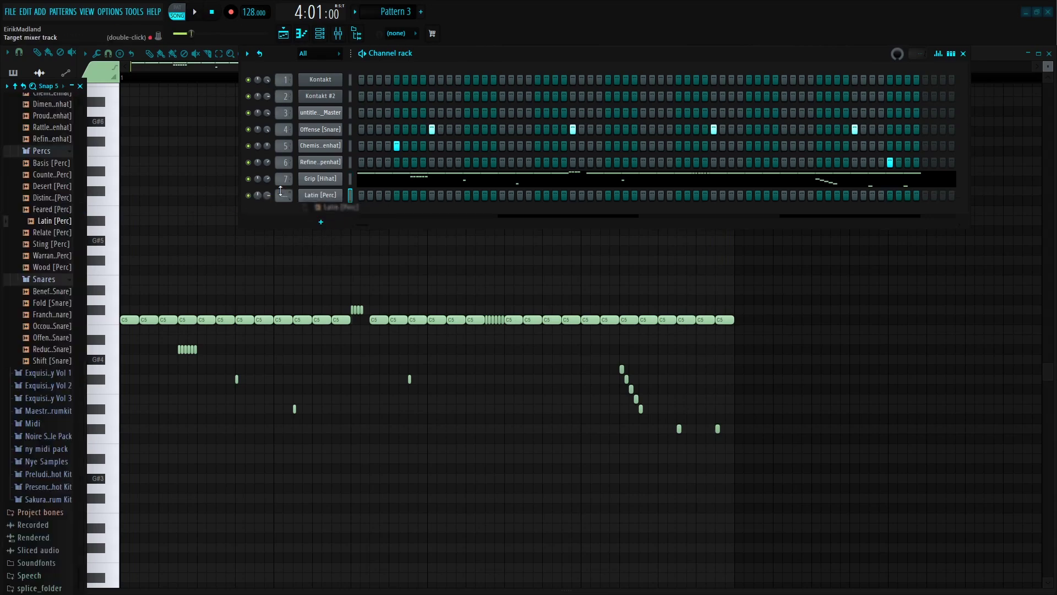
scroll(281, 190, up, 1)
key(space)
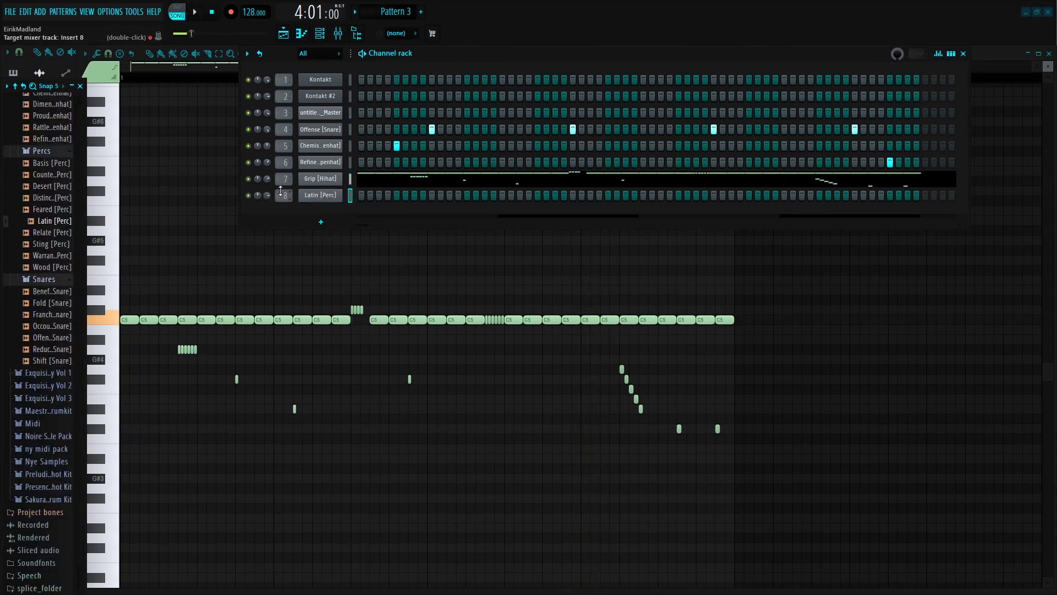
drag(268, 194, 269, 165)
Place Latin [Perc] hits at bar 1 step 15 and bar 2 step 3, and pan the channel off-centre.
click(182, 79)
key(space)
click(321, 35)
key(space)
key(space)
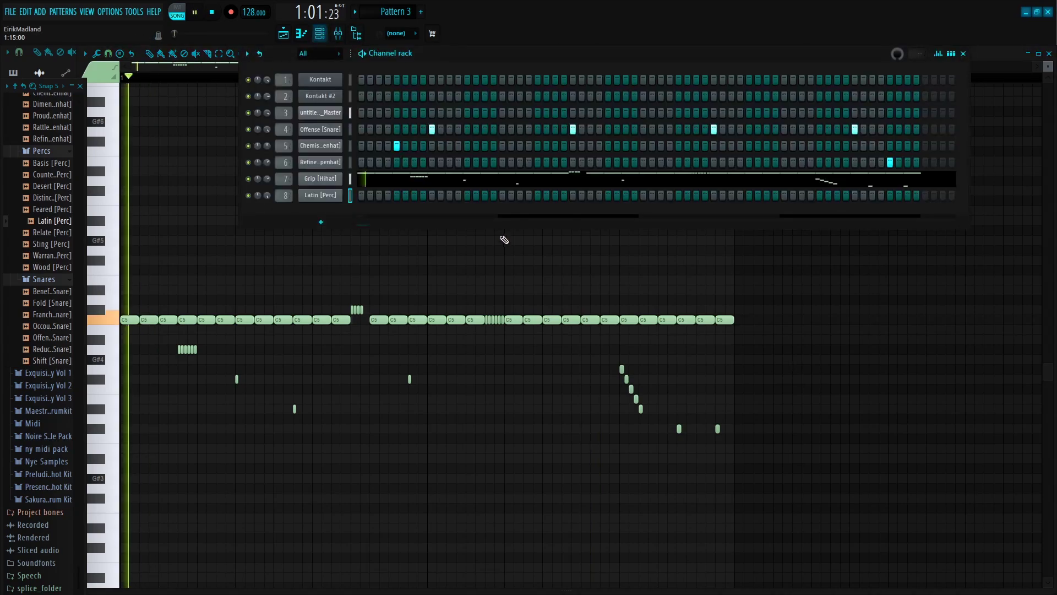
click(484, 195)
click(519, 196)
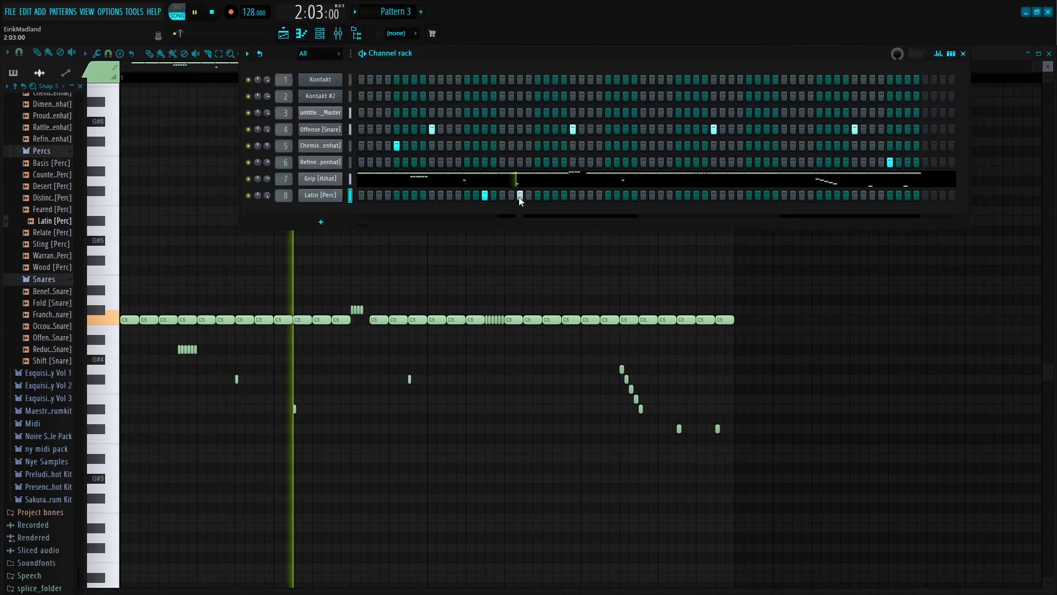
click(321, 195)
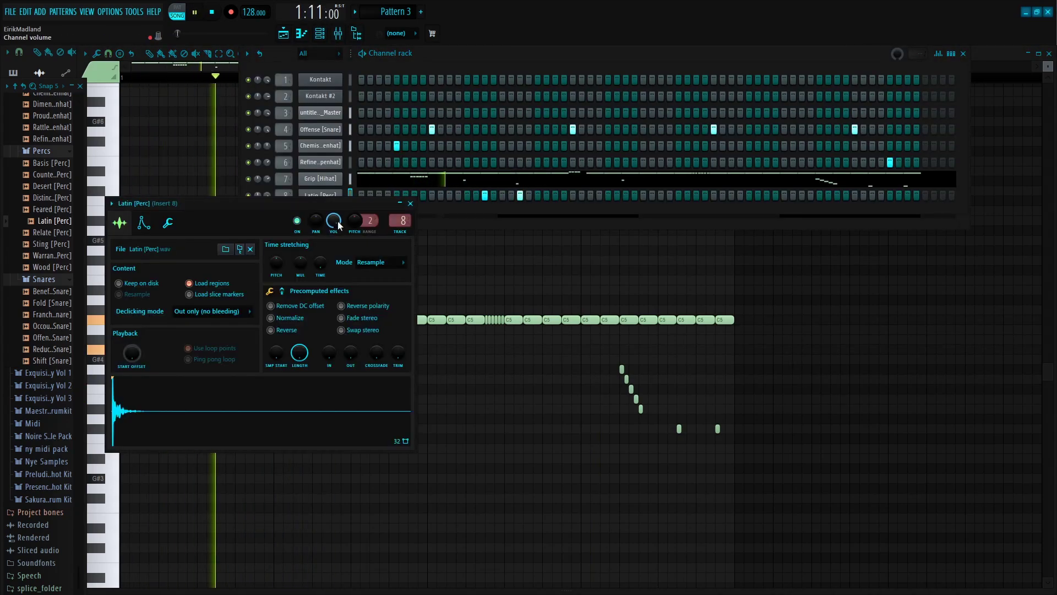
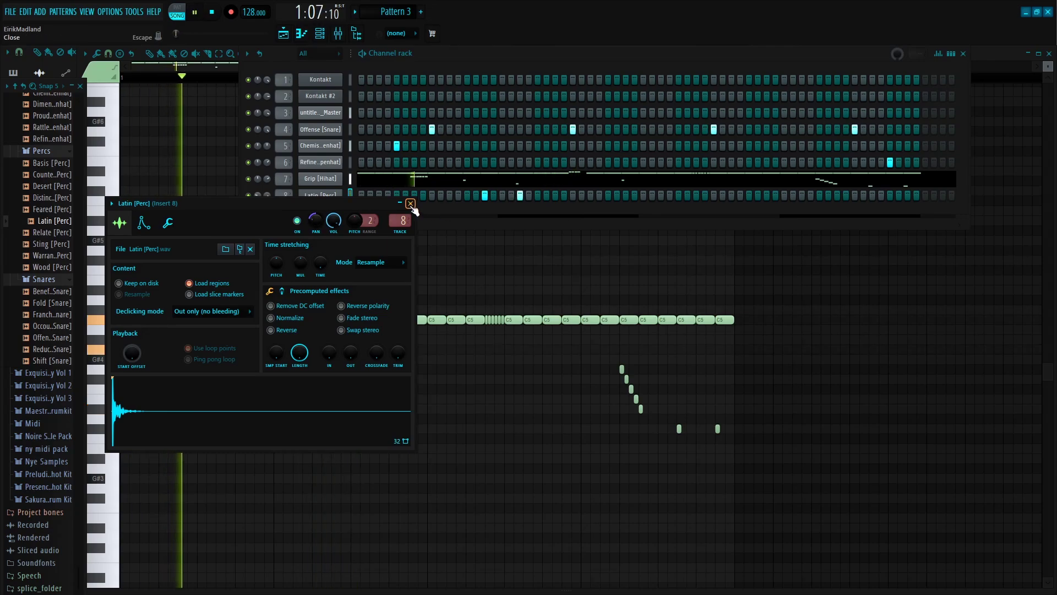
click(410, 204)
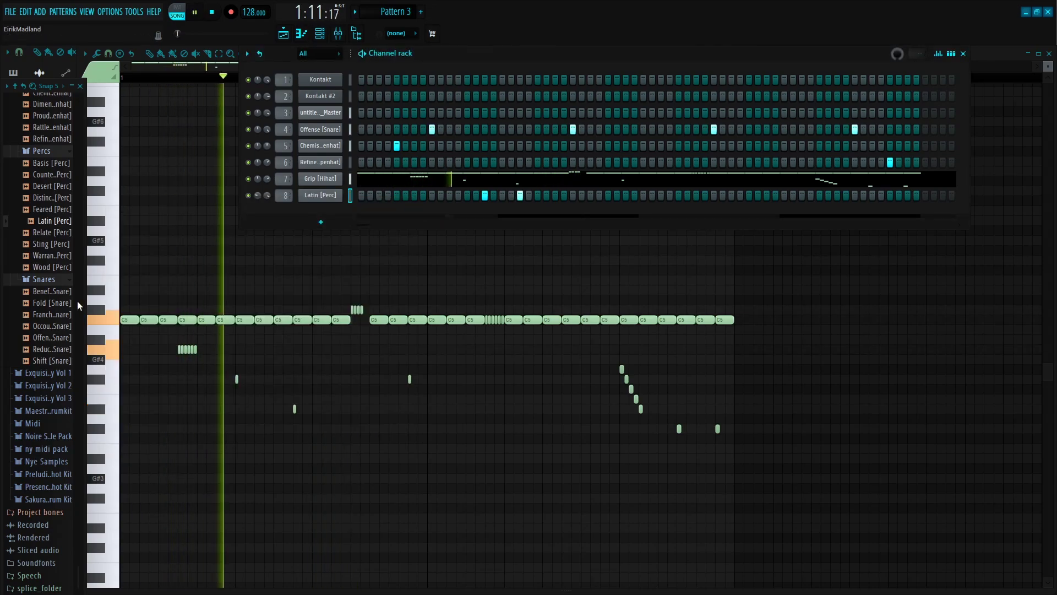
Add Sting [Perc] as a channel on mixer track 9 and place its hit at bar 3 step 11 instead of step 7.
click(57, 247)
drag(57, 248, 281, 212)
key(space)
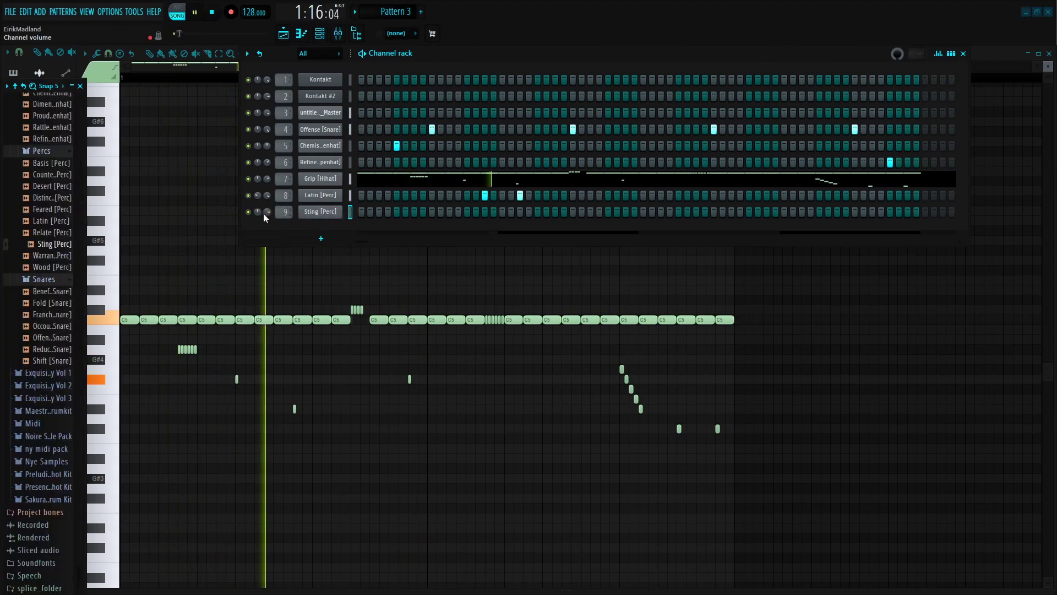
click(696, 211)
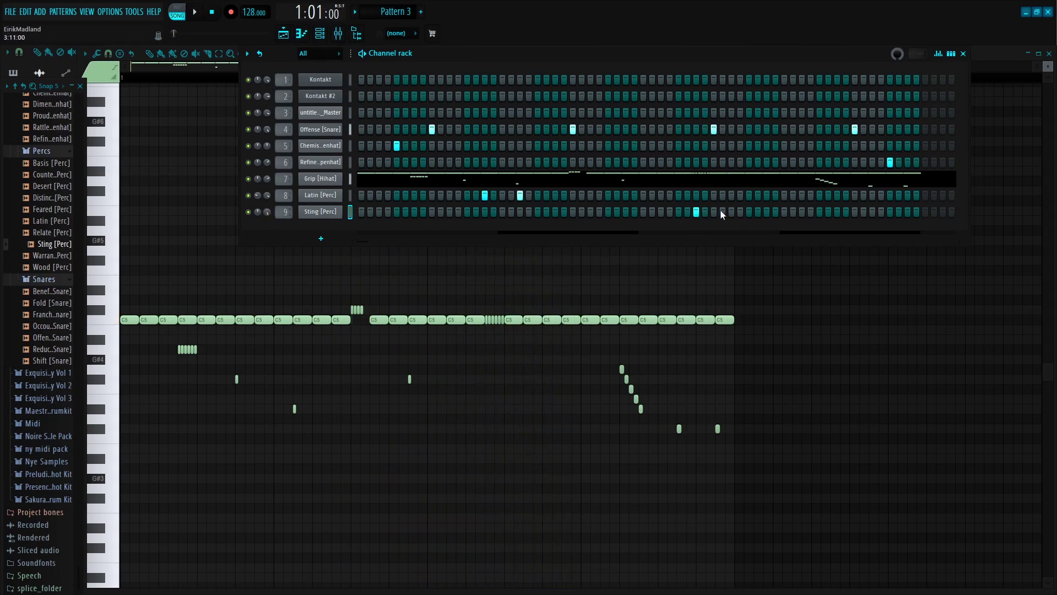
key(space)
right_click(696, 211)
click(731, 211)
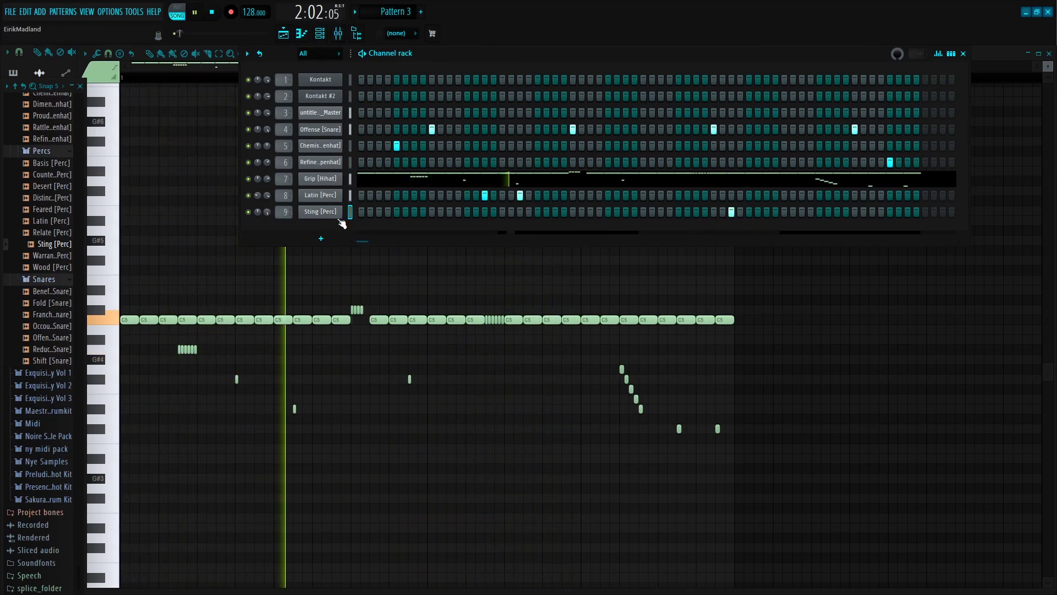
Audition more percussion samples and add Counter [Perc] as a new channel on mixer track 10.
scroll(66, 264, up, 4)
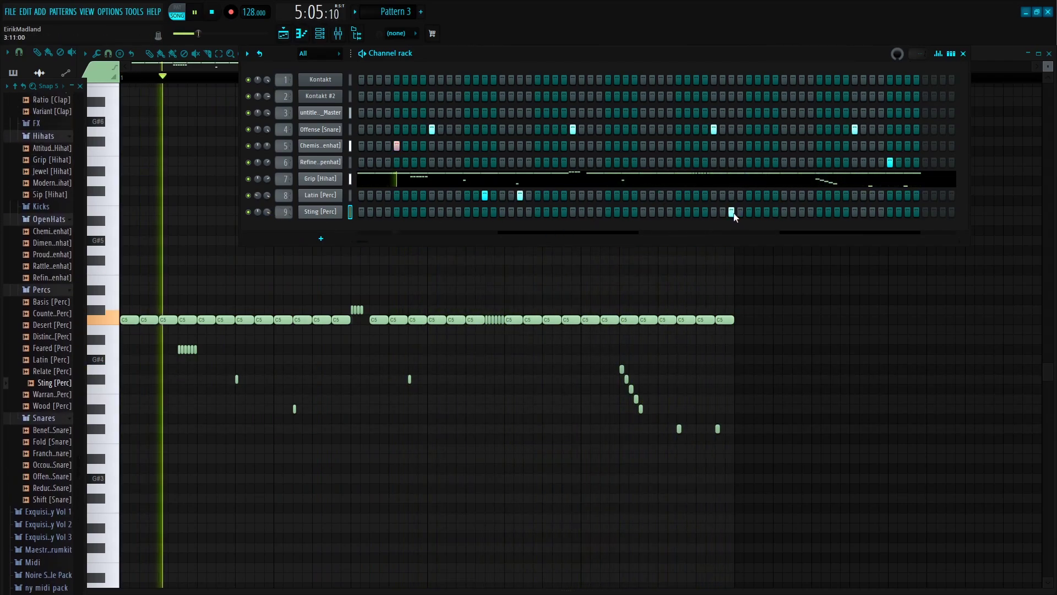
click(57, 359)
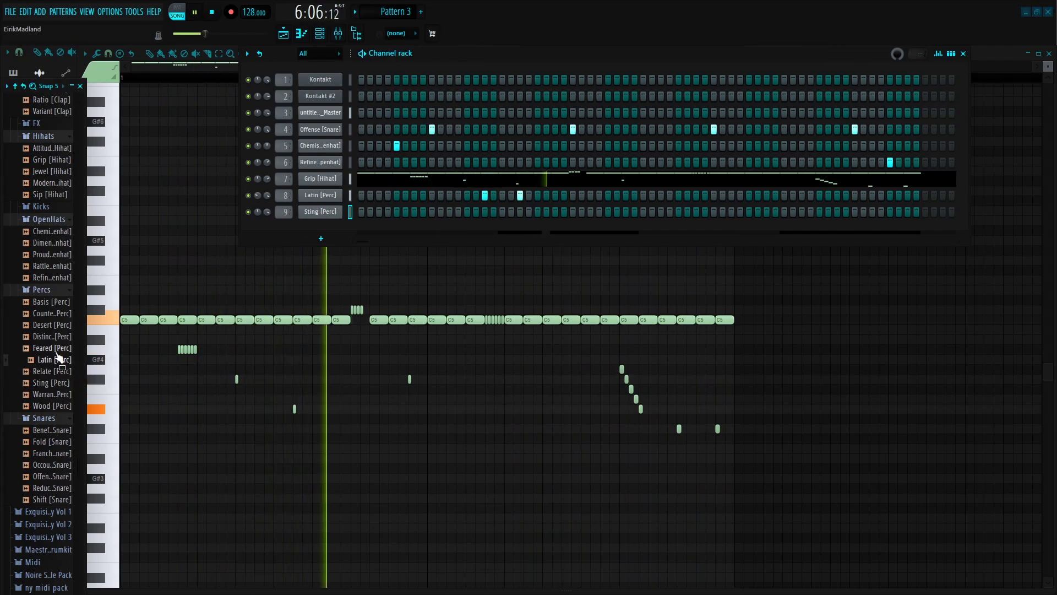
click(57, 346)
key(space)
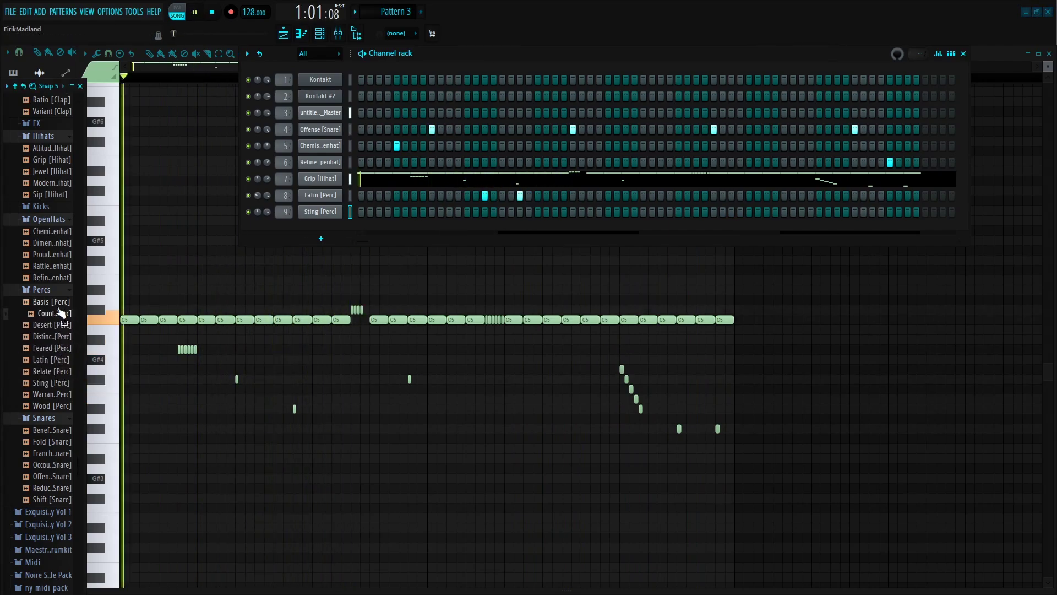
drag(60, 313, 284, 223)
key(space)
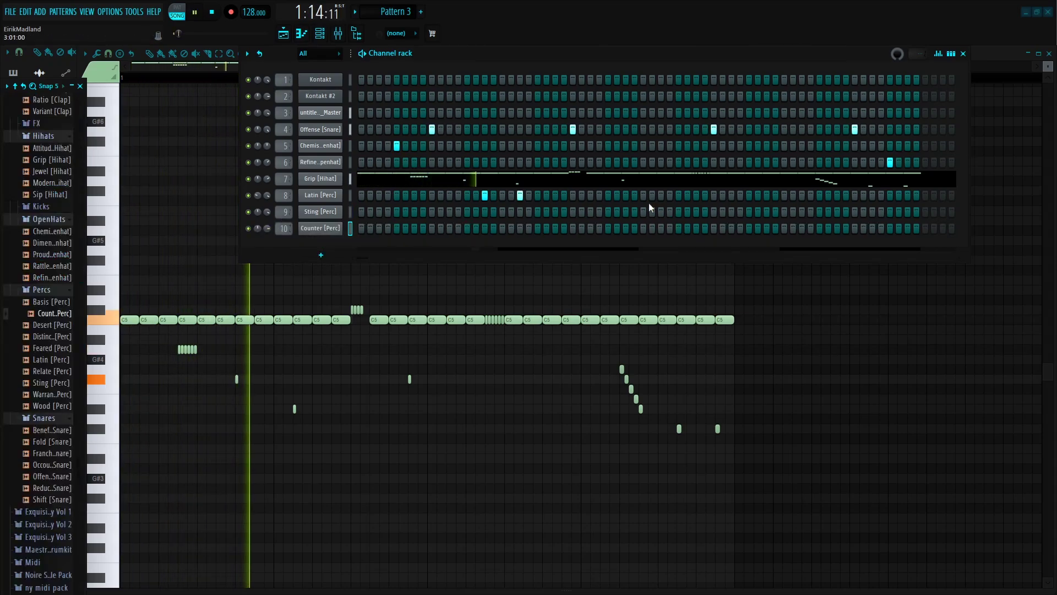
Place a Counter [Perc] hit at bar 3 step 7 and check it in playback.
click(696, 228)
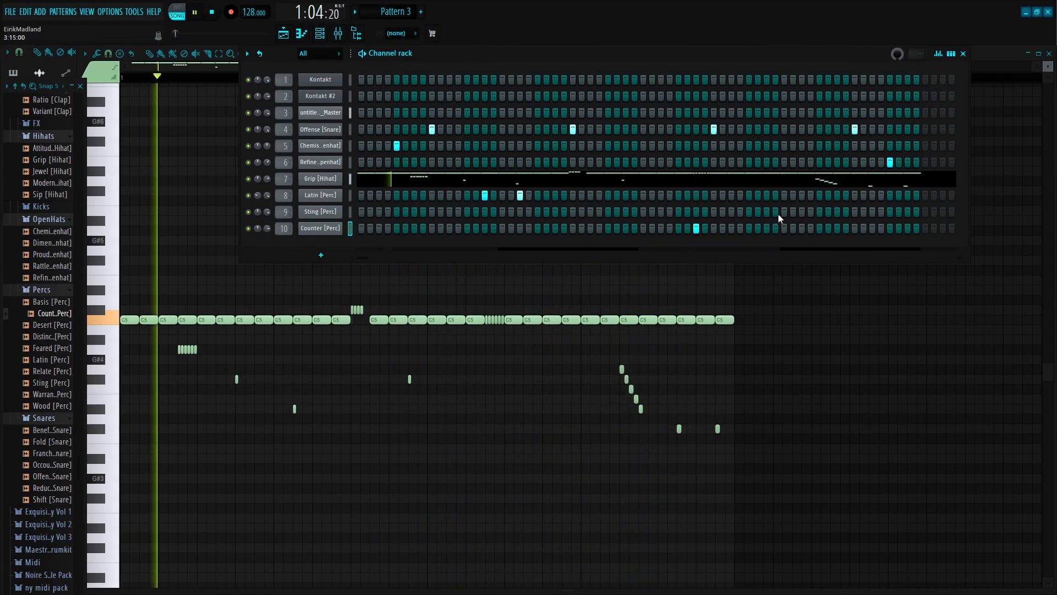
key(F6)
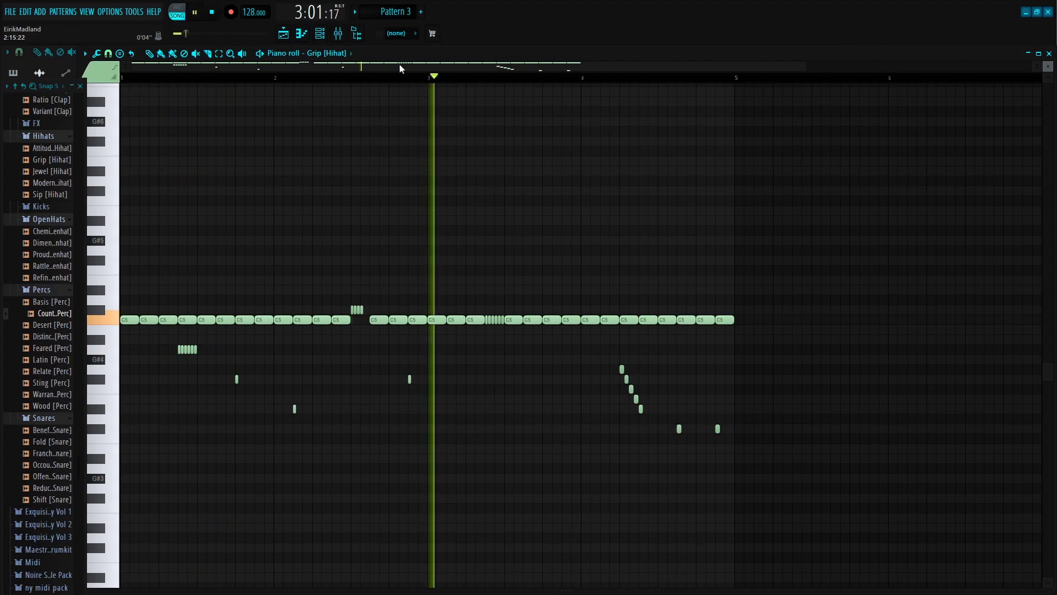
key(F6)
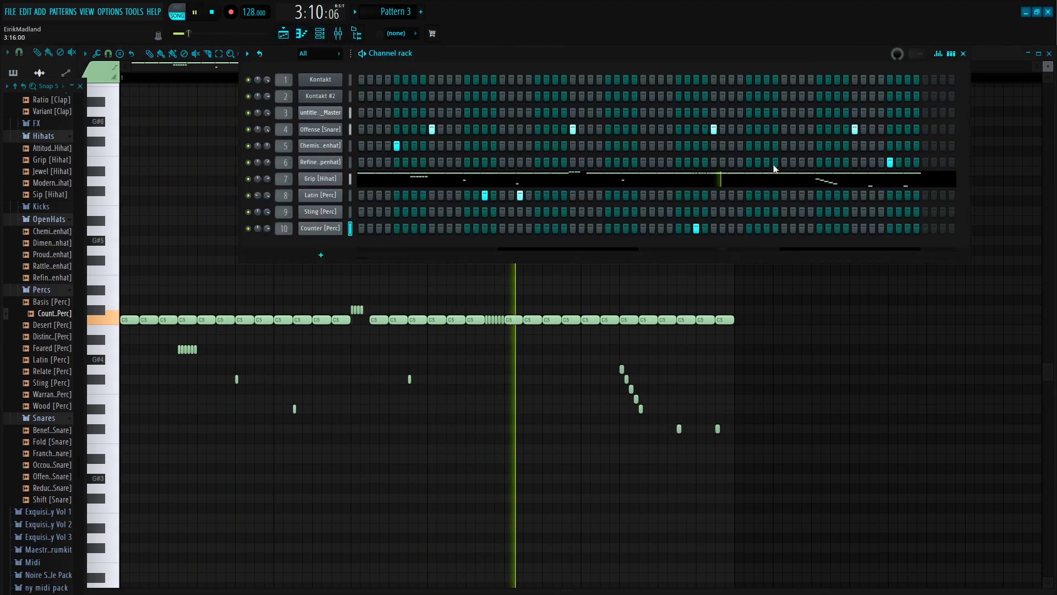
Try Sting [Perc] hits at bar 3 steps 15 and 13, and settle on a single hit at bar 4 step 3.
click(766, 211)
click(748, 212)
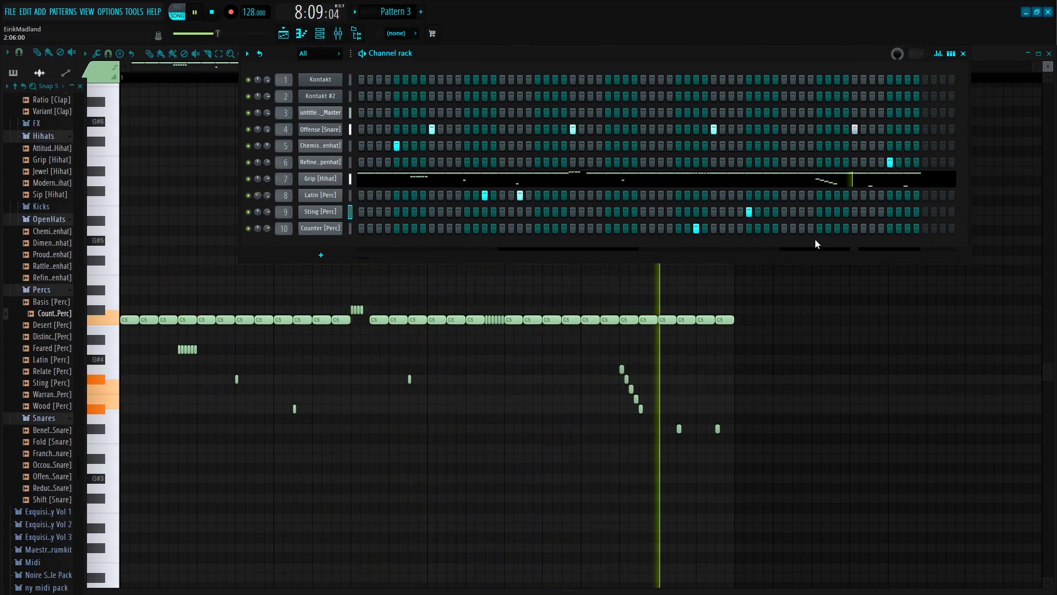
click(749, 213)
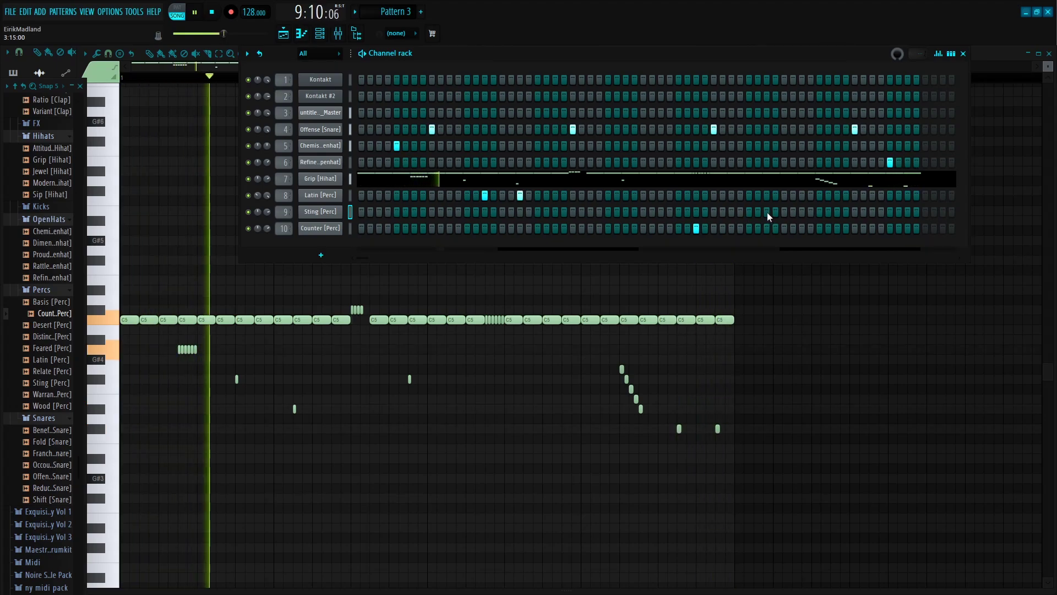
click(802, 212)
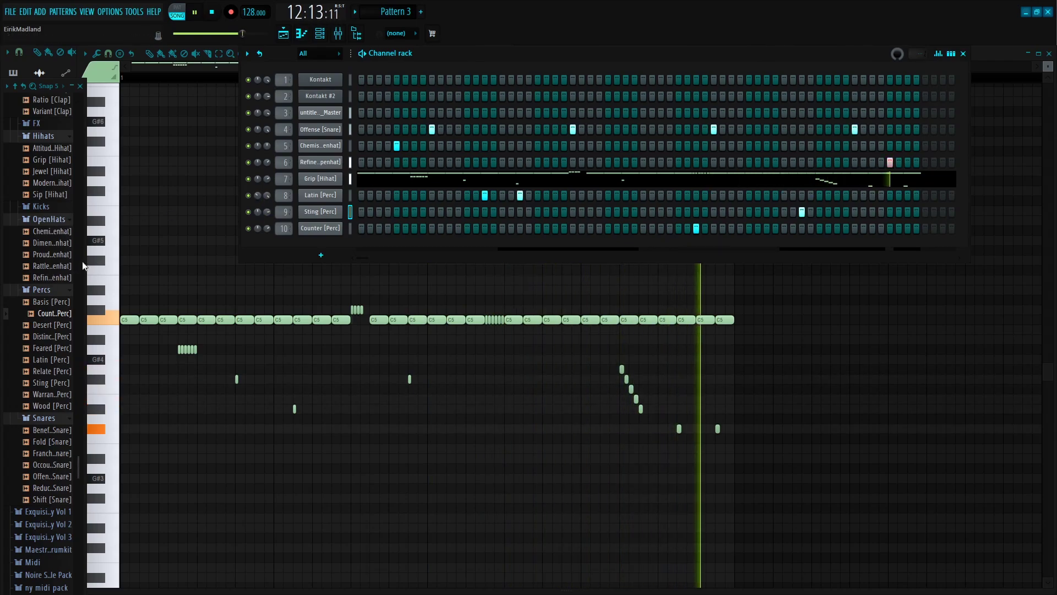
Audition the 808 samples and add Knot [808] as a new channel with a hit at bar 1 step 1.
scroll(66, 248, up, 10)
key(space)
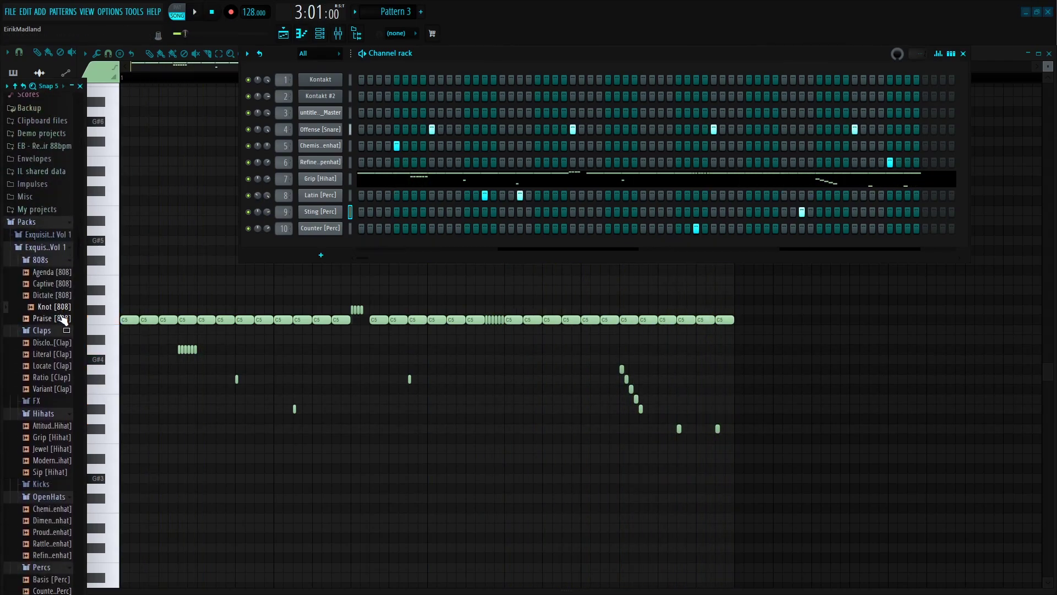
key(space)
click(55, 284)
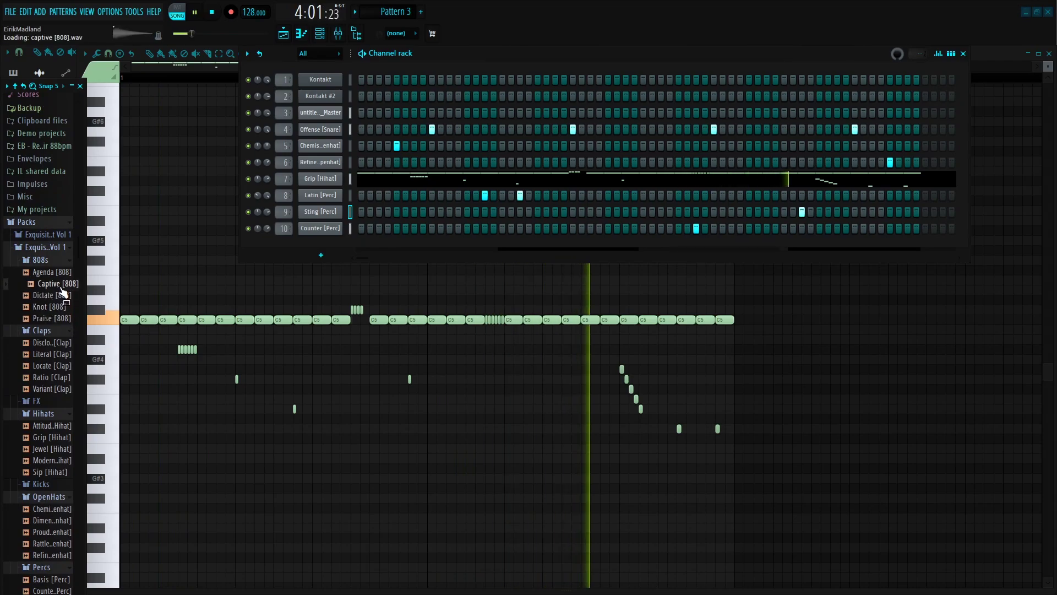
key(space)
drag(55, 307, 302, 263)
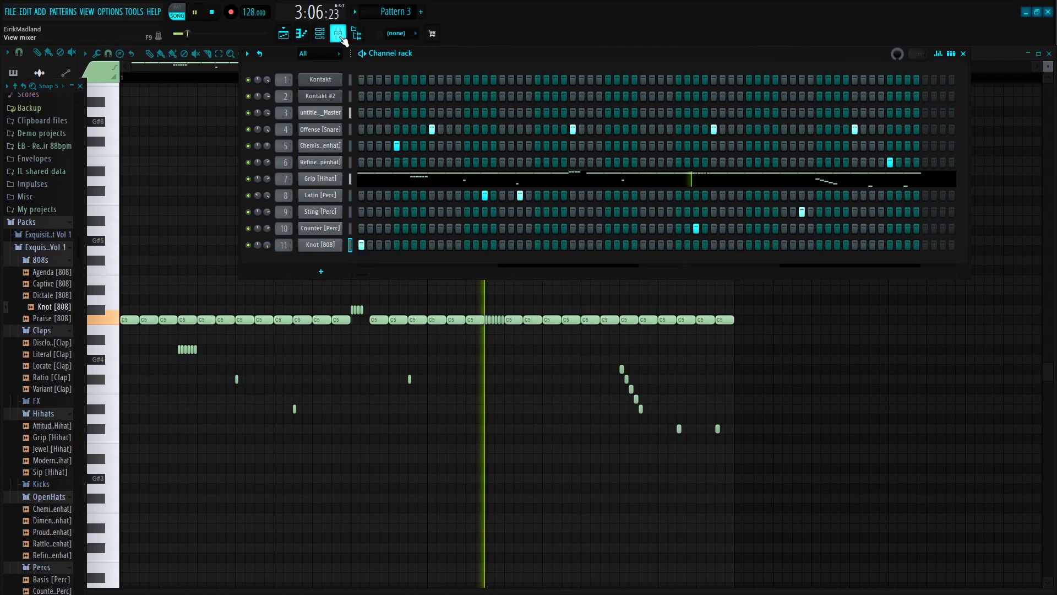
Replace RC-20 Retro Color on the Master mixer track with Fruity Soft Clipper and listen to the result.
key(F9)
click(943, 311)
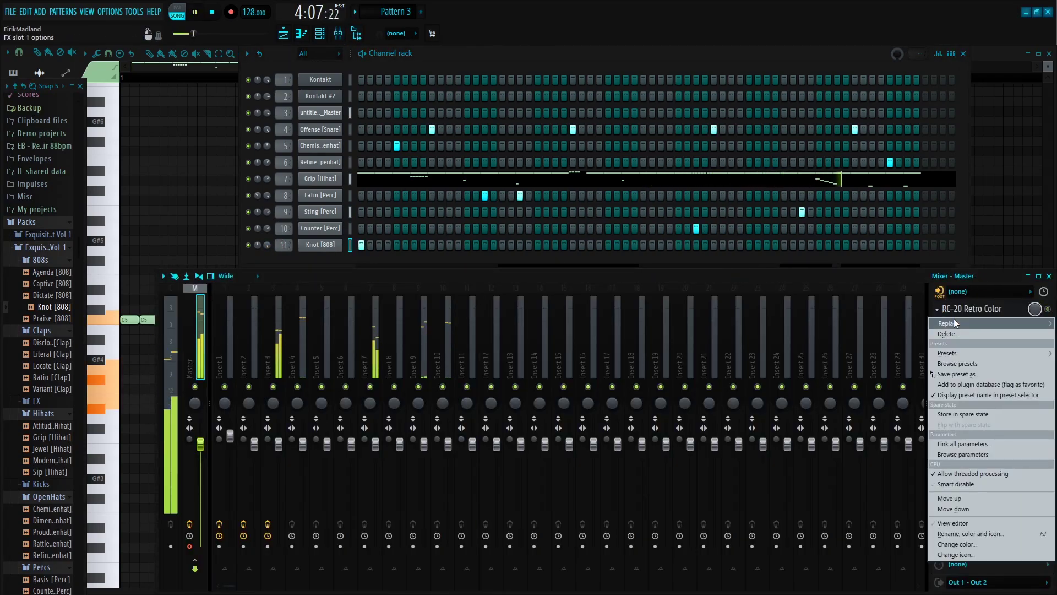
mouse_move(954, 319)
click(802, 187)
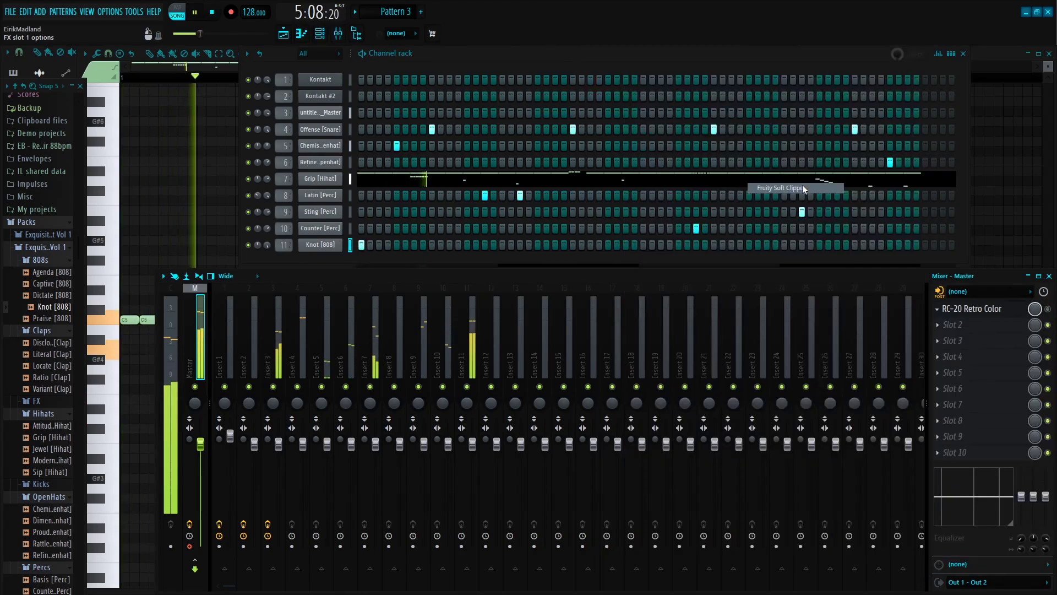
key(space)
click(506, 64)
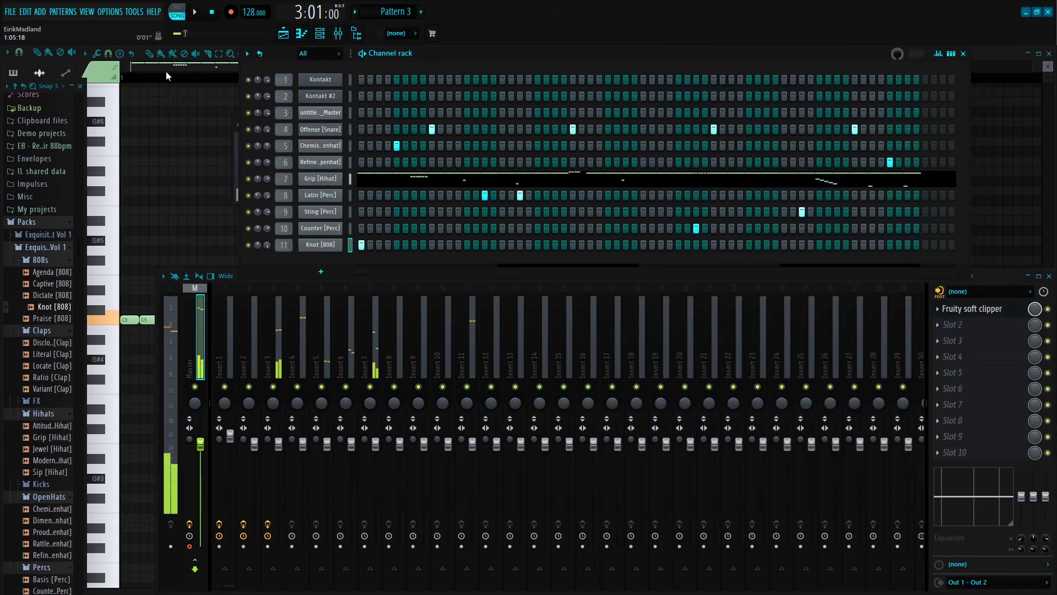
click(168, 71)
key(space)
key(space)
Open the Knot [808] piano roll and add a two-step E5 note at bar 1 step 7.
click(320, 33)
key(space)
key(space)
right_click(333, 245)
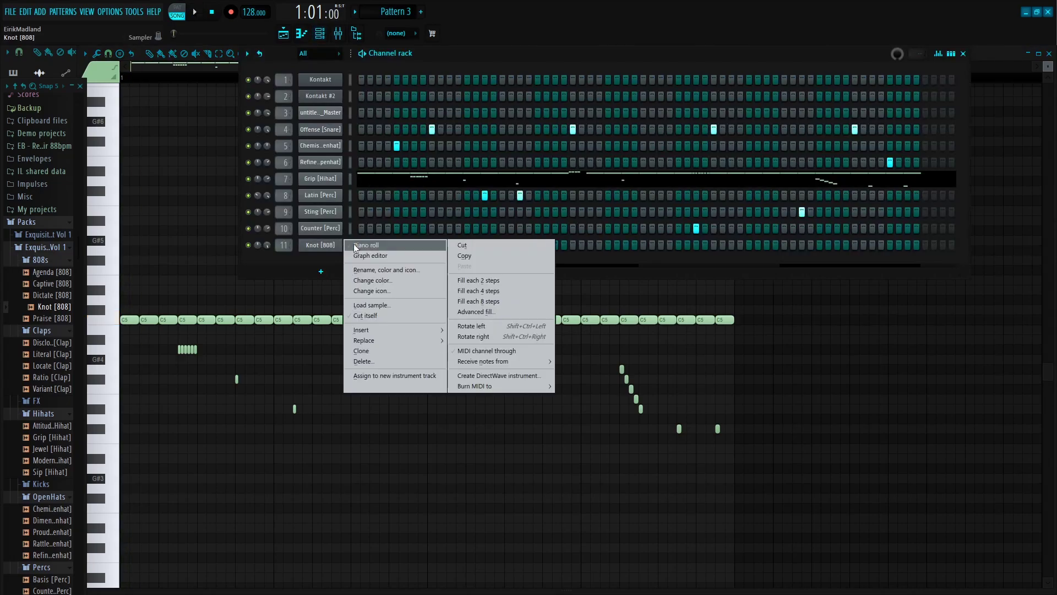
click(364, 245)
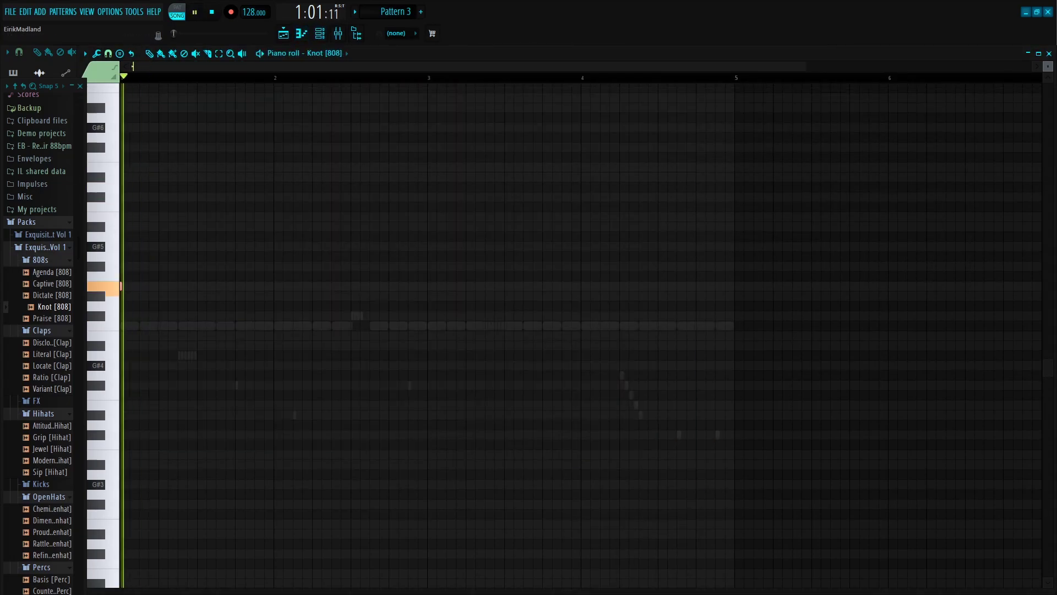
key(space)
scroll(241, 80, up, 4)
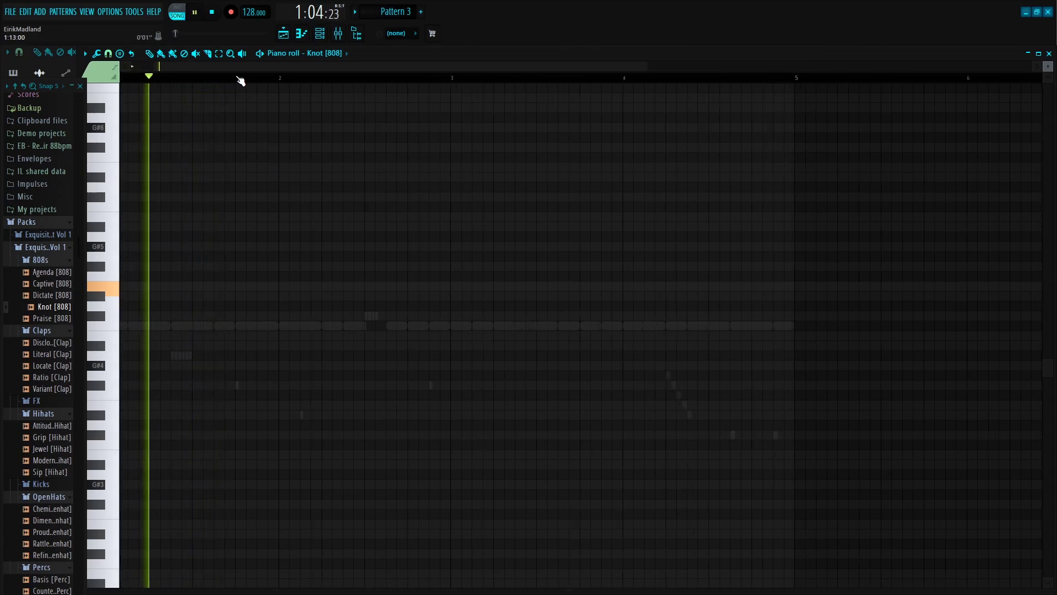
click(241, 287)
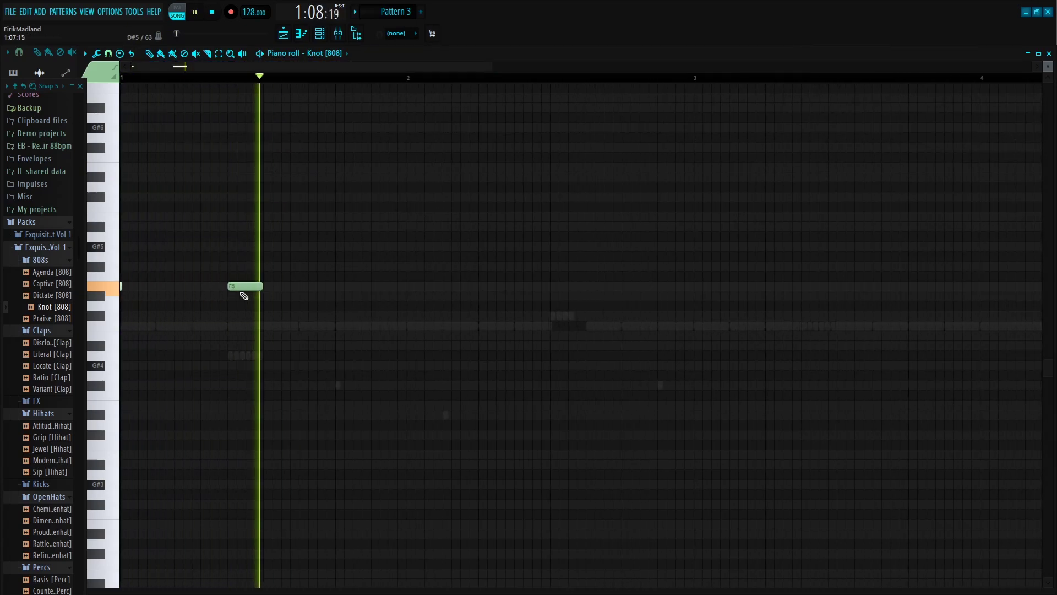
Raise the velocity of the E5 note at bar 1 step 7 to about the first note's level.
ctrl+click(246, 288)
key(space)
key(space)
click(319, 590)
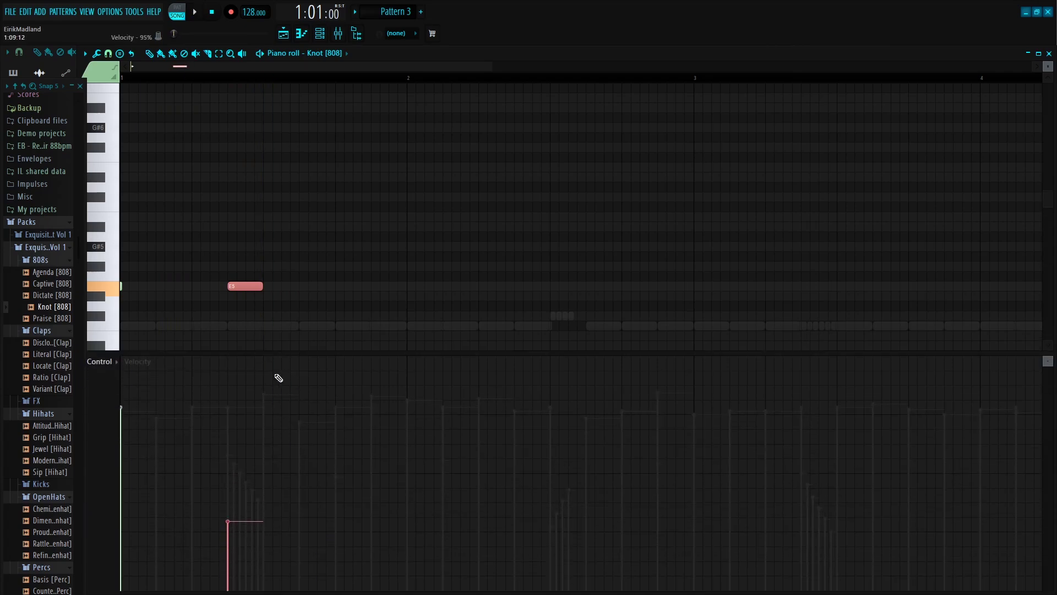
key(space)
drag(305, 353, 267, 590)
ctrl+click(465, 306)
key(space)
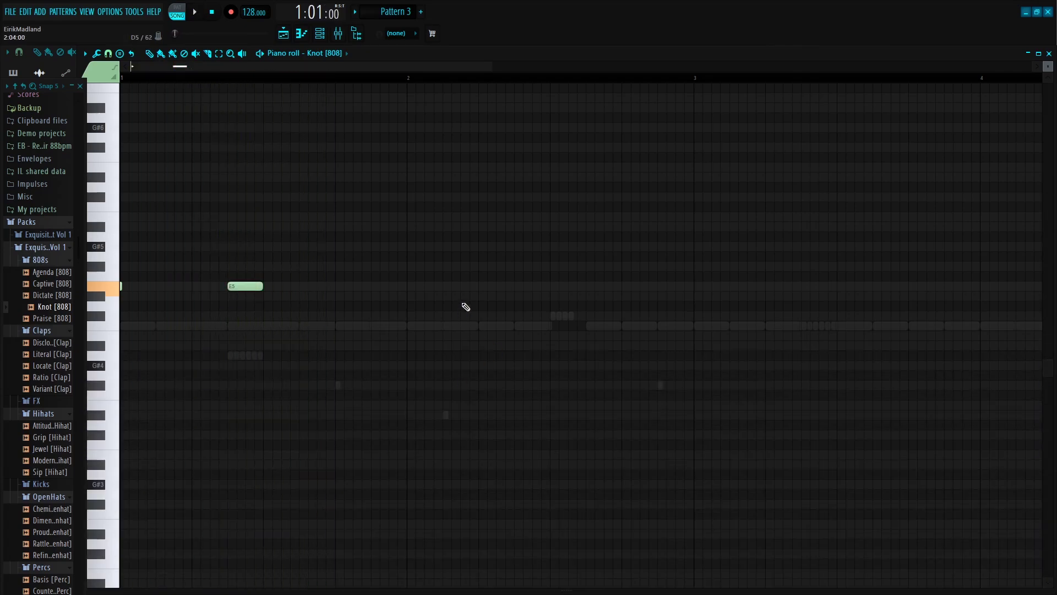
Enable Cut itself for the Knot [808] channel.
key(space)
mouse_move(244, 285)
mouse_down()
mouse_move(268, 285)
mouse_move(259, 284)
mouse_up()
key(space)
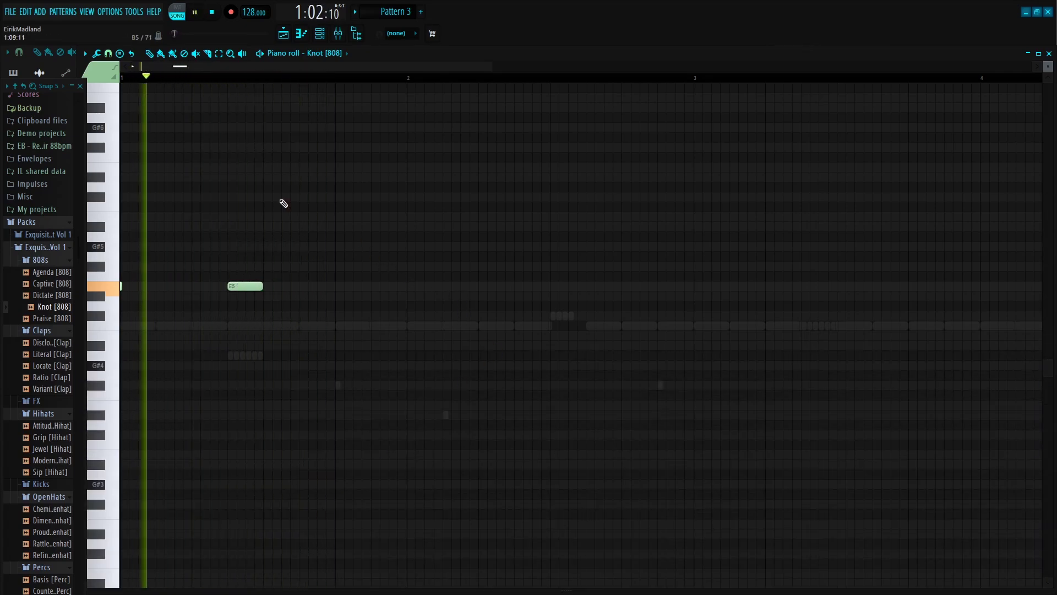
click(319, 34)
right_click(339, 242)
click(384, 316)
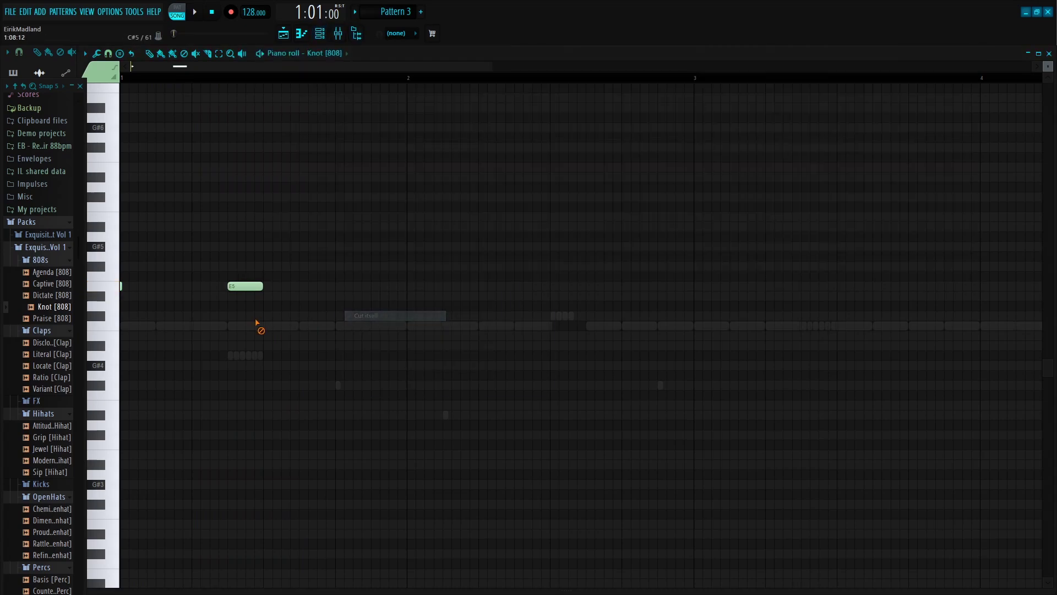
Add a two-step A5 note at bar 2 step 9 in the Knot [808] piano roll.
key(space)
scroll(303, 79, down, 3)
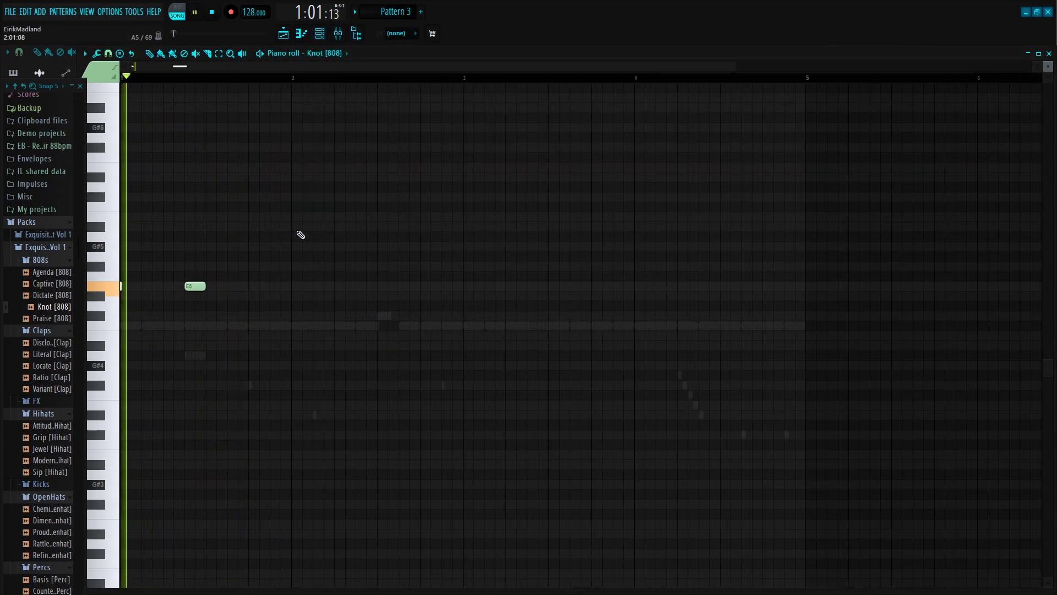
scroll(372, 180, down, 1)
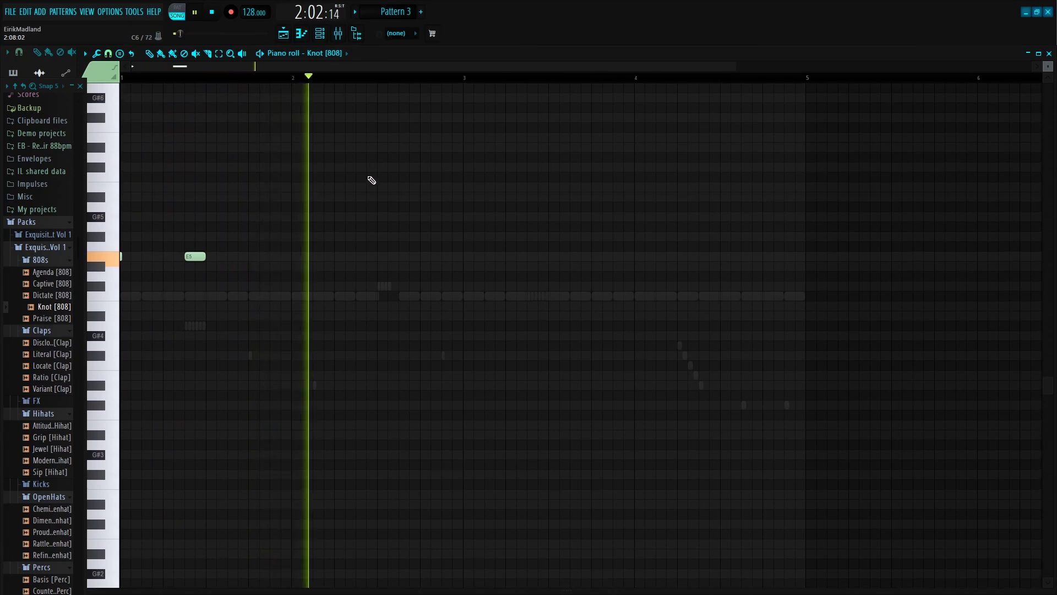
key(space)
key(space)
drag(382, 225, 378, 204)
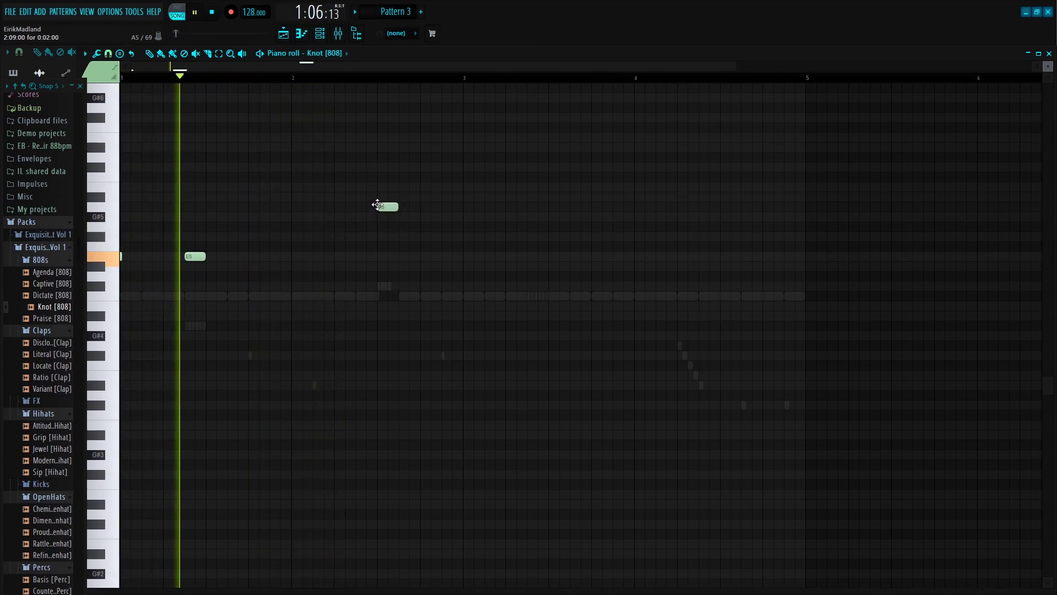
Raise the bar 2 note to A6 and set its velocity to maximum.
scroll(426, 81, up, 3)
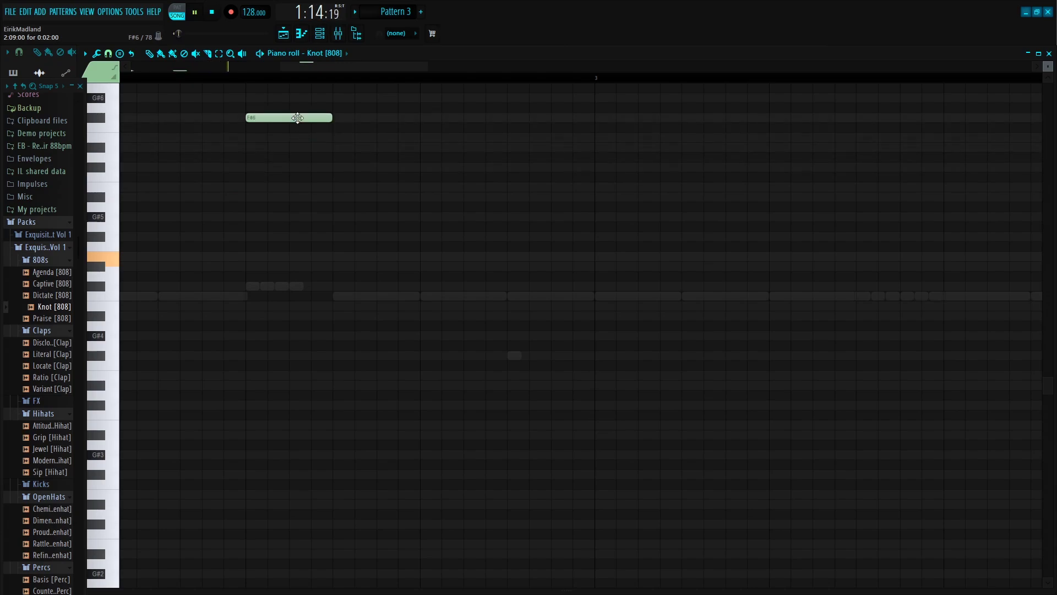
drag(298, 94, 299, 80)
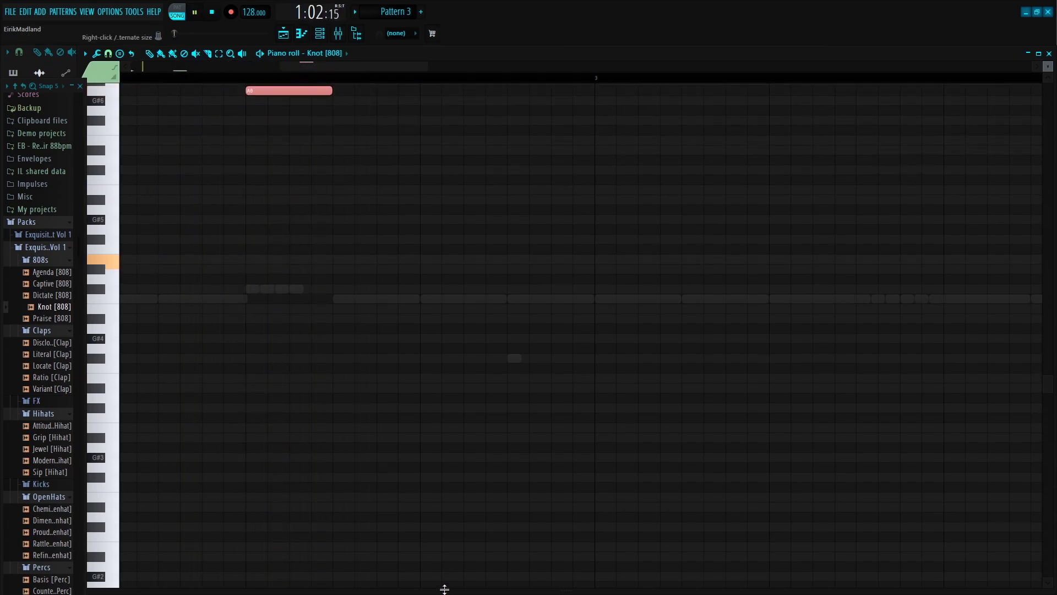
drag(444, 589, 375, 349)
scroll(363, 77, down, 5)
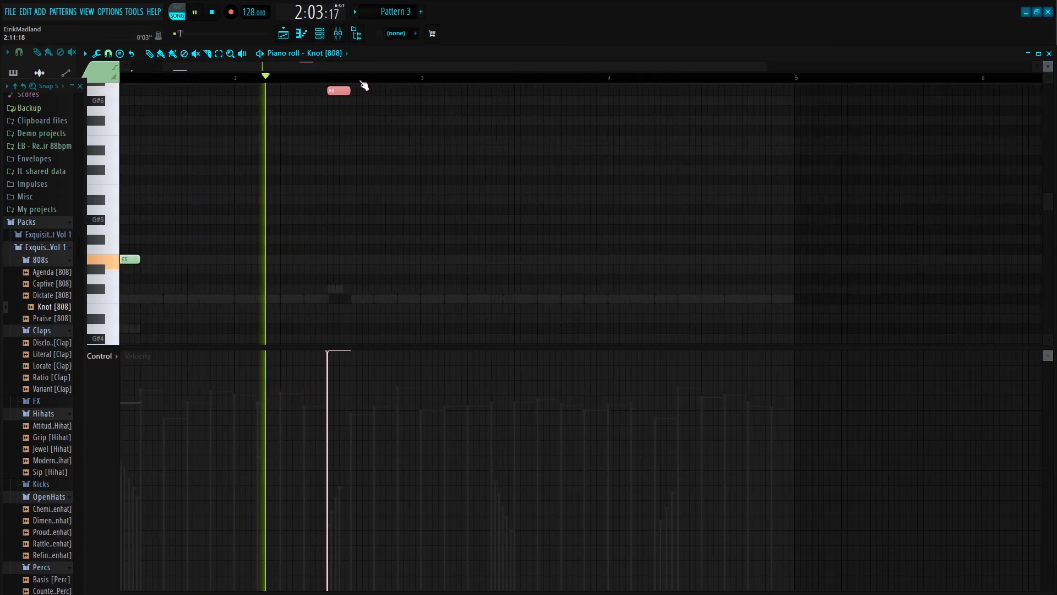
Set the velocity of the two E5 notes in bar 1 to maximum.
drag(242, 283, 76, 208)
key(space)
key(space)
key(space)
Transpose all Knot [808] notes up one octave, and raise the two bar 1 notes another octave to E7.
drag(484, 285, 104, 78)
key(ctrl+Up)
key(space)
ctrl+click(468, 217)
scroll(468, 217, up, 2)
key(space)
scroll(468, 217, up, 2)
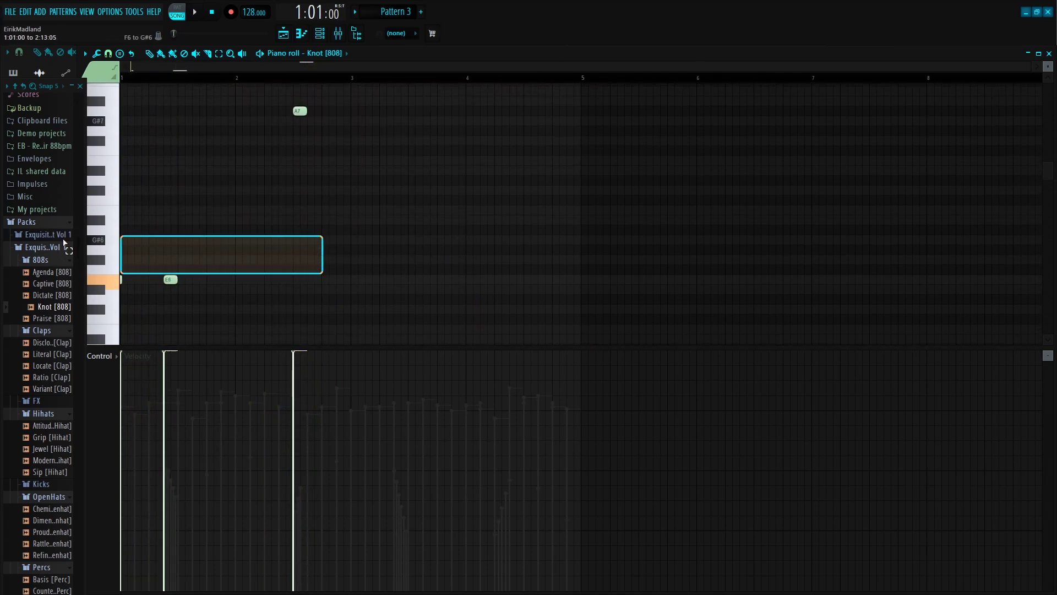
scroll(405, 252, up, 5)
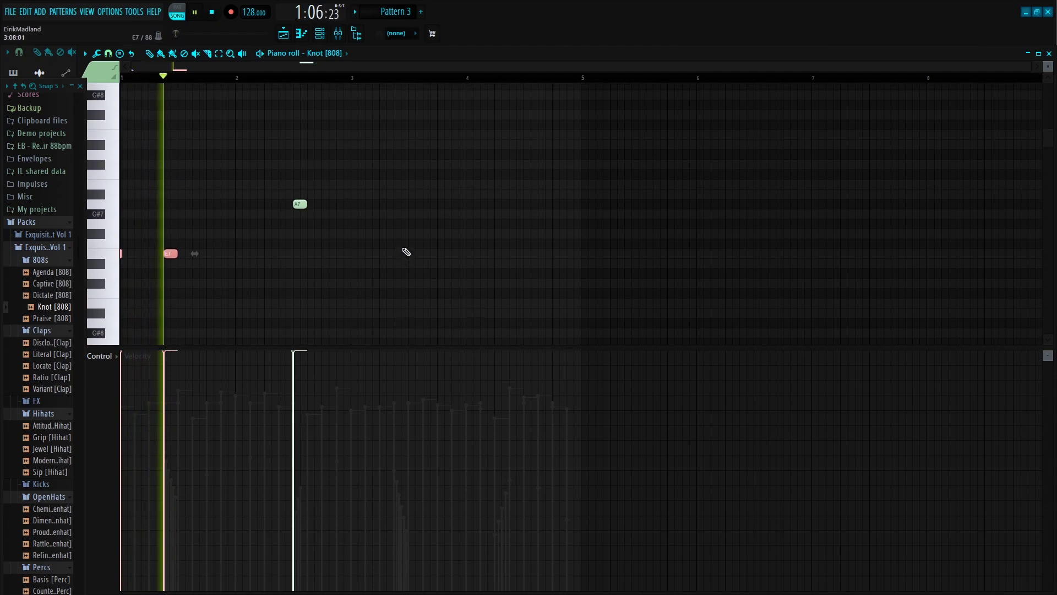
ctrl+click(406, 252)
Move the A7 note to B6 at bar 2 step 11, and add E7 notes at bar 3 steps 1 and 7 and another note at step 11.
scroll(324, 229, down, 2)
drag(297, 201, 313, 299)
key(space)
scroll(361, 227, down, 3)
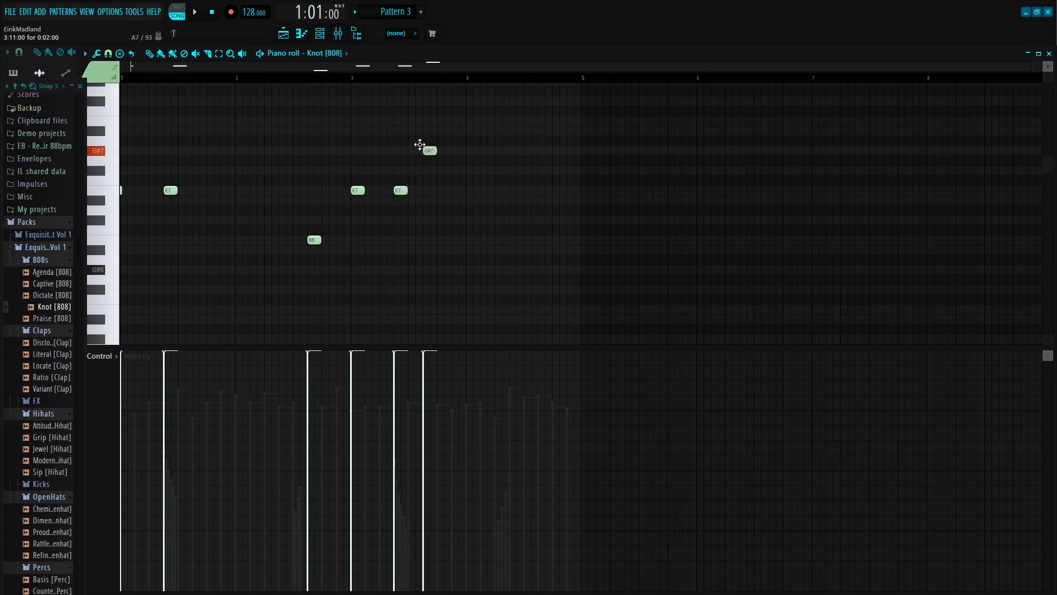
Set the last bar 3 note to A7, move it to step 13, and play back from bar 3.
key(space)
click(355, 78)
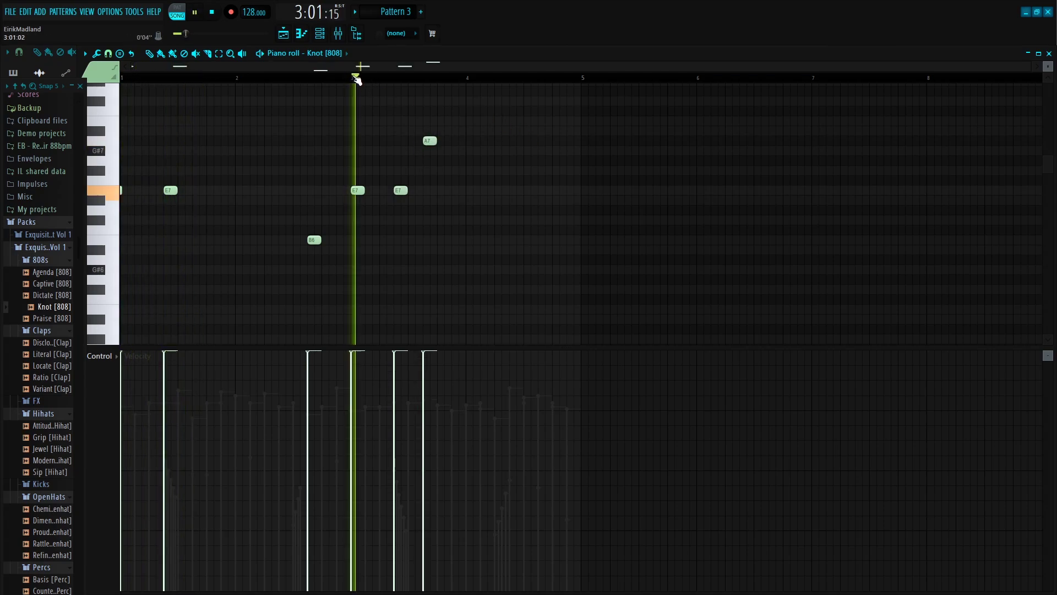
scroll(460, 81, up, 2)
scroll(461, 81, up, 2)
key(space)
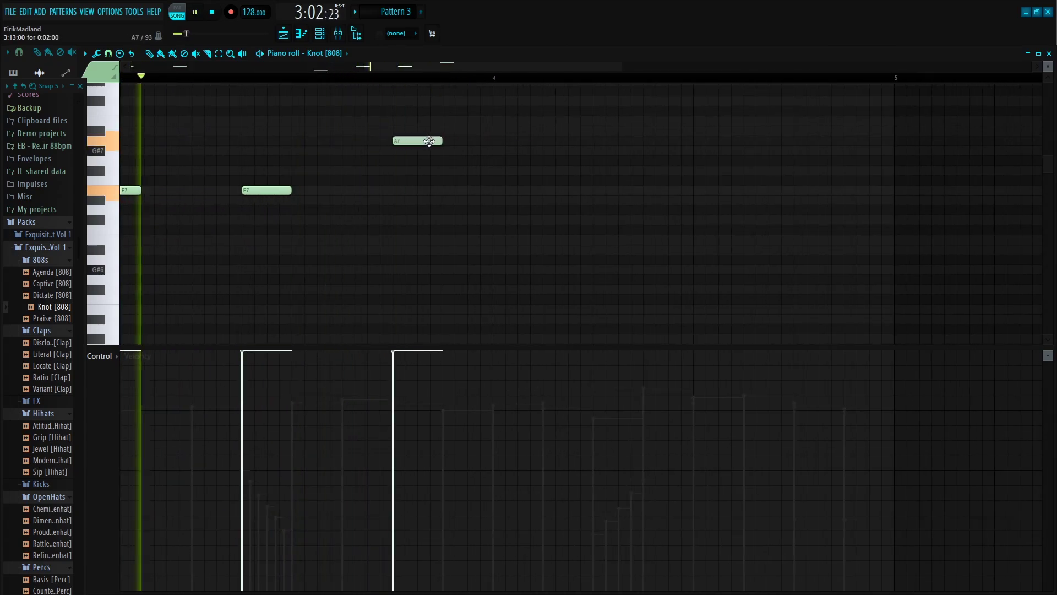
key(space)
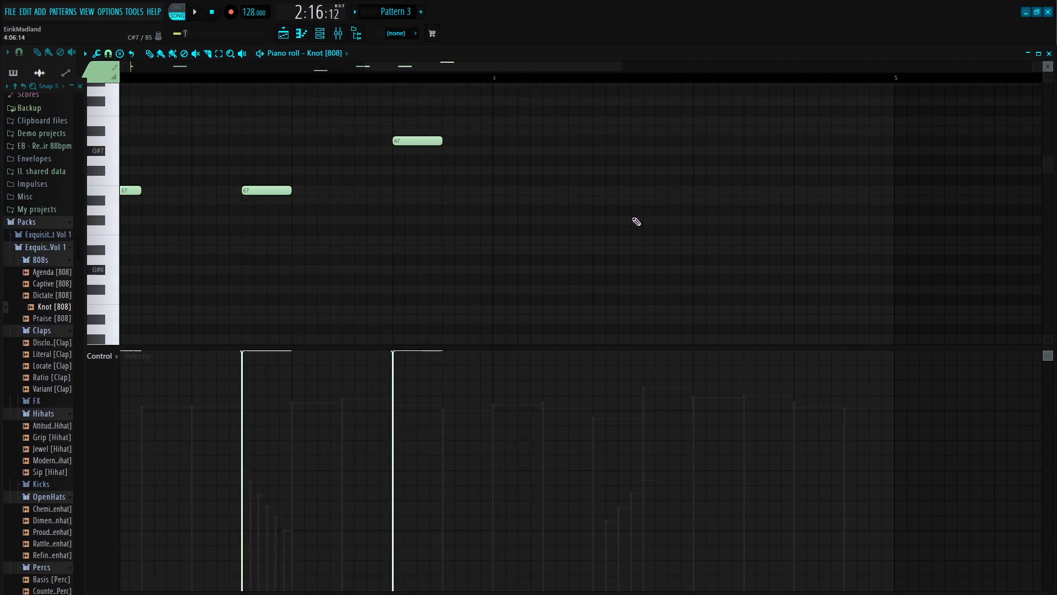
Add two-step B6 notes at bar 4 steps 5 and 9 and listen to the bassline.
key(space)
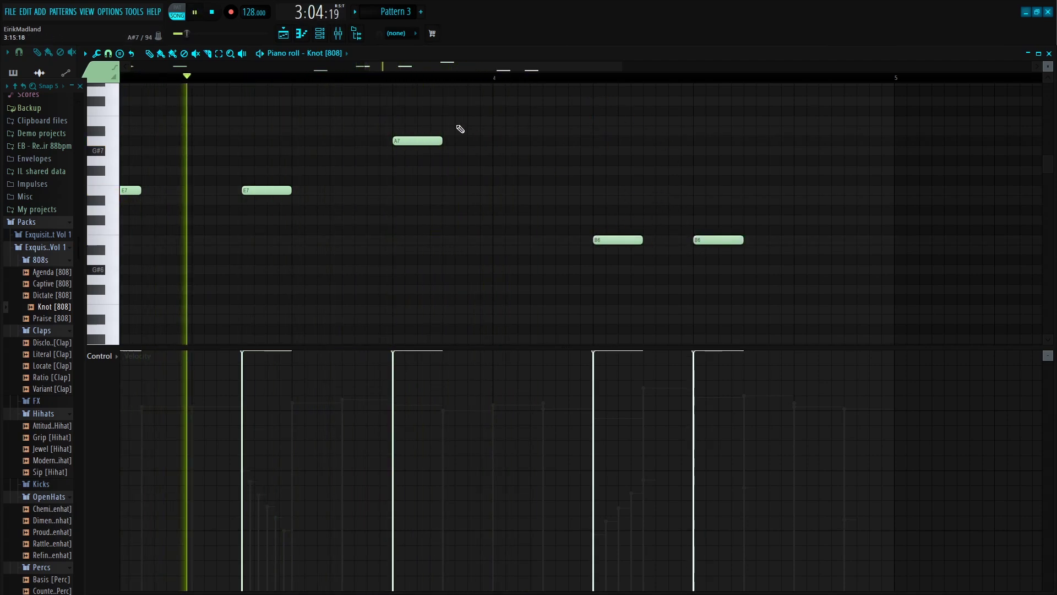
scroll(557, 85, down, 4)
scroll(600, 83, up, 3)
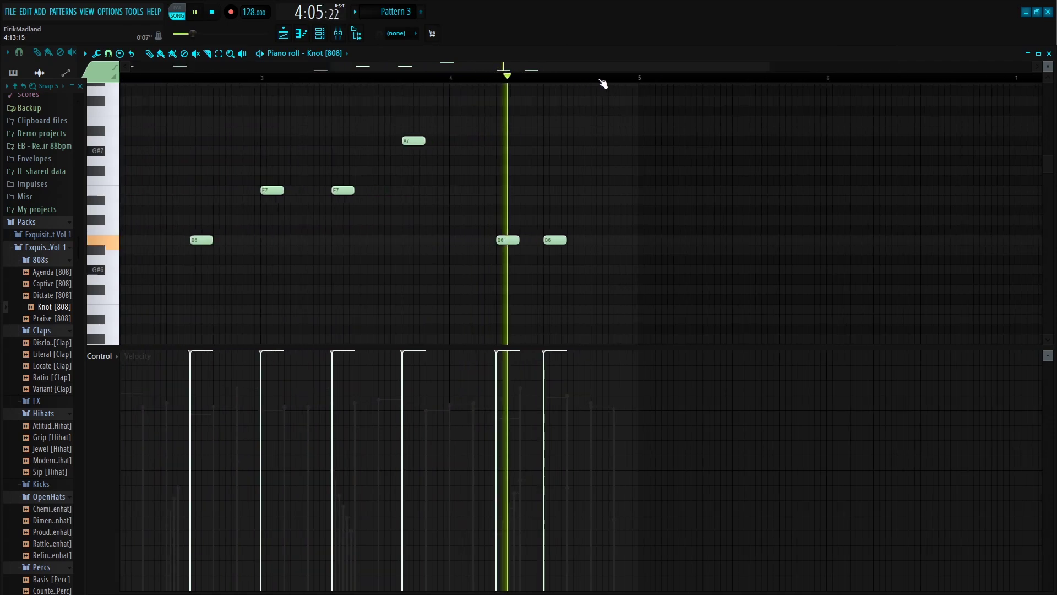
key(space)
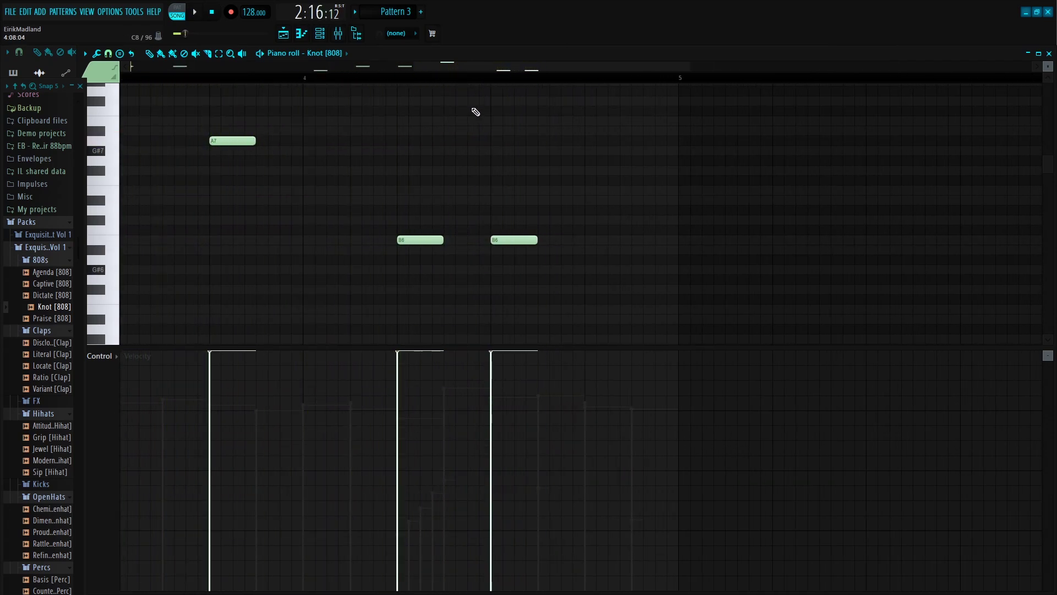
Transpose all Knot [808] notes down one octave, clear the selection, and listen to the last bars of the bassline.
scroll(478, 85, down, 1)
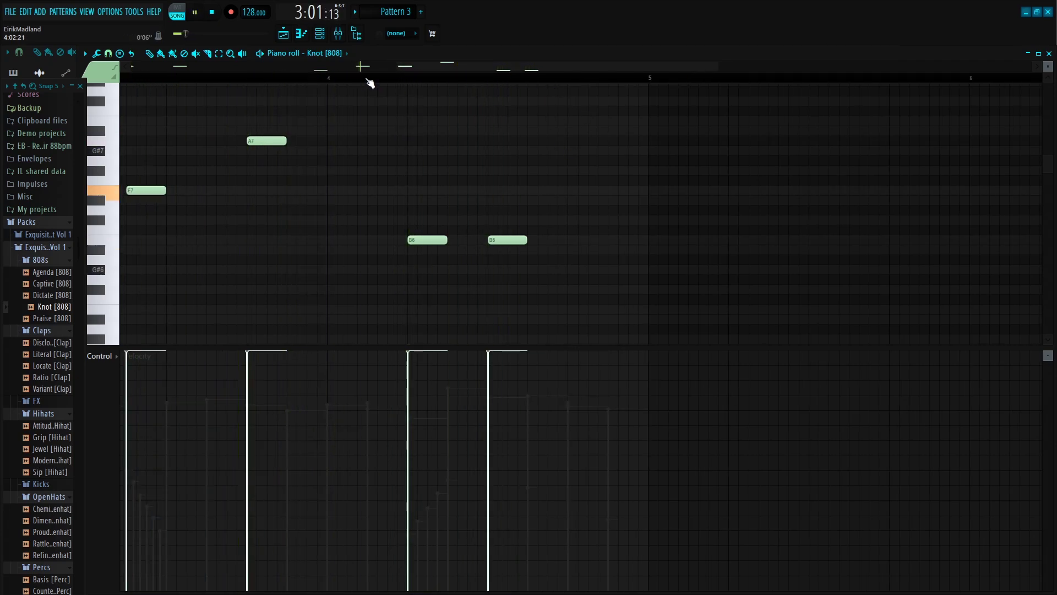
scroll(366, 81, down, 3)
drag(631, 290, 117, 5)
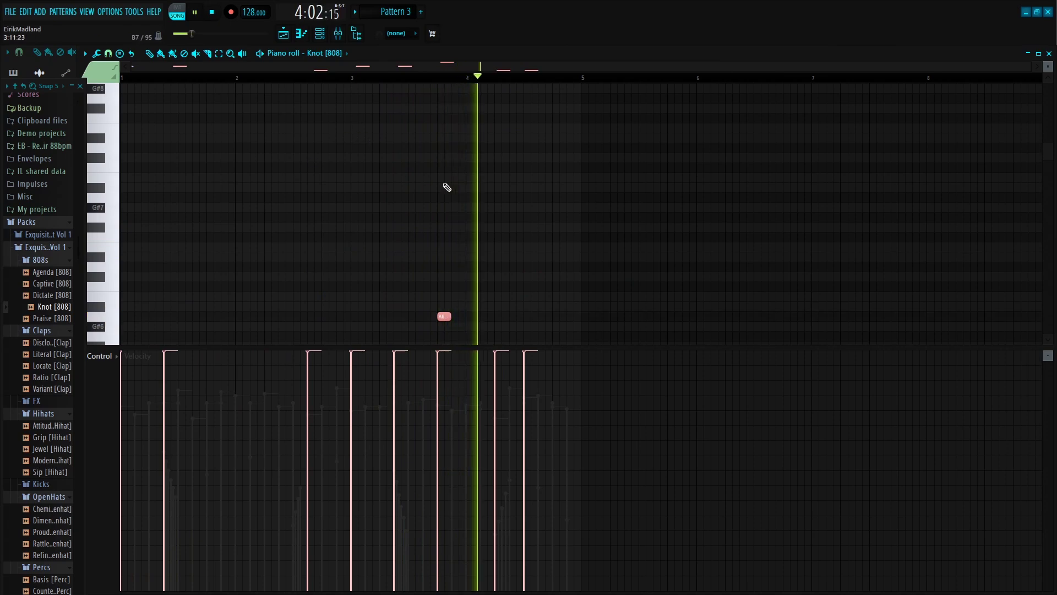
key(ctrl+d)
scroll(473, 171, down, 4)
scroll(536, 81, up, 3)
click(527, 81)
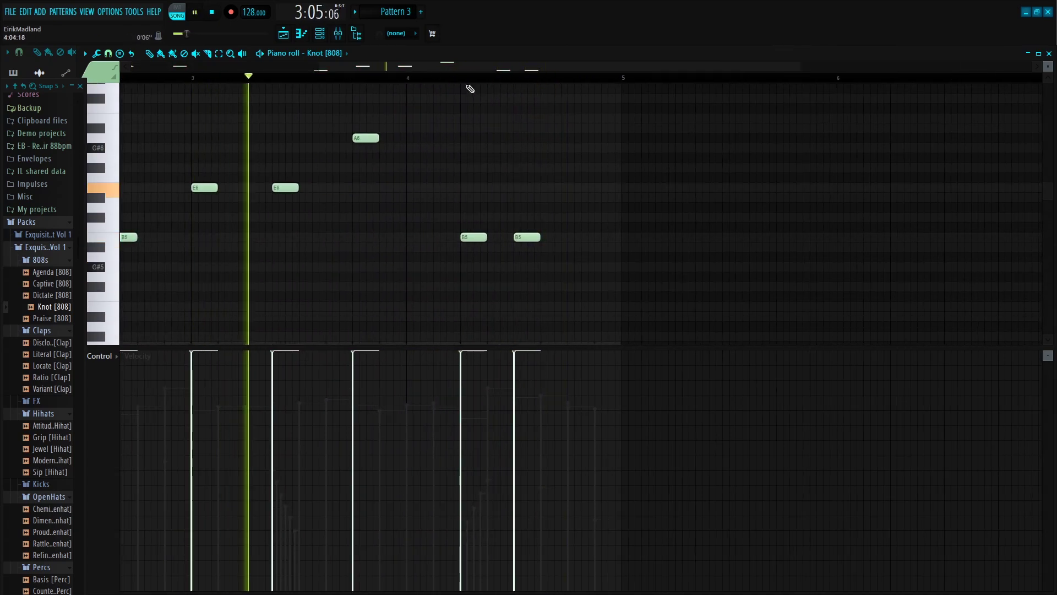
Replace the B5 note at bar 4 step 9 with a two-step B5 note starting at step 10.
right_click(529, 238)
mouse_move(476, 238)
mouse_down()
mouse_move(585, 238)
mouse_move(475, 236)
mouse_up()
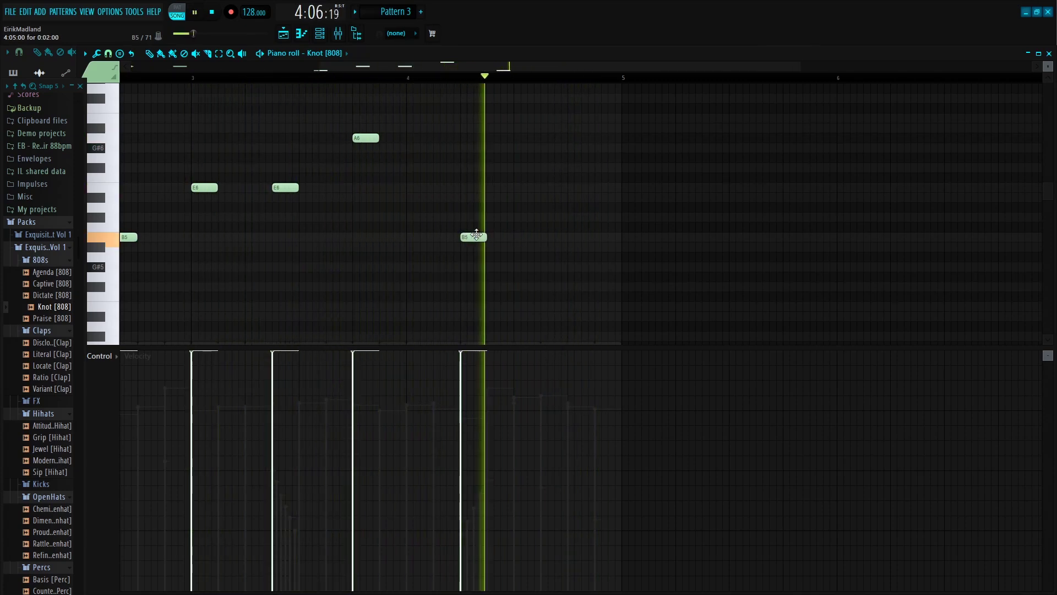
click(559, 237)
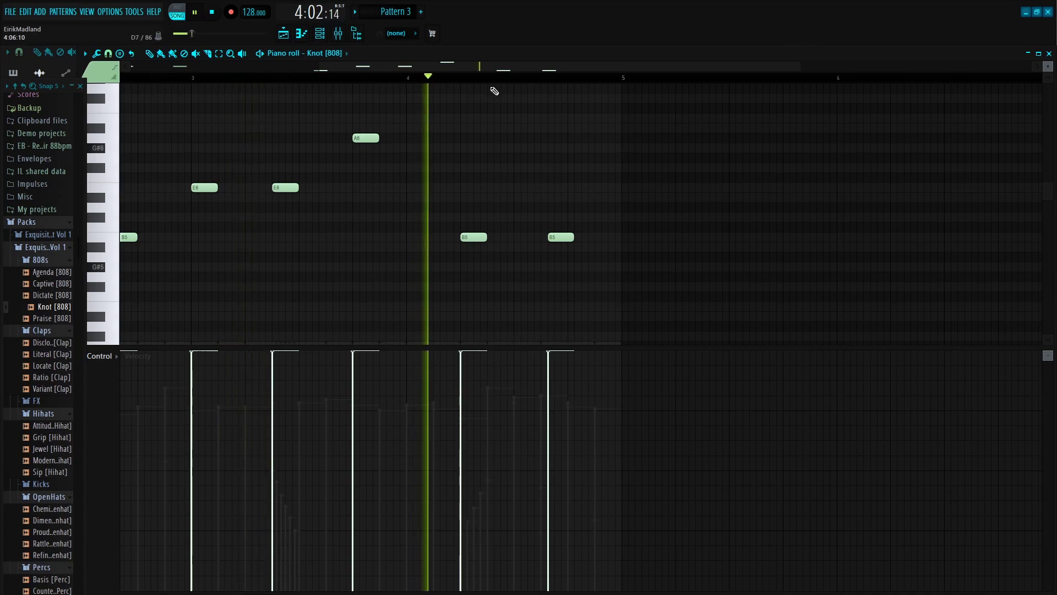
scroll(578, 83, up, 3)
drag(536, 238, 484, 240)
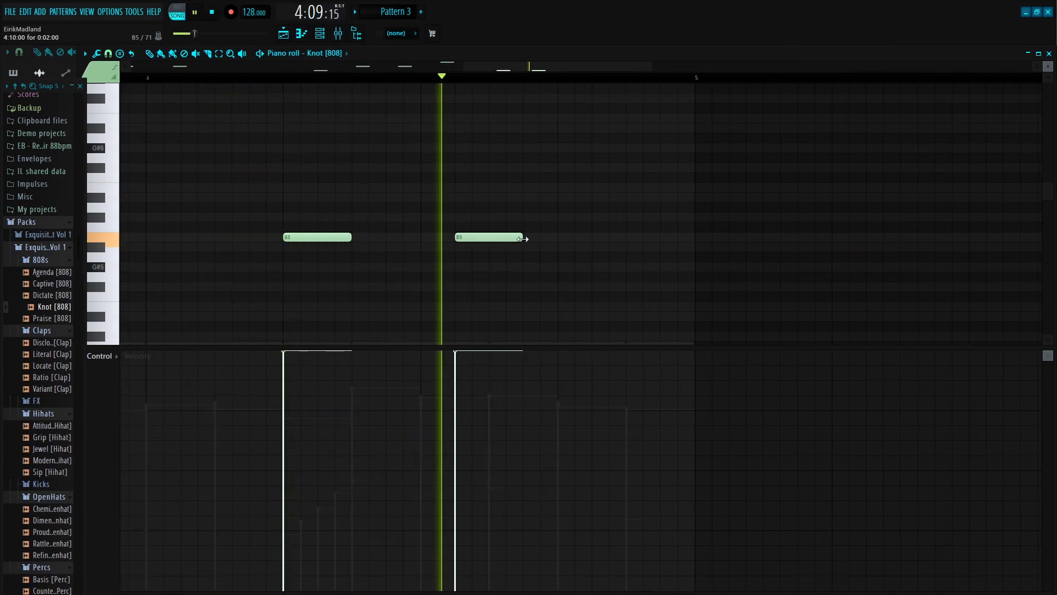
Turn the second bar 4 note into half-step B5 notes: three in a row from step 9 and one at step 11.
click(481, 238)
click(497, 238)
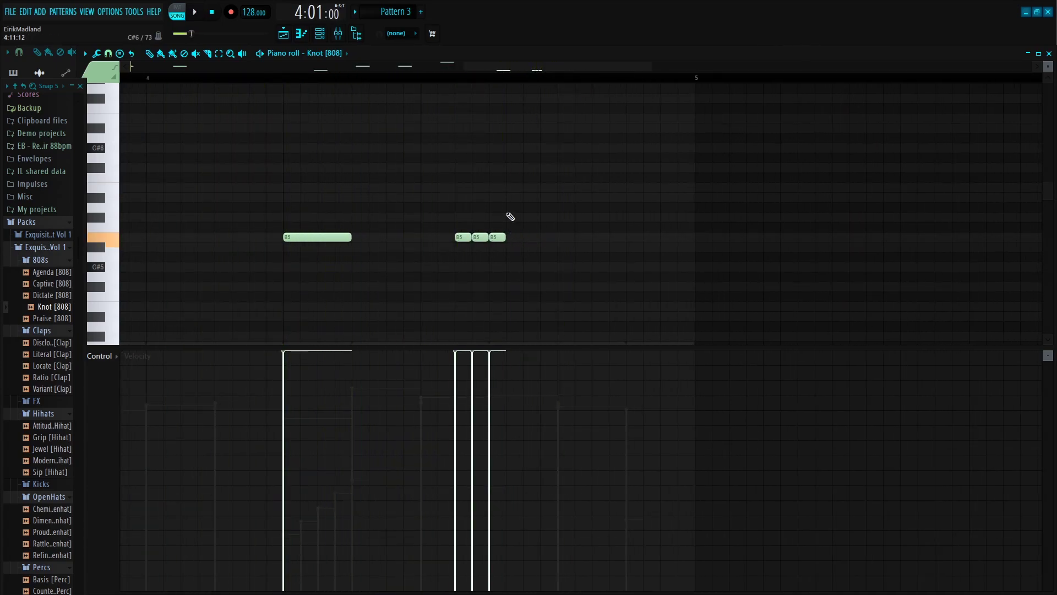
mouse_move(456, 237)
mouse_down()
mouse_move(424, 237)
mouse_move(465, 237)
mouse_move(443, 240)
mouse_up()
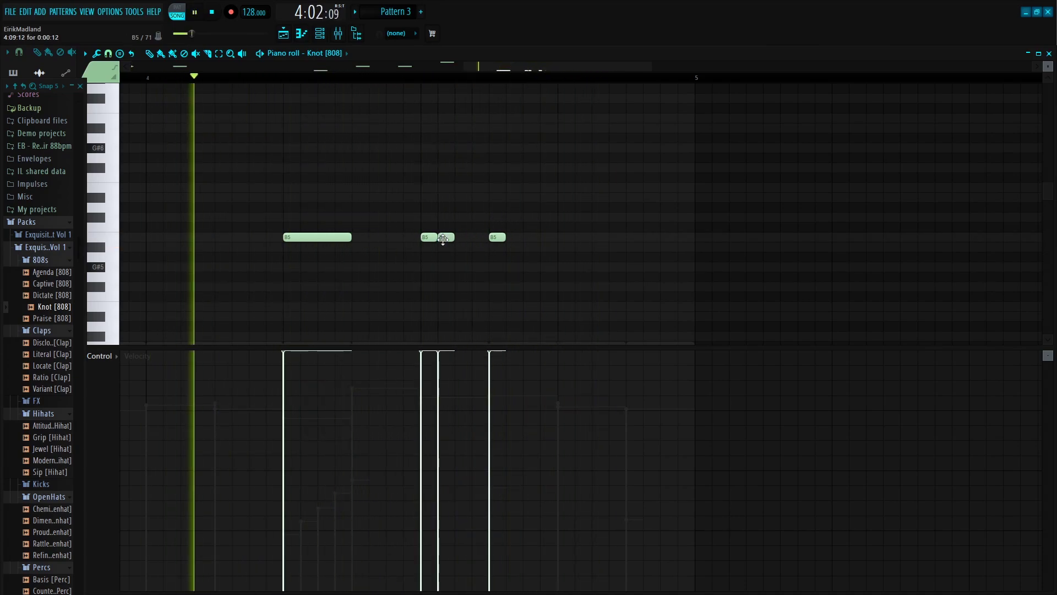
click(462, 237)
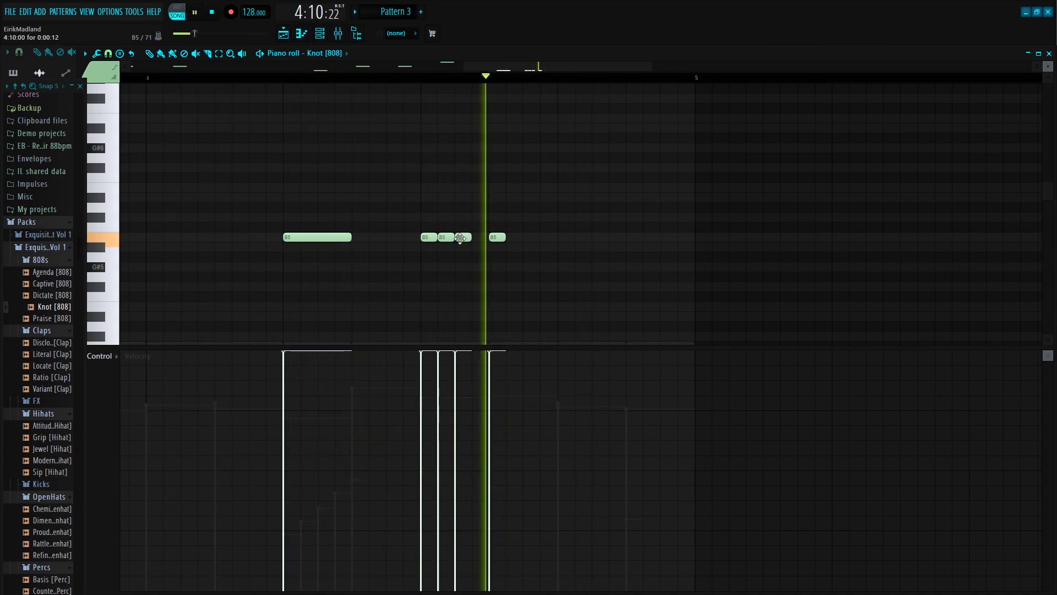
Add half-step notes at bar 4 steps 13 and 15, pitching steps 11 and 15 to E5 and step 13 to E6.
click(563, 237)
click(630, 276)
key(space)
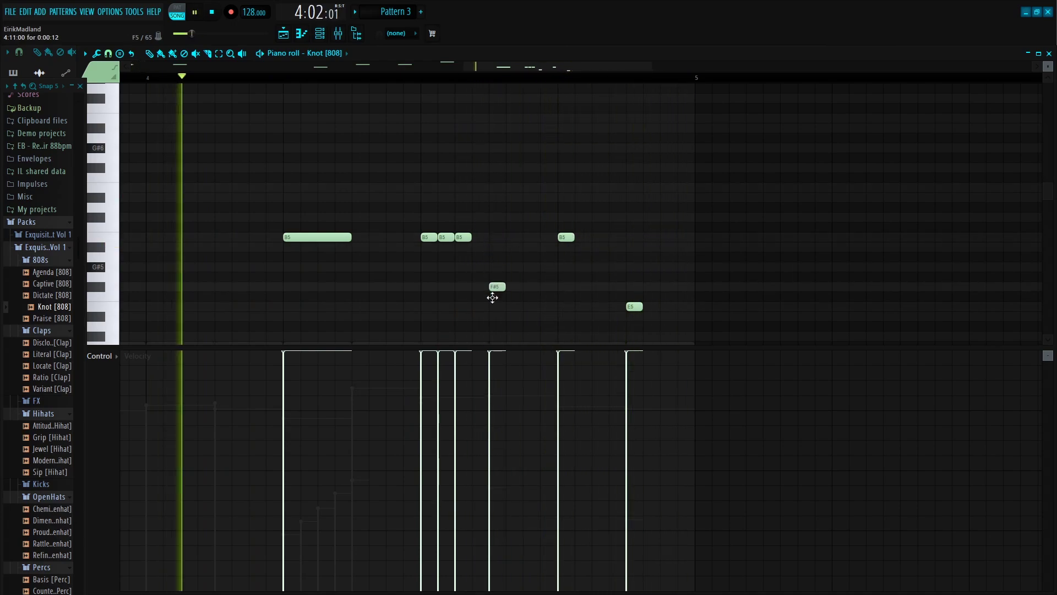
drag(492, 297, 494, 306)
click(564, 237)
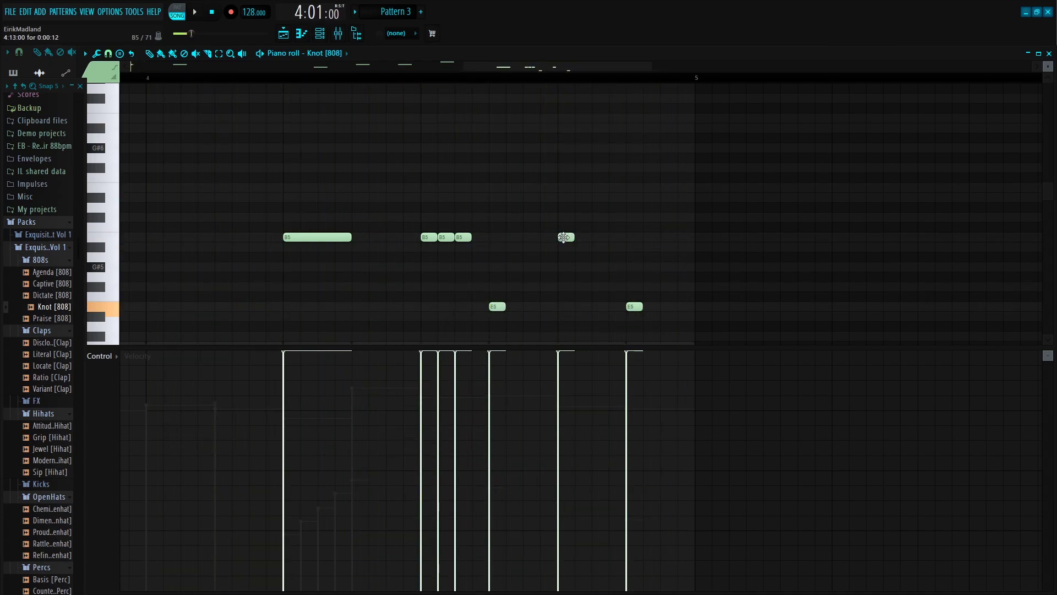
drag(563, 237, 562, 190)
key(space)
Transpose the whole Knot [808] bassline down another octave, play it back, and clear the selection.
scroll(600, 78, down, 6)
scroll(585, 184, down, 3)
drag(719, 282, 1, 2)
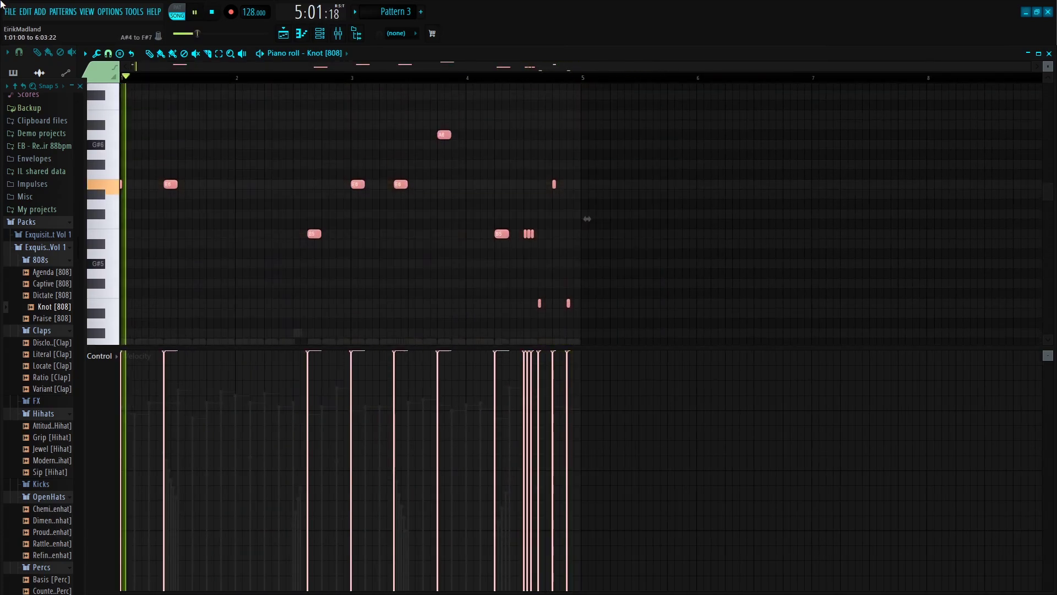
key(ctrl+Down)
key(space)
key(space)
right_click(428, 143)
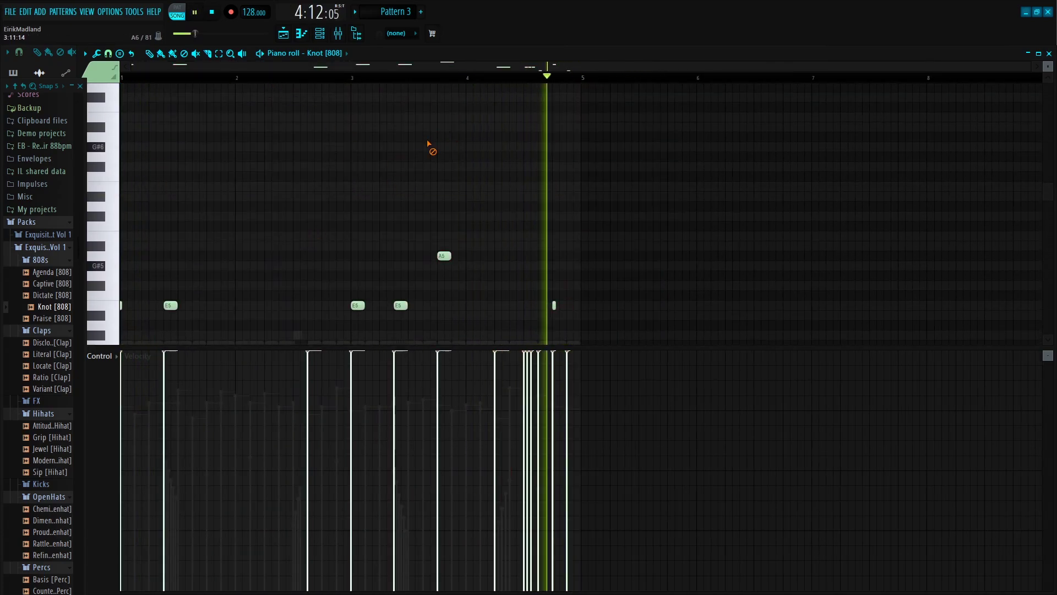
Collapse the piano roll's control lane and adjust the channel volume to about 86% in the channel rack.
drag(413, 347, 342, 589)
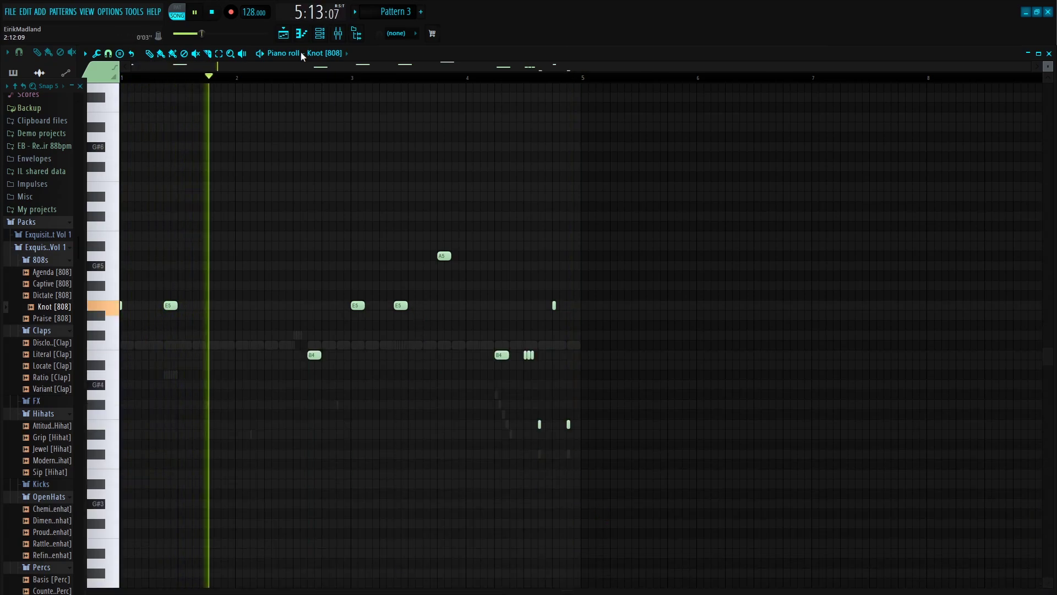
click(319, 33)
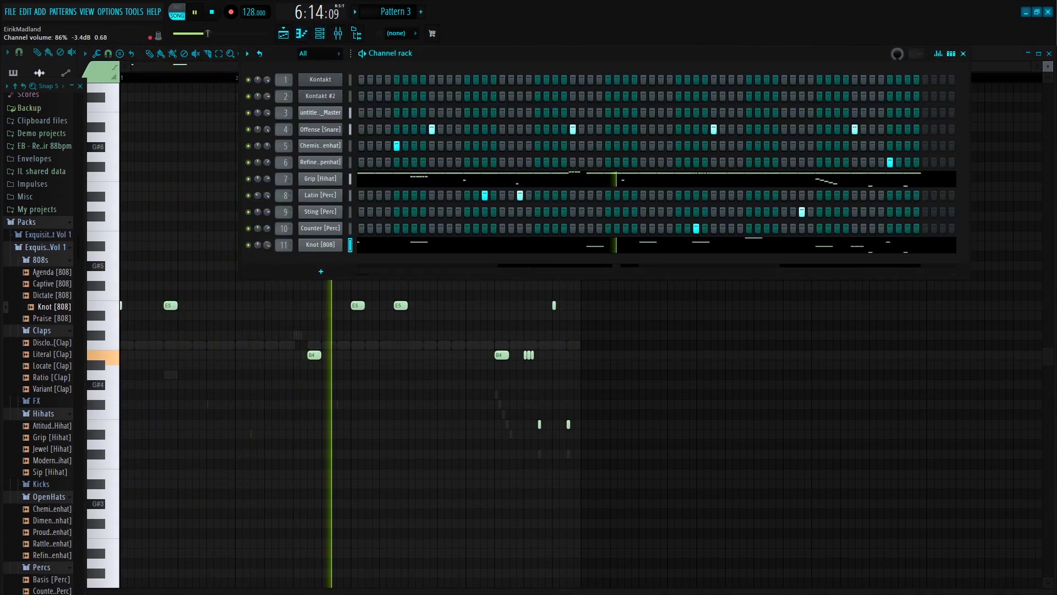
click(442, 412)
scroll(472, 250, down, 2)
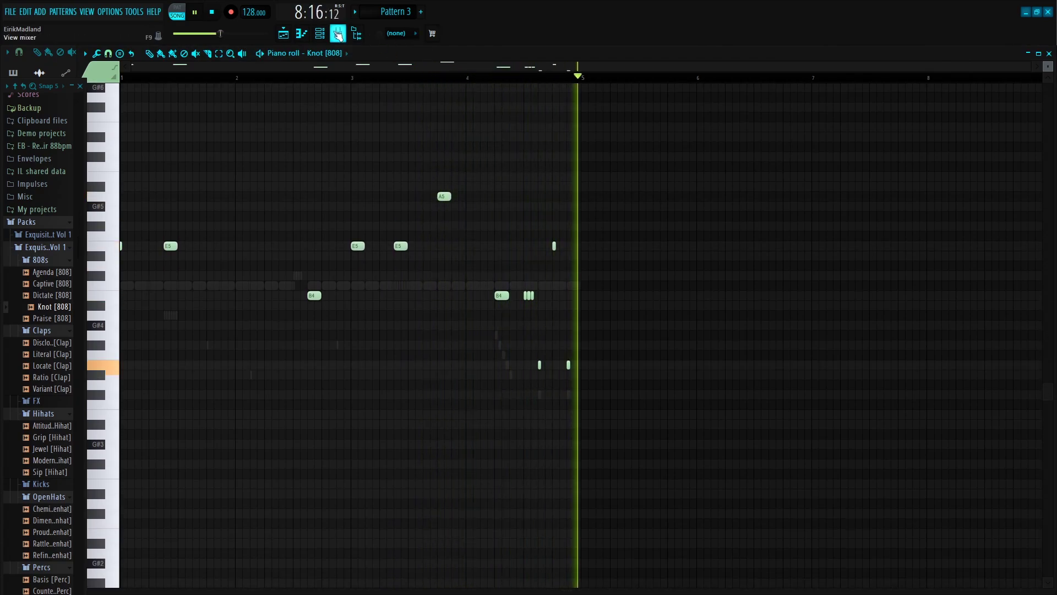
Audition samples in the Kicks folder, add Primal [Kick] as a new channel, and place a hit on step 1.
click(319, 33)
scroll(51, 233, down, 10)
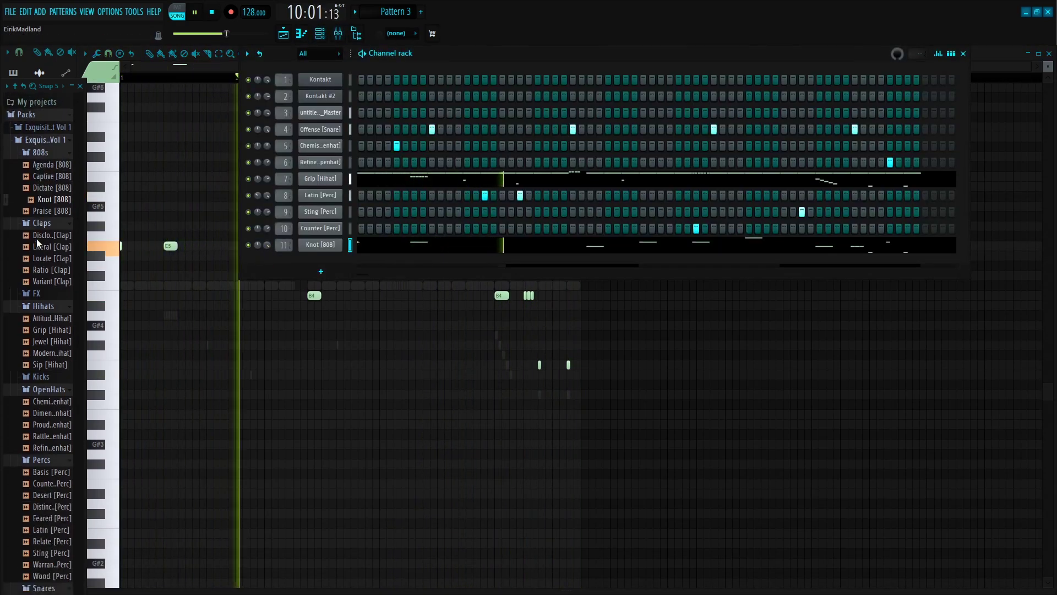
click(44, 137)
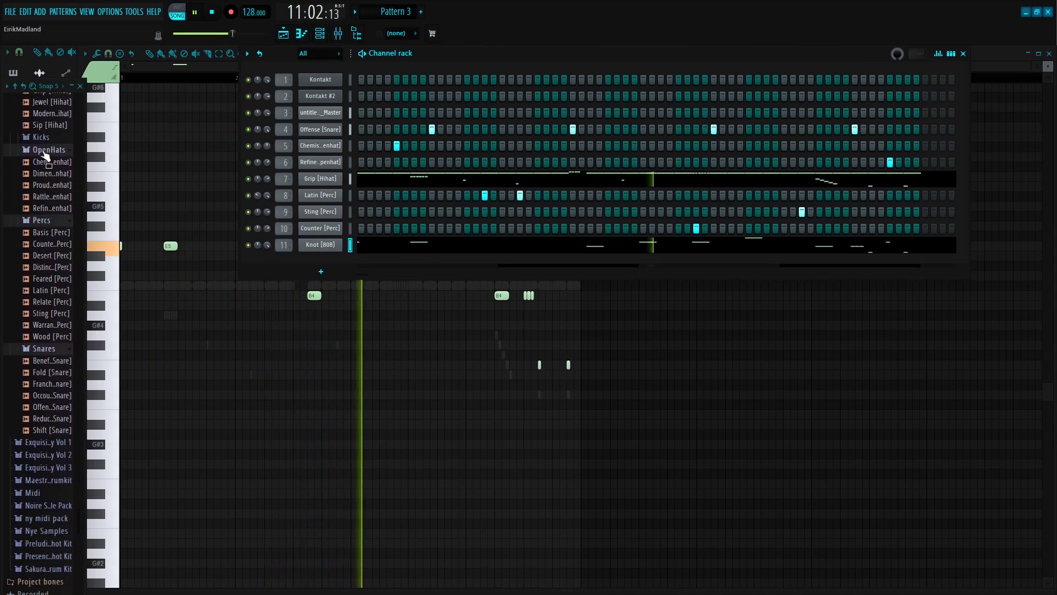
click(57, 185)
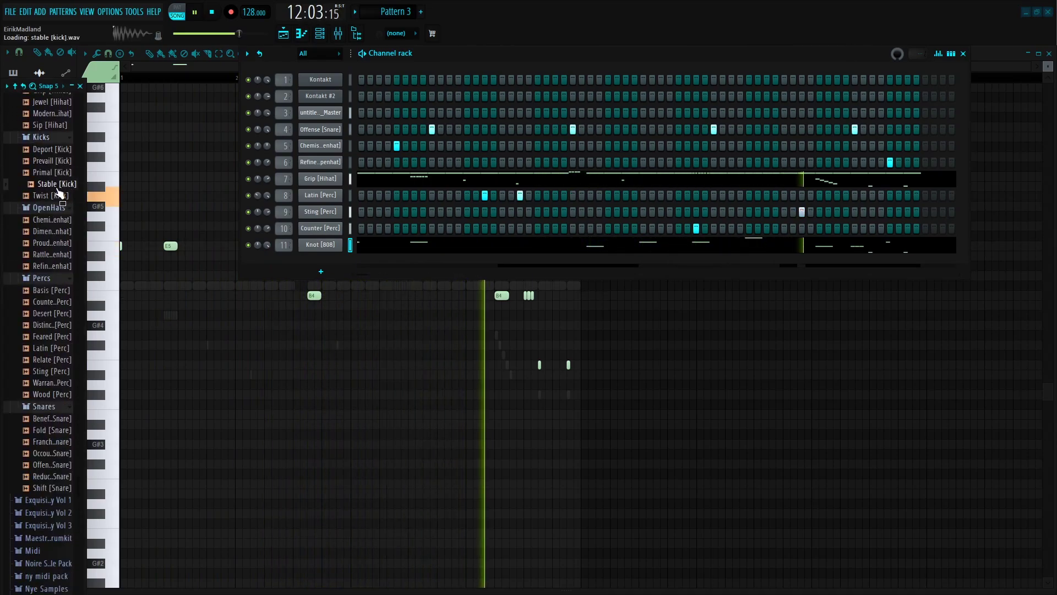
click(57, 173)
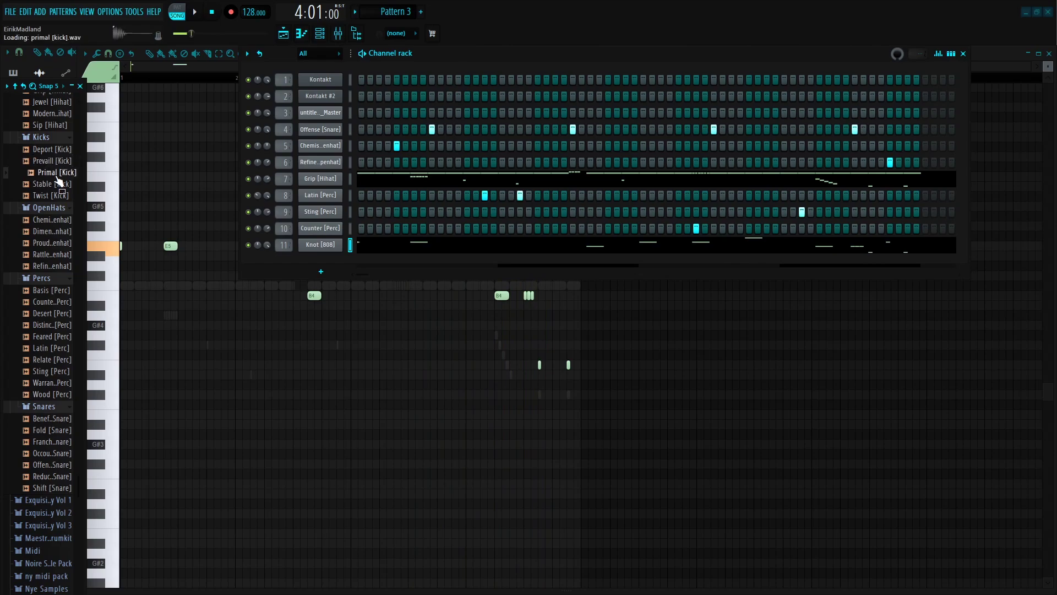
drag(58, 166, 320, 260)
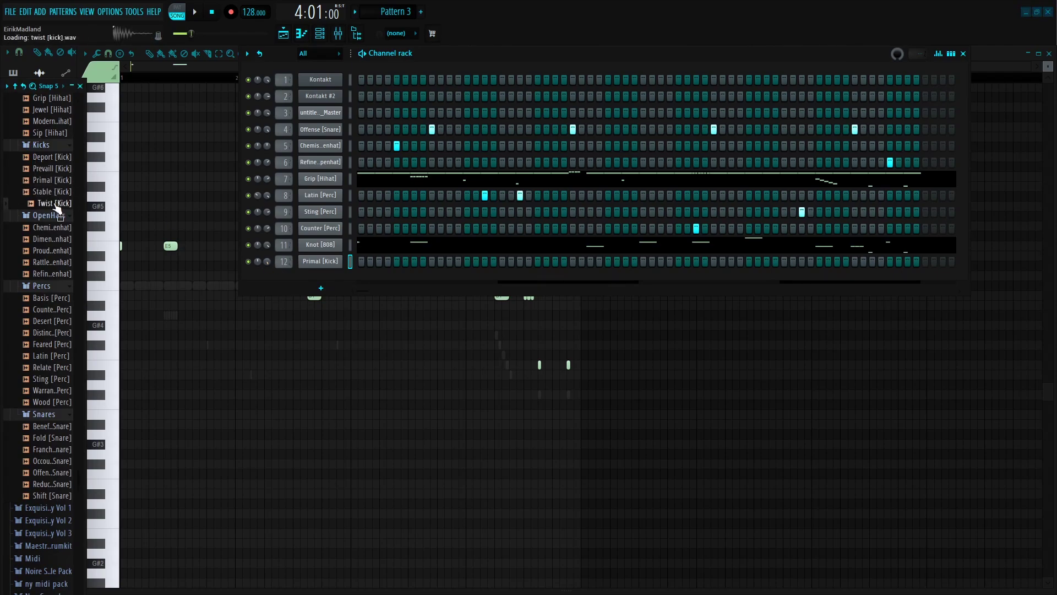
key(space)
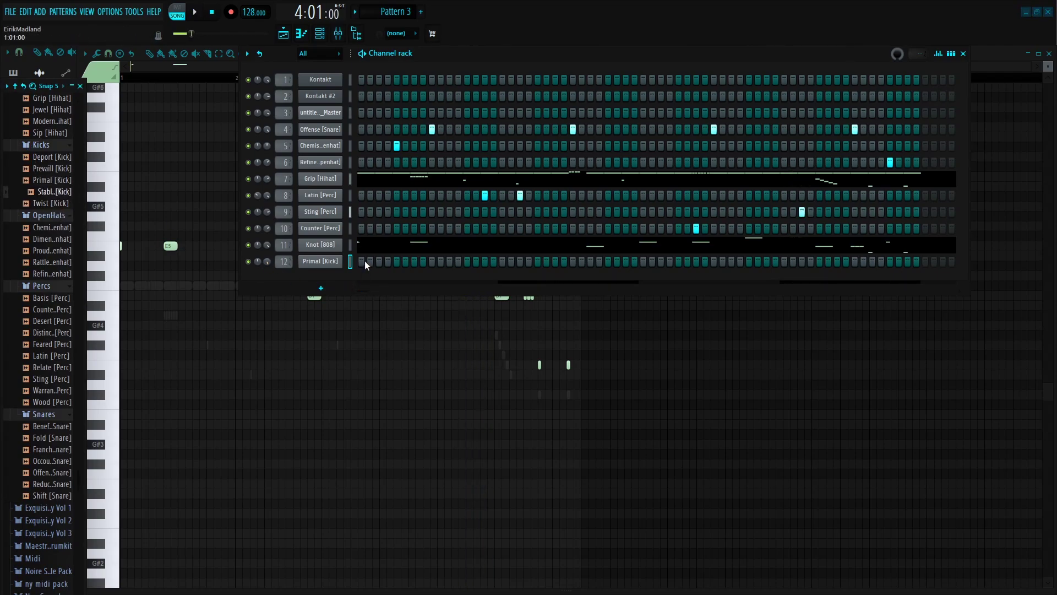
click(363, 260)
Select all Knot [808] notes, reopen the velocity lane, and lower the notes' velocity.
click(155, 78)
drag(661, 376, 118, 65)
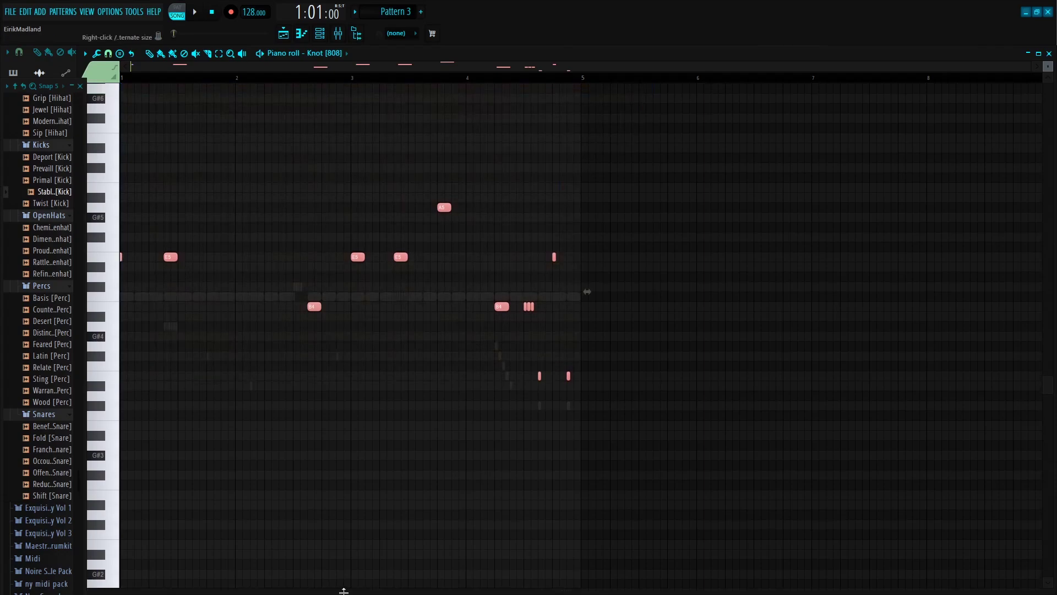
drag(345, 589, 468, 343)
click(528, 353)
Show the channel rack's velocity graph, raise the step 1 Primal [Kick] hit to full velocity, and listen.
click(319, 33)
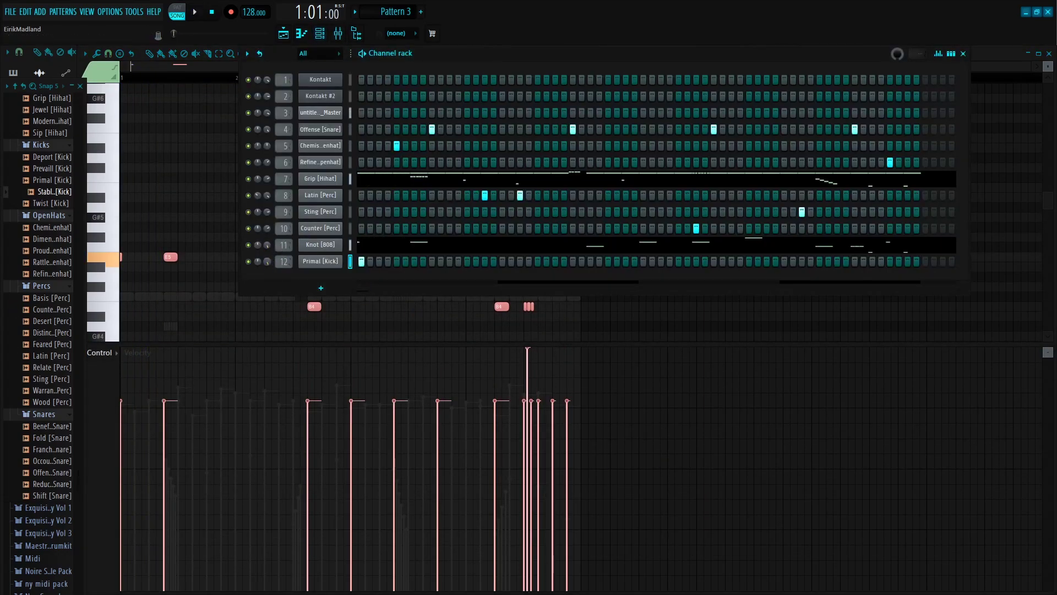
click(938, 53)
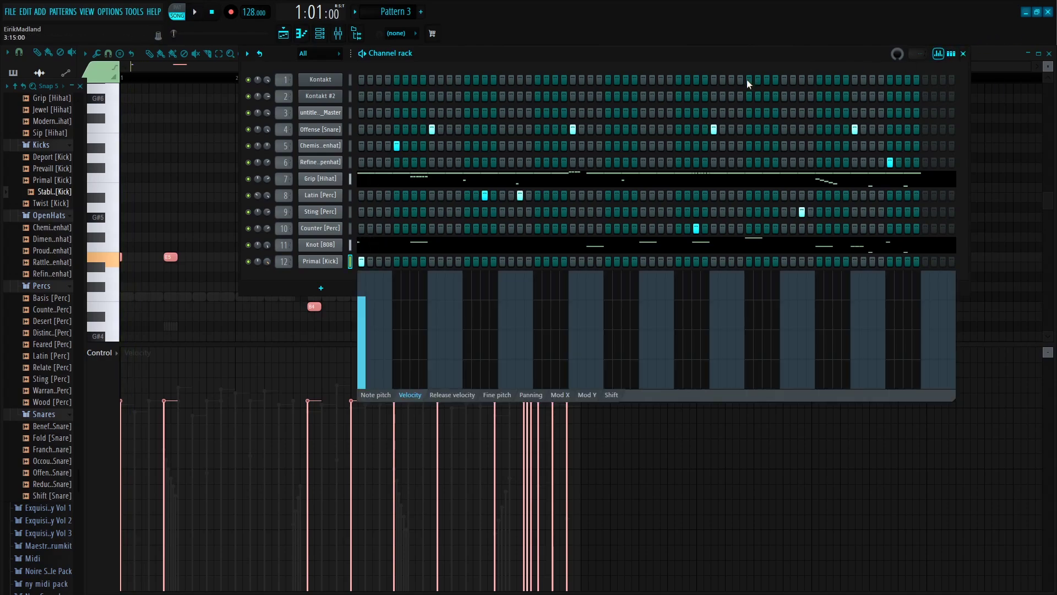
key(space)
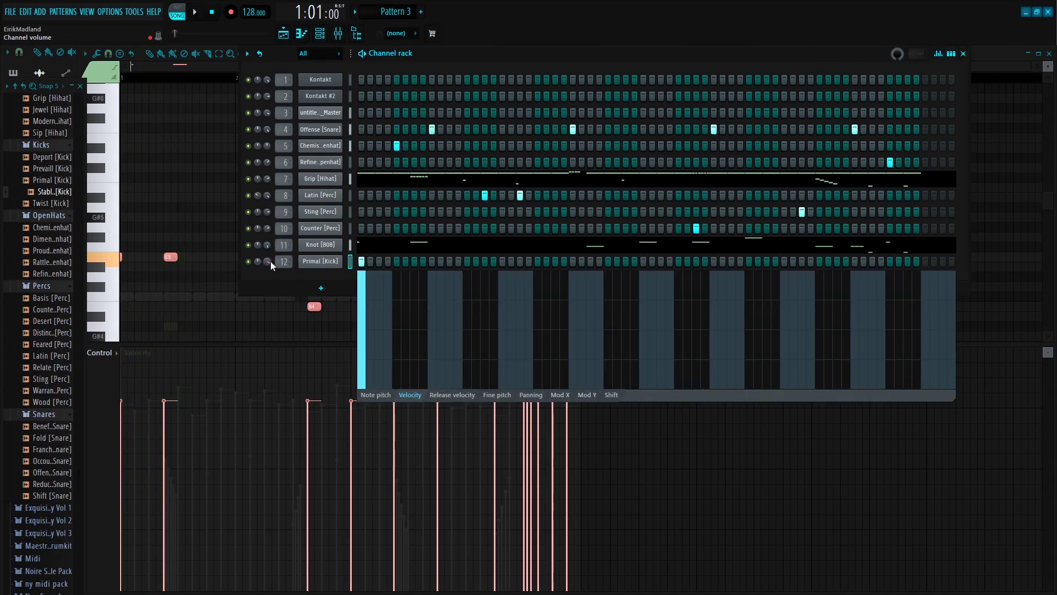
key(space)
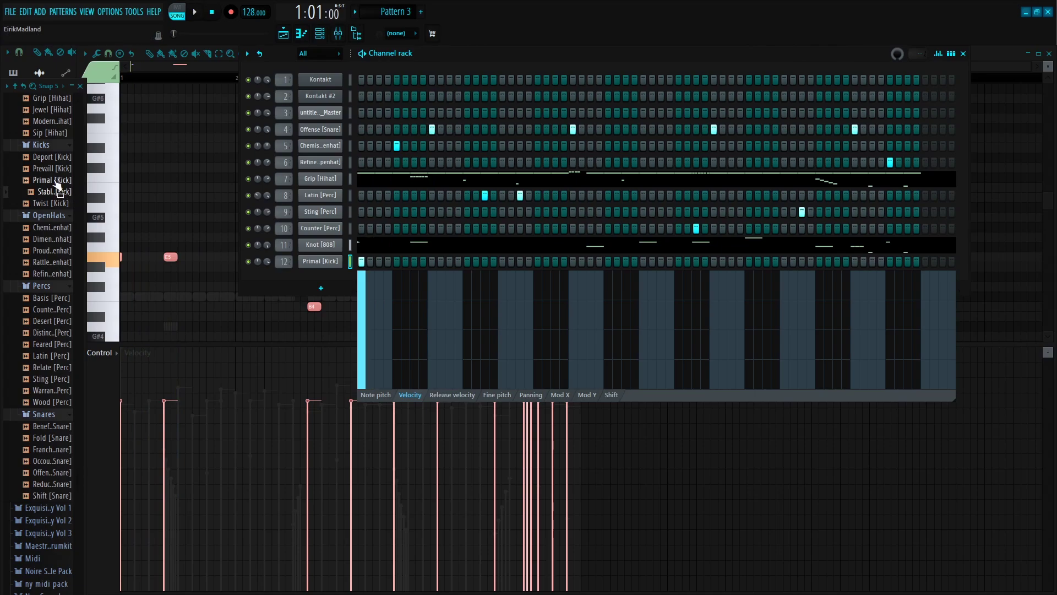
Replace the kick channel's Primal [Kick] sample with Deport [Kick] and add a hit at bar 1 step 7.
drag(56, 181, 319, 263)
key(space)
key(space)
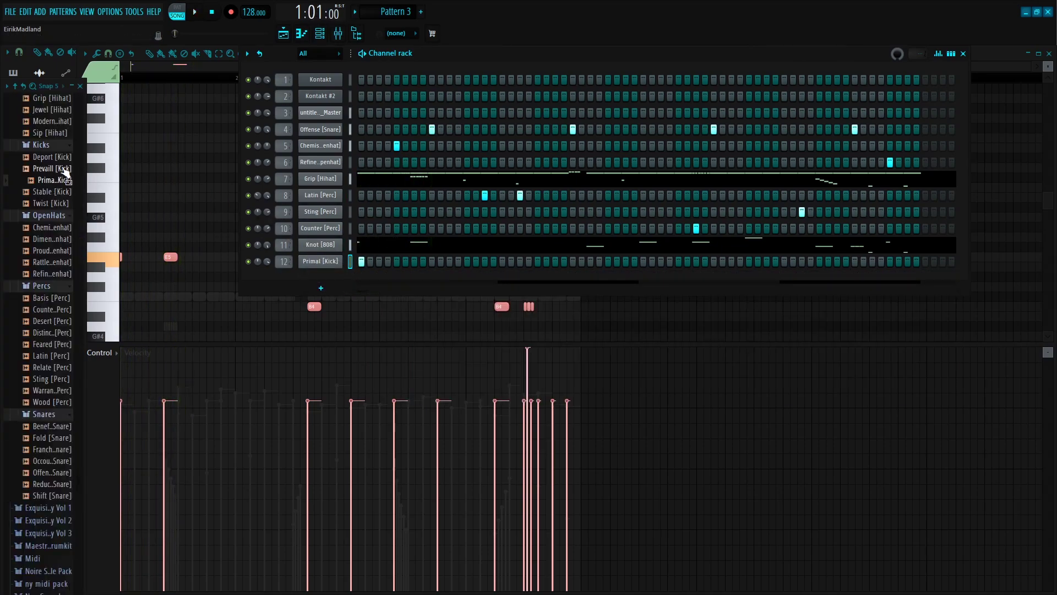
drag(65, 161, 414, 263)
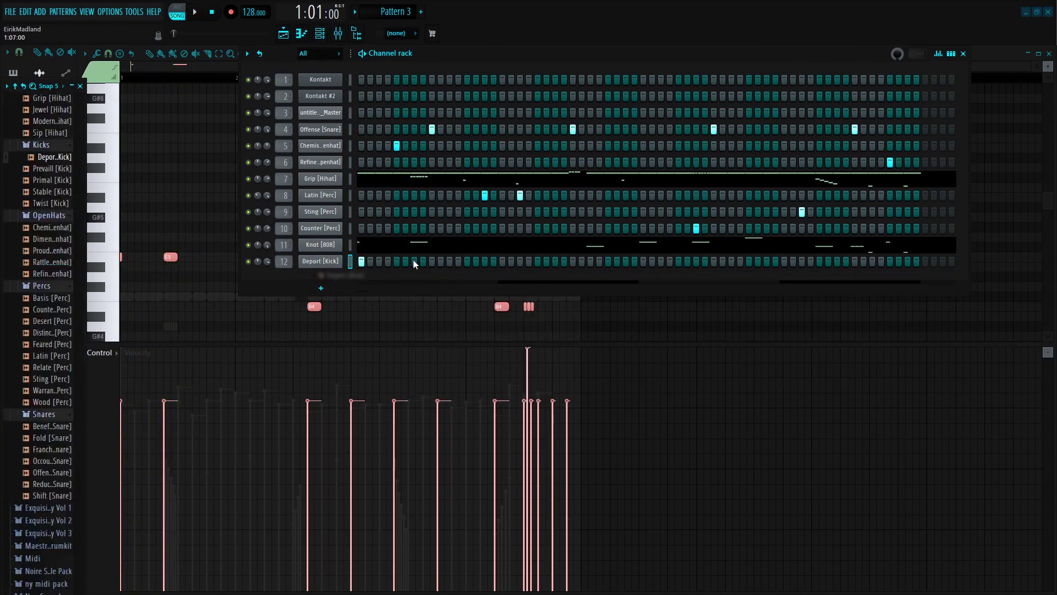
Add a Deport [Kick] hit at bar 2 step 11 and raise the added kick hits to full velocity.
click(590, 262)
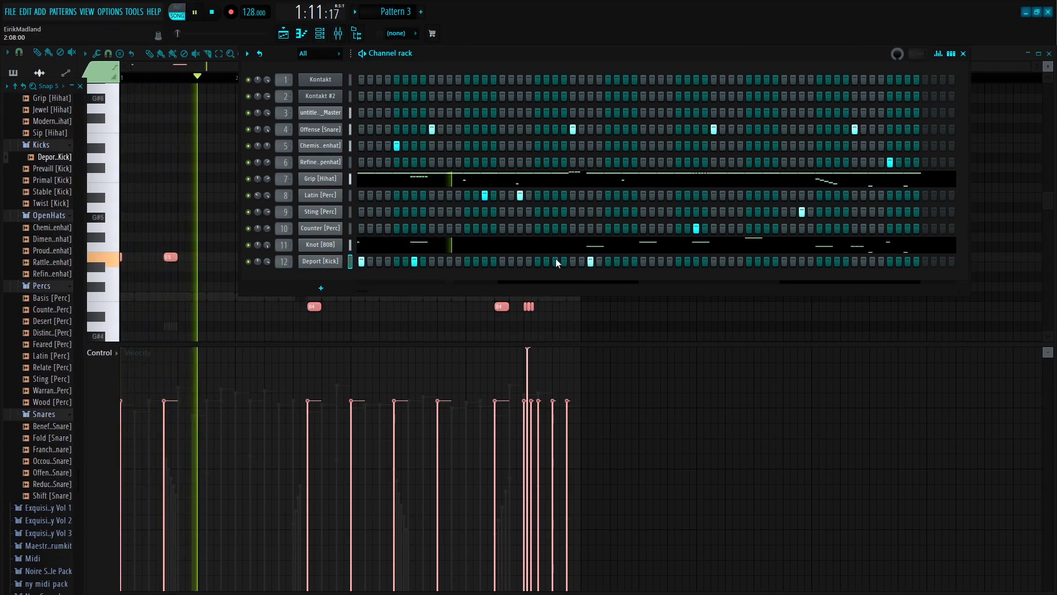
key(space)
click(937, 53)
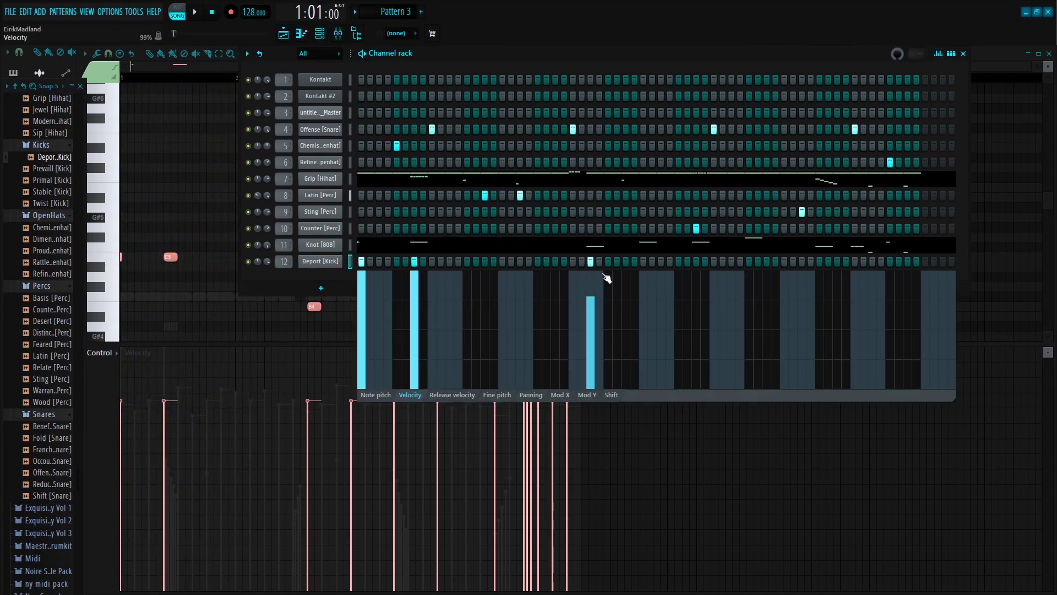
key(space)
Add Deport [Kick] hits at bar 3 steps 1 and 7 and bar 4 steps 5, 9 and 15, and hide the velocity graph.
click(643, 262)
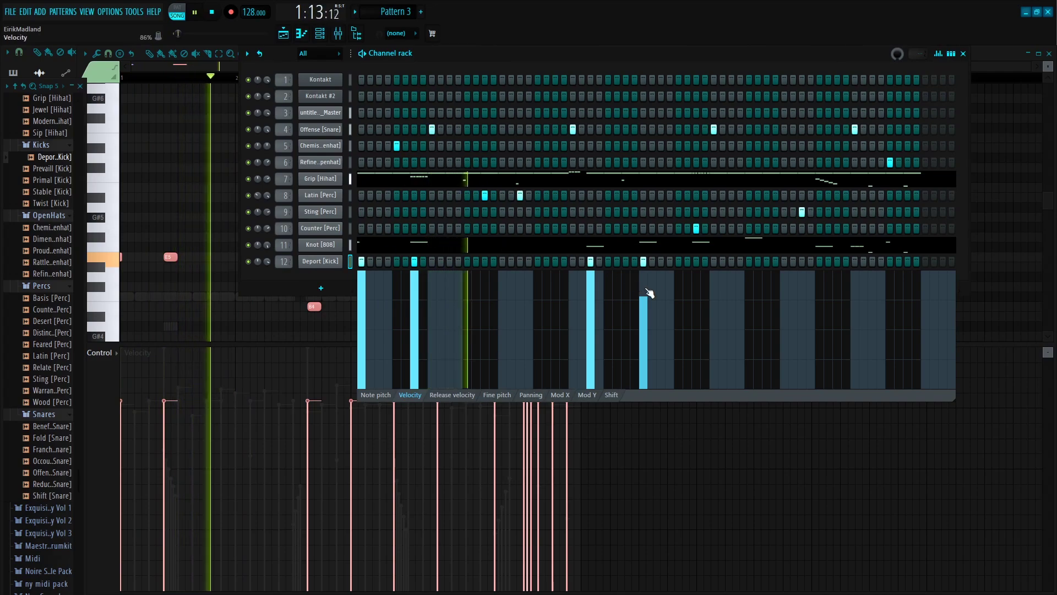
click(696, 262)
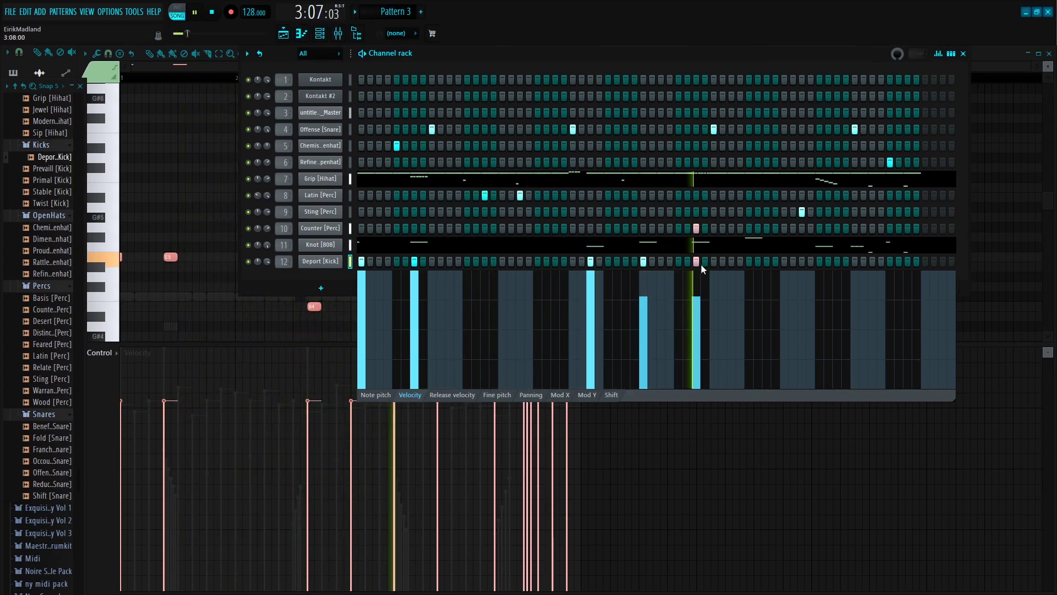
click(819, 262)
click(855, 262)
click(905, 262)
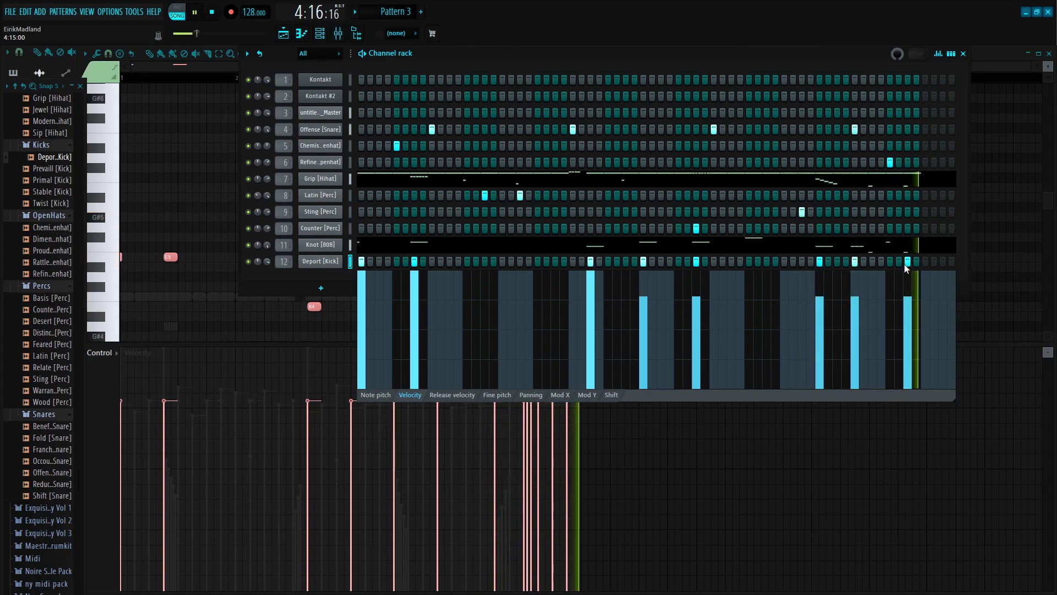
mouse_move(633, 131)
mouse_down()
mouse_move(729, 223)
mouse_move(943, 211)
mouse_move(718, 195)
mouse_move(936, 62)
mouse_up()
click(938, 53)
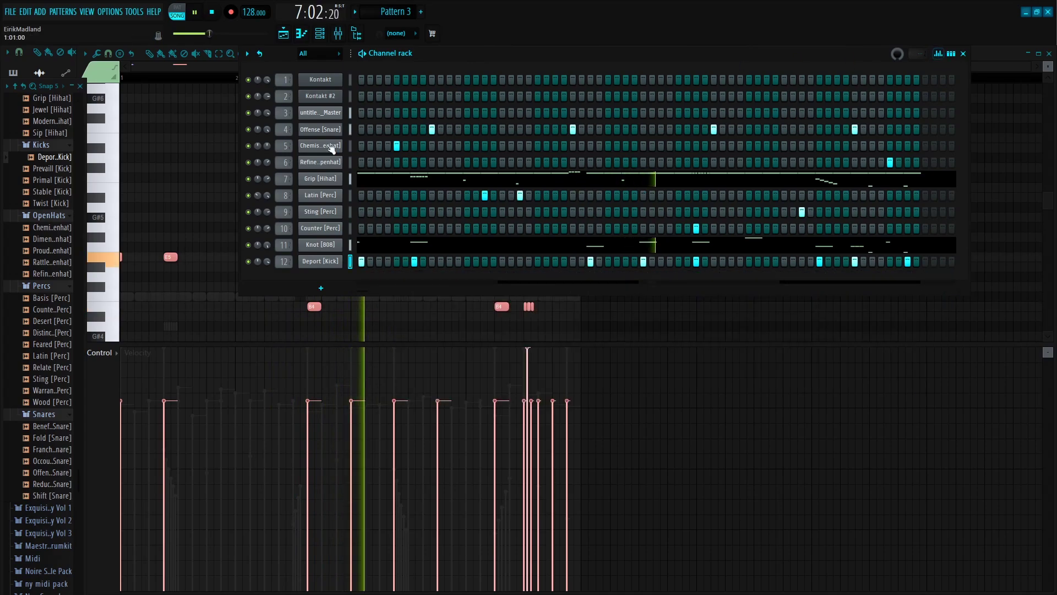
Examine the Knot [808] channel's sample settings and miscellaneous functions.
click(333, 248)
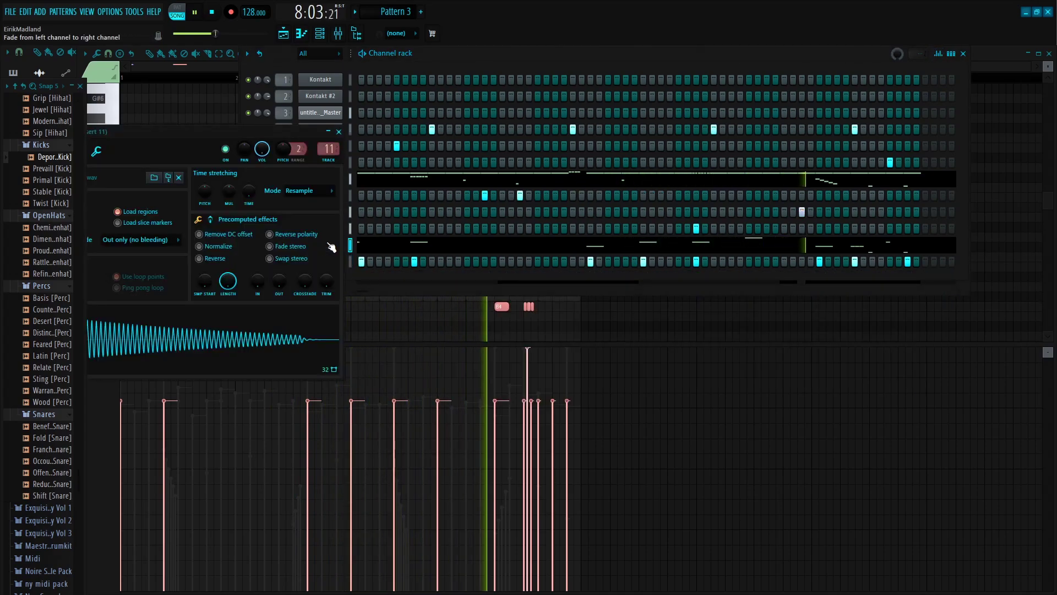
drag(118, 138, 205, 123)
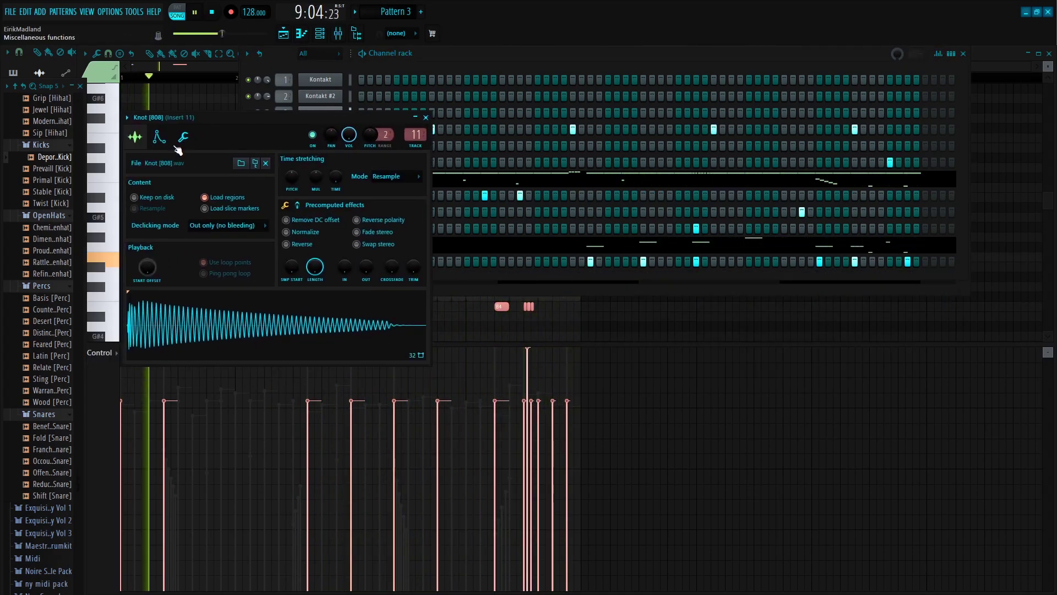
click(183, 137)
click(134, 137)
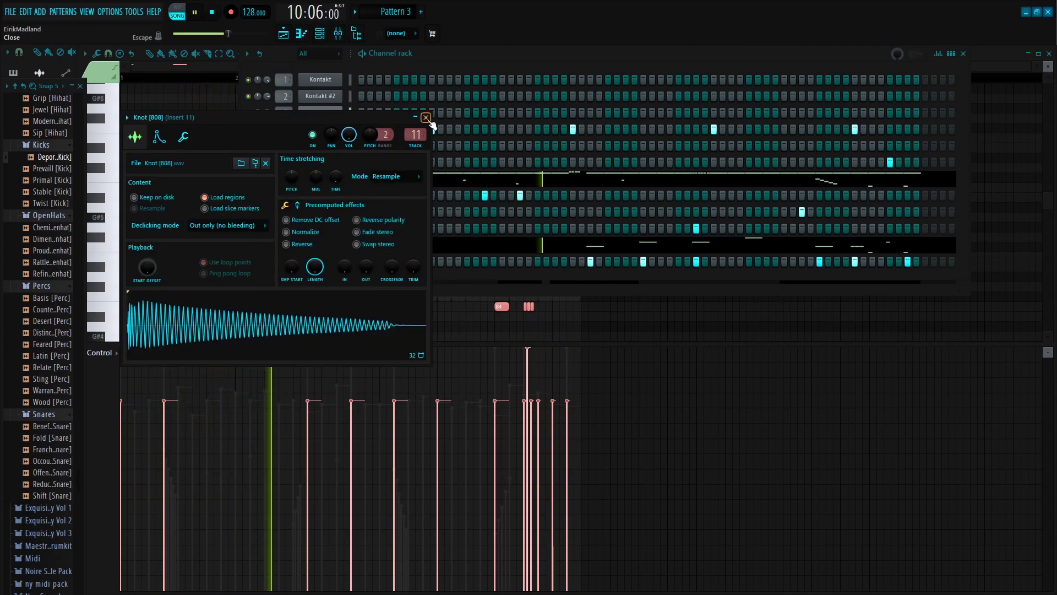
click(427, 118)
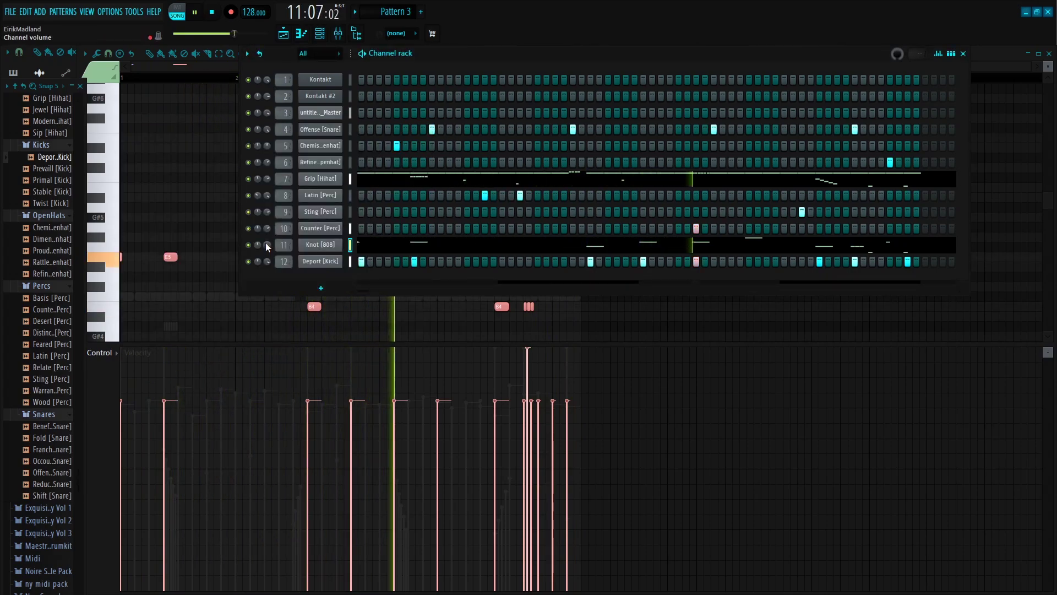
Set the Knot [808] channel's volume to 87% in the channel rack and return to the playlist.
key(F6)
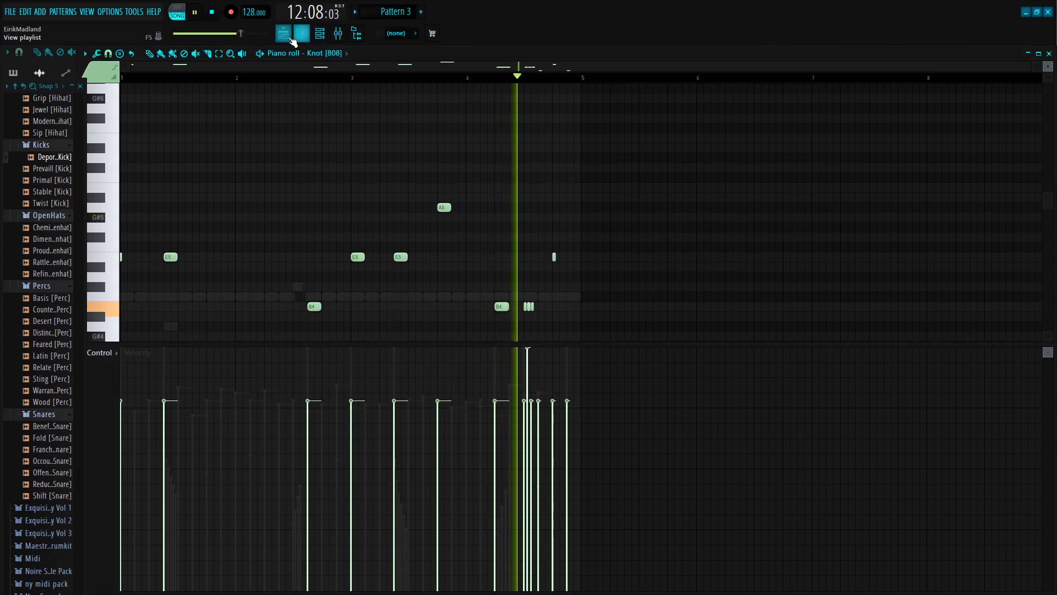
key(F5)
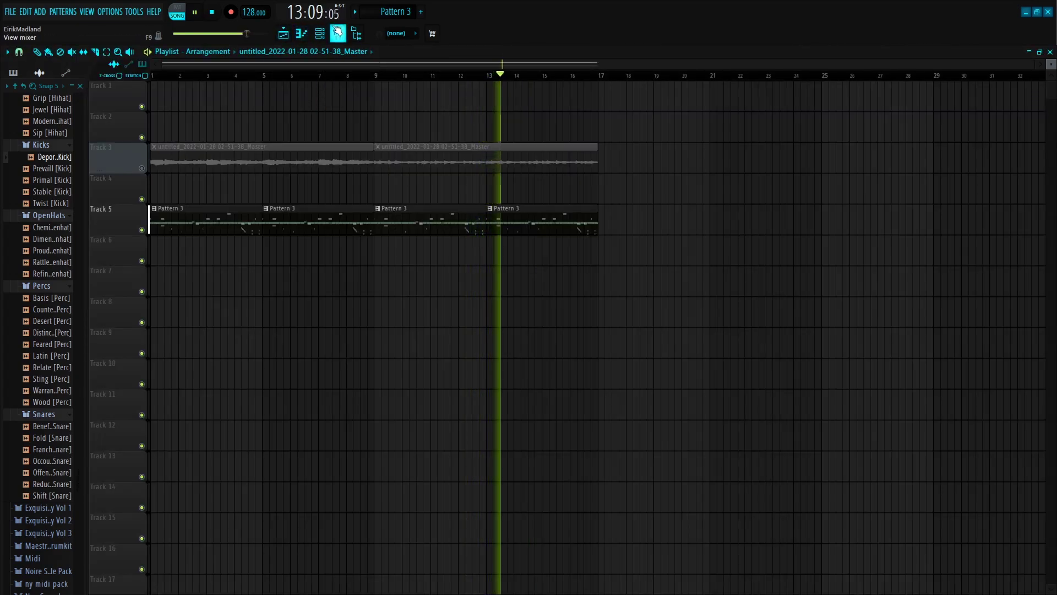
click(319, 33)
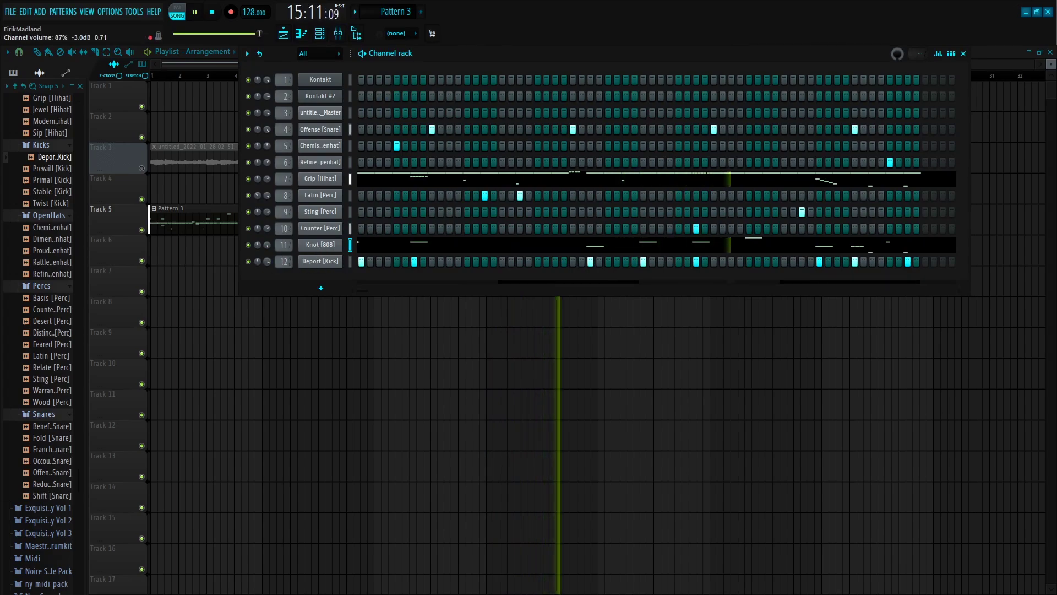
key(F6)
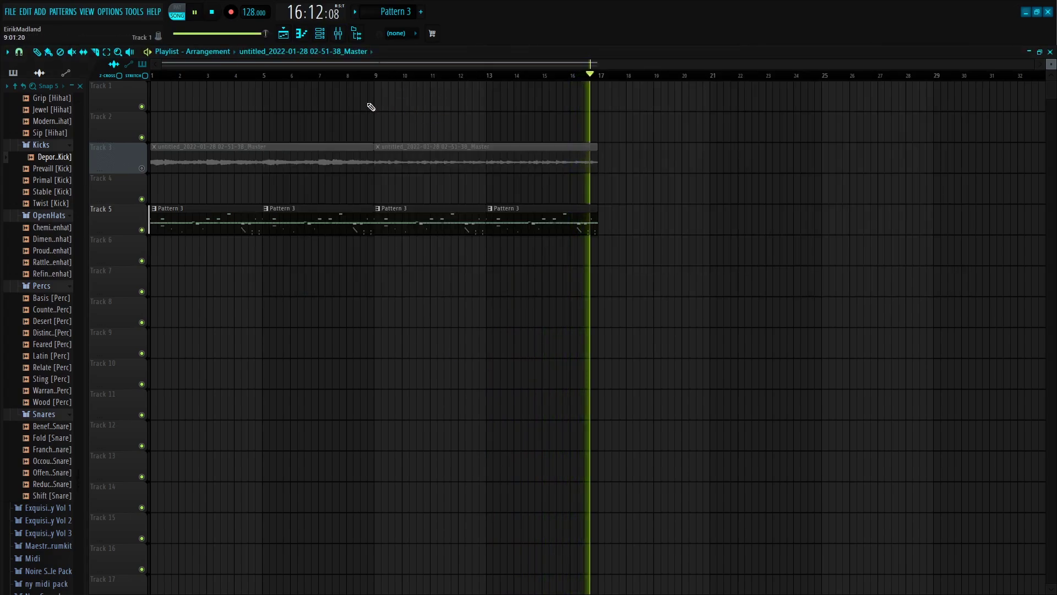
Stop playback and delete the two Pattern 3 clips covering bars 1 to 8 on Track 5.
drag(340, 253, 663, 225)
key(space)
drag(826, 225, 451, 224)
key(Delete)
Duplicate the Pattern 3 clips to bars 17 and 21 on Track 5 as Pattern 4, keeping Pattern 3 at bars 9 and 13.
click(378, 209)
click(439, 279)
key(ctrl+b)
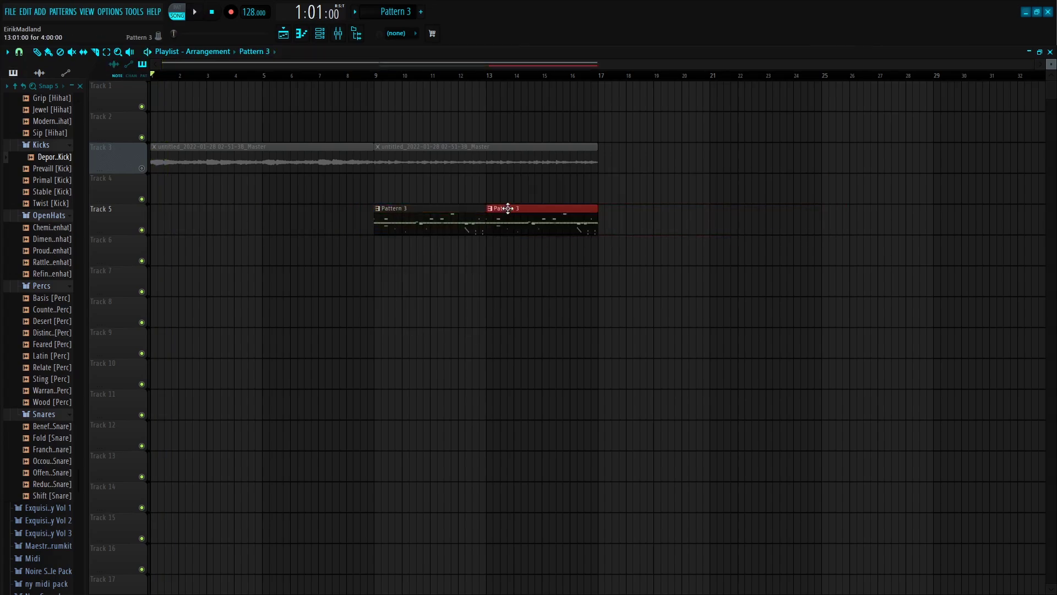
click(508, 208)
click(526, 281)
drag(527, 223, 629, 218)
key(ctrl+b)
drag(562, 217, 378, 224)
key(ctrl+b)
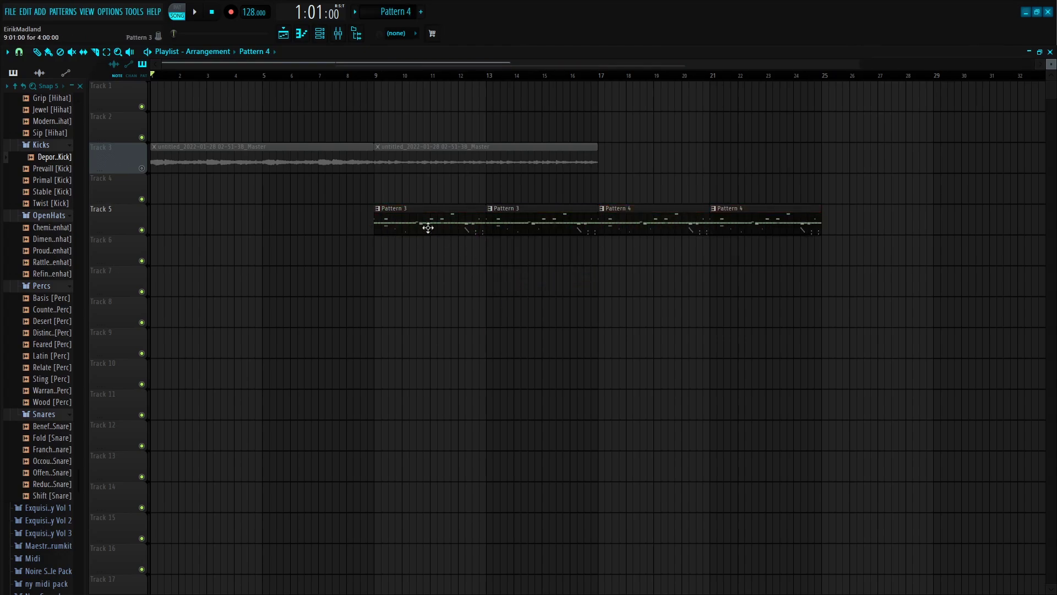
Select Pattern 3 and clear all its Deport [Kick] hits in the channel rack.
click(422, 220)
click(319, 33)
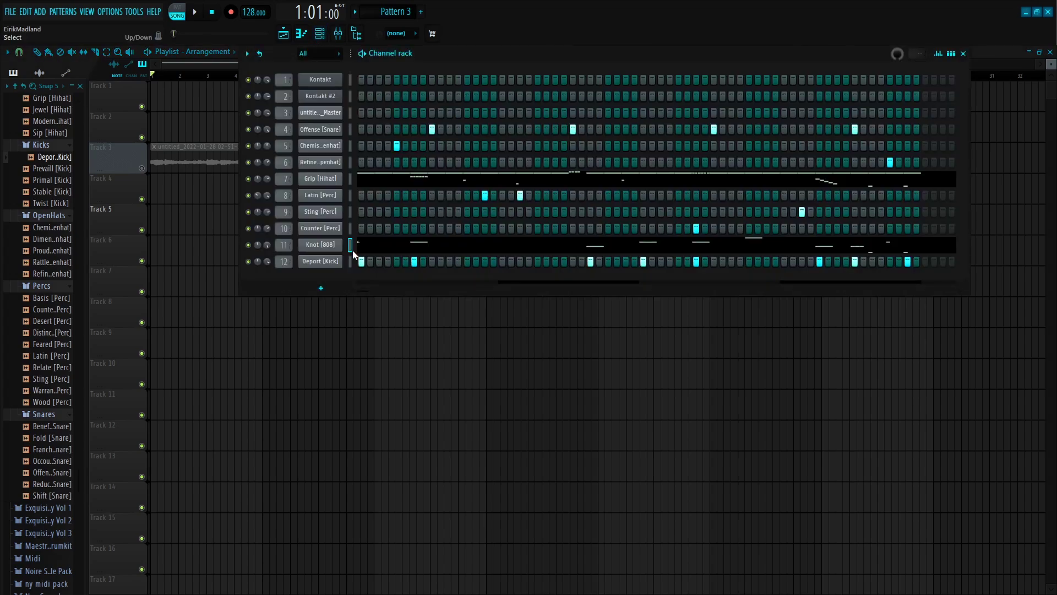
key(F6)
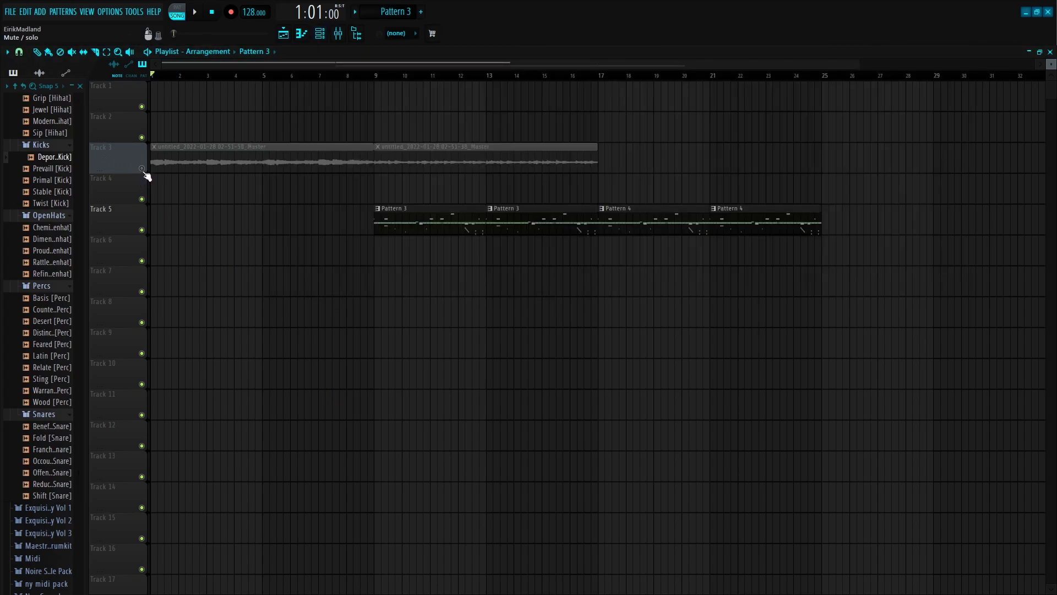
Unmute Track 3, start playback and copy its master audio clip to bar 17.
key(space)
scroll(389, 76, down, 2)
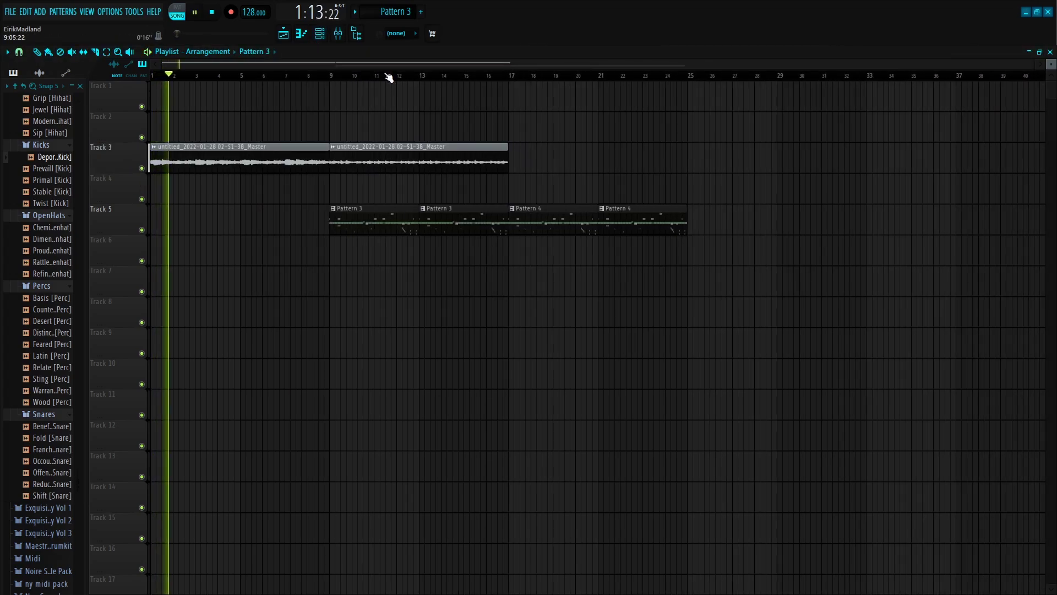
click(397, 158)
drag(397, 158, 573, 160)
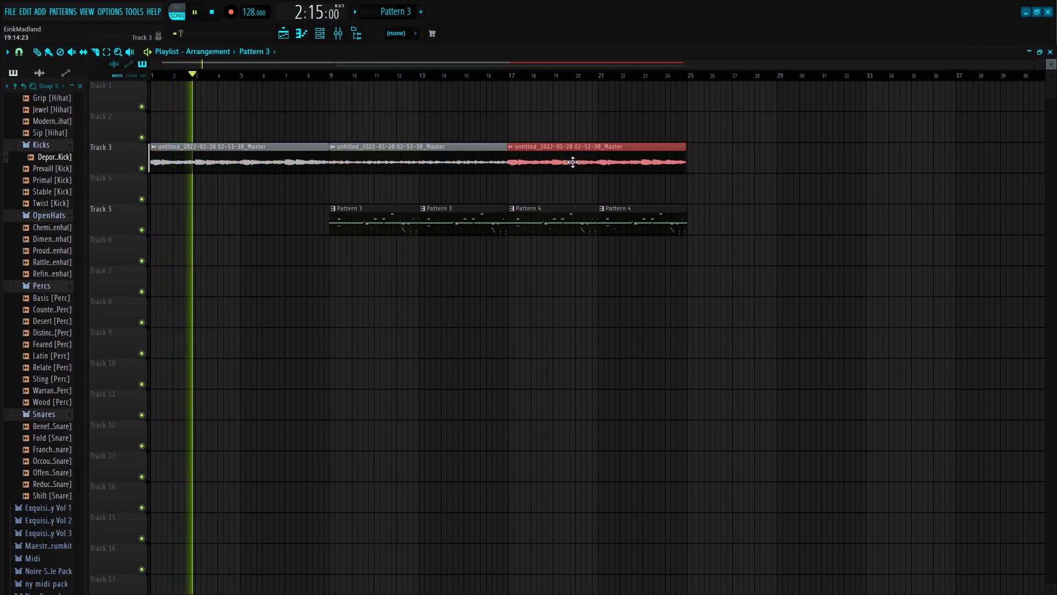
scroll(512, 77, up, 3)
scroll(514, 80, up, 4)
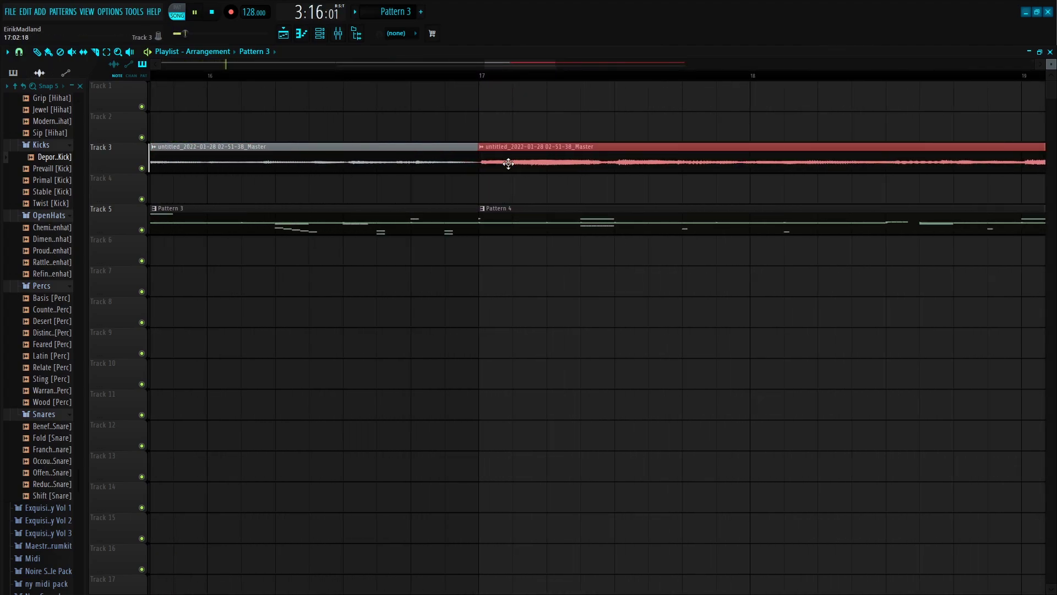
scroll(496, 81, down, 7)
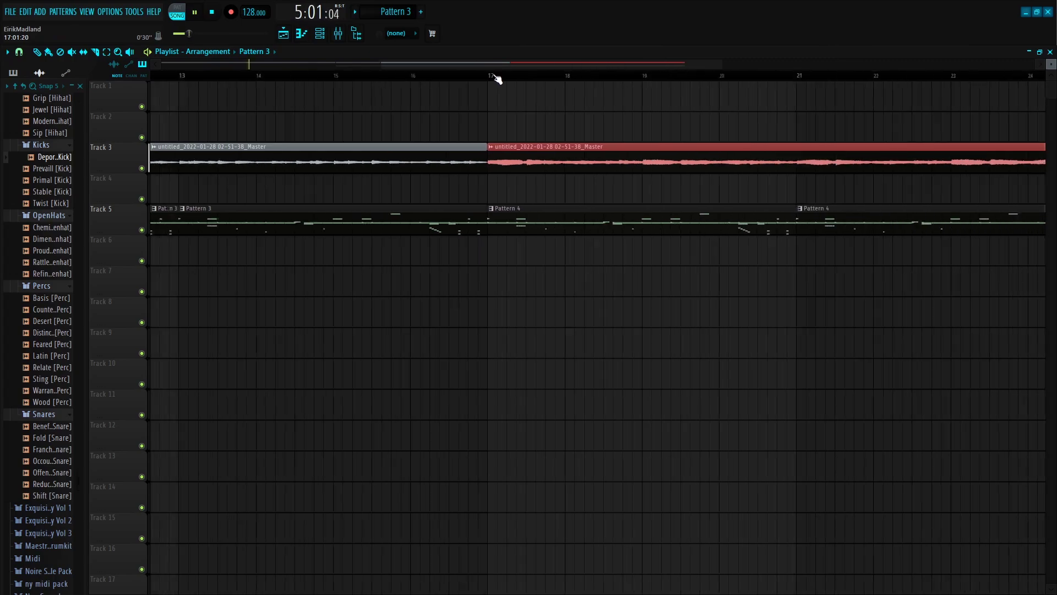
right_click(502, 107)
scroll(509, 81, down, 1)
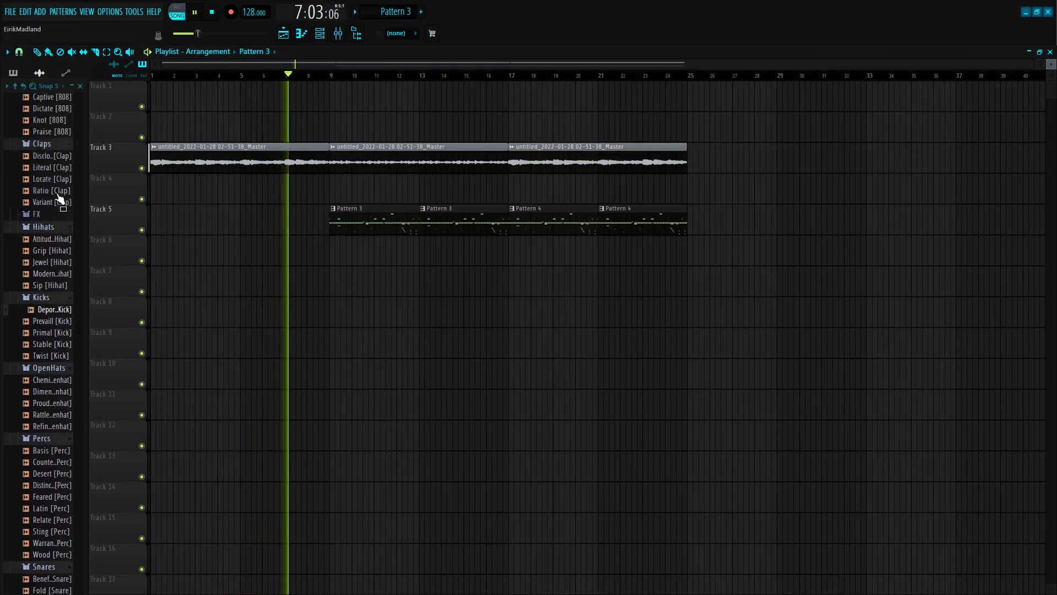
Browse the sample pack's FX folder and place Riser 3 on Track 6 around bar 9.
scroll(57, 201, up, 8)
click(52, 339)
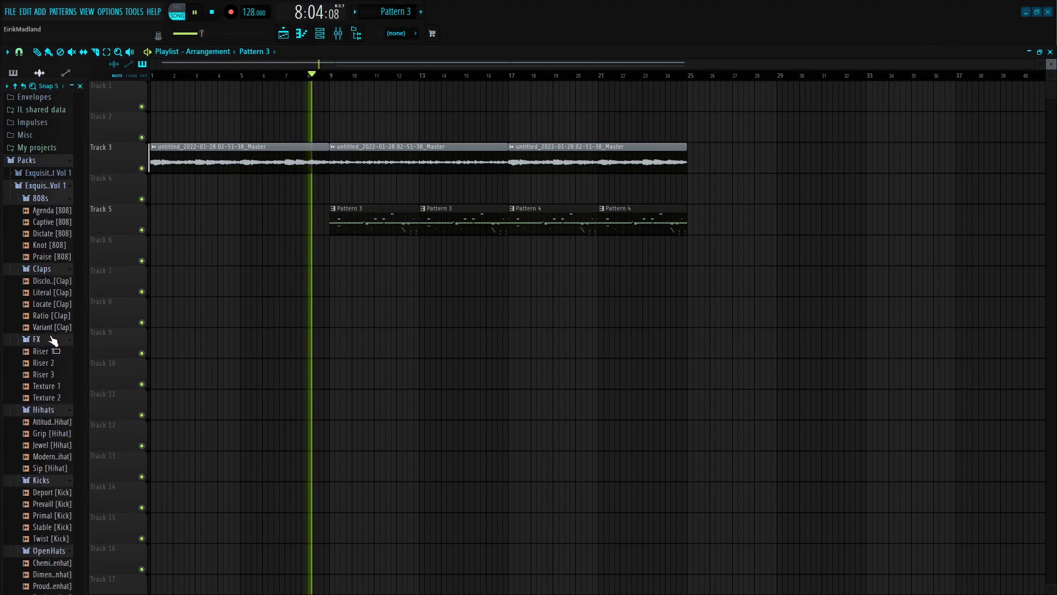
scroll(52, 308, down, 2)
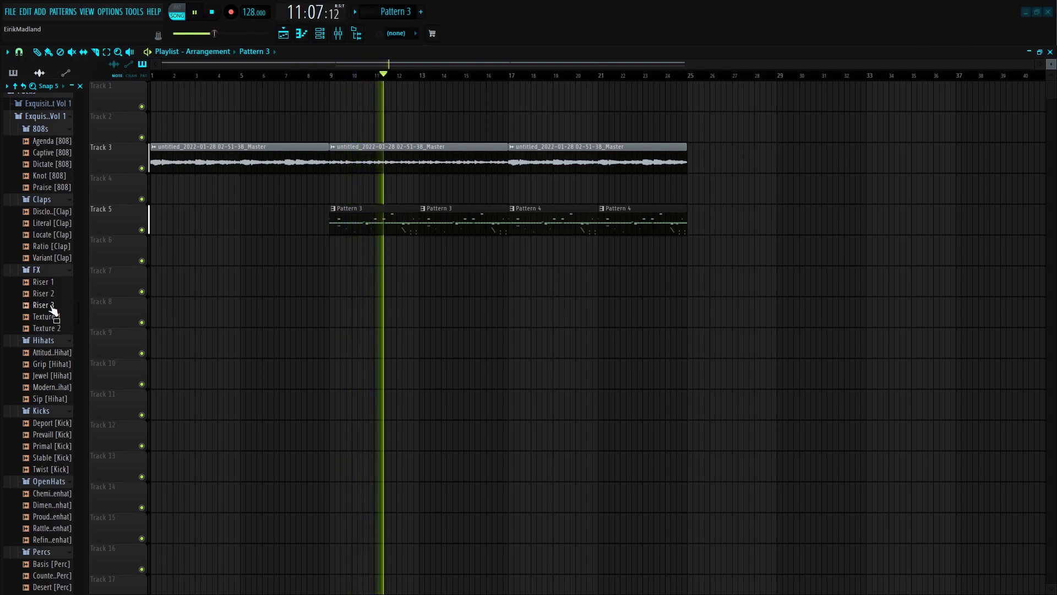
click(320, 34)
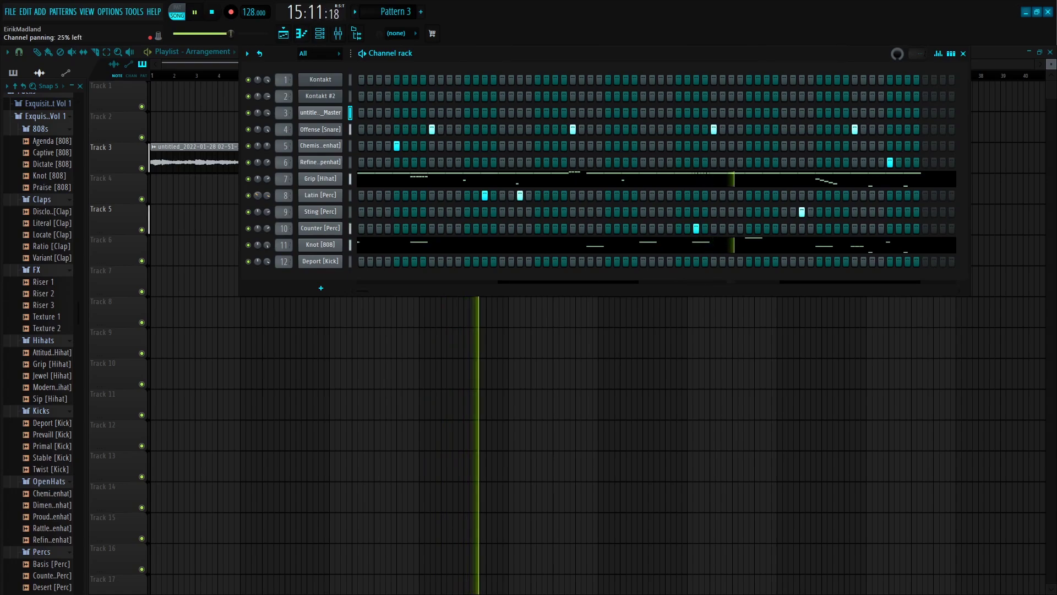
key(F6)
drag(44, 305, 368, 253)
Nudge the Riser 3 clip so its peak lands at bar 9, playing the transition to check the timing.
scroll(331, 78, up, 5)
key(space)
click(250, 74)
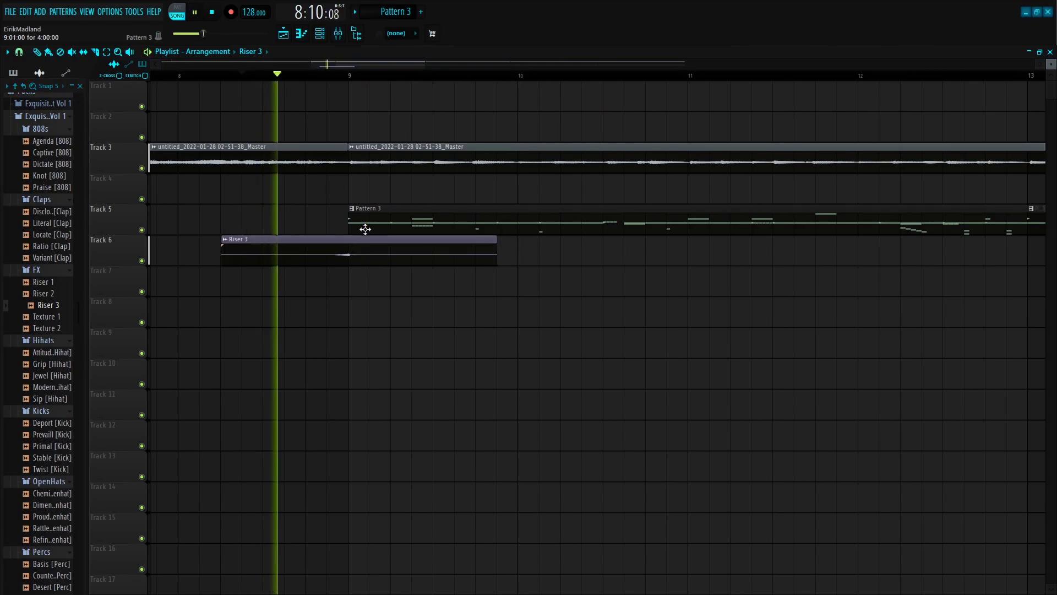
drag(371, 252, 370, 251)
key(space)
key(space)
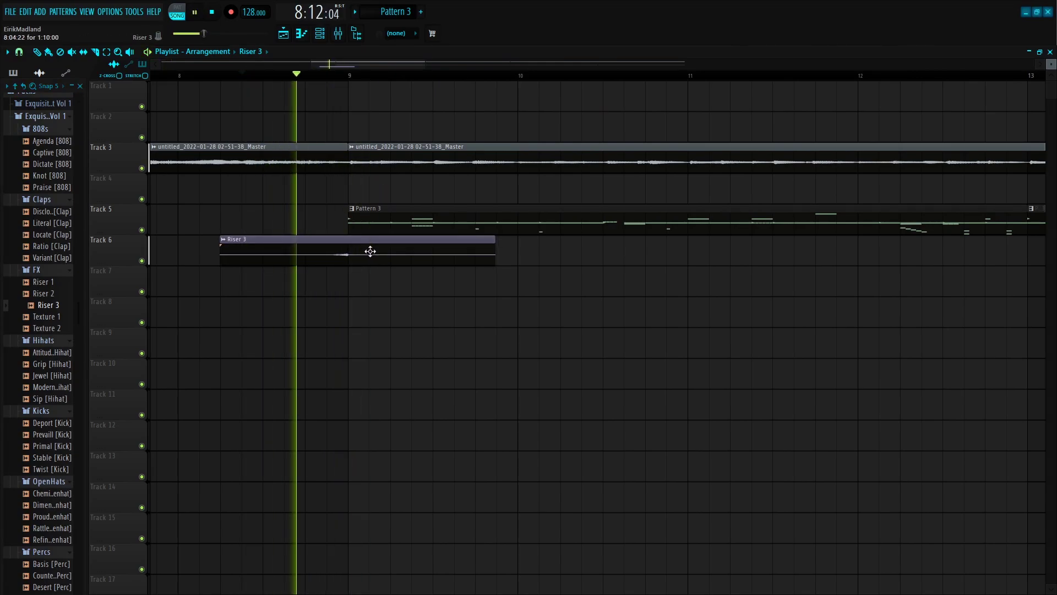
Lower the Riser 3 channel's volume and play the transition into bar 9 again.
double_click(368, 250)
scroll(347, 80, up, 5)
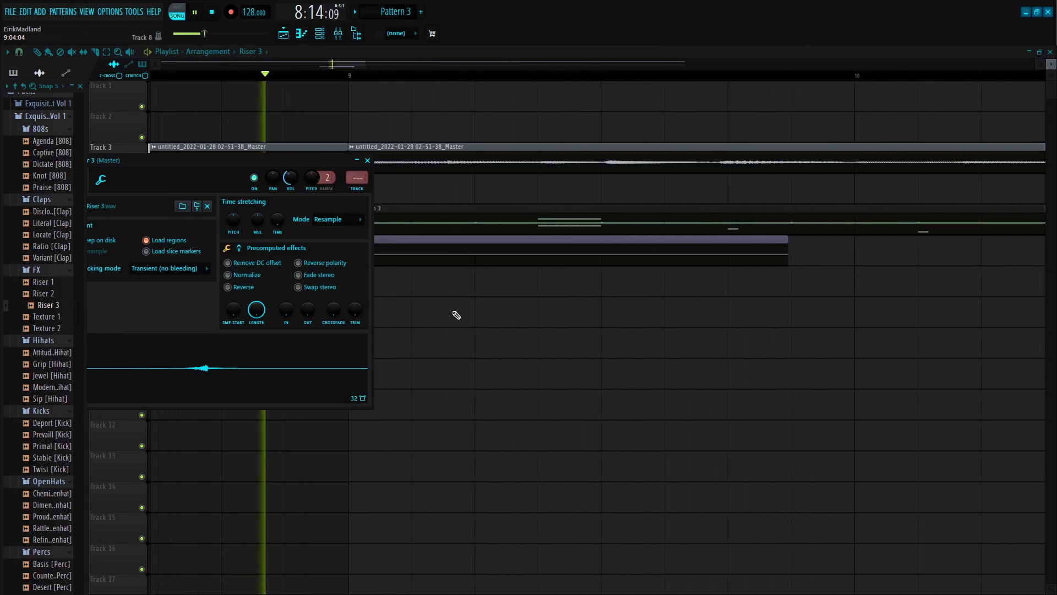
click(379, 255)
key(space)
scroll(361, 77, down, 8)
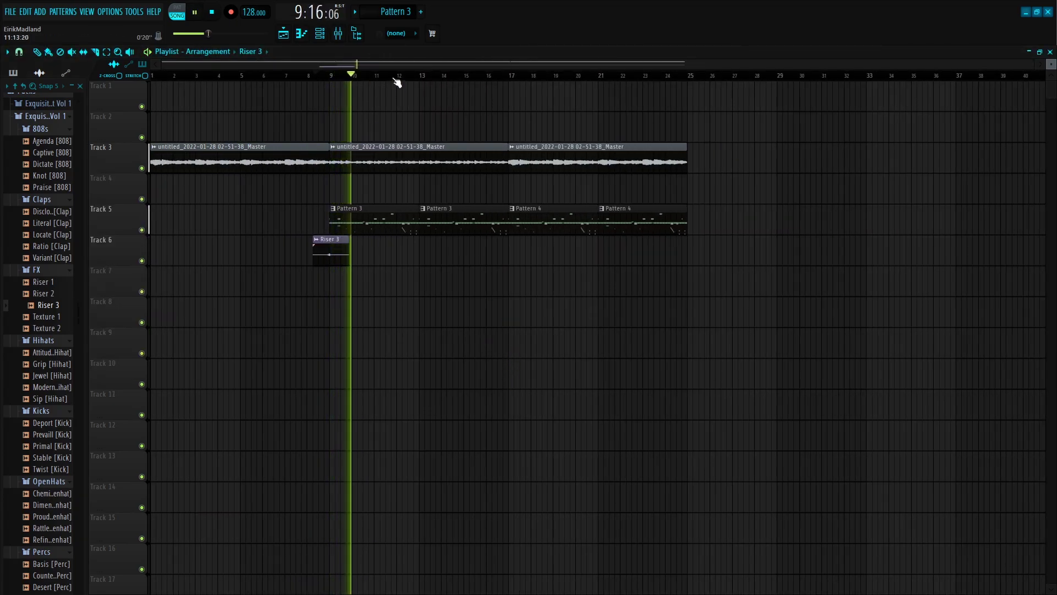
Lower the master audio clip's time-stretching pitch in its channel settings and stop playback.
double_click(310, 145)
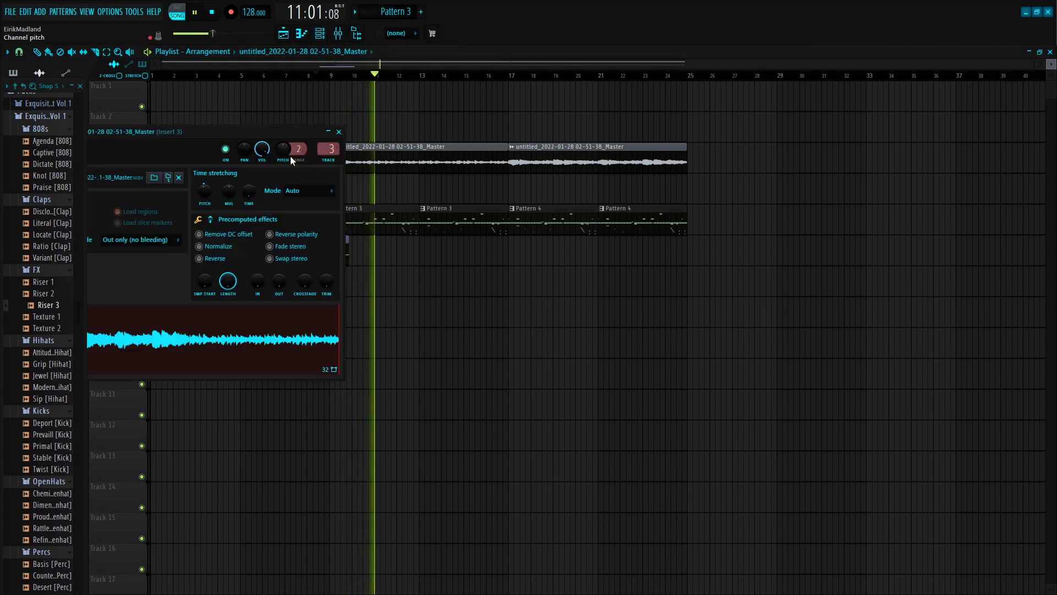
key(space)
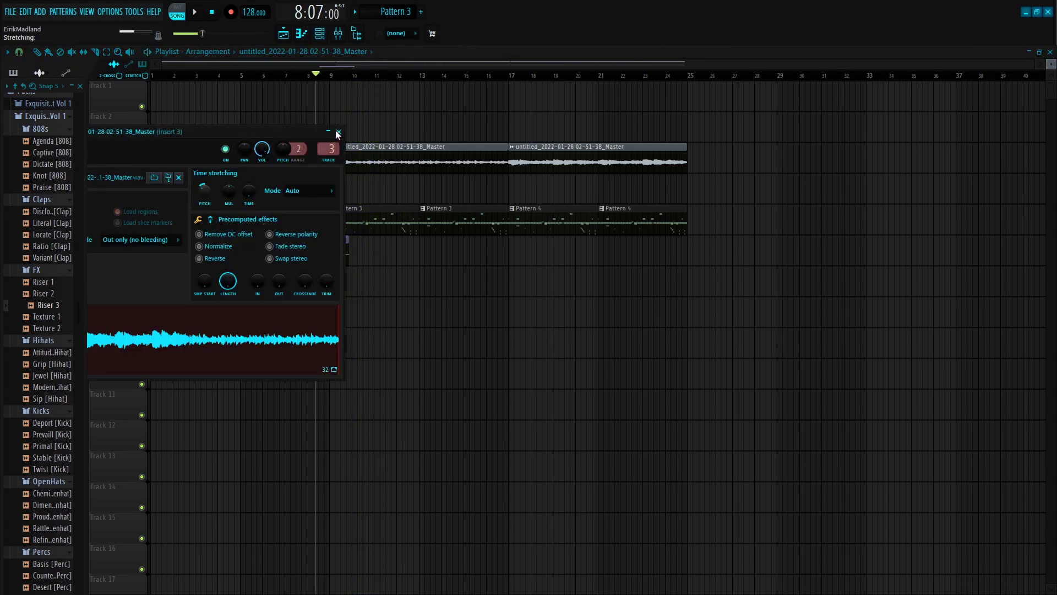
click(339, 132)
Set the channel rack filter to All and open Pattern 3's Knot [808] notes in the piano roll.
key(F6)
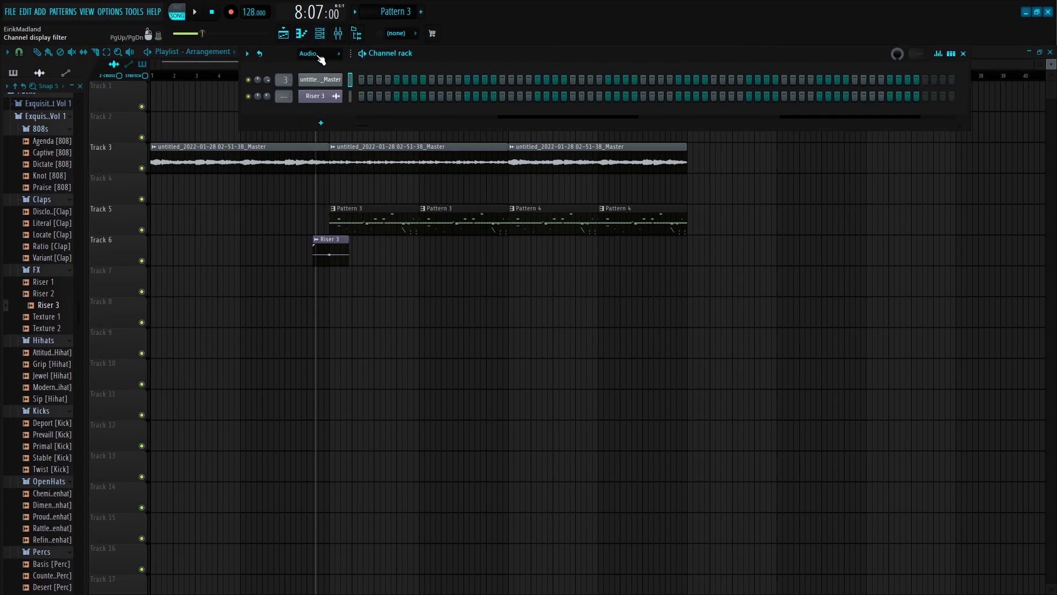
click(320, 54)
click(319, 65)
right_click(337, 254)
click(352, 245)
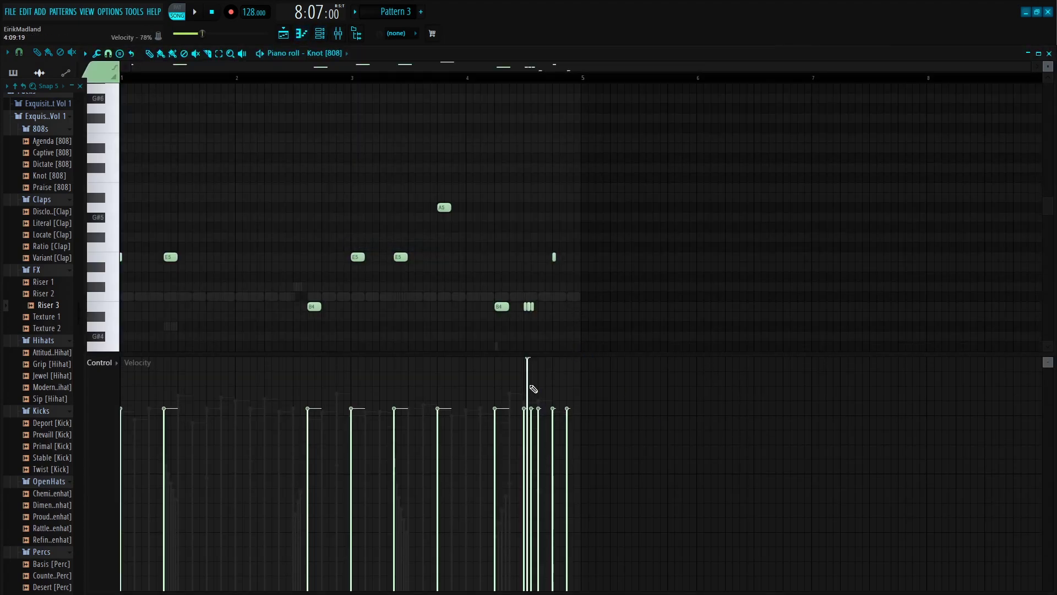
Select all Knot [808] notes in Pattern 3, transpose them down two semitones and return to the playlist.
drag(585, 355, 600, 592)
drag(784, 477, 122, 39)
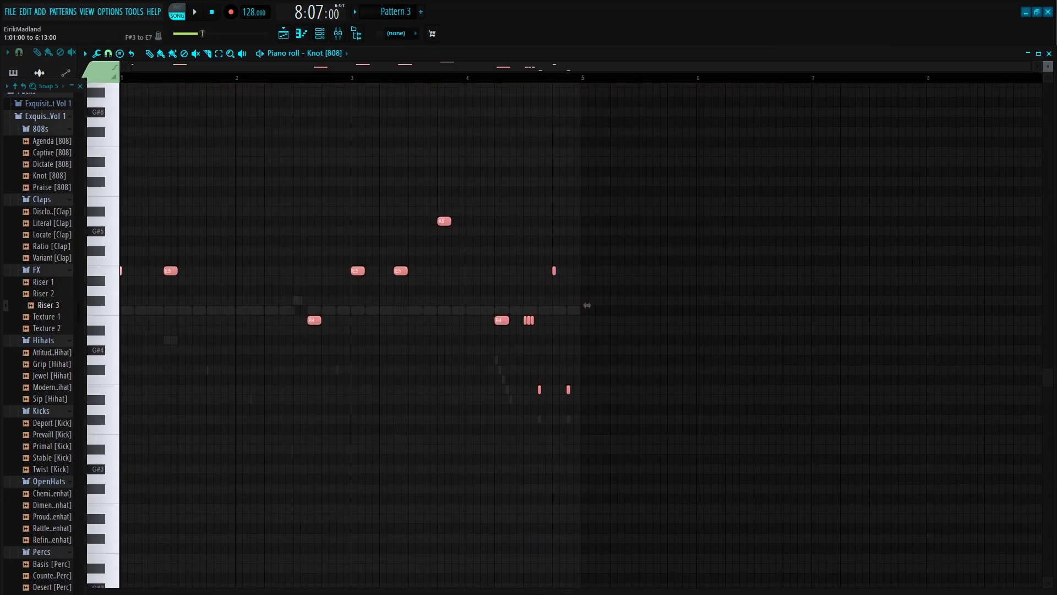
key(shift+Down)
key(shift+Down)
click(277, 36)
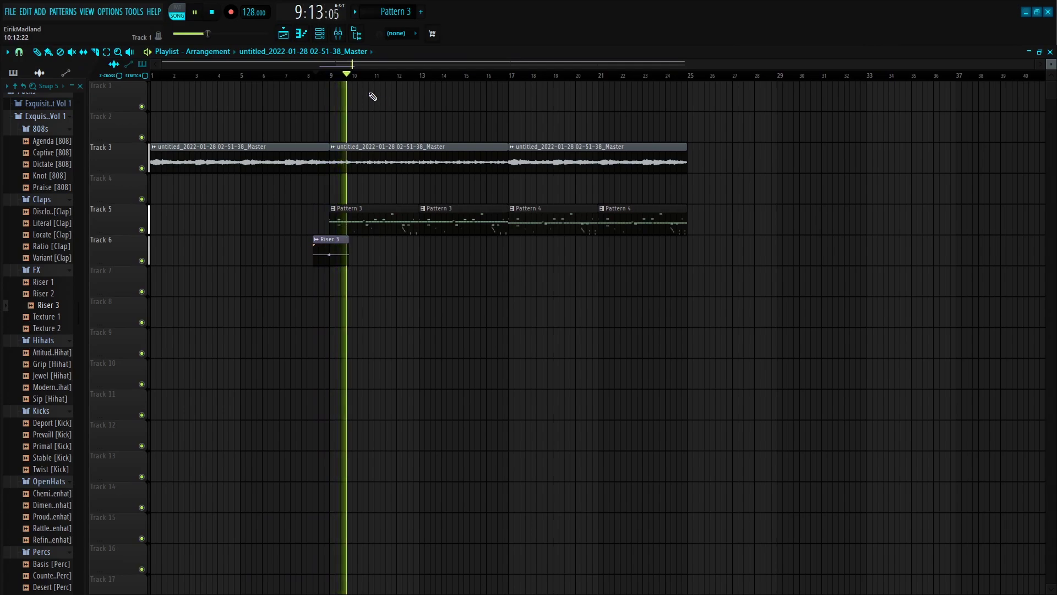
Listen to the arrangement after the riser, and from the start of Pattern 4 at bar 17.
scroll(391, 105, down, 1)
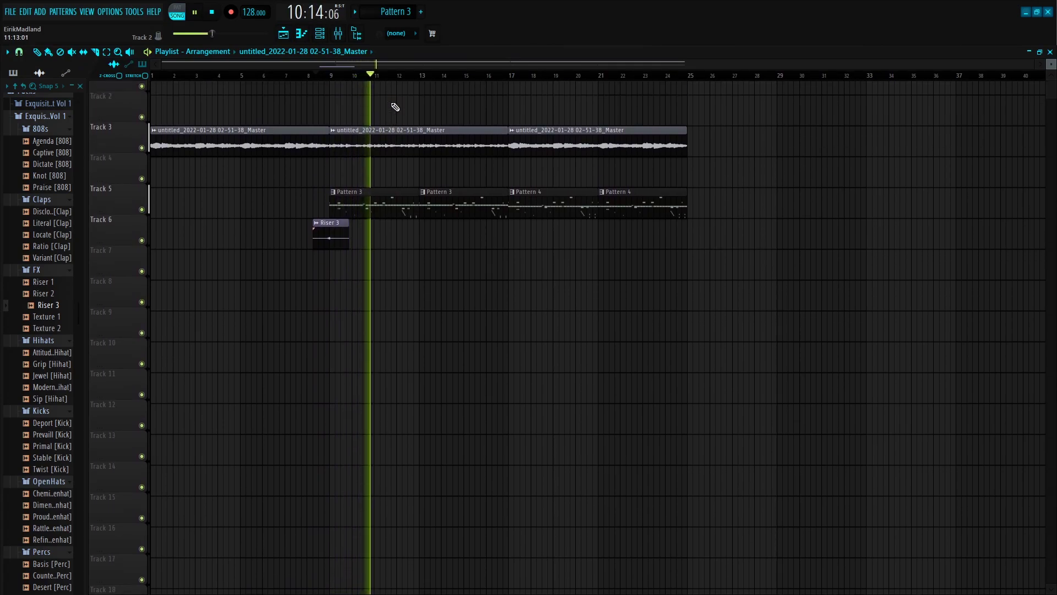
scroll(395, 107, up, 1)
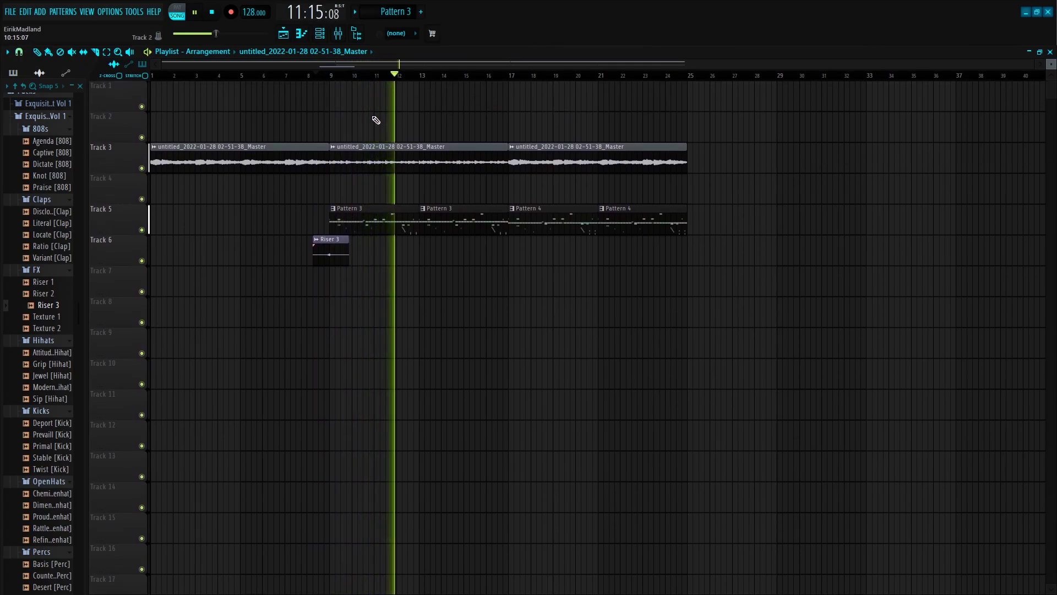
click(513, 75)
click(512, 77)
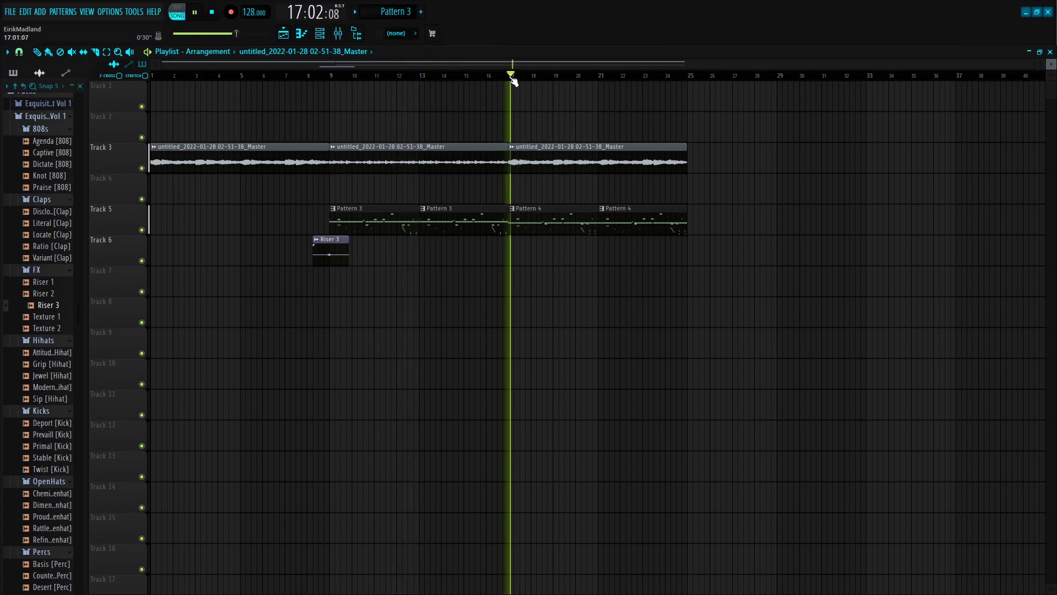
scroll(513, 78, up, 3)
scroll(516, 80, down, 2)
Transpose all of Pattern 4's Knot [808] notes down two semitones in the piano roll and start playback.
click(322, 35)
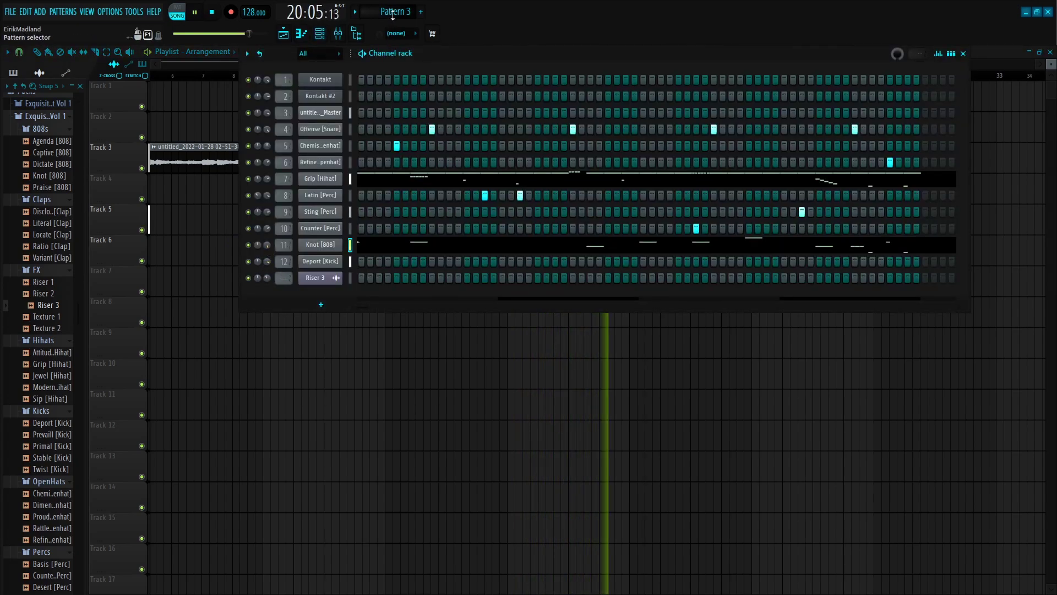
right_click(335, 244)
click(366, 245)
key(space)
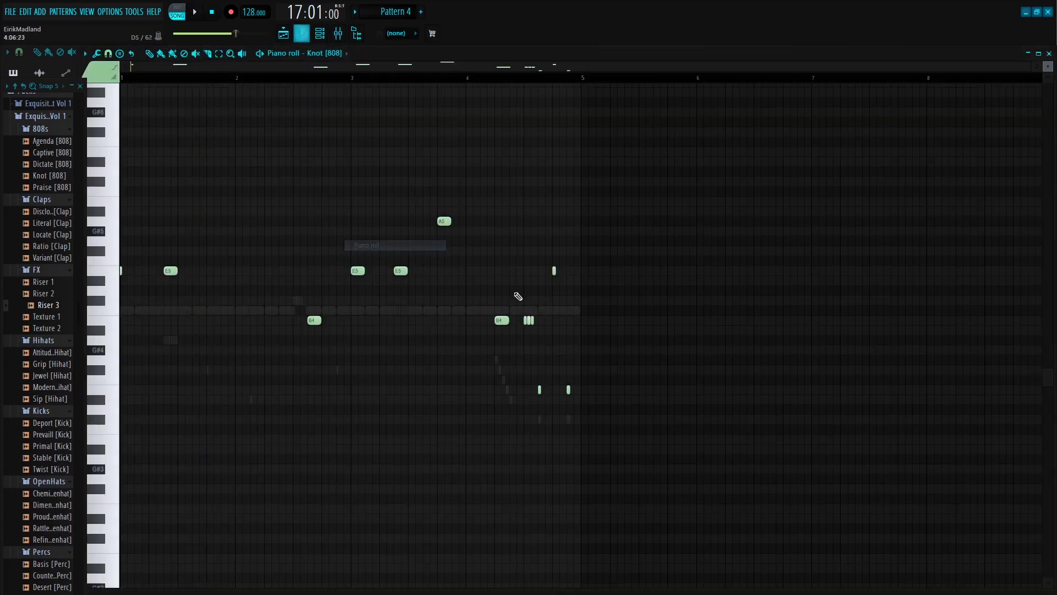
key(shift+Down)
key(shift+Down)
key(space)
key(ctrl+d)
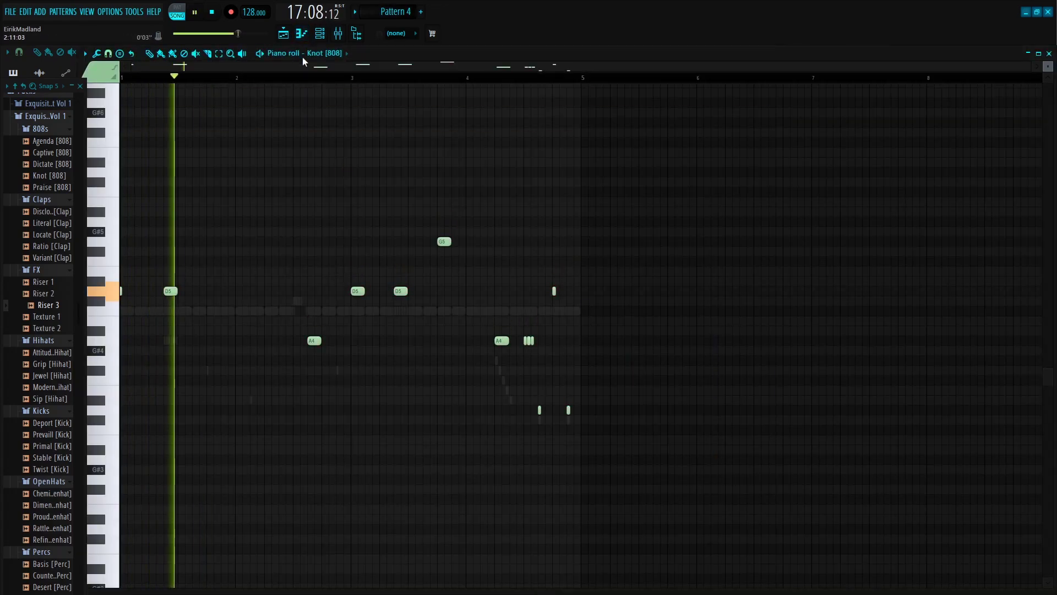
Listen to Pattern 4 with its channels displayed, return to the playlist and stop playback.
click(319, 36)
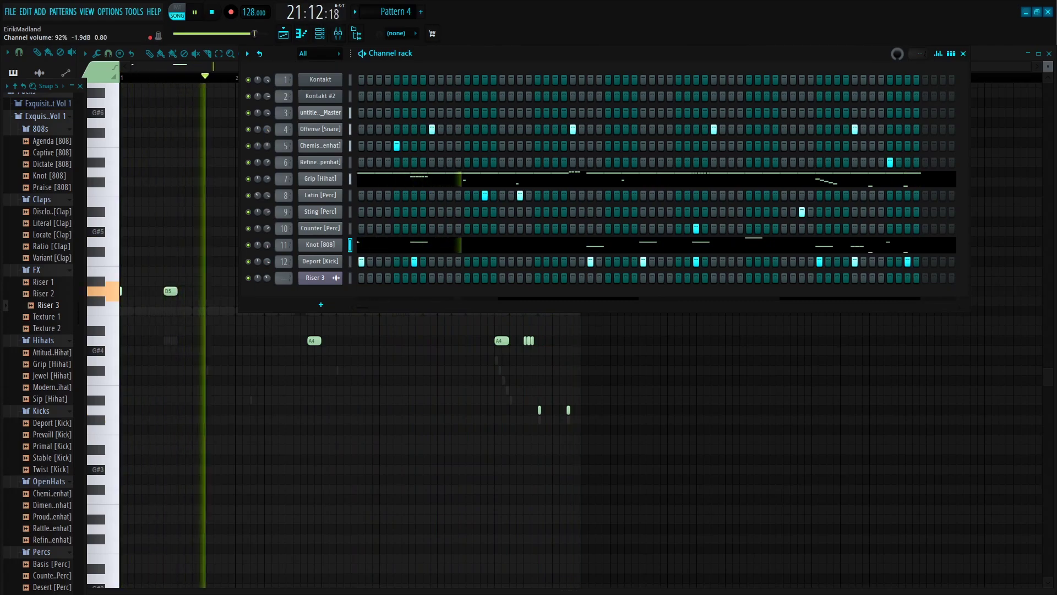
key(F6)
key(F5)
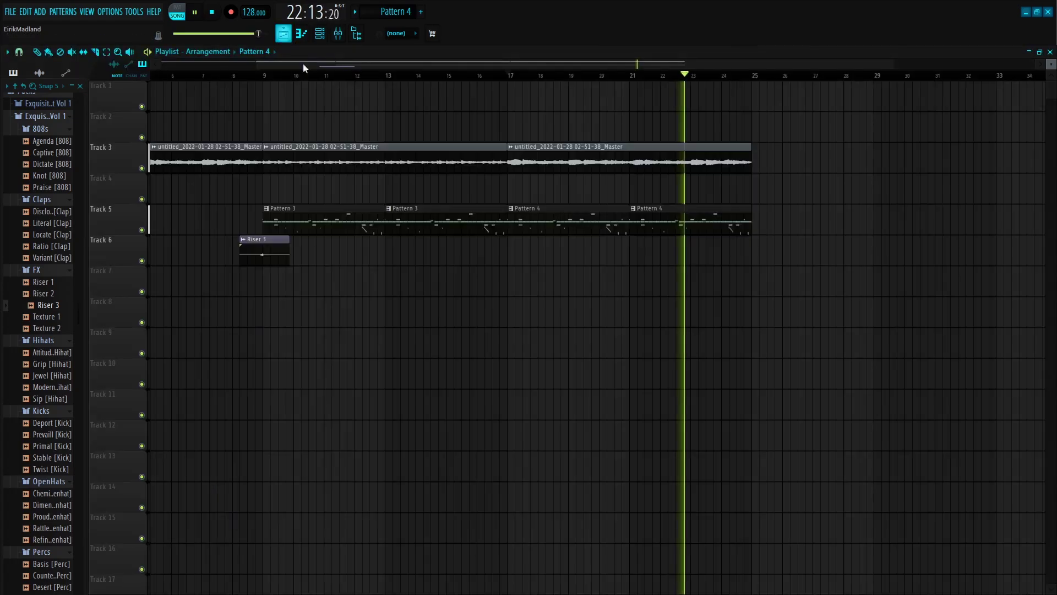
scroll(319, 77, down, 2)
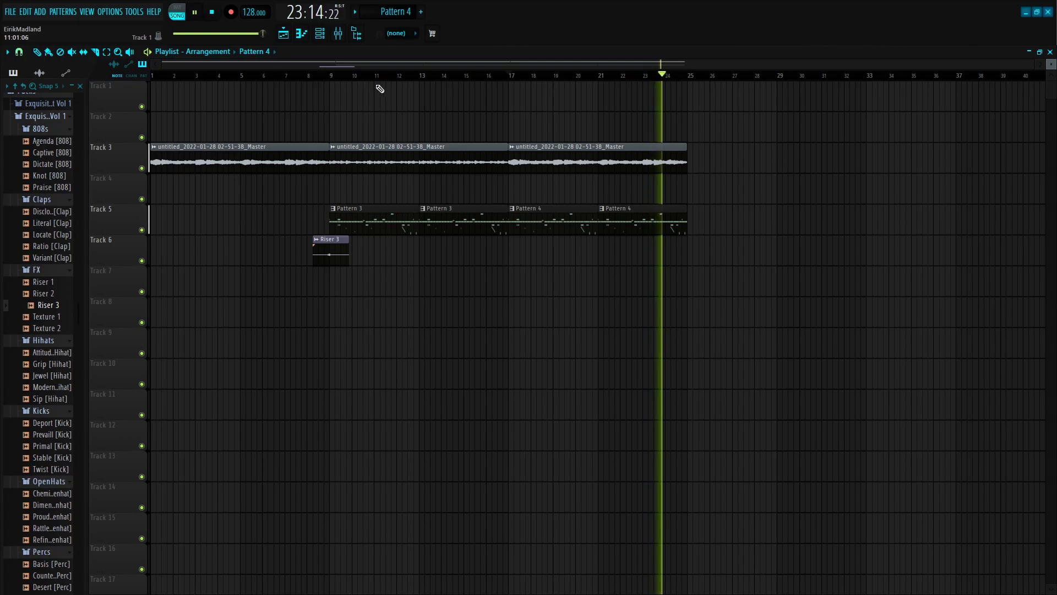
key(space)
Place a copy of the master audio clip on Track 2 at bar 13, shorten it to four bars and make it unique.
click(424, 146)
click(429, 128)
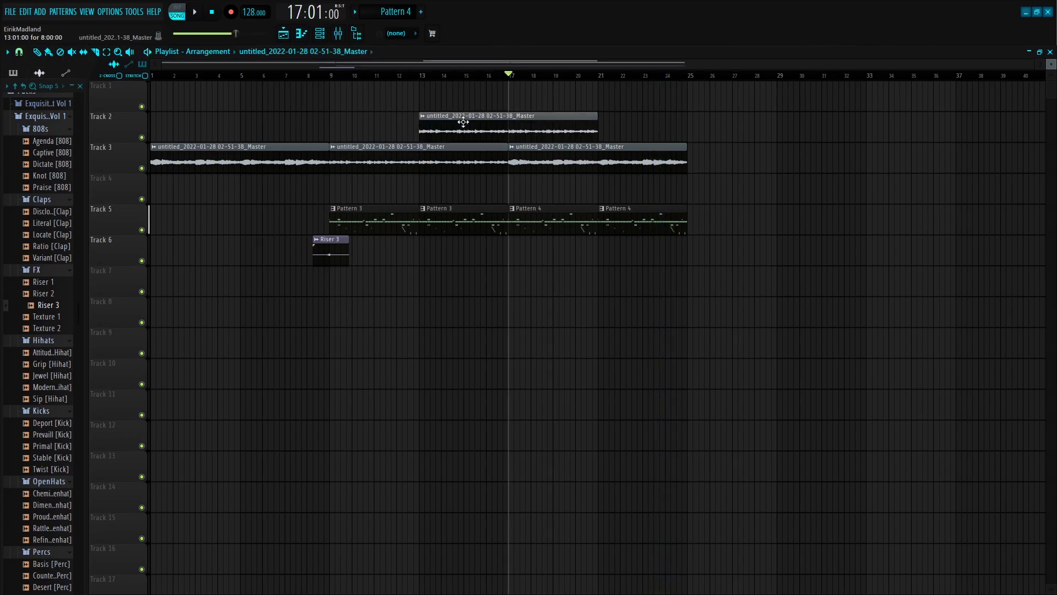
drag(592, 131, 508, 130)
right_click(422, 117)
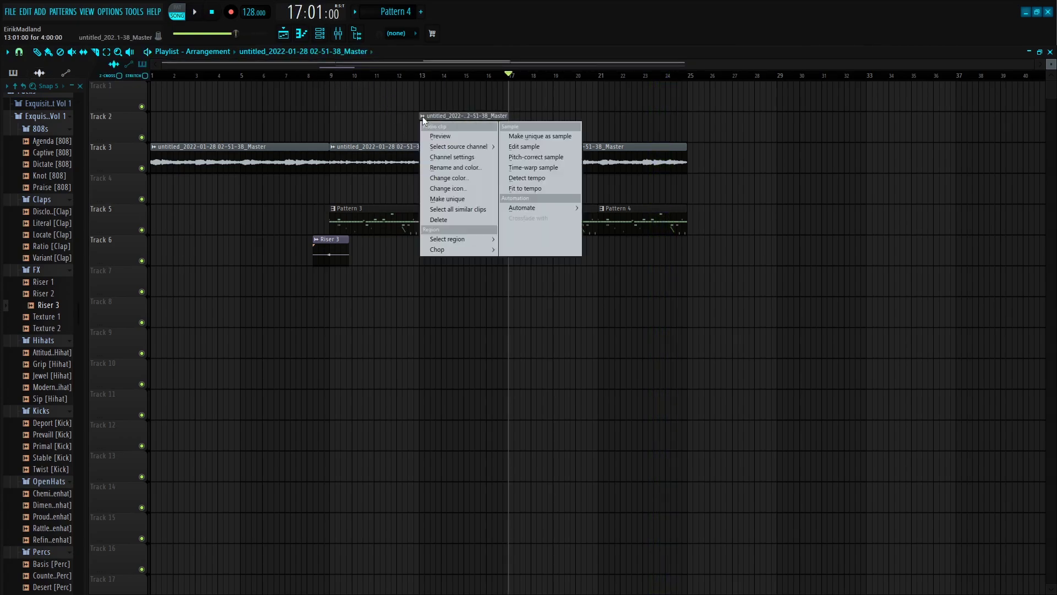
click(466, 199)
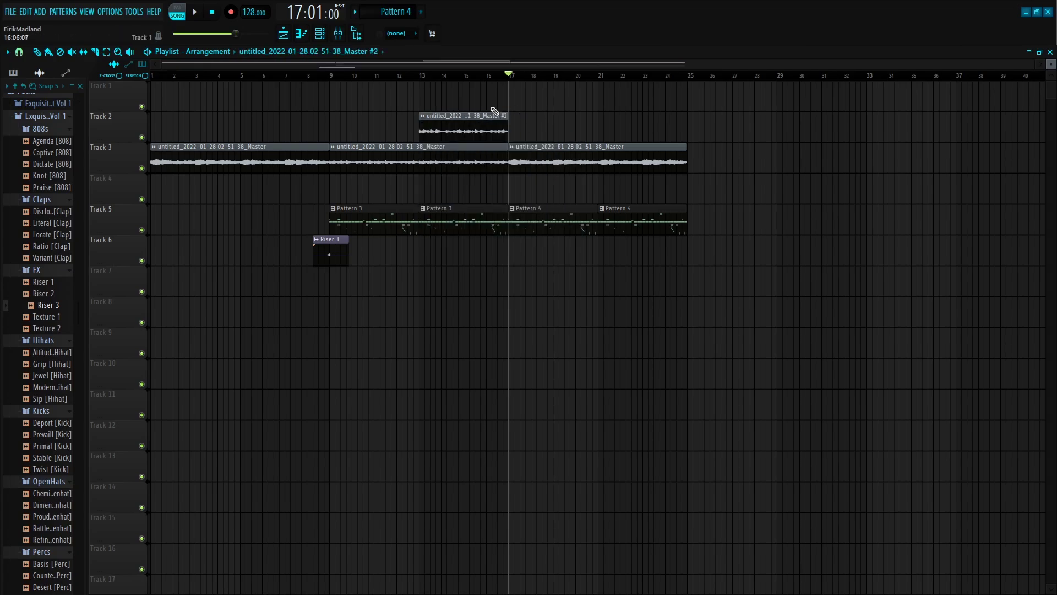
Solo Track 2 and play the unique master clip from bar 13.
key(space)
right_click(142, 137)
key(space)
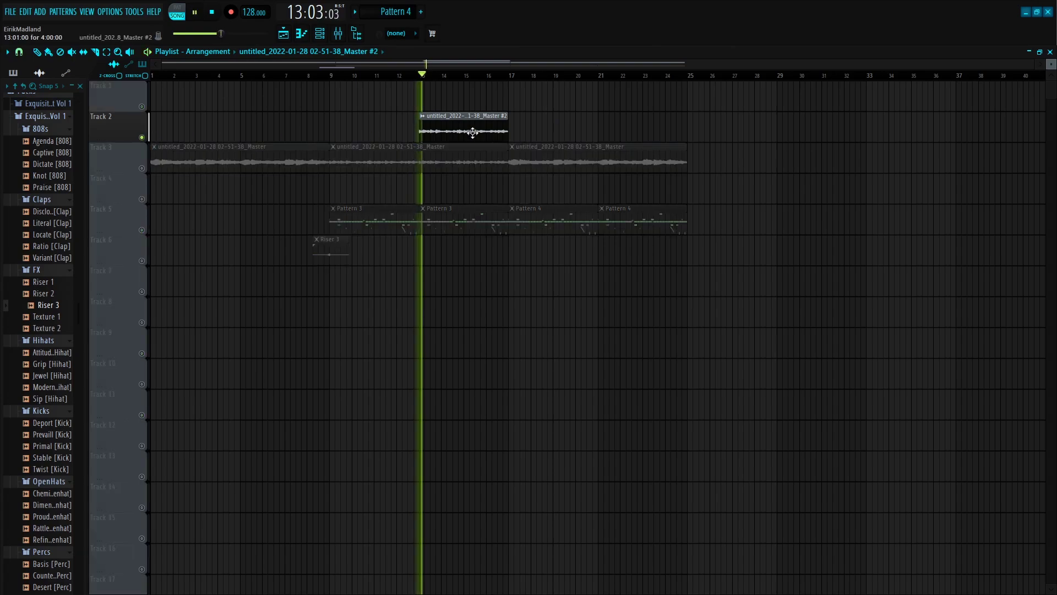
Route the unique master clip's channel to mixer track 13 and display that insert in the mixer.
double_click(474, 133)
scroll(368, 190, up, 11)
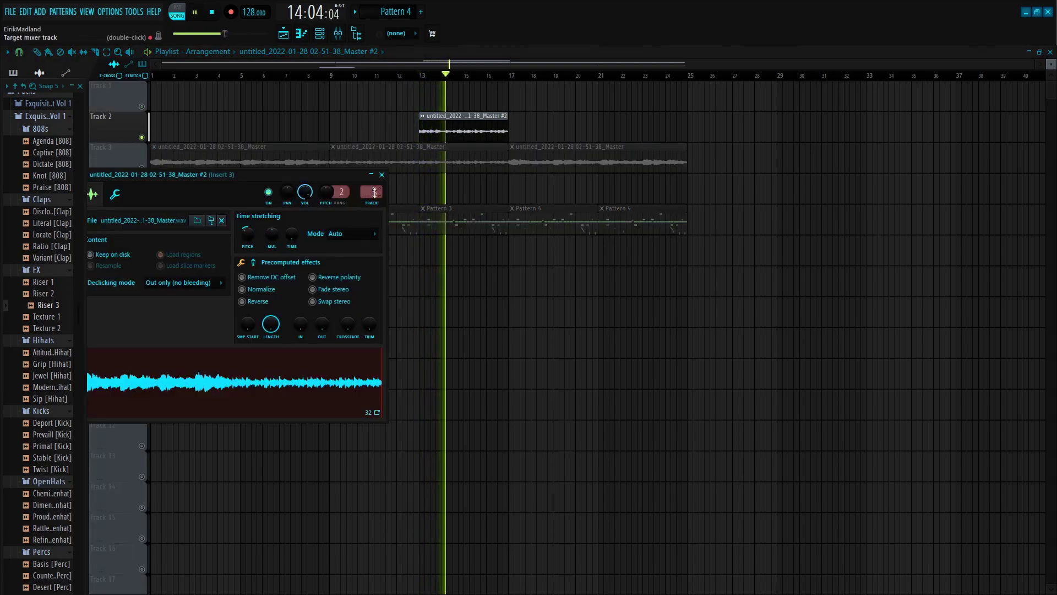
click(382, 175)
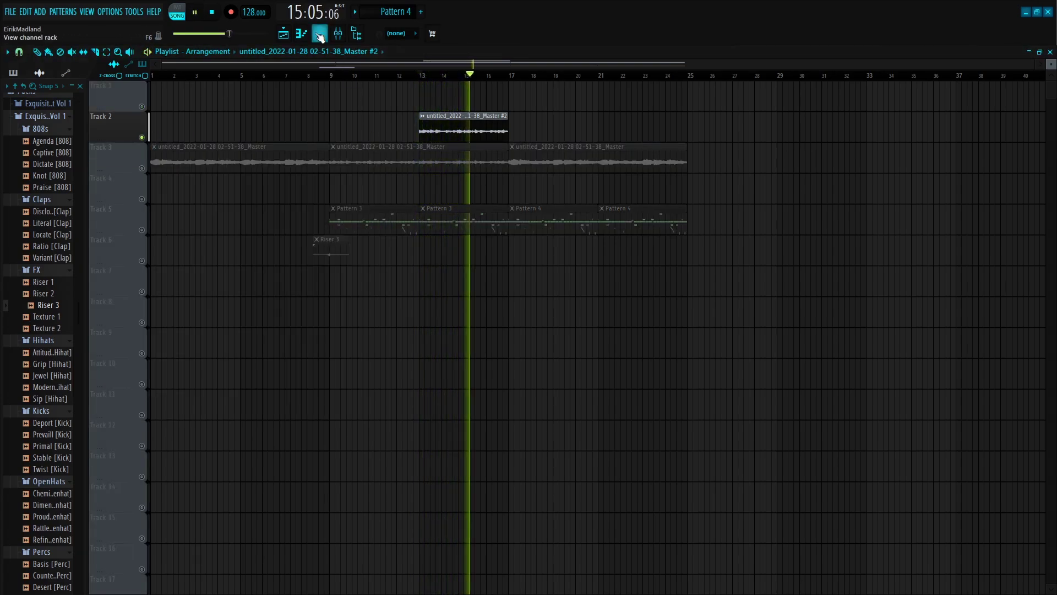
key(F6)
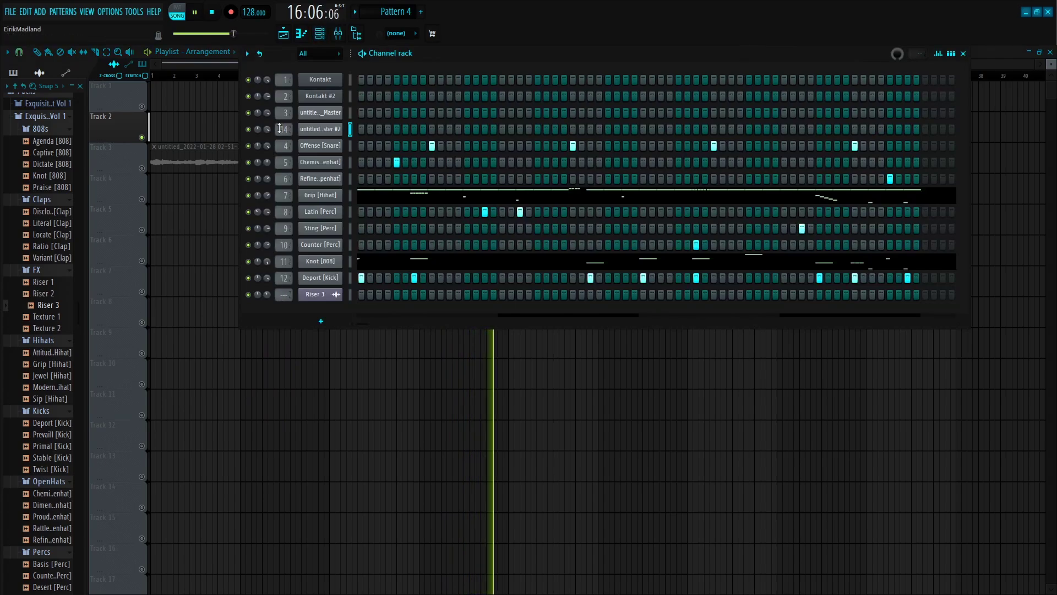
click(342, 36)
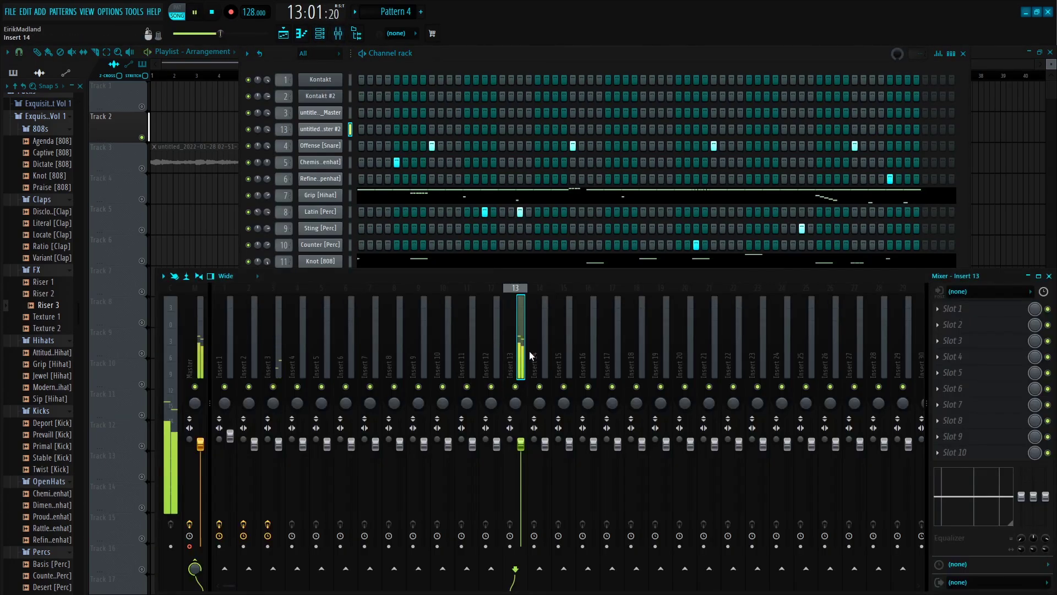
Raise the unique clip's time-stretching pitch by 700 cents in its channel settings.
click(983, 312)
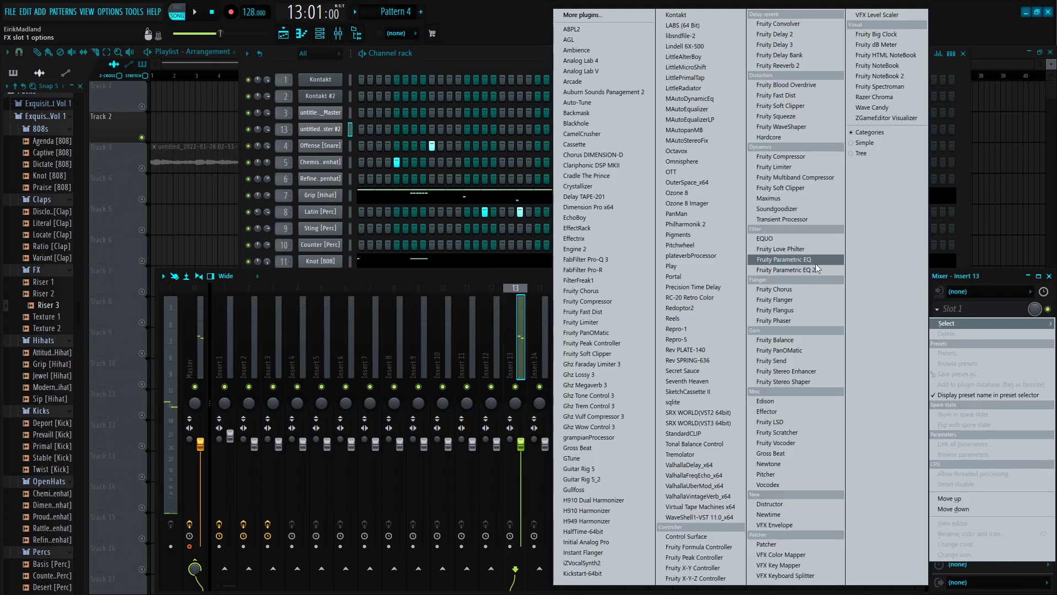
click(1007, 186)
double_click(477, 130)
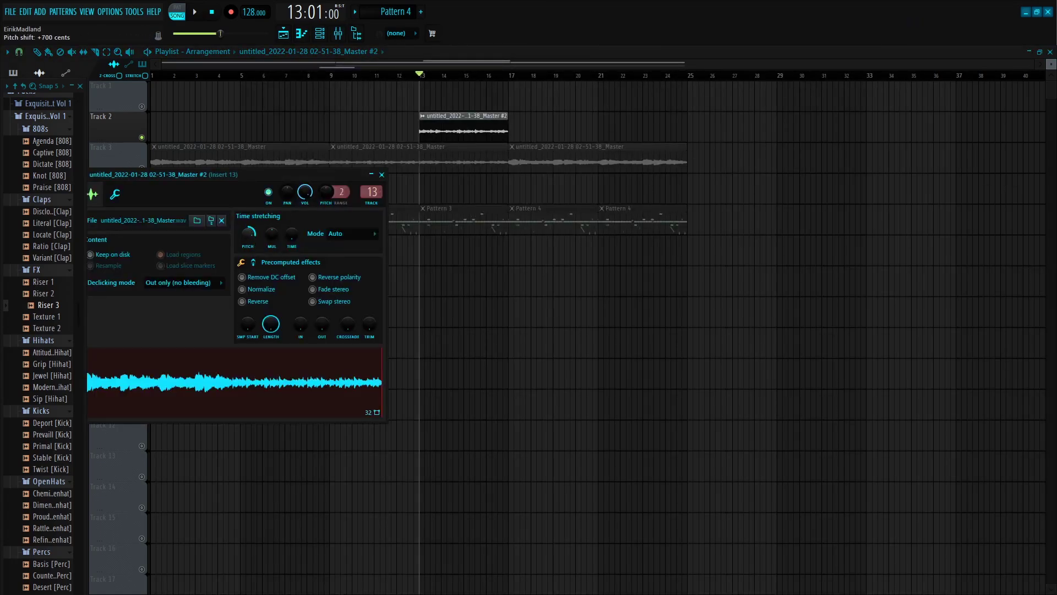
Load Fruity Parametric EQ 2 into slot 1 of mixer Insert 13 while the clip plays.
click(338, 34)
key(space)
click(969, 308)
click(793, 270)
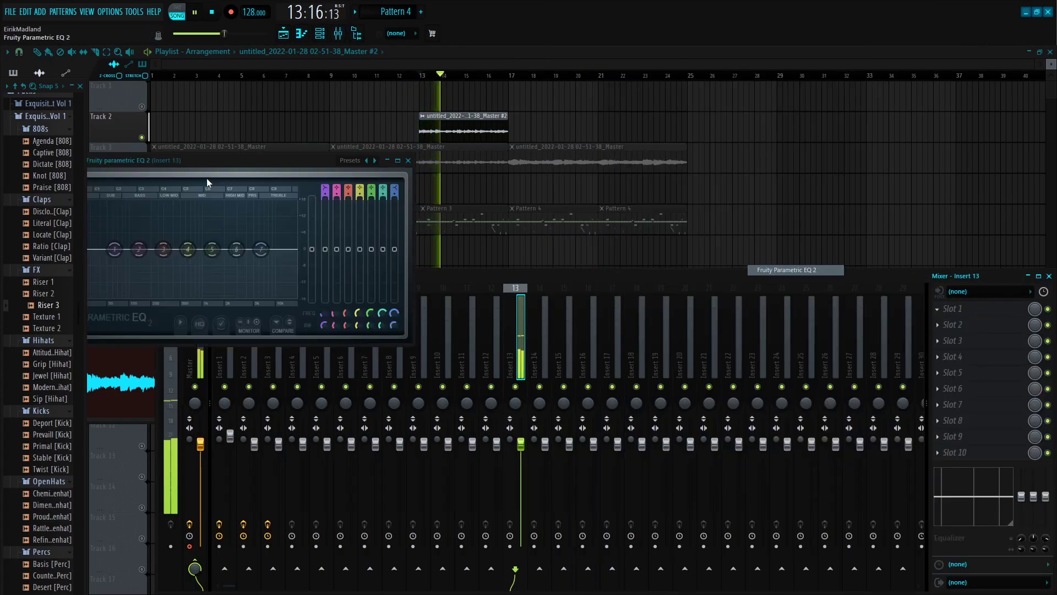
Roll off the low frequencies with bands 1 to 3 of the equalizer, adjust band 6 and close the plugin.
drag(126, 294, 136, 298)
drag(138, 249, 103, 286)
drag(163, 249, 125, 275)
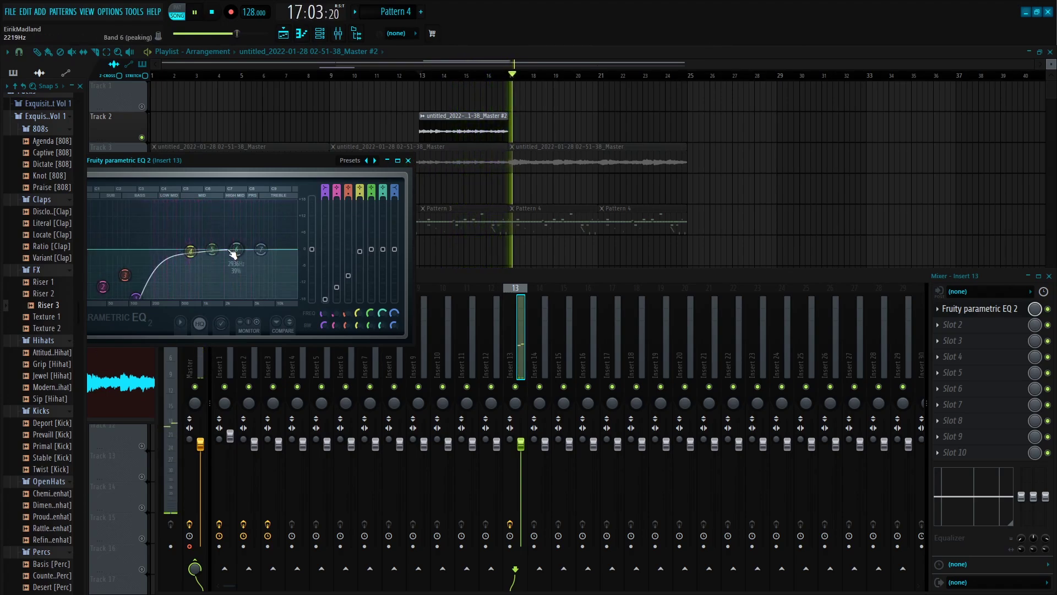
key(space)
scroll(239, 243, up, 3)
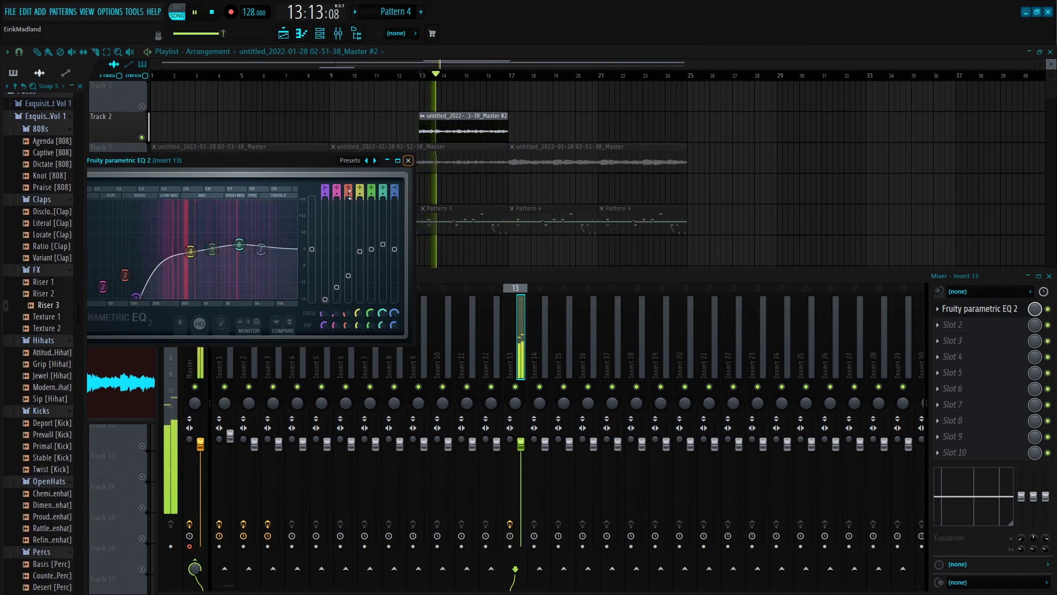
drag(239, 243, 237, 248)
click(408, 160)
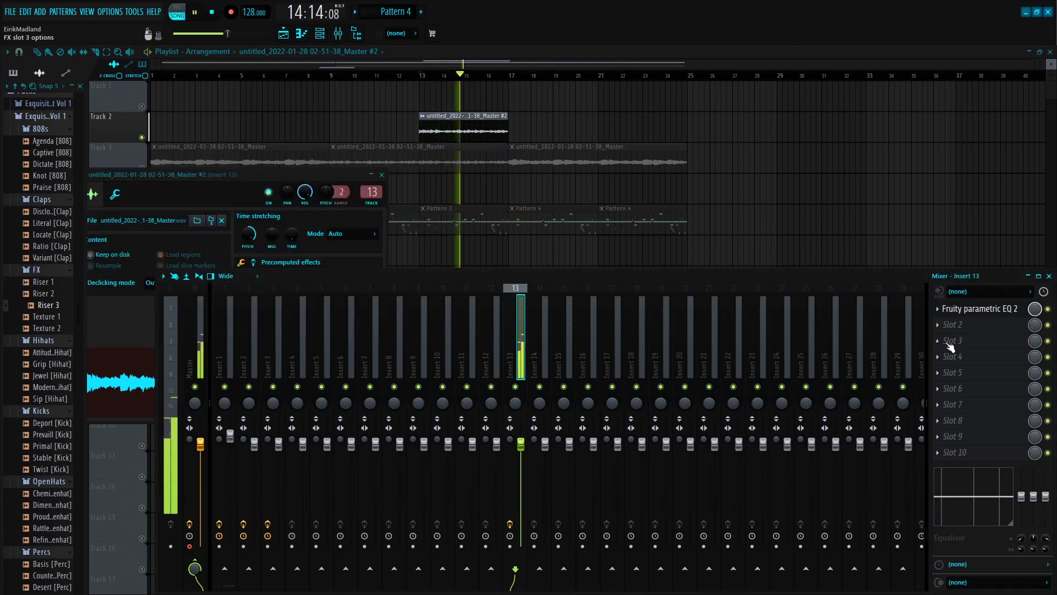
Add the Rev PLATE-140 reverb to slot 2 of Insert 13 and return to the playlist.
click(952, 324)
click(713, 349)
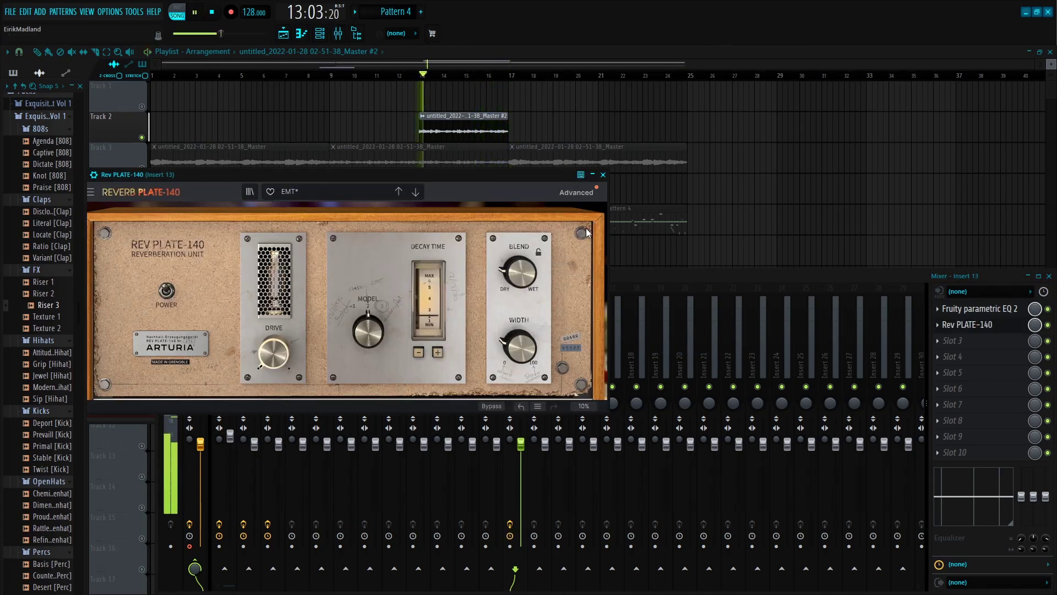
click(603, 175)
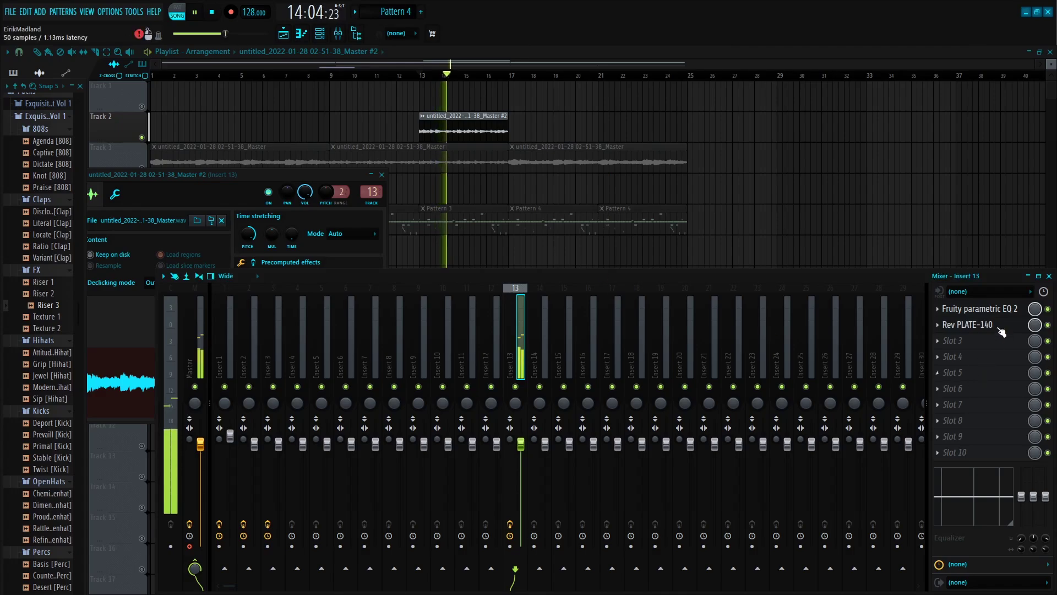
click(845, 188)
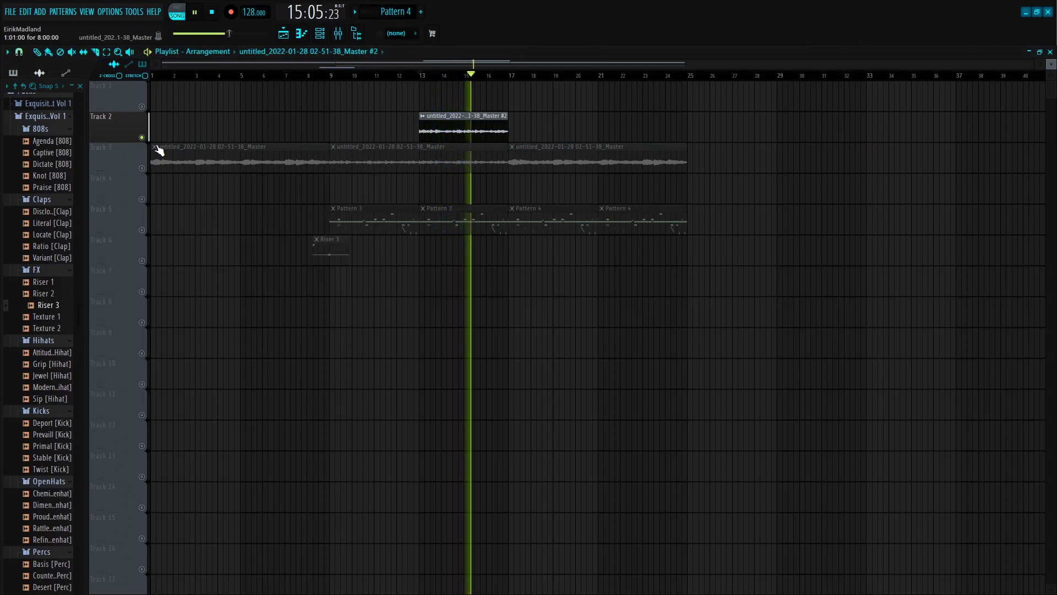
Unmute Track 3 and adjust the channel volume of the unique clip on Track 2.
click(142, 168)
double_click(484, 131)
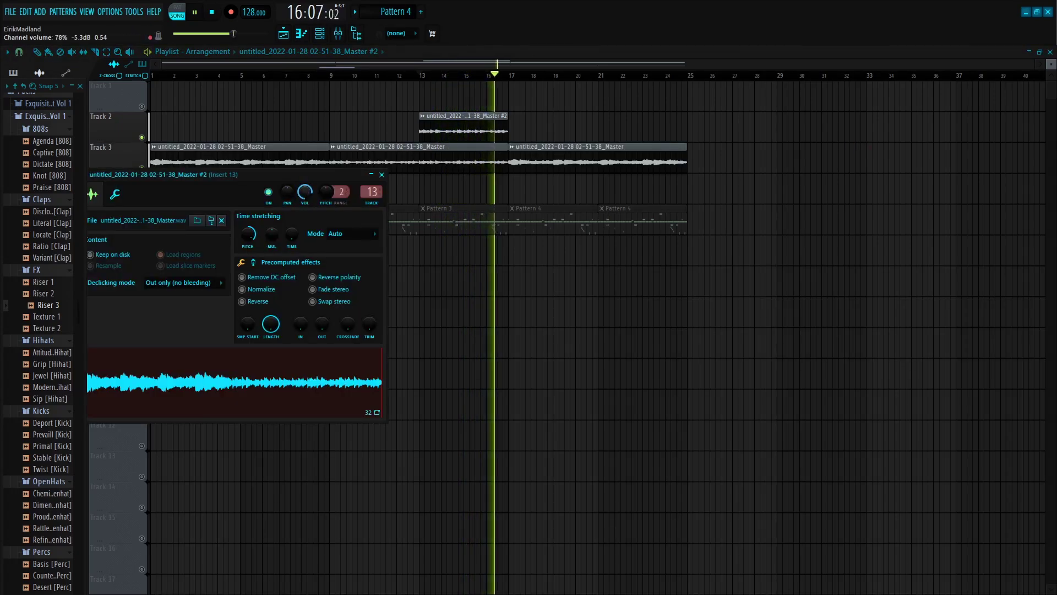
drag(305, 192, 305, 188)
right_click(283, 116)
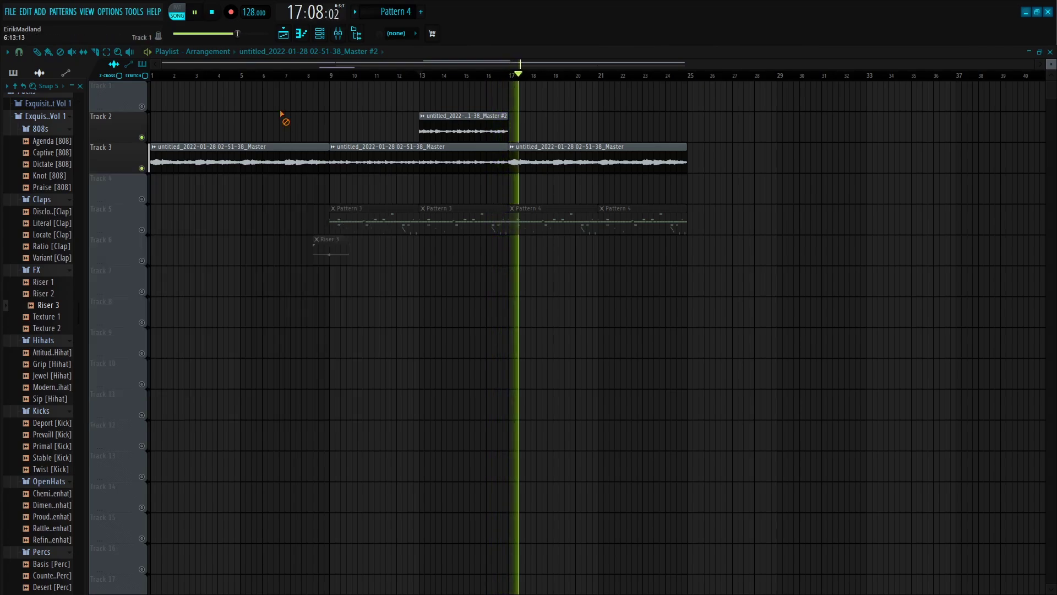
Unmute Tracks 1, 4, 5 and 6 and play the arrangement from about bar 12.
click(143, 106)
click(142, 230)
click(142, 261)
click(142, 198)
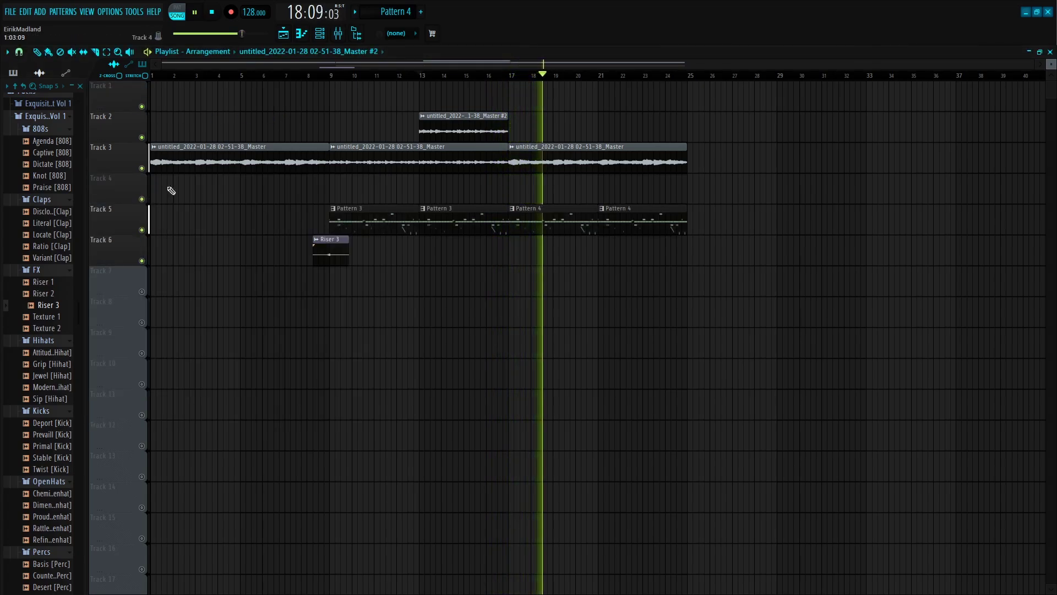
click(395, 75)
scroll(430, 75, up, 3)
scroll(433, 78, down, 4)
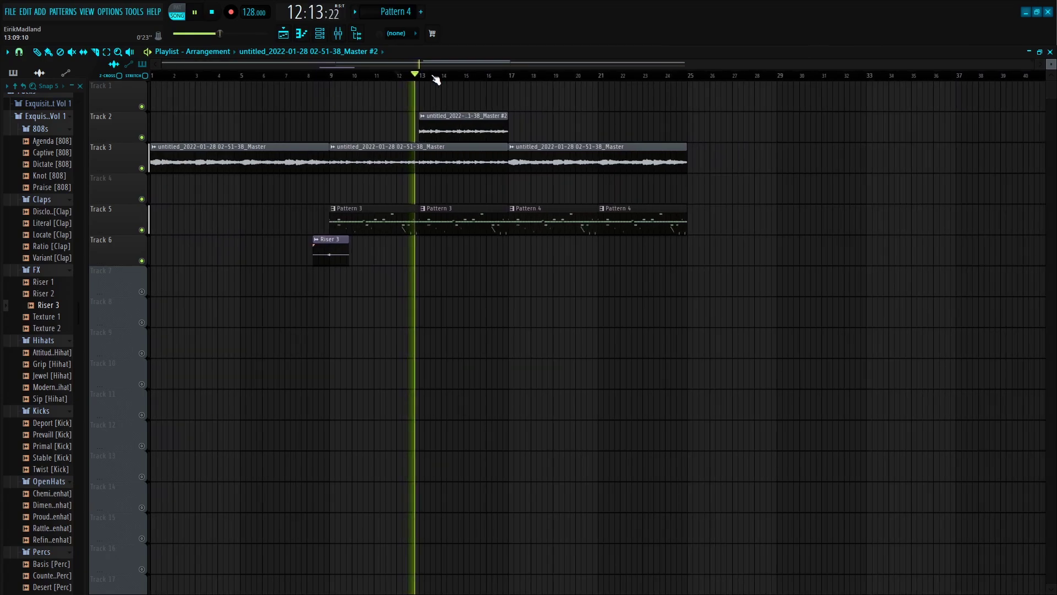
Fine-tune the Track 2 clip's channel volume in its settings against the full arrangement.
double_click(450, 107)
right_click(477, 107)
double_click(456, 117)
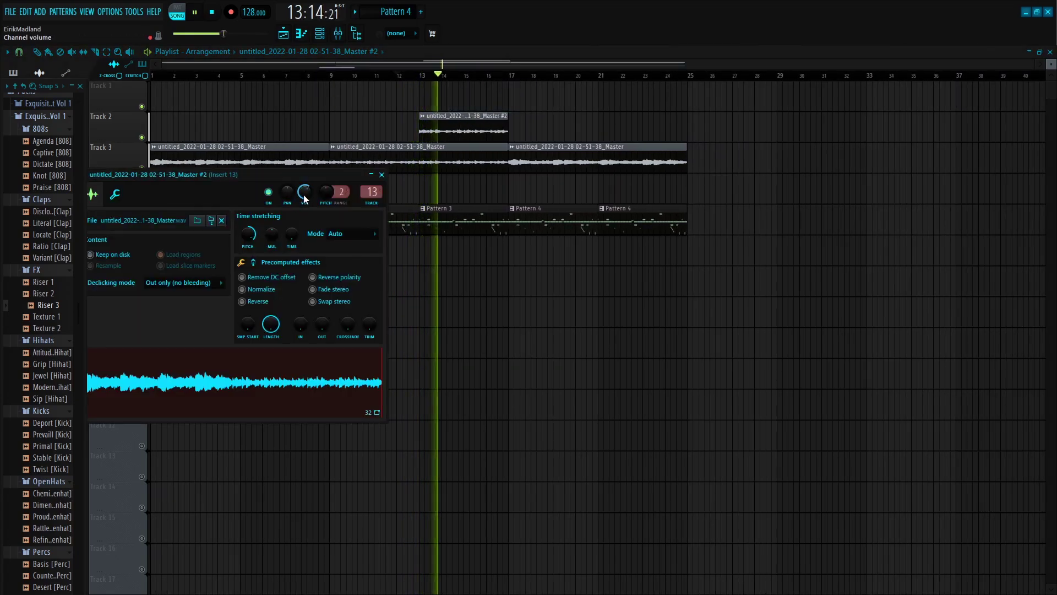
click(382, 174)
click(341, 33)
click(342, 33)
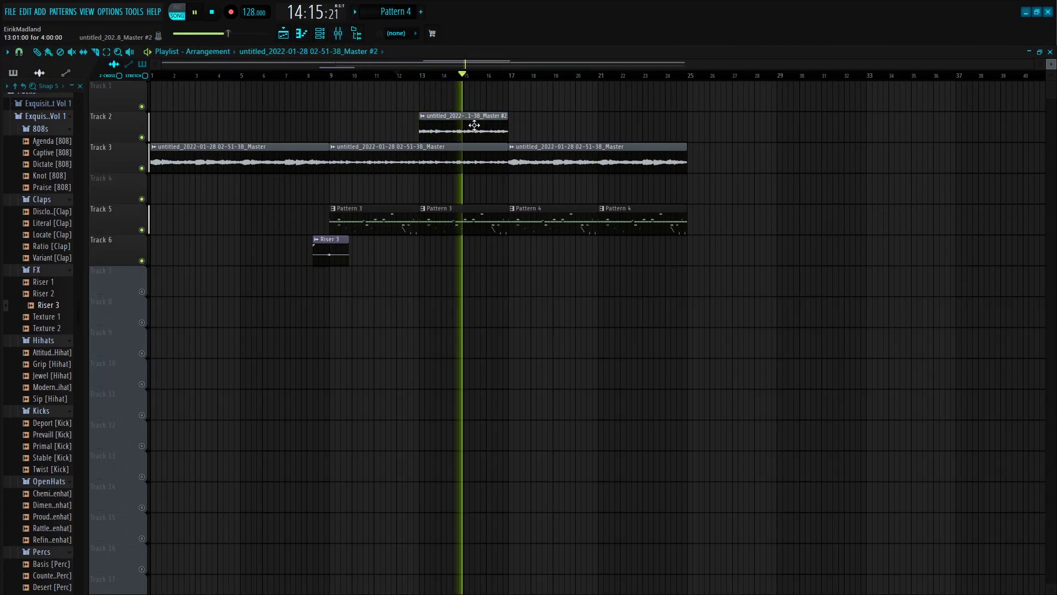
Set the Rev PLATE-140 dry/wet blend on Insert 13 to 0.111.
double_click(472, 122)
click(337, 34)
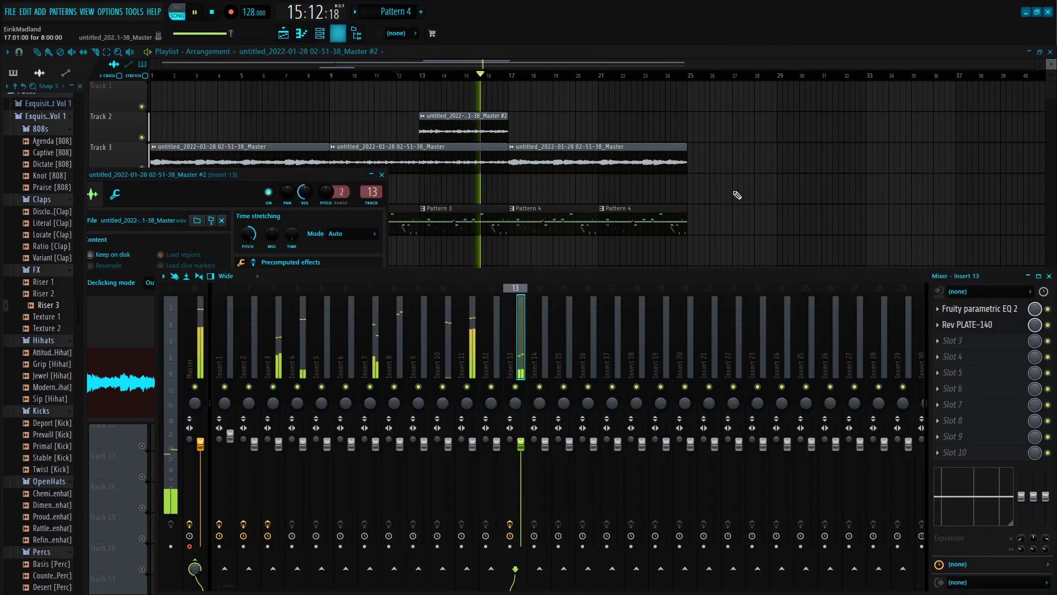
click(985, 325)
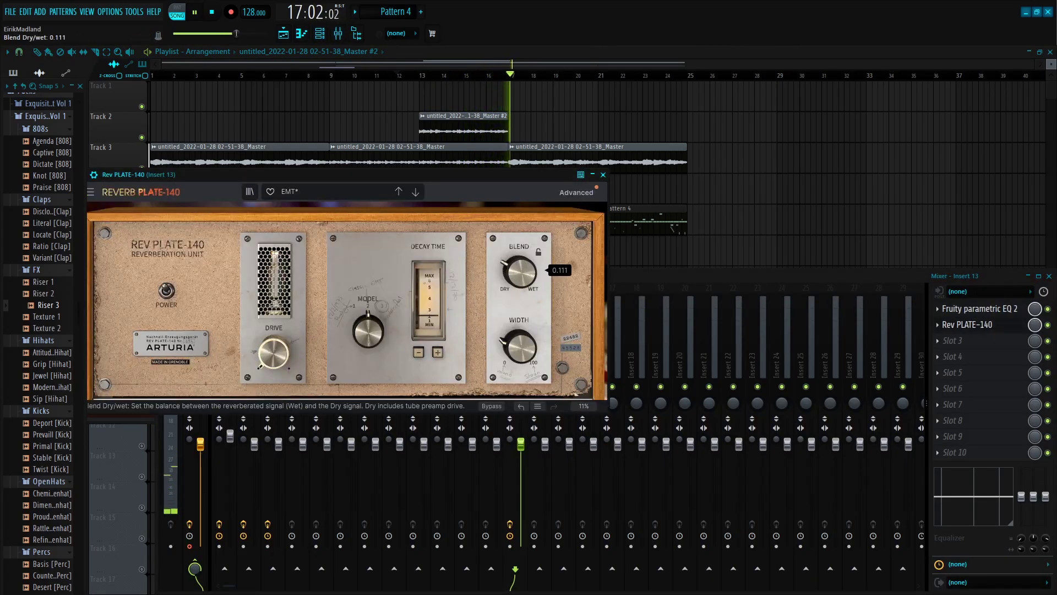
Place a copy of the unique pitched clip on Track 2 at bar 21 and replay the section before bar 17.
click(478, 130)
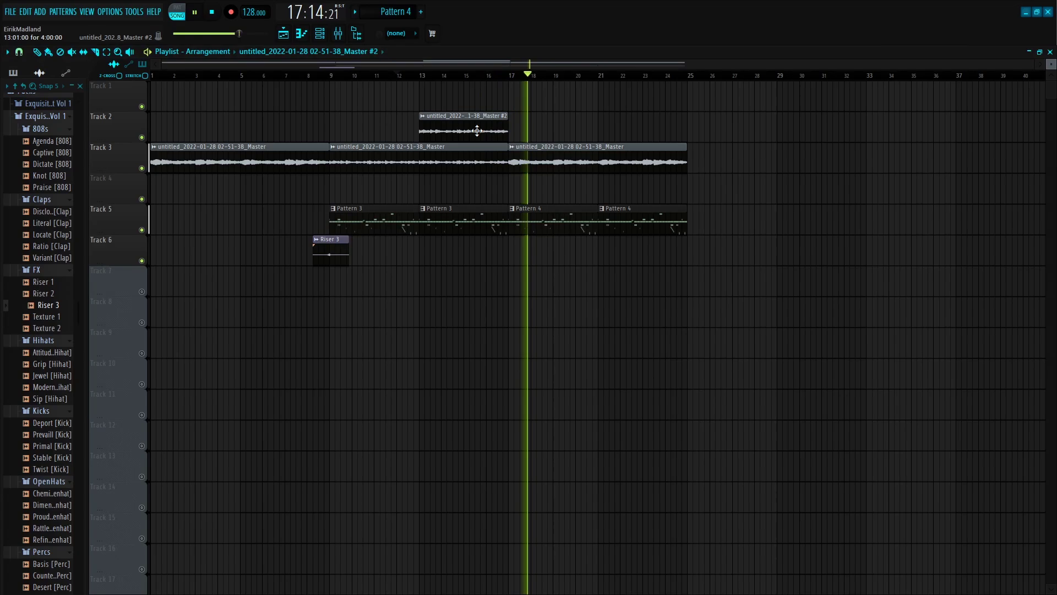
click(602, 131)
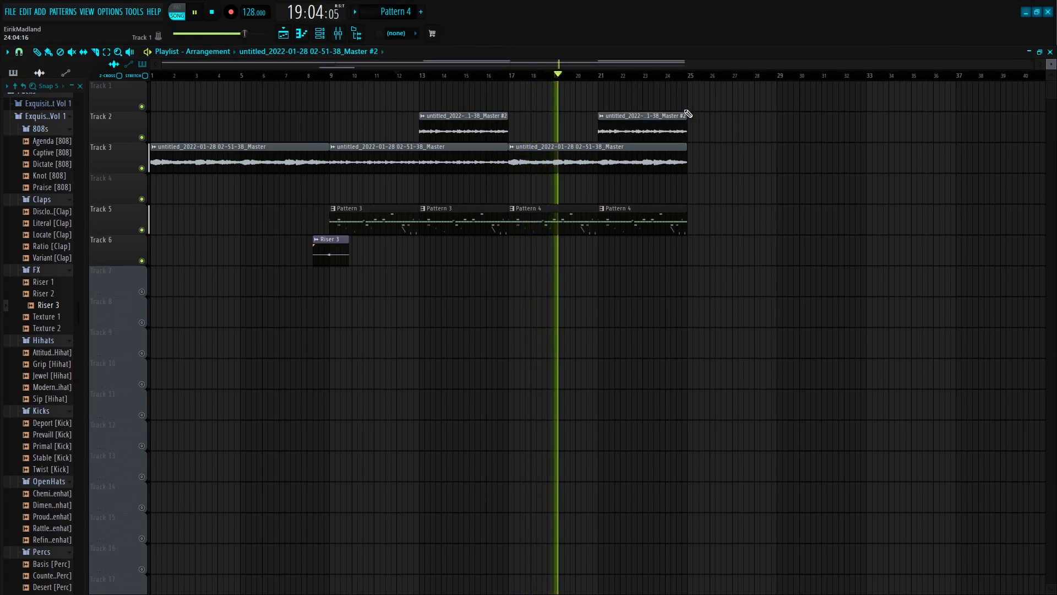
scroll(616, 83, up, 3)
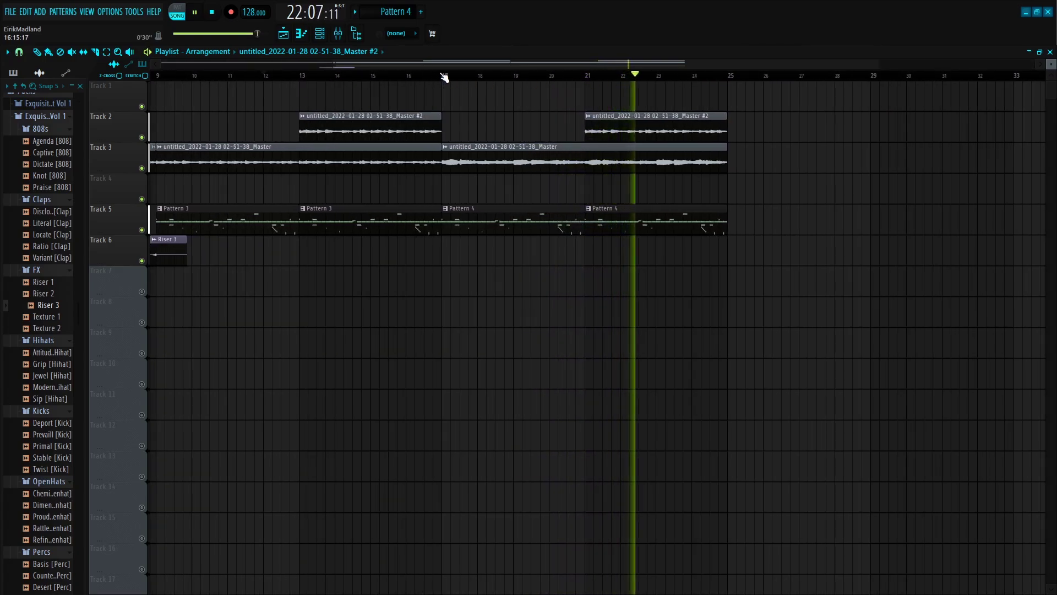
scroll(445, 77, up, 4)
scroll(445, 77, up, 1)
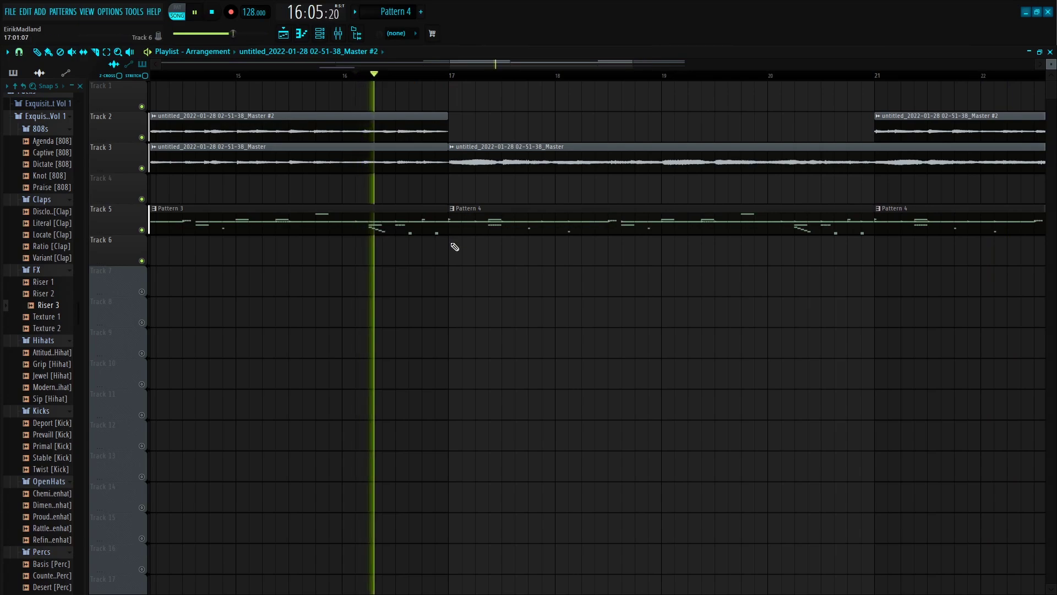
Trim the start of Track 5's Pattern 4 clip from bar 17 to 18:09 and play back the transition.
drag(450, 235, 609, 236)
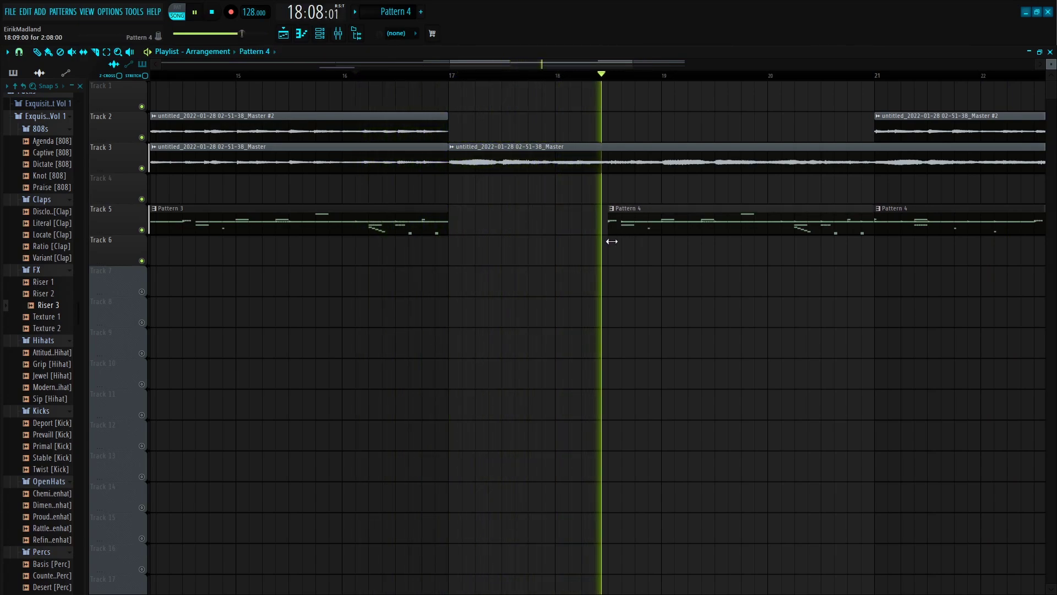
scroll(623, 74, down, 4)
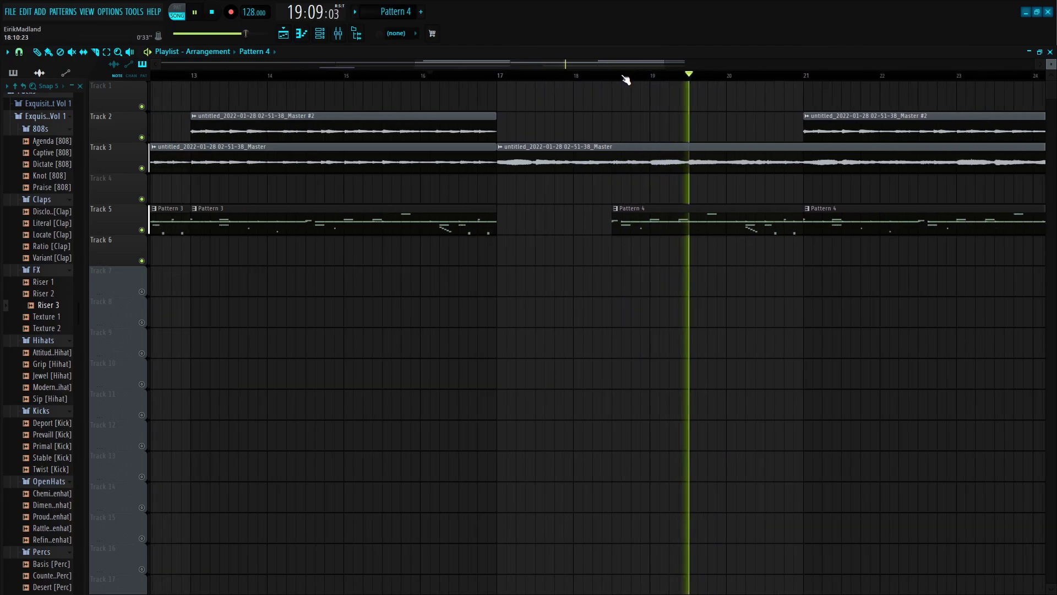
key(space)
scroll(623, 73, up, 3)
key(space)
key(space)
Make the trimmed Pattern 4 clip unique and replay the section where it enters.
click(615, 209)
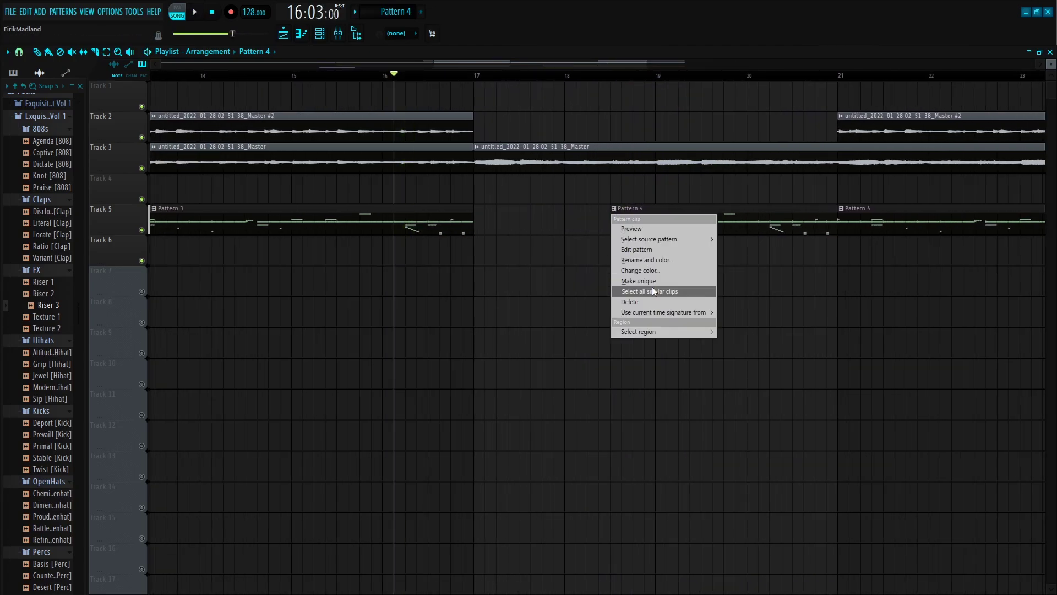
click(650, 281)
key(space)
click(599, 74)
key(space)
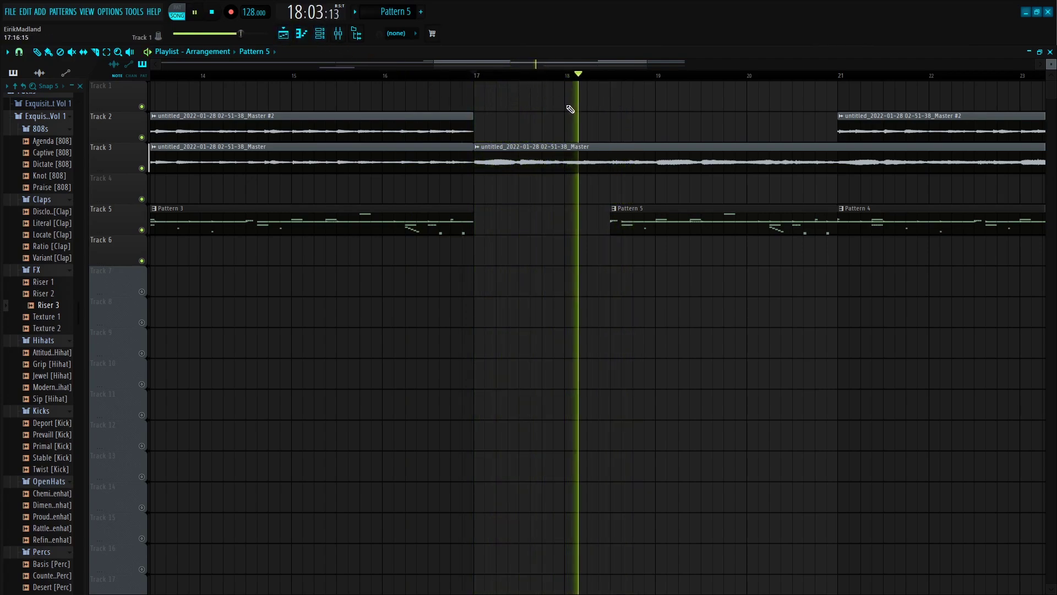
Delete the first A4 note from Pattern 5's Knot [808] part, then bring up its Deport [Kick] notes in the piano roll.
click(320, 33)
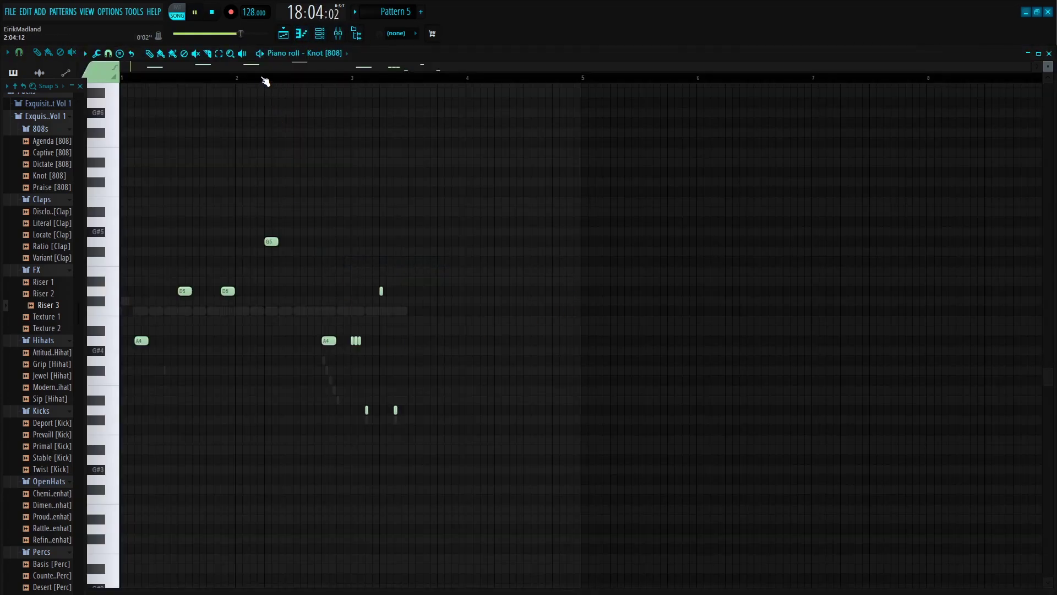
key(space)
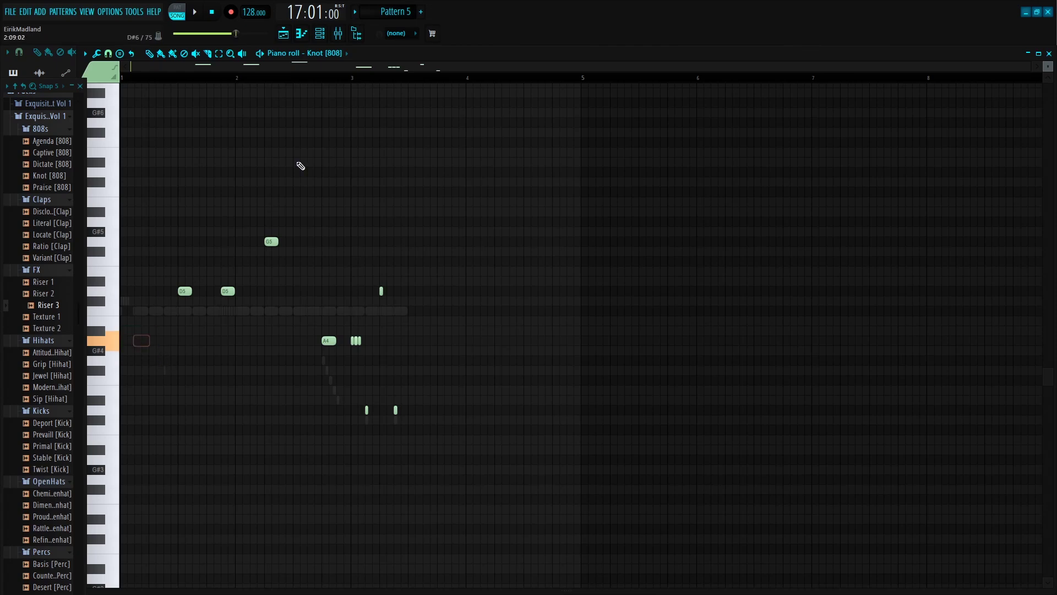
click(320, 34)
key(space)
right_click(321, 277)
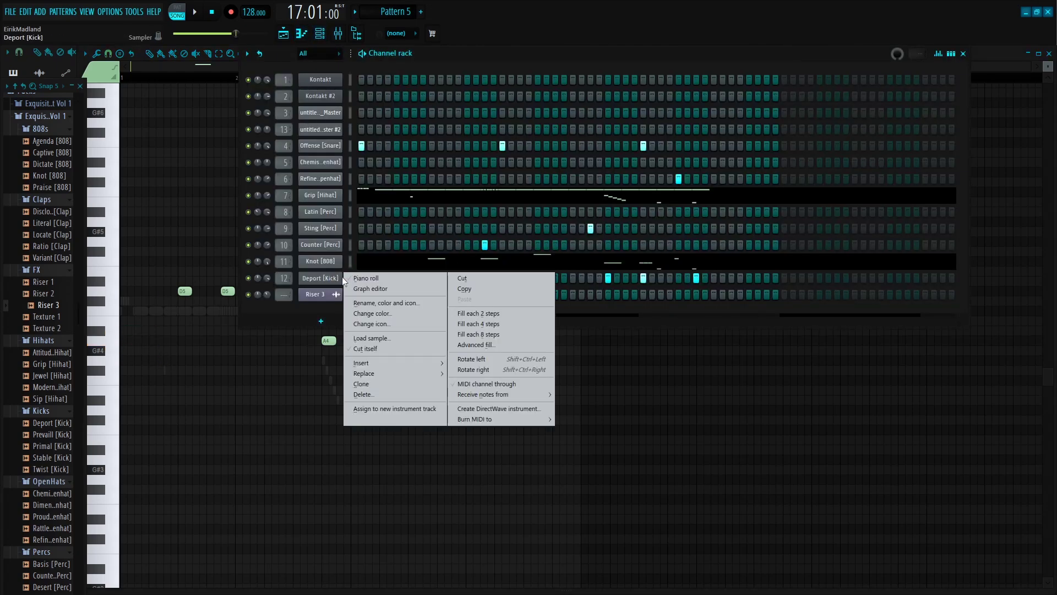
click(366, 278)
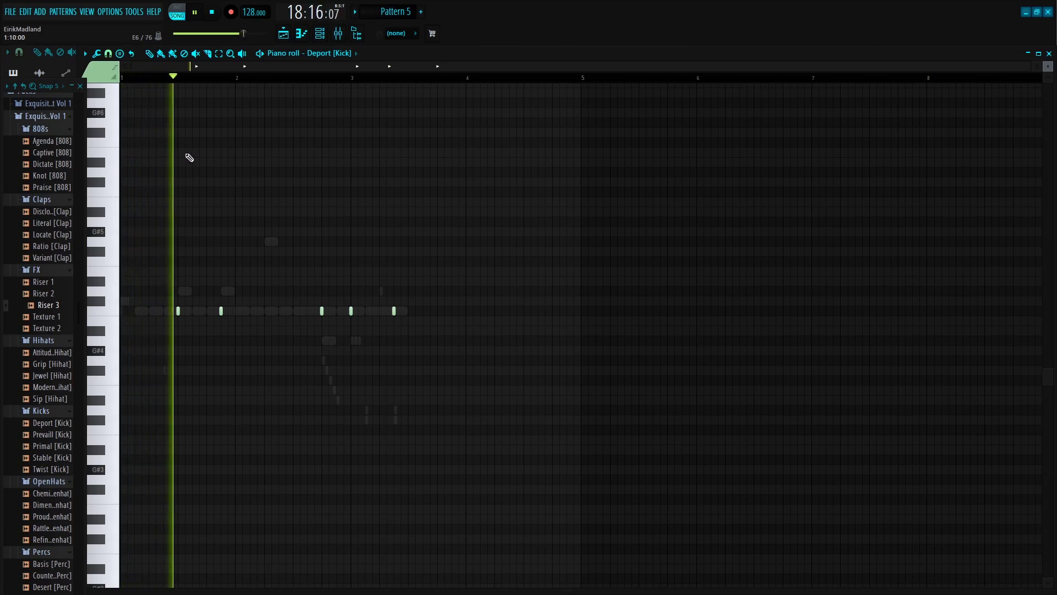
Delete the first Offense [Snare] note of Pattern 5 in the piano roll.
click(320, 34)
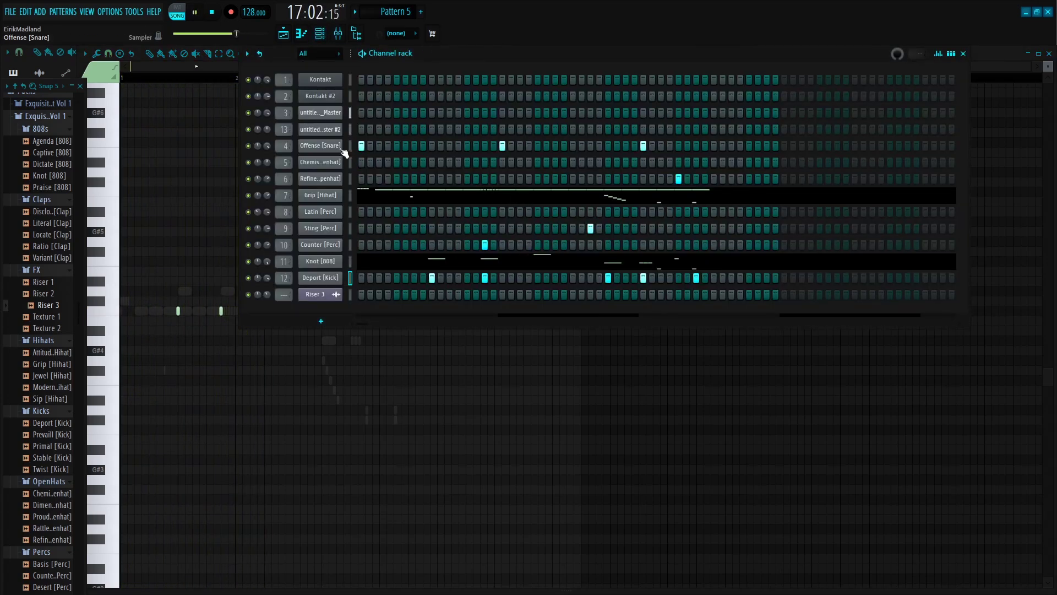
right_click(340, 147)
click(354, 147)
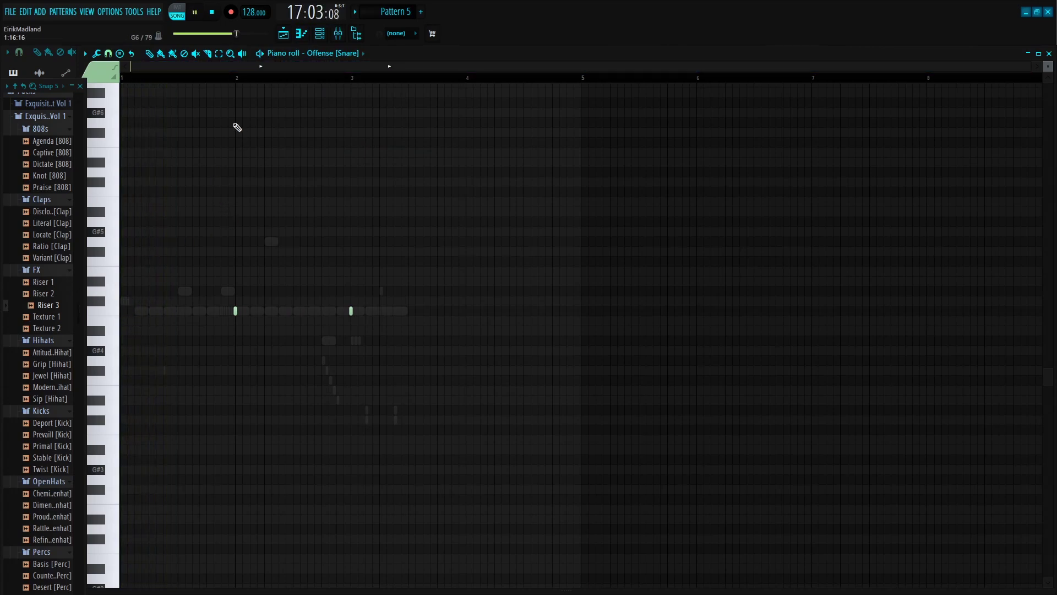
scroll(246, 80, up, 1)
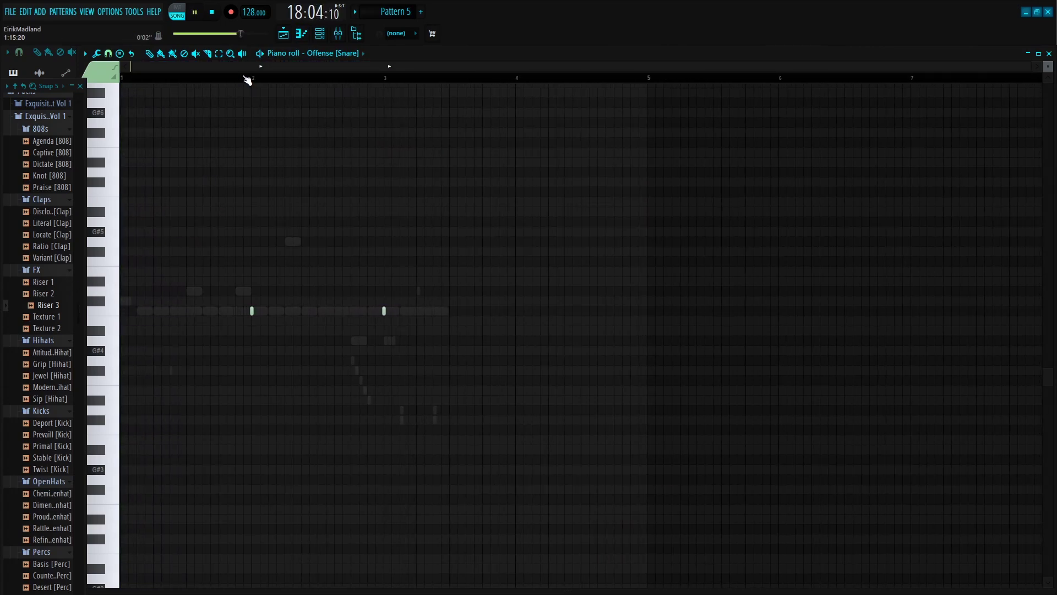
Check Pattern 5's channel steps and replay the playlist arrangement from about bar 16.
click(283, 33)
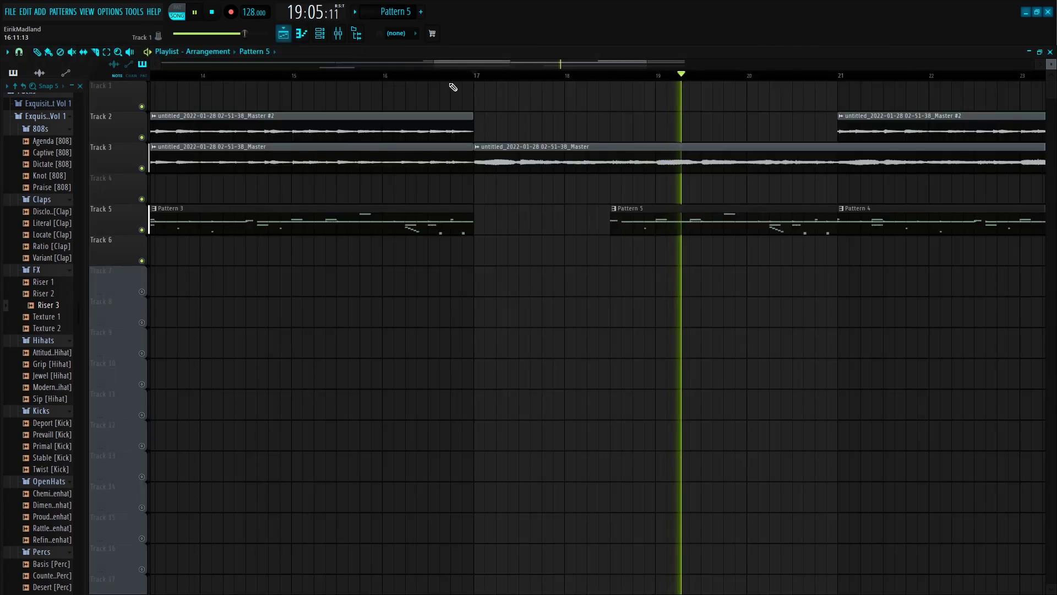
key(F6)
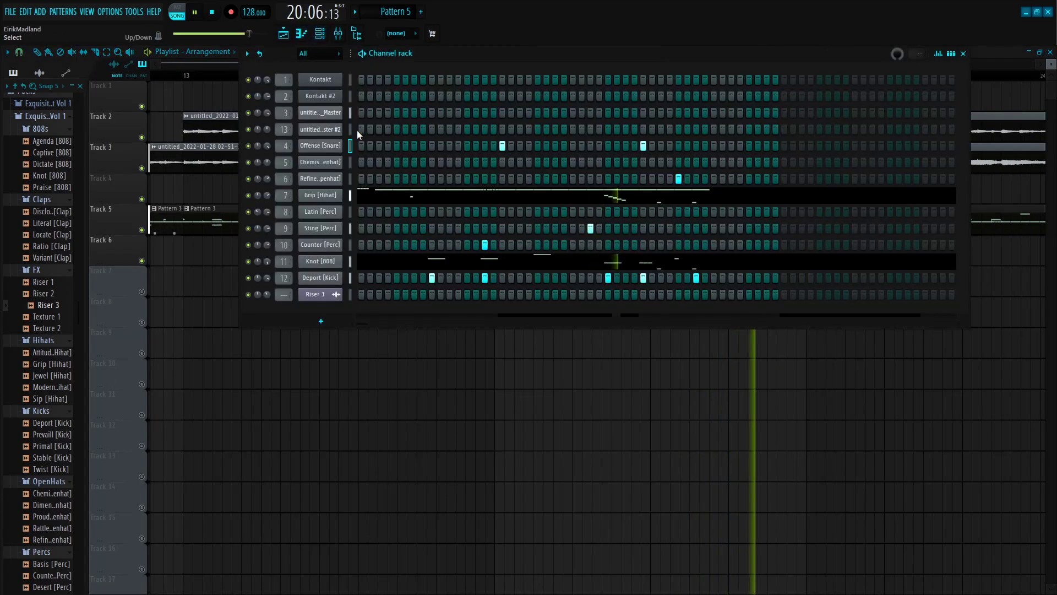
key(F6)
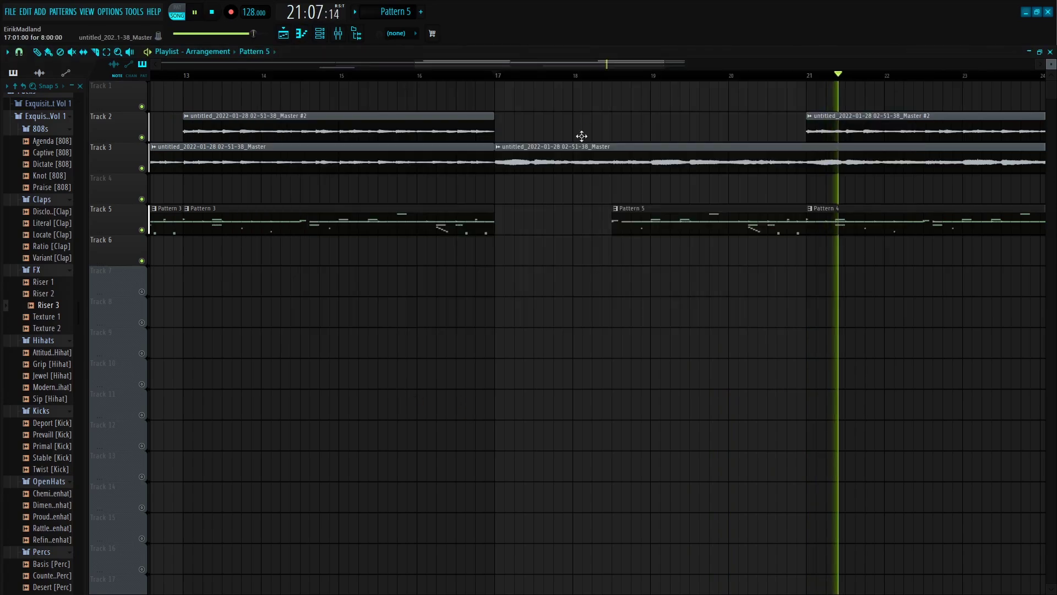
scroll(587, 80, down, 4)
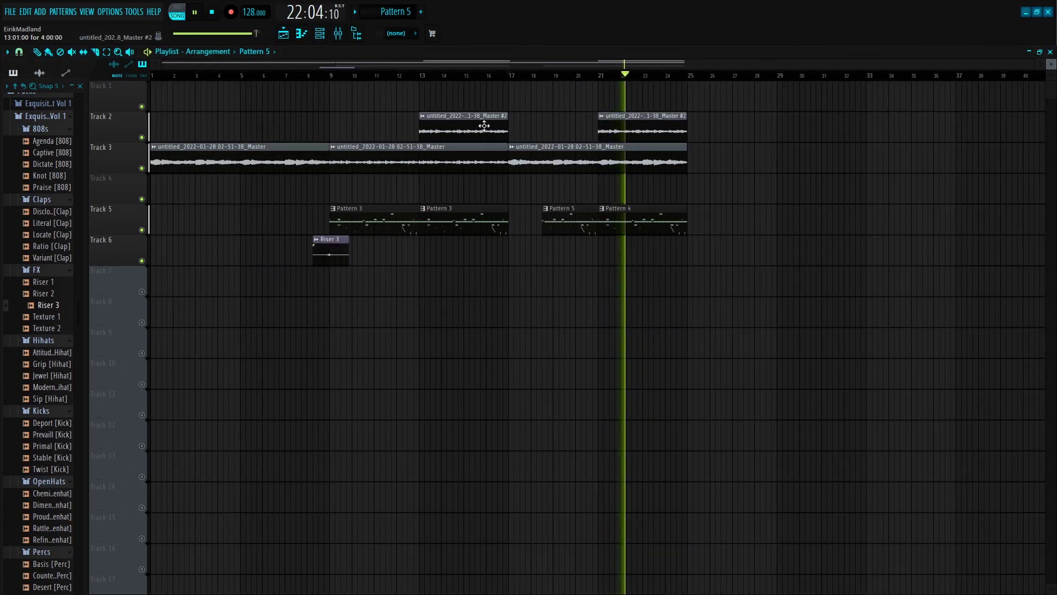
click(492, 76)
Inspect the very short D4 note at the end of Pattern 3's Knot [808] part through its note properties.
scroll(498, 77, up, 4)
click(320, 33)
scroll(409, 13, up, 1)
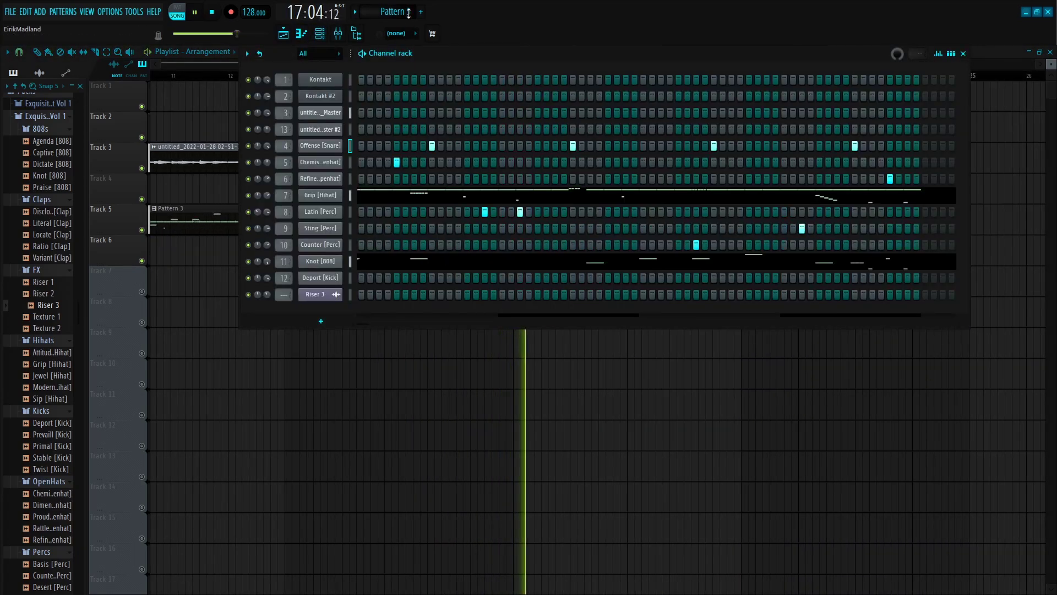
right_click(311, 260)
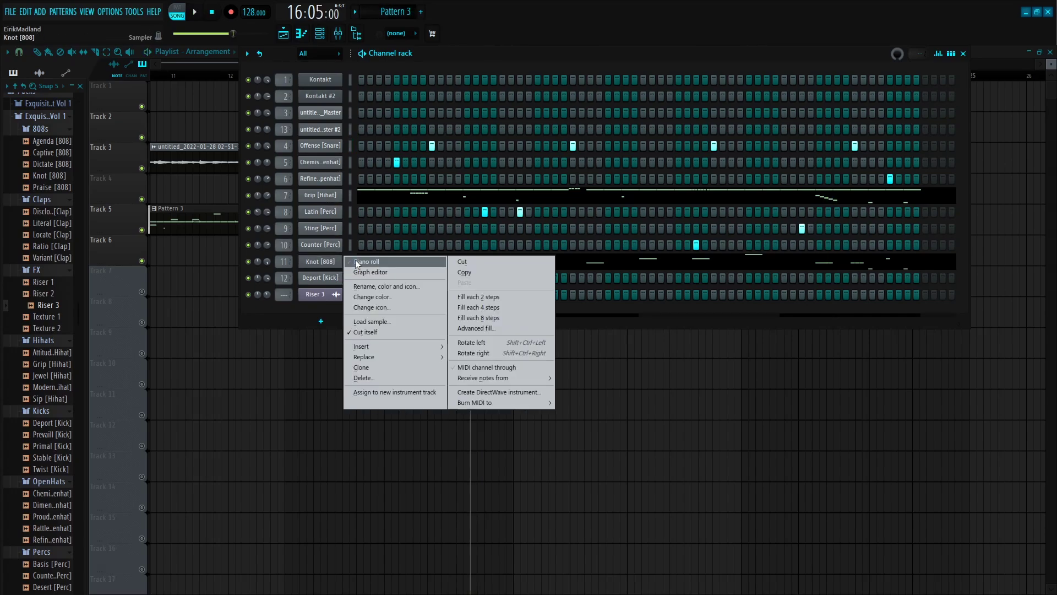
click(352, 263)
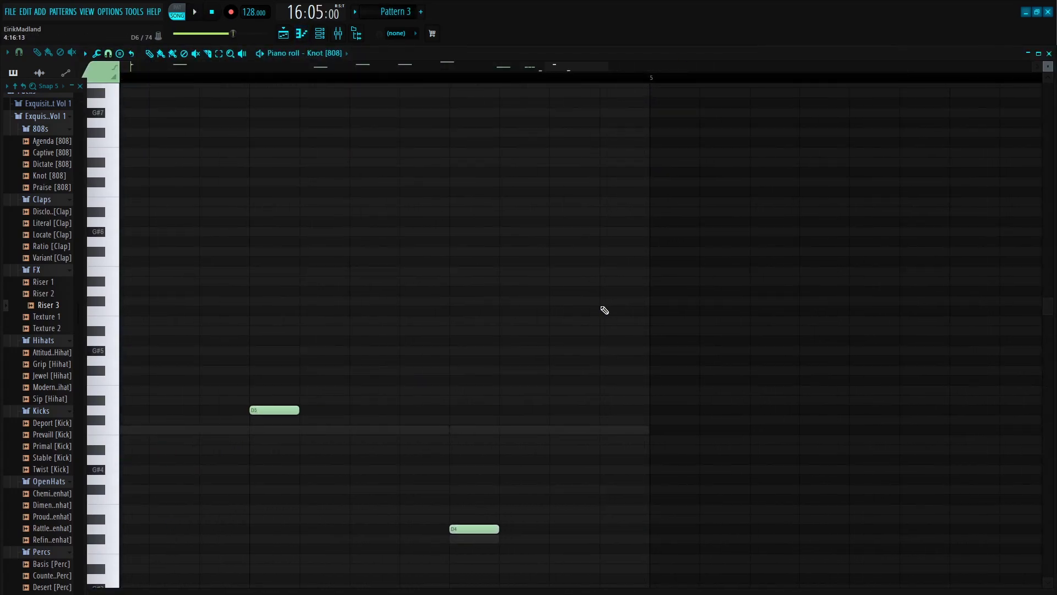
scroll(604, 310, up, 1)
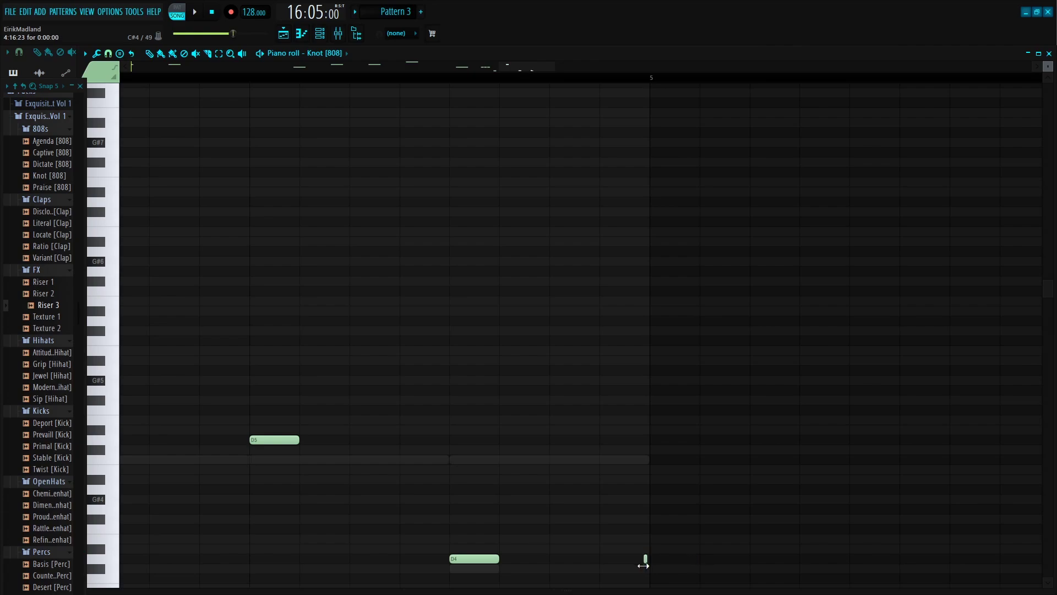
double_click(646, 559)
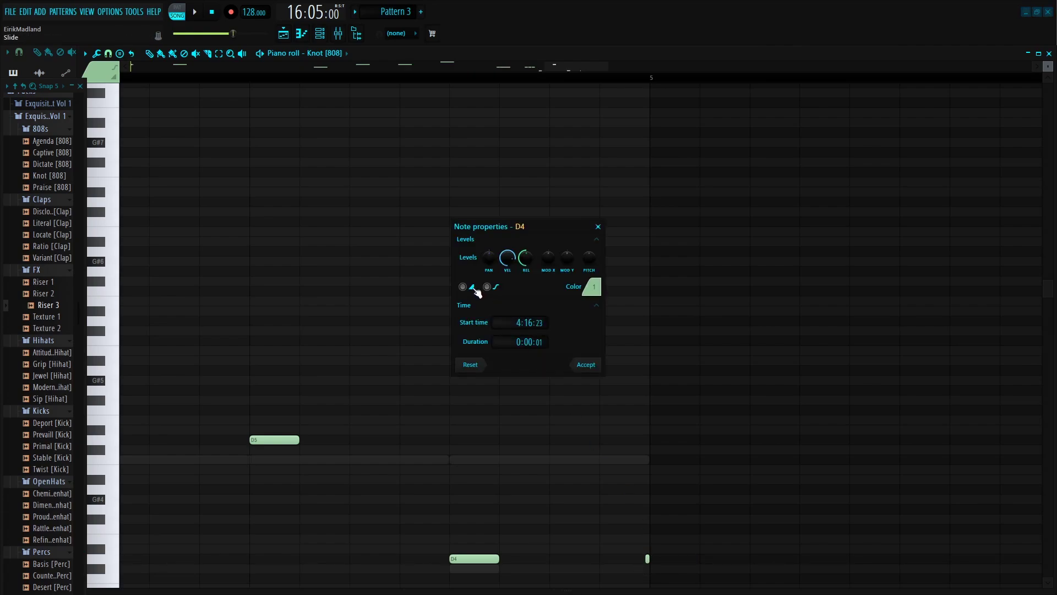
click(585, 365)
drag(665, 590, 704, 582)
Play the playlist arrangement through to its end at bar 25 and stop playback.
click(283, 33)
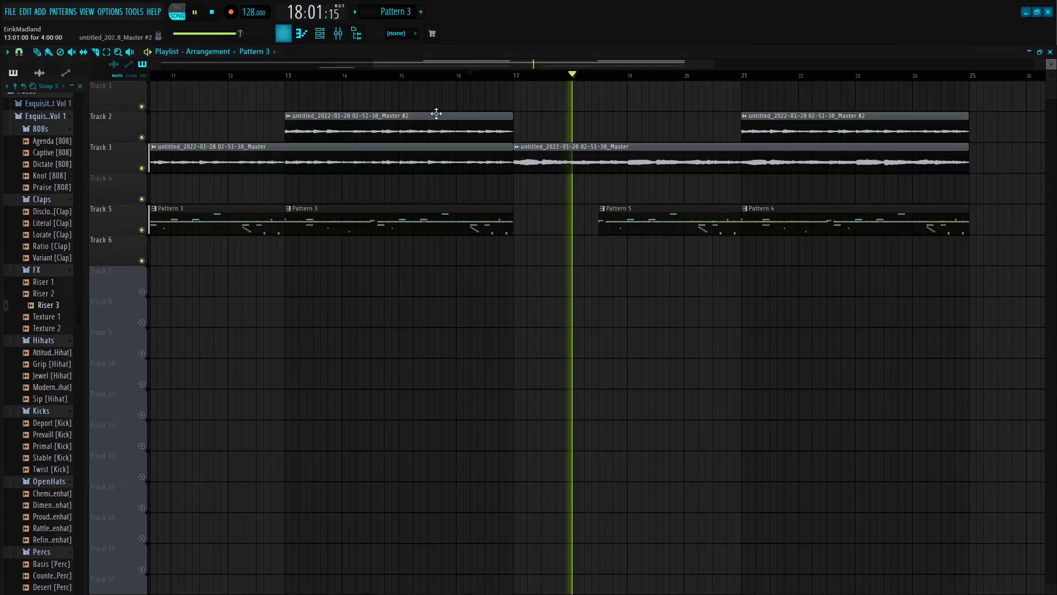
scroll(497, 78, down, 4)
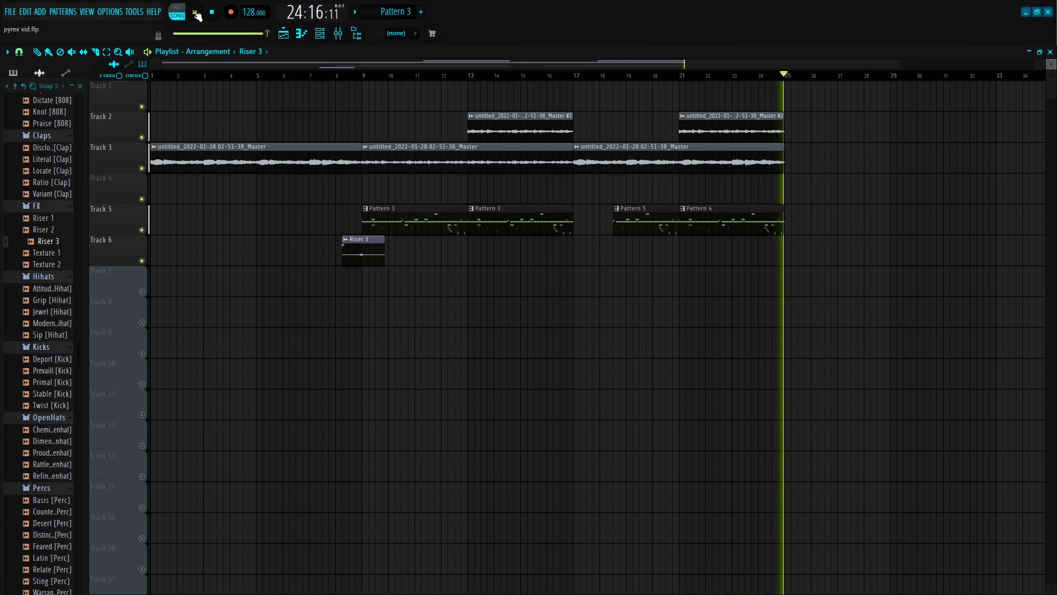
key(space)
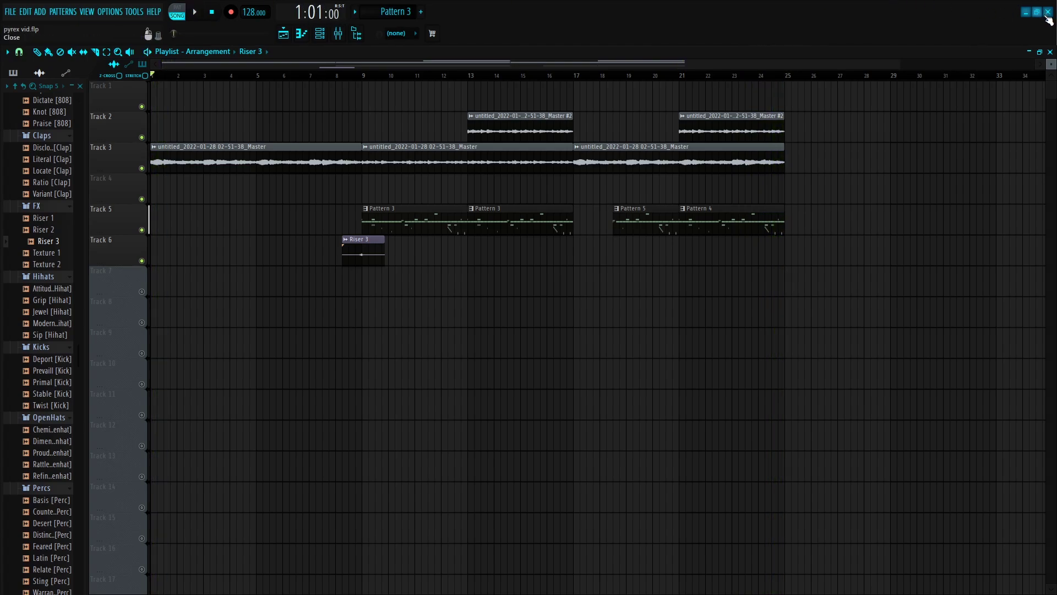